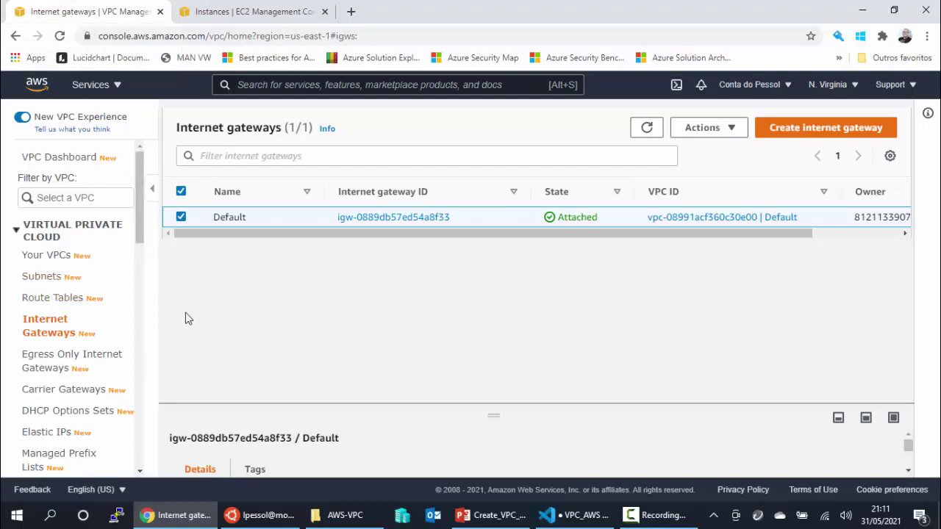
Search the AWS services for vpc and look through the VPC console's navigation options
left_click(117, 85)
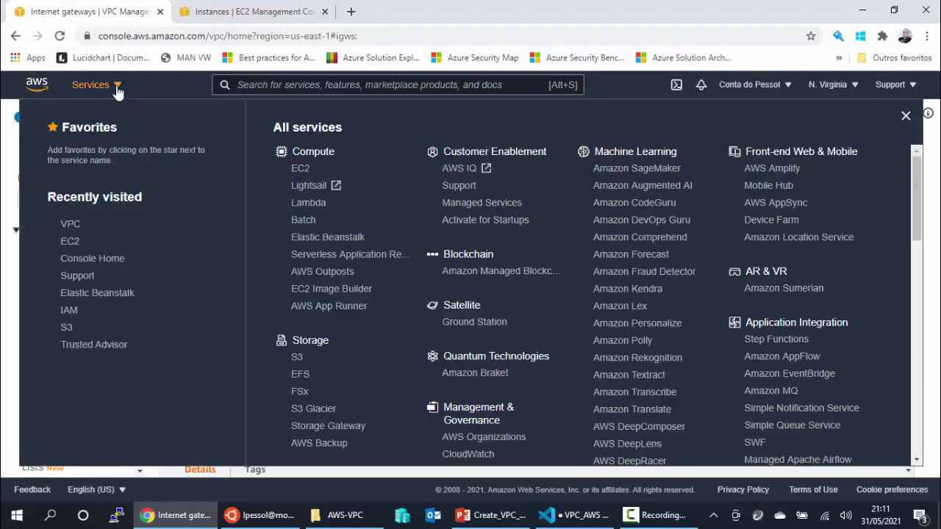
left_click(236, 85)
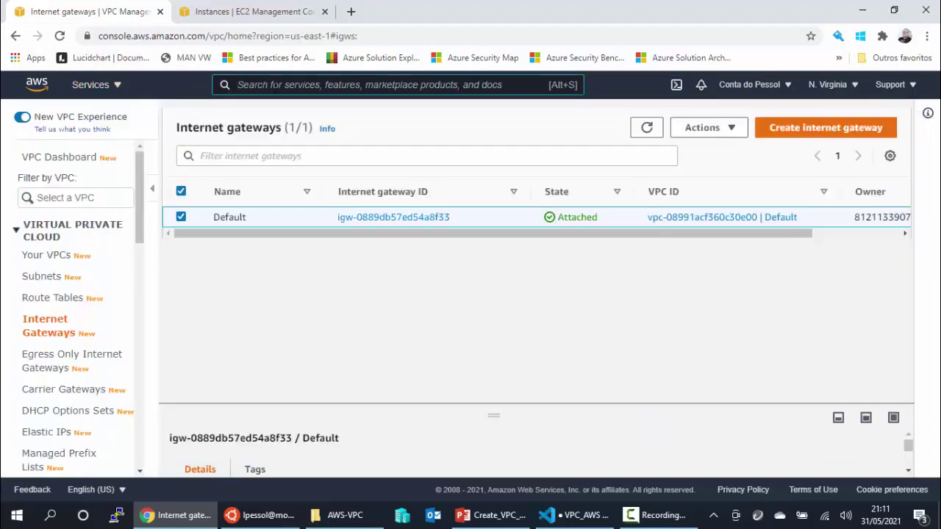
type("vpc")
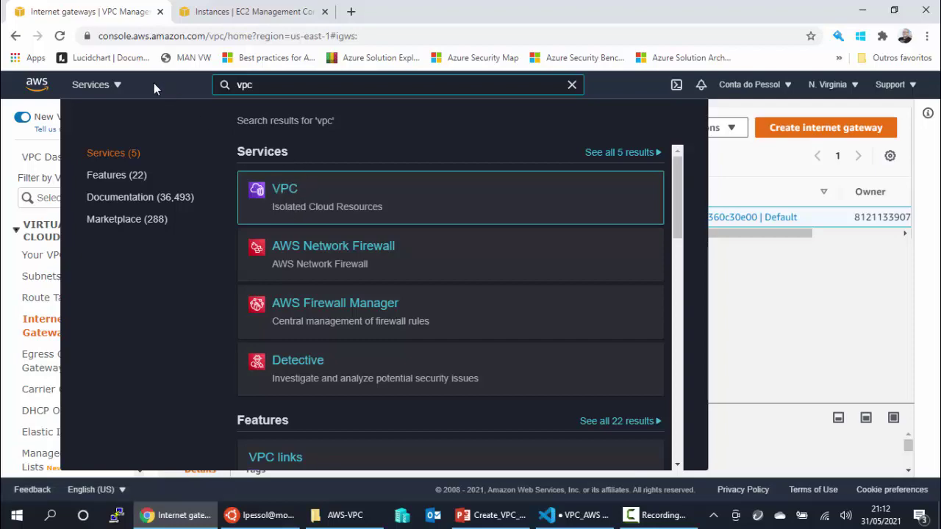
left_click(120, 89)
left_click(125, 95)
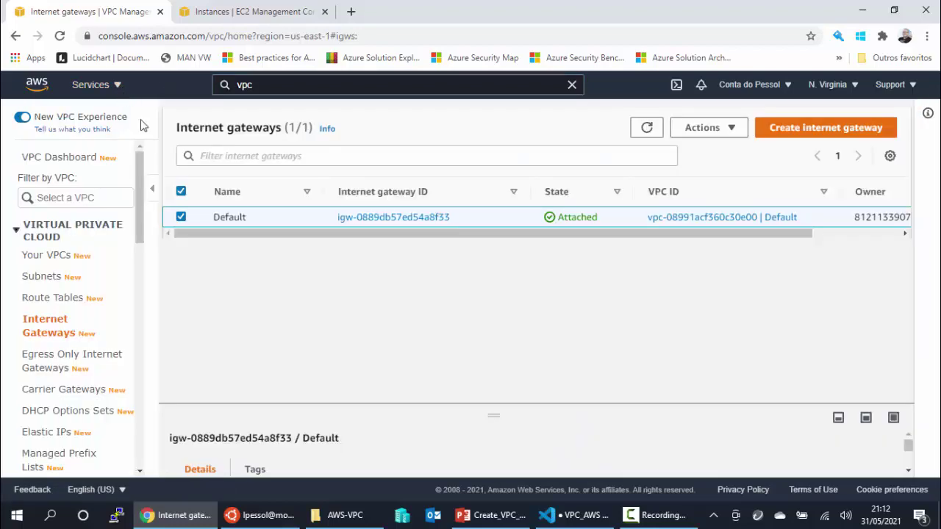
scroll(80, 266, "down", 2)
scroll(81, 266, "down", 10)
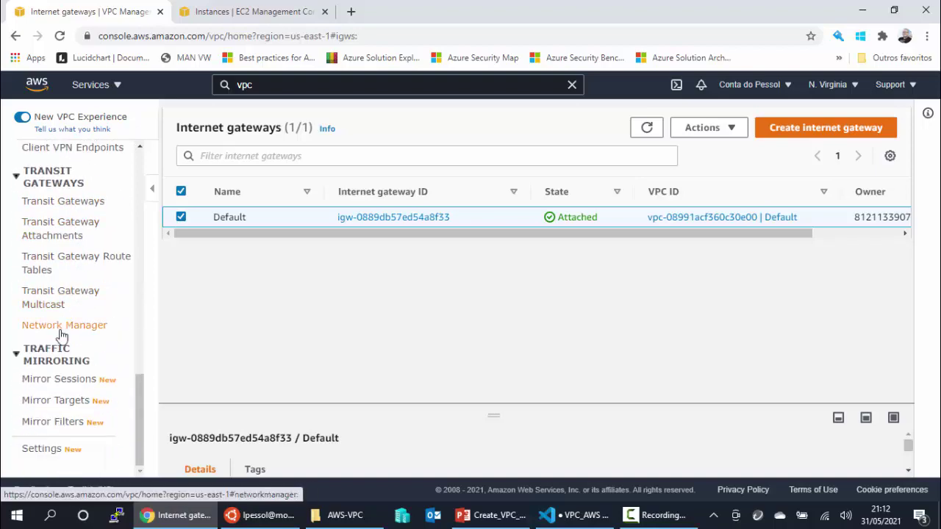
scroll(66, 338, "up", 12)
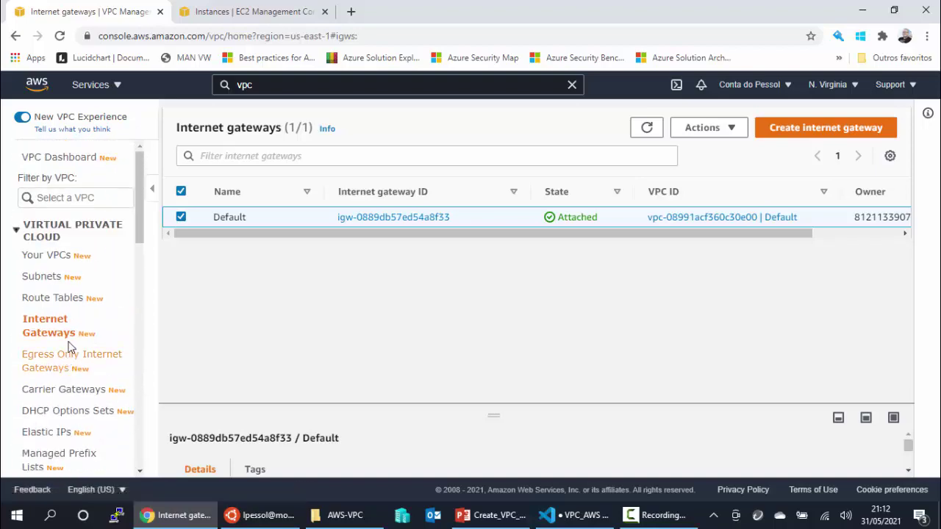
Switch to the EC2 instances page and look up ec2 in the service list and the service search
left_click(271, 17)
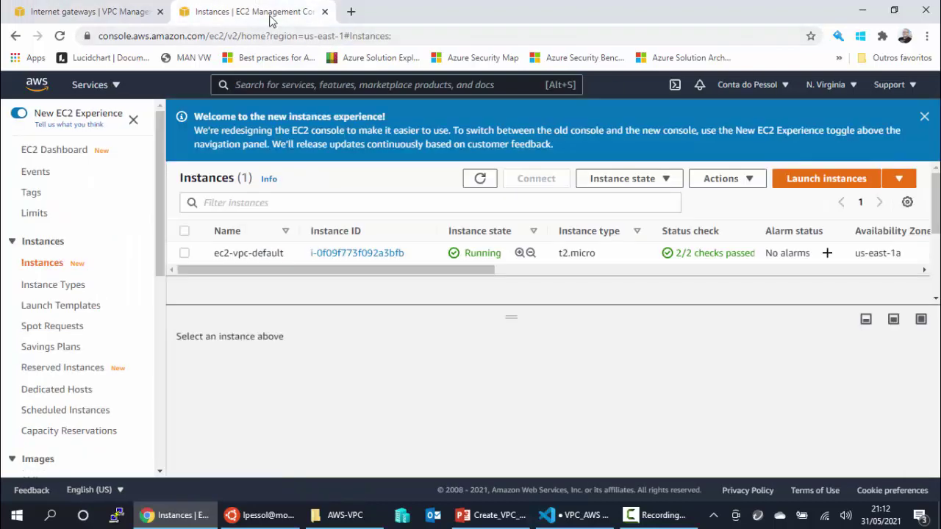
left_click(117, 86)
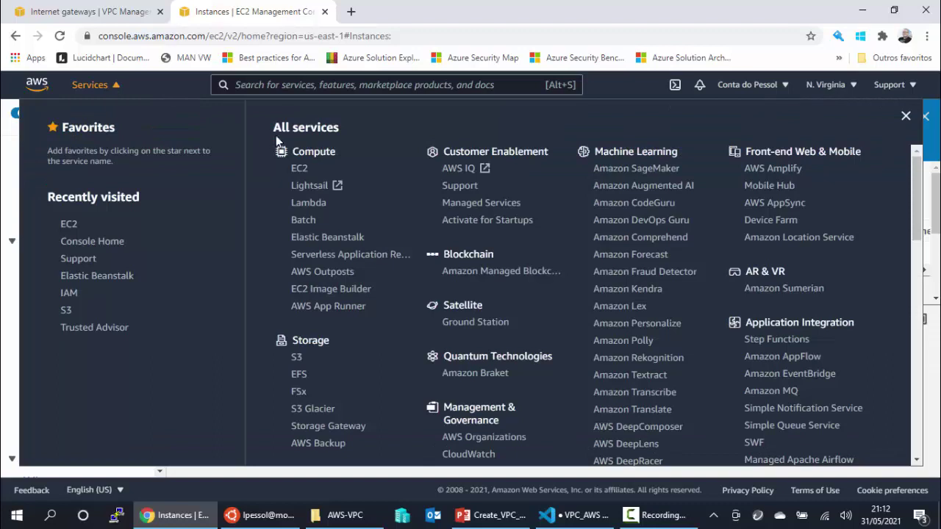
left_click(301, 169)
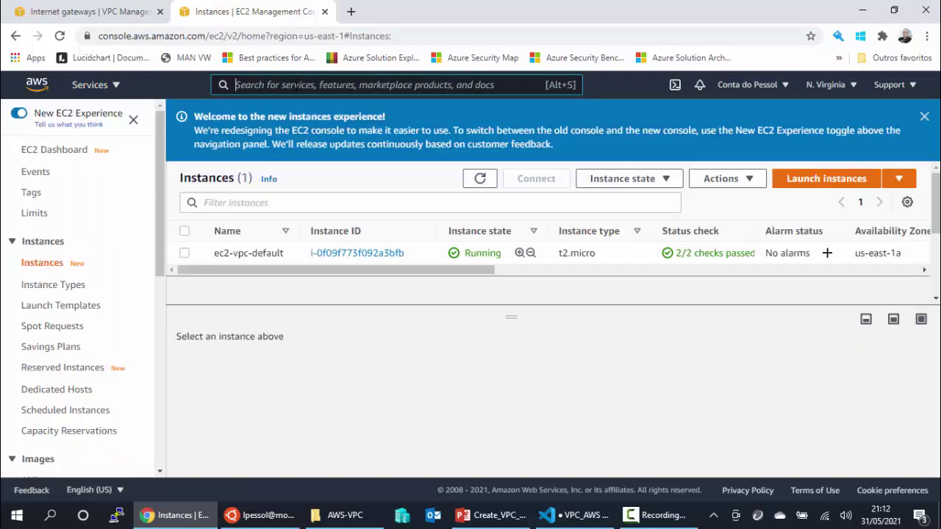
type("ec2")
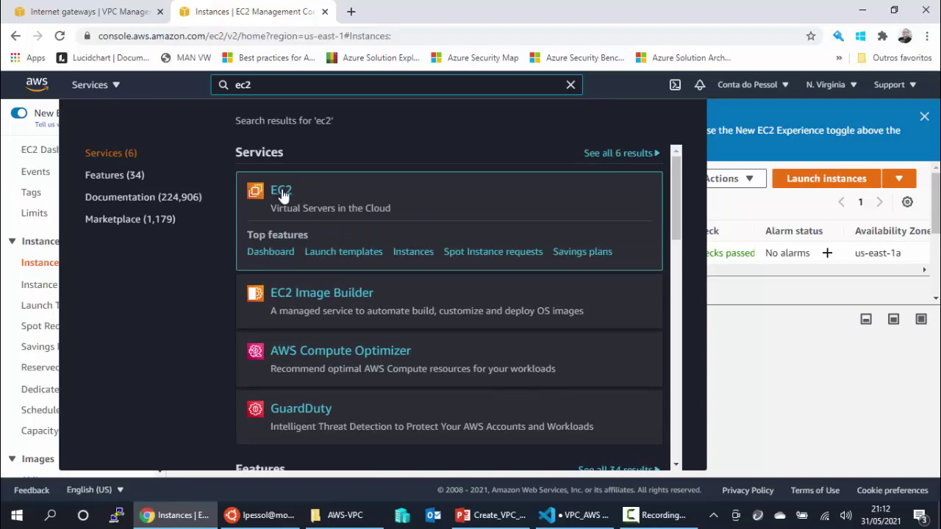
left_click(116, 86)
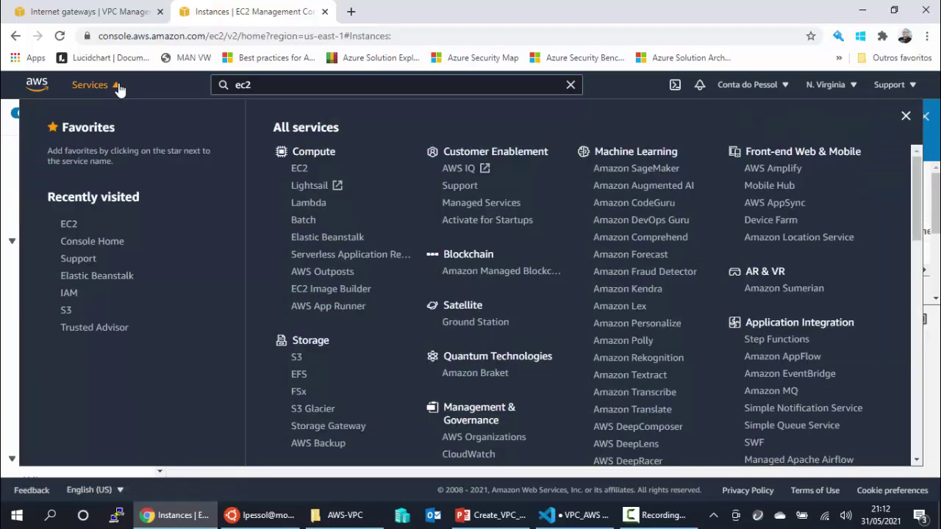
left_click(118, 87)
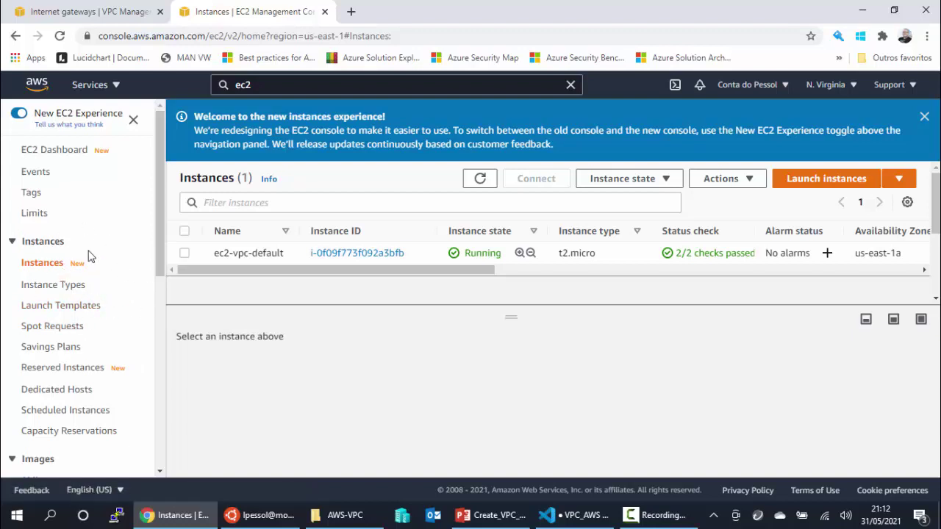
Look through the EC2 navigation options and the ec2-vpc-default entry in the instances list
scroll(92, 292, "down", 6)
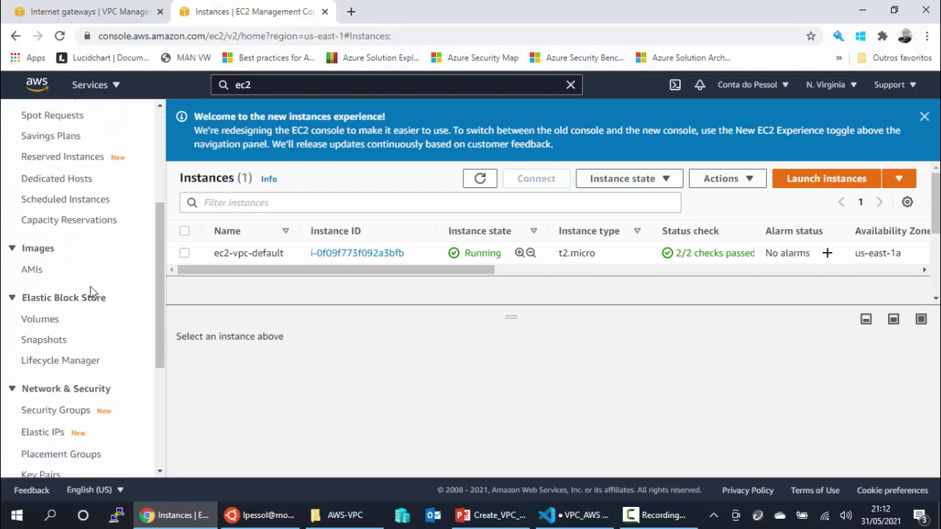
scroll(92, 292, "up", 6)
scroll(92, 292, "up", 1)
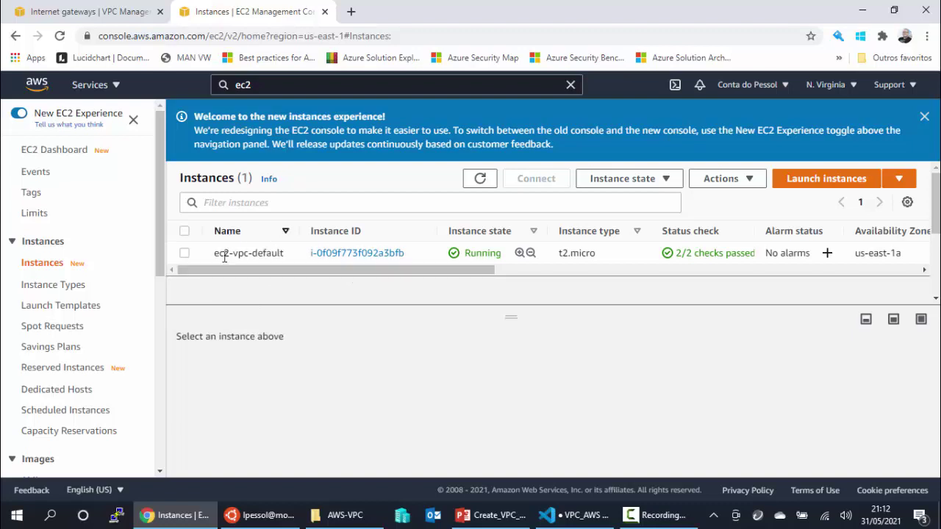
mouse_move(244, 276)
left_mouse_down()
mouse_move(451, 286)
mouse_move(257, 276)
left_mouse_up()
mouse_move(470, 269)
left_mouse_down()
mouse_move(703, 284)
mouse_move(416, 286)
mouse_move(339, 269)
left_mouse_up()
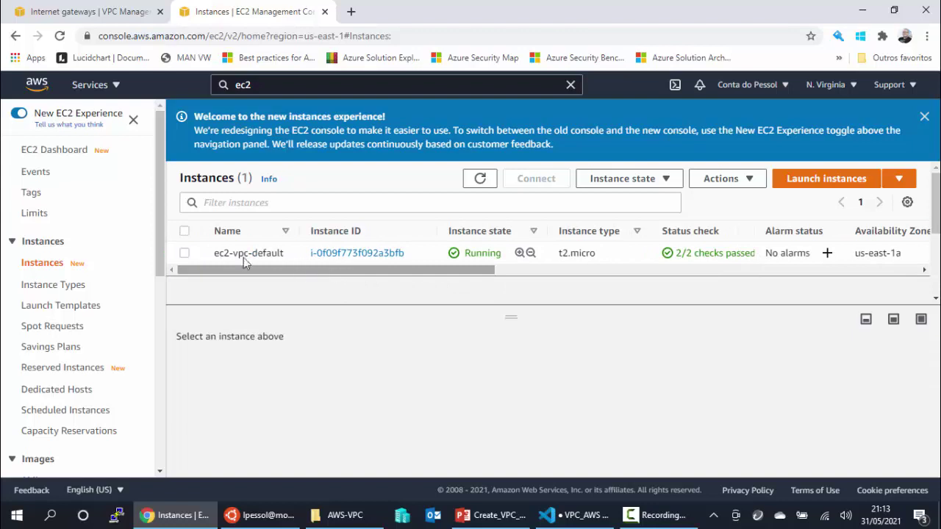
Return to the VPC console and review the Default VPC in Your VPCs, including its available actions
left_click(110, 17)
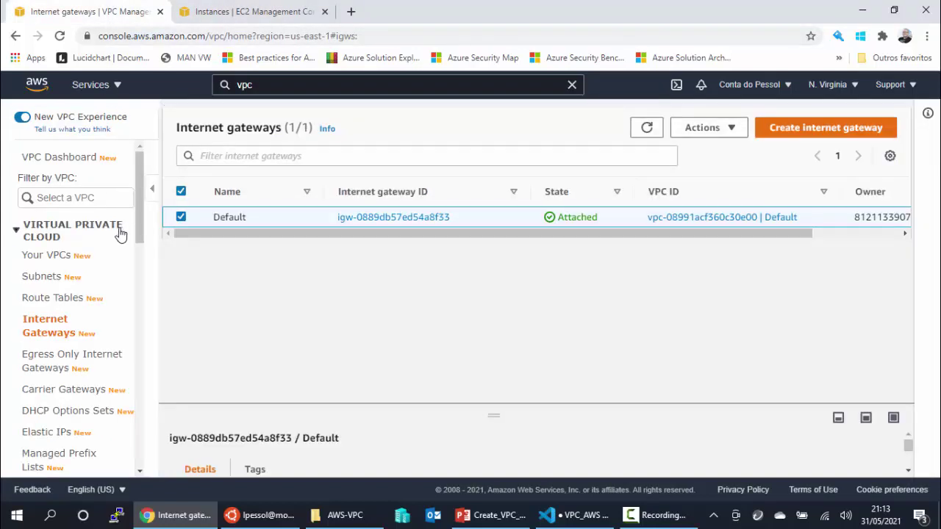
left_click(63, 263)
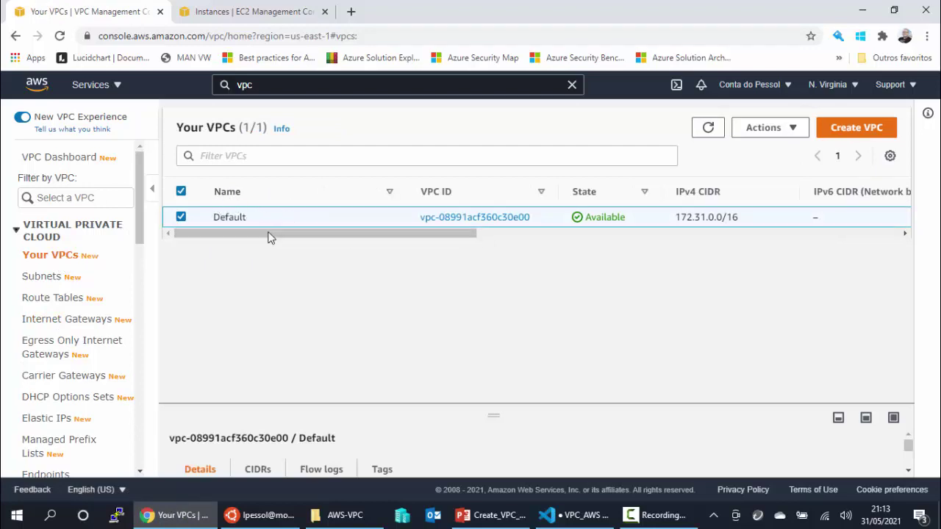
scroll(250, 239, "right", 1)
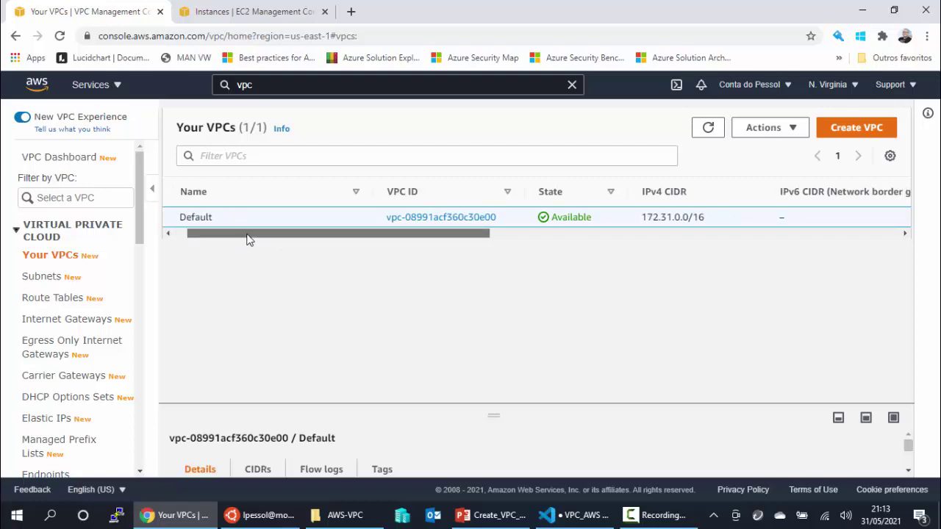
left_click_drag(248, 239, 237, 239)
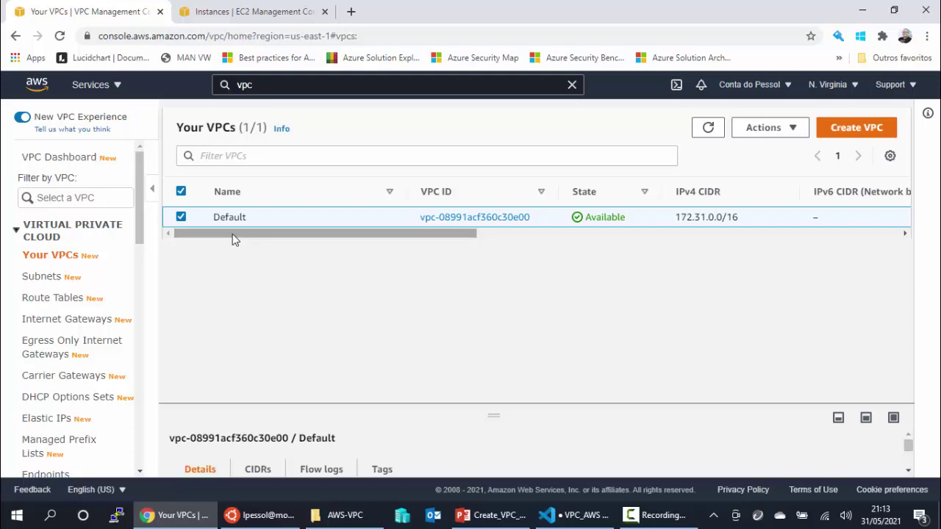
left_click(794, 130)
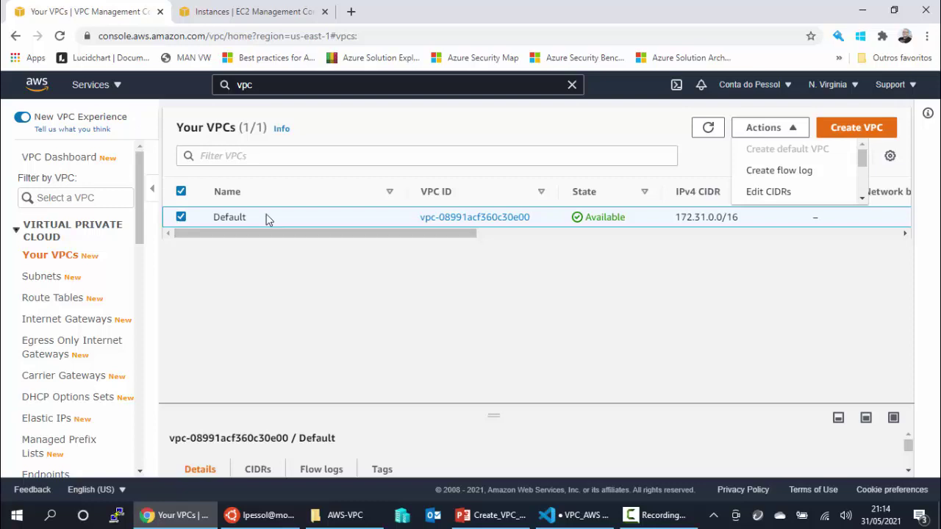
Show the Subnets list and widen its VPC column to display the full VPC names
left_click(42, 277)
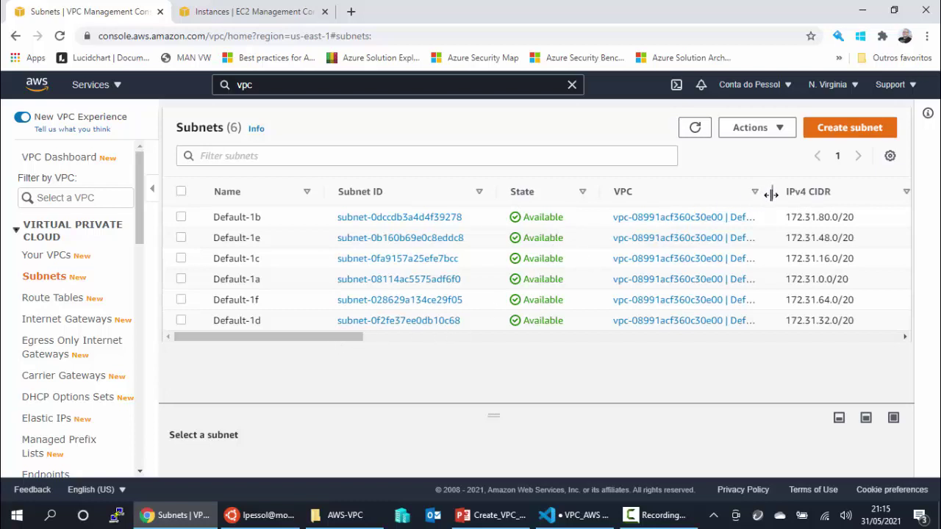
left_click_drag(774, 195, 813, 203)
left_click_drag(813, 203, 812, 202)
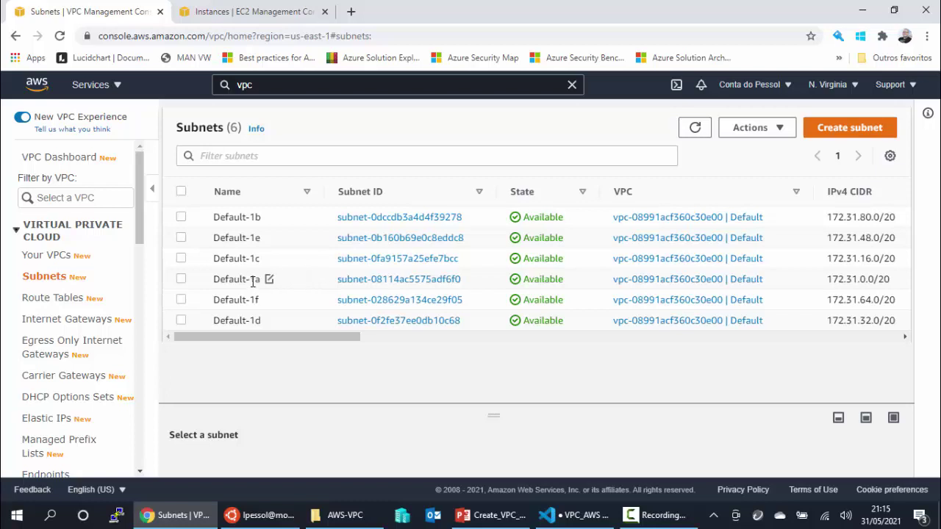
Examine the Default-1a and Default-1b subnets and the IPv4 CIDR of the Default VPC
left_click_drag(212, 279, 261, 279)
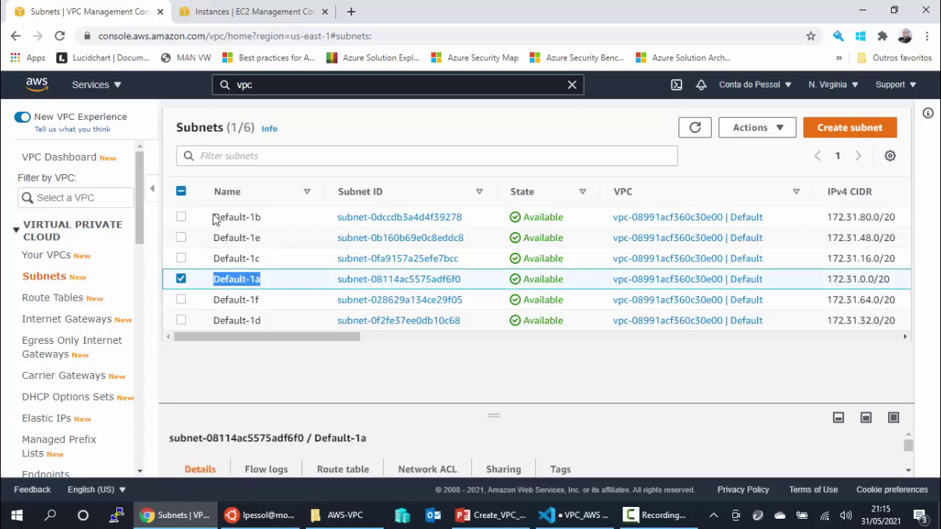
left_click_drag(216, 216, 263, 225)
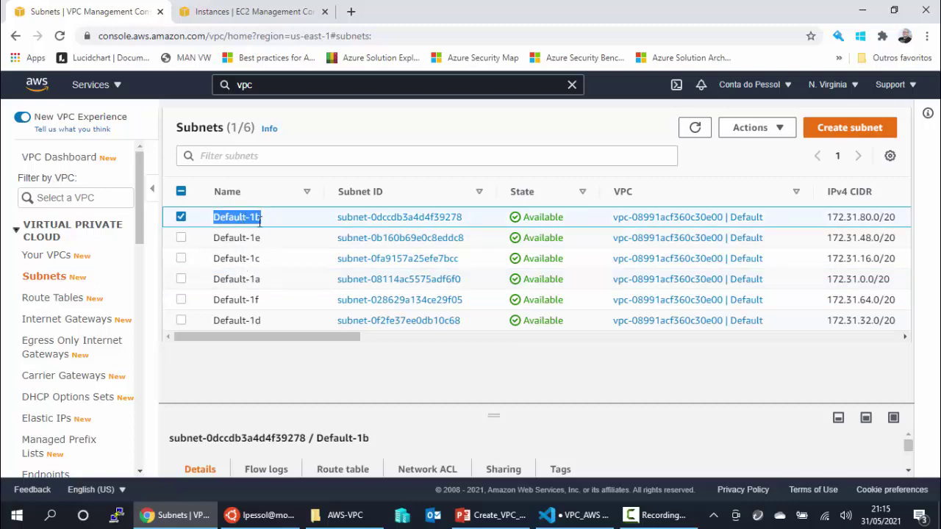
left_click(237, 278)
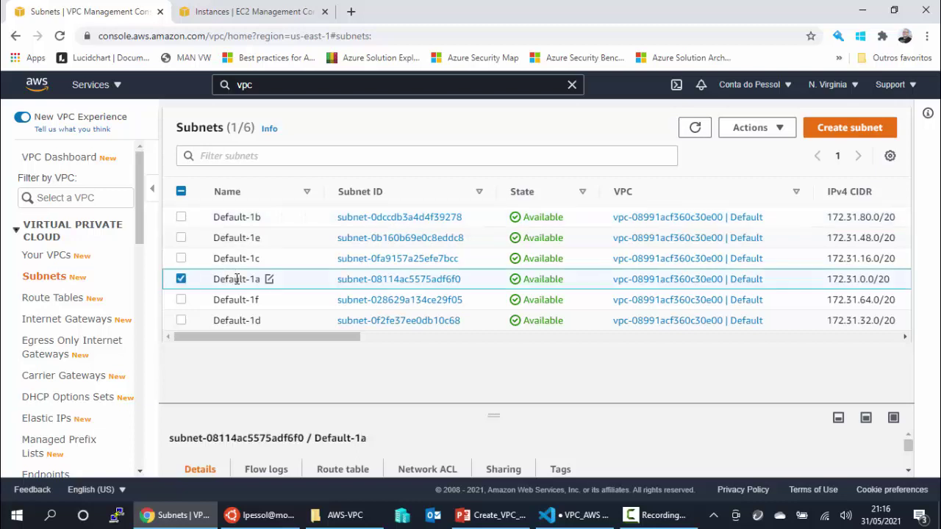
left_click(247, 217)
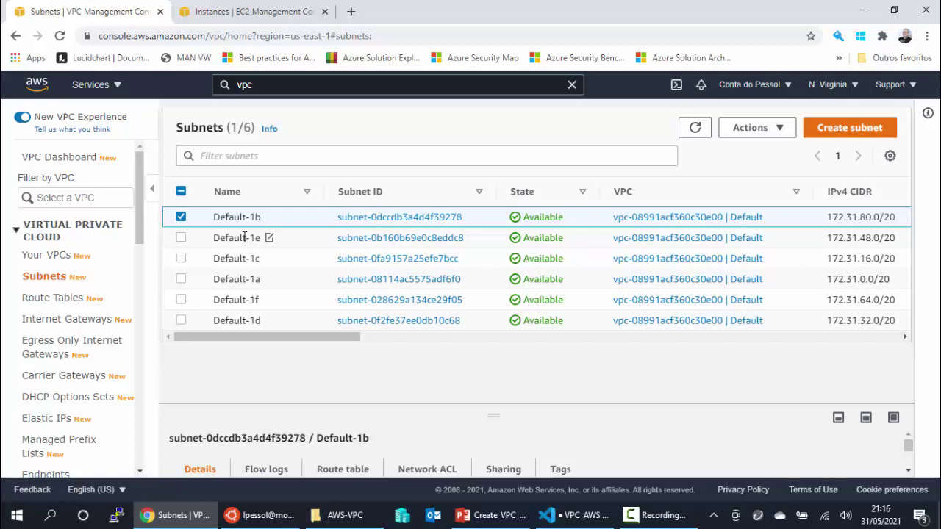
left_click(61, 261)
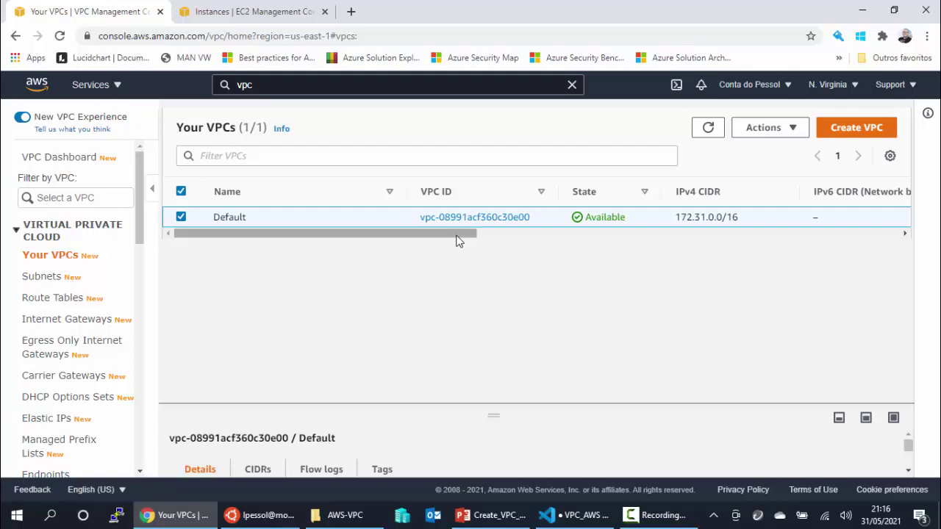
left_click_drag(676, 221, 741, 227)
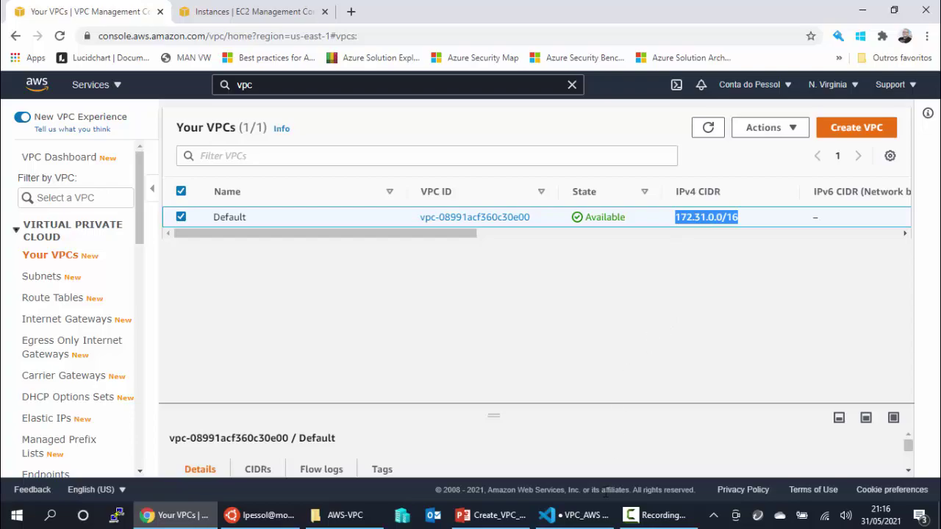
Copy the VPC name from the VPC_AWS notes in Visual Studio Code and start a new AWS VPC with name tag VPC-LAB
left_click(582, 518)
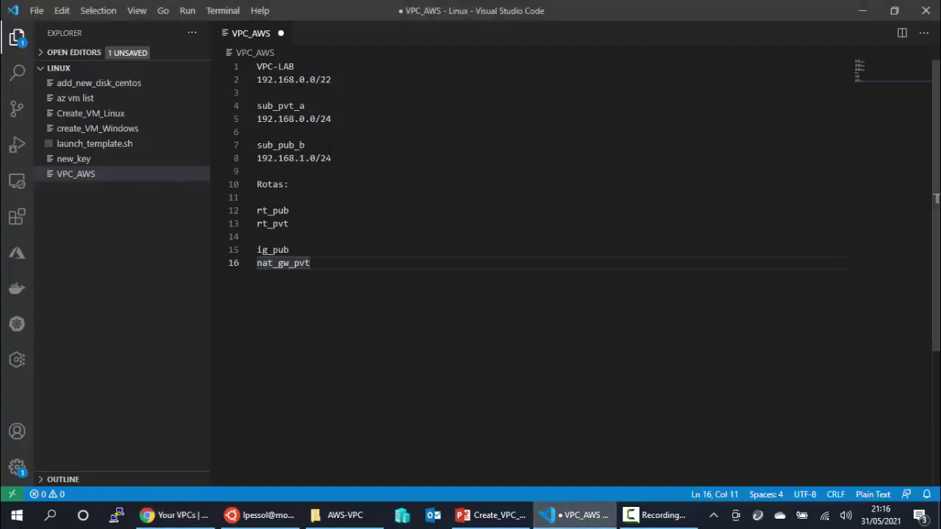
left_click_drag(294, 66, 256, 67)
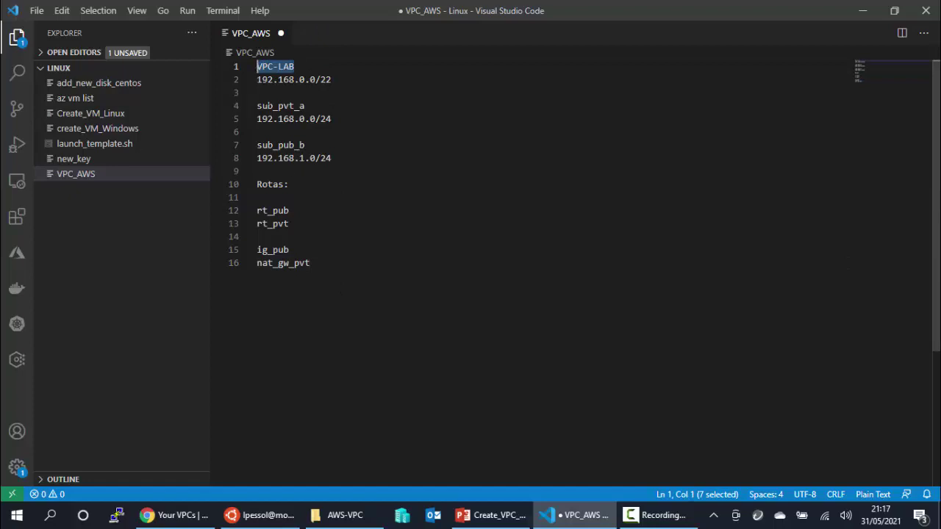
left_click(183, 515)
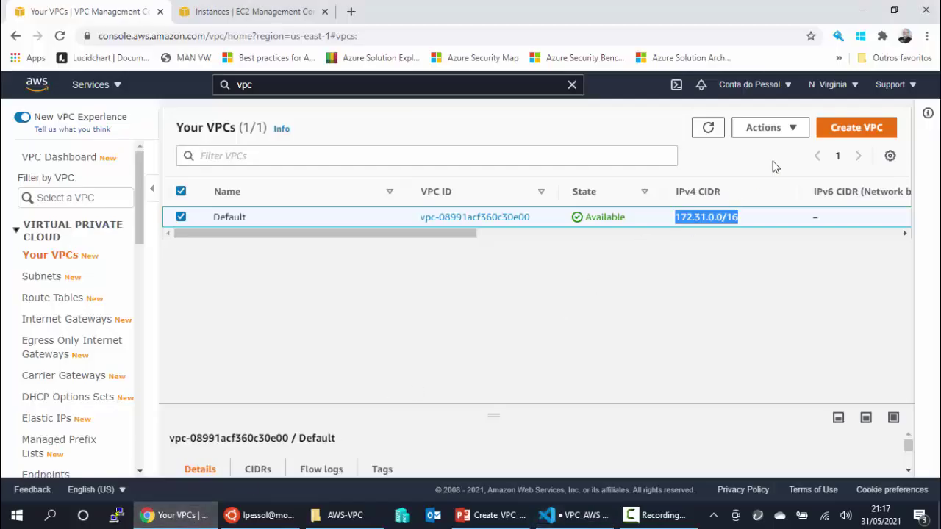
left_click(847, 135)
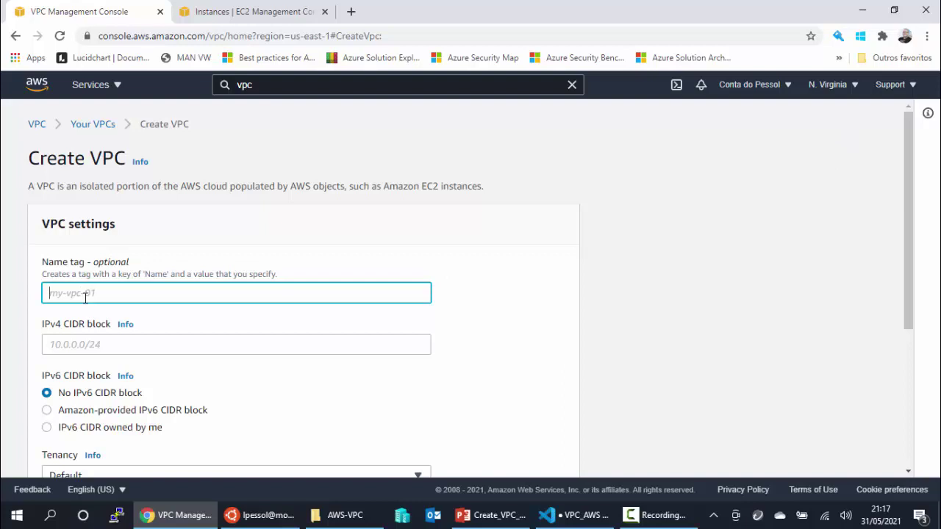
type("VPC-LAB")
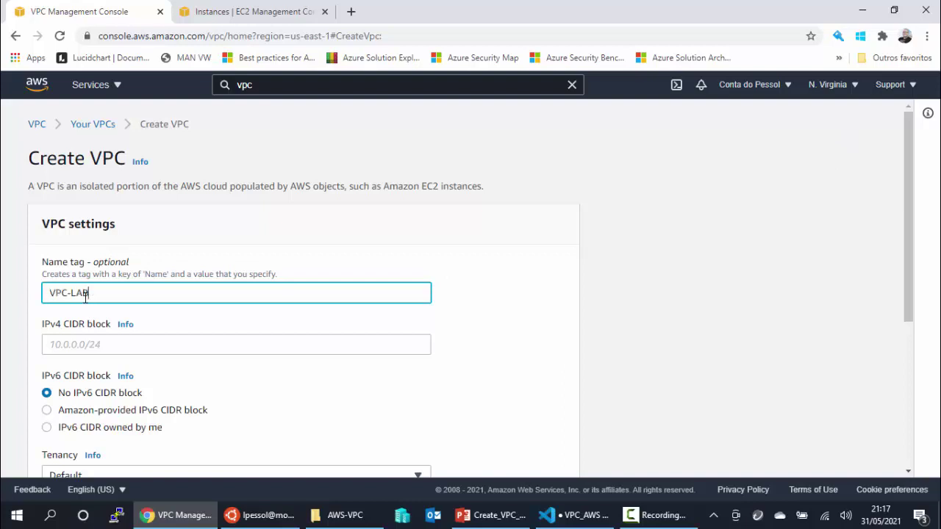
Copy 192.168.0.0/22 from the VPC_AWS notes in Visual Studio Code and set it as the new VPC's IPv4 CIDR block in the AWS console
left_click(94, 343)
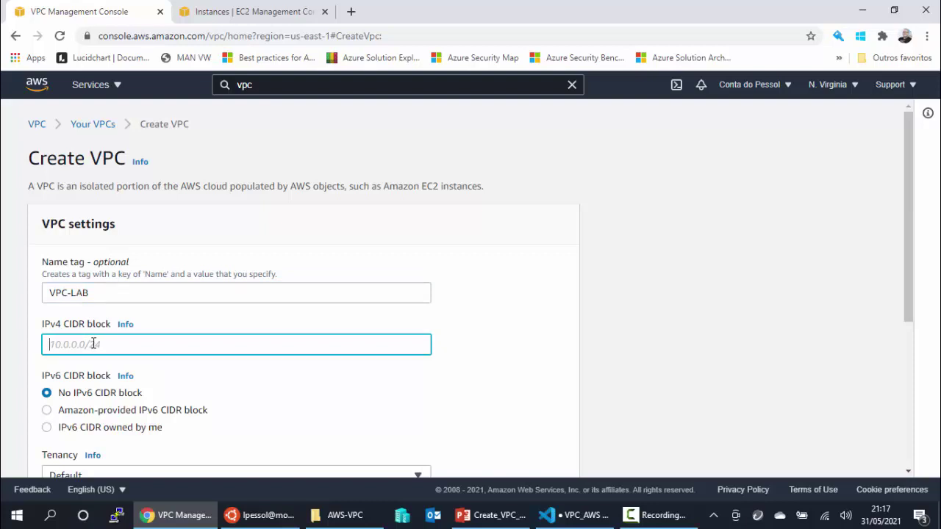
left_click(565, 515)
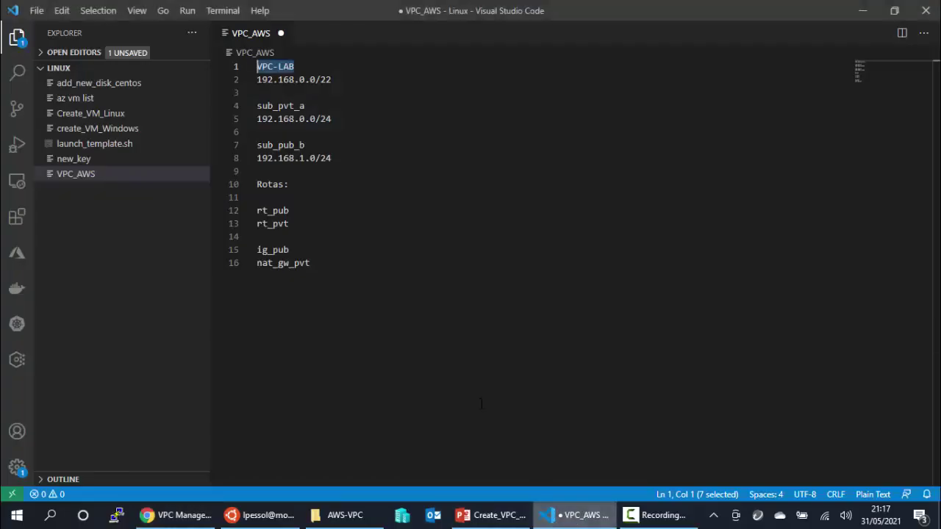
left_click_drag(332, 80, 257, 82)
key("ctrl+c")
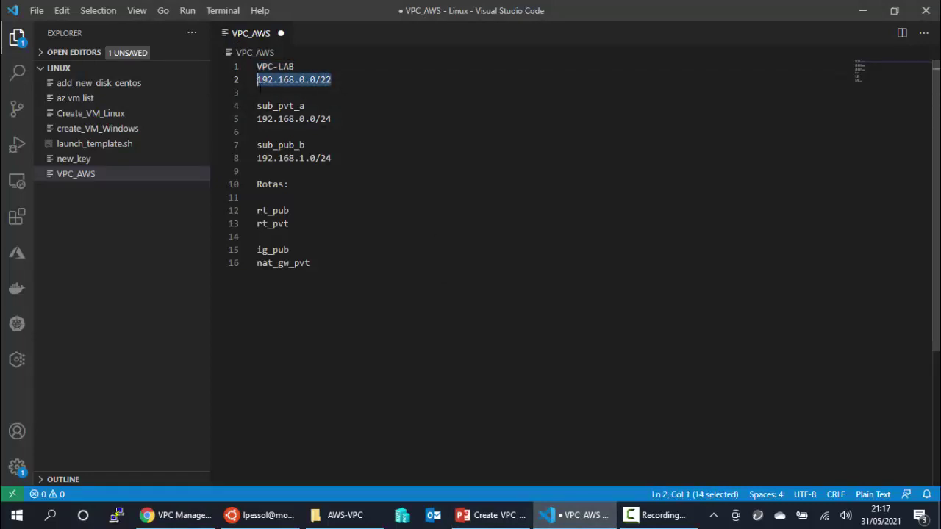
left_click(176, 515)
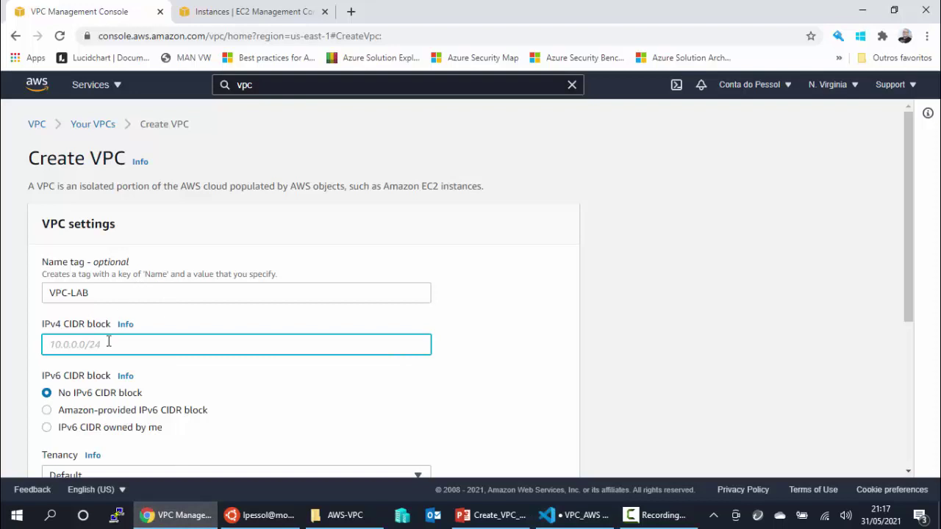
key("ctrl+v")
left_click(487, 352)
Check the remaining VPC settings and tags, and create VPC-LAB with no IPv6 CIDR block and default tenancy
scroll(486, 352, "down", 2)
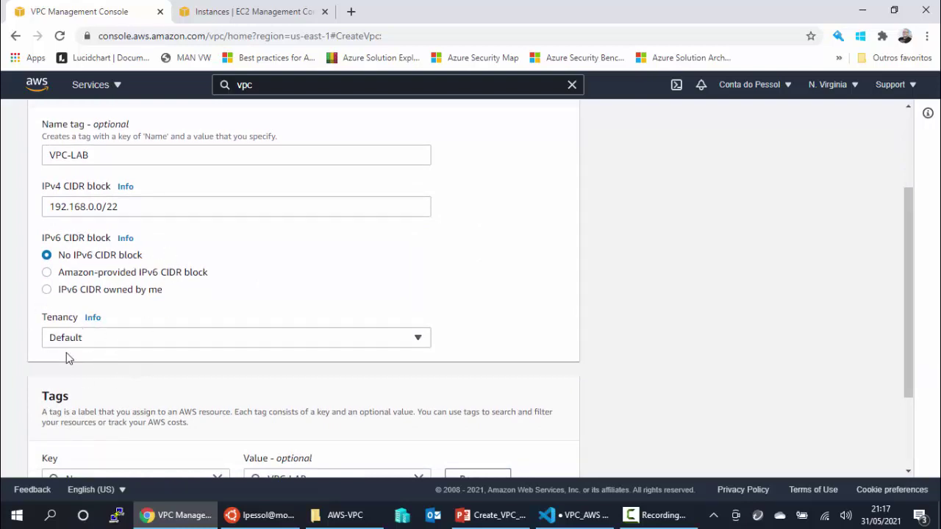
scroll(327, 349, "down", 1)
scroll(327, 349, "down", 1)
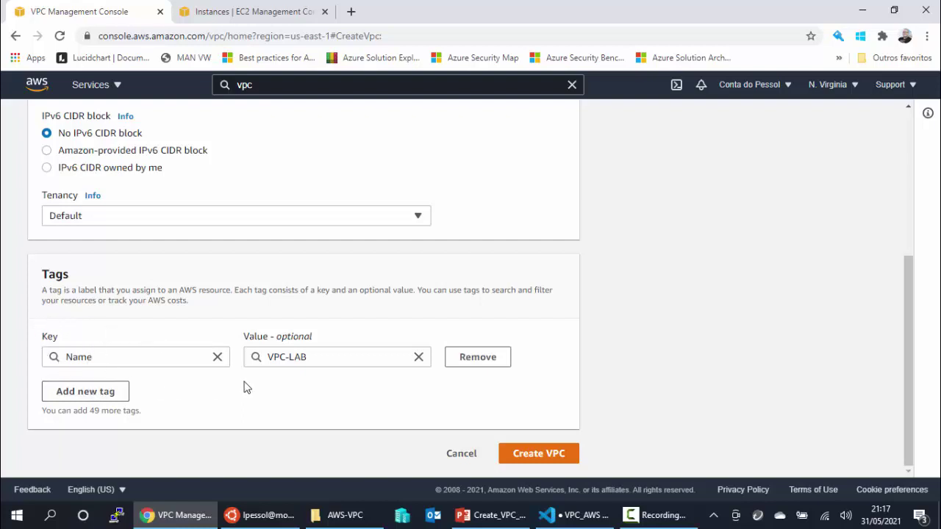
scroll(139, 288, "up", 4)
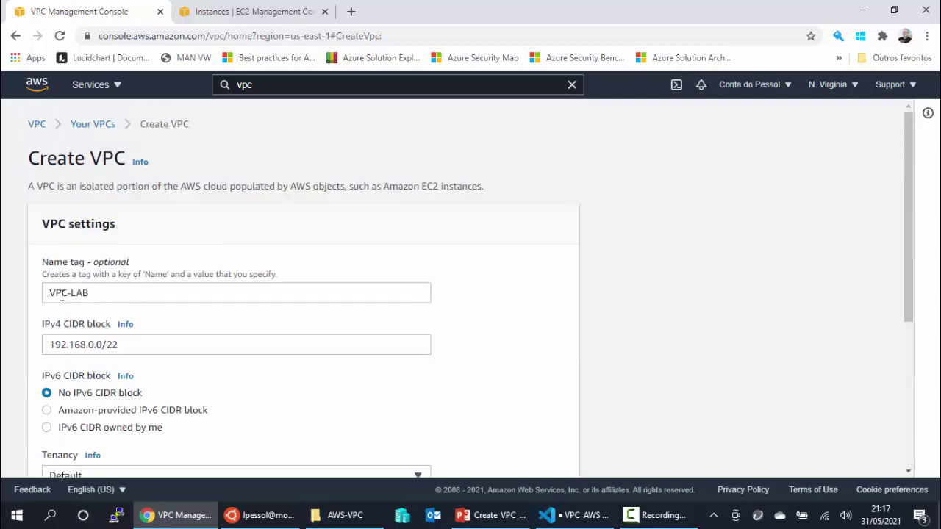
scroll(172, 287, "down", 4)
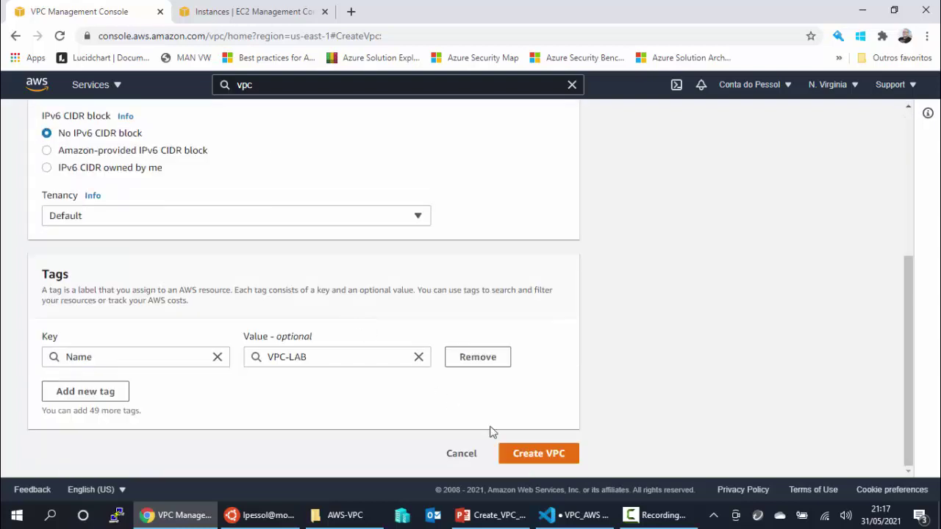
left_click(539, 454)
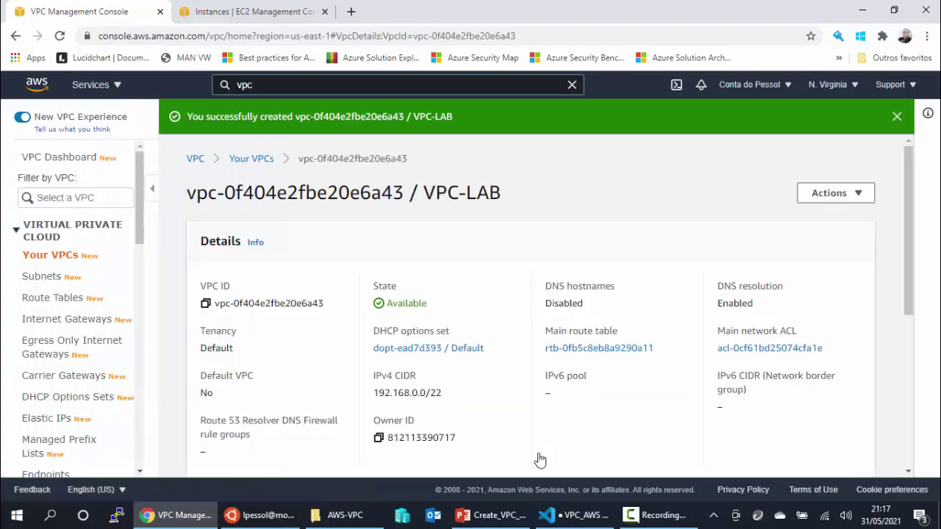
Review the Your VPCs list, then examine the existing subnets and the zone suffix in the Default-1b name
left_click(66, 257)
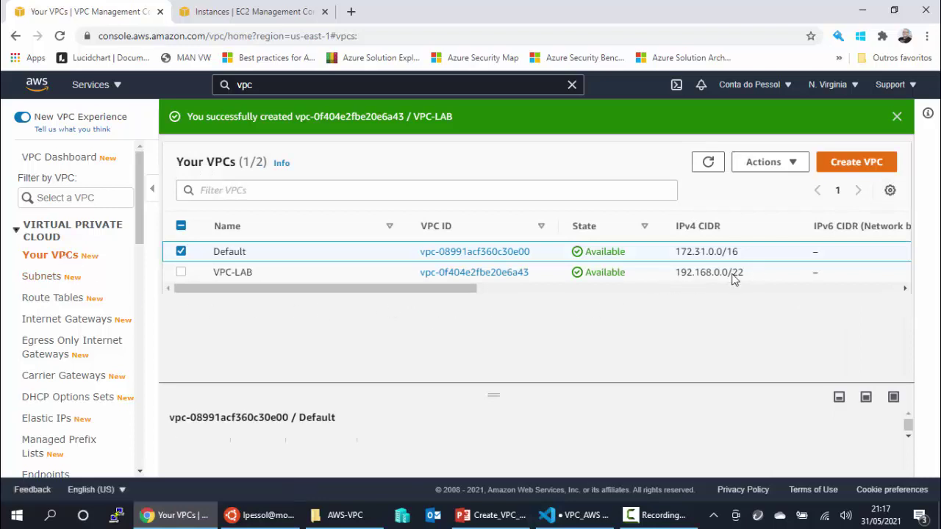
left_click_drag(420, 289, 346, 314)
left_click(42, 277)
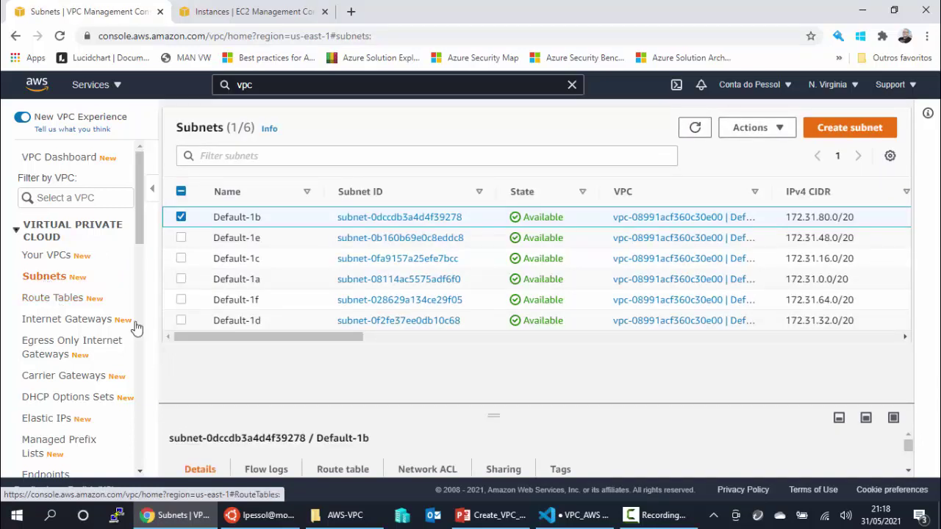
left_click(181, 217)
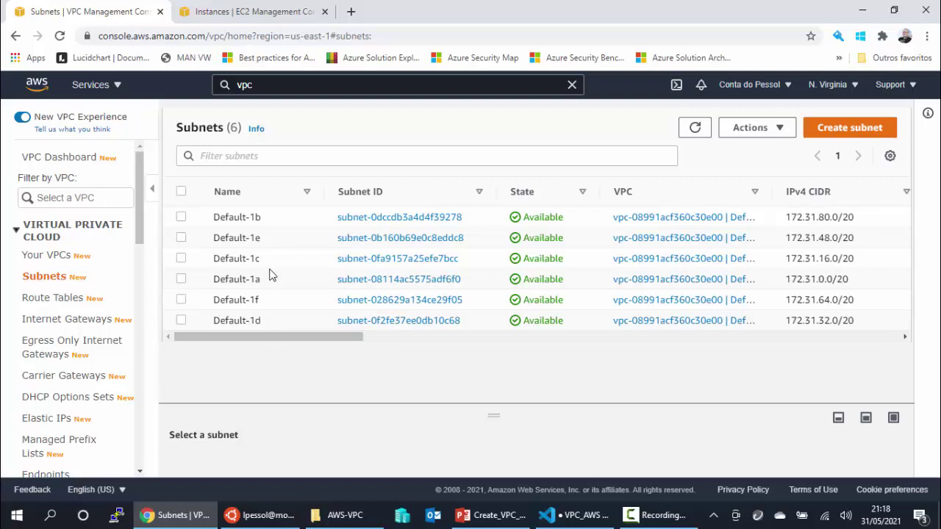
mouse_move(268, 226)
double_click(259, 217)
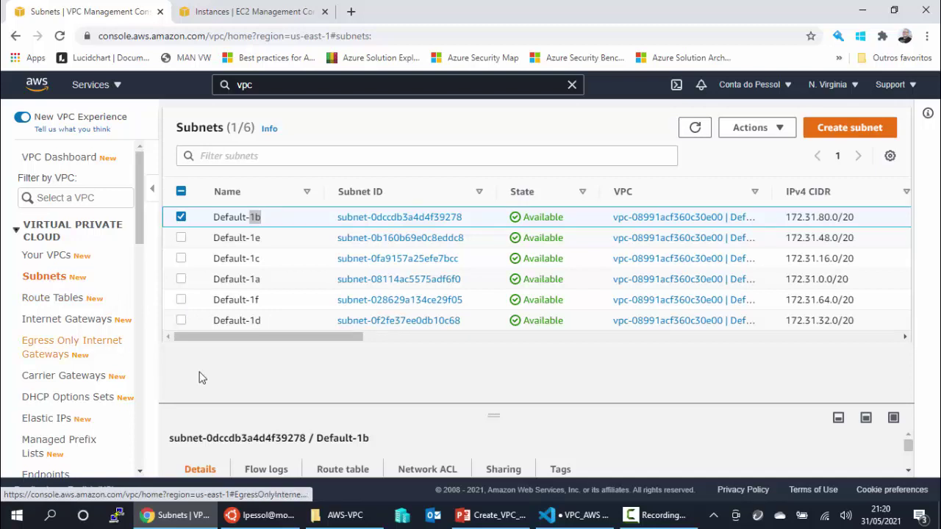
Switch to the VPC_AWS notes in Visual Studio Code and copy the first subnet name, sub_pvt_a
left_click(553, 513)
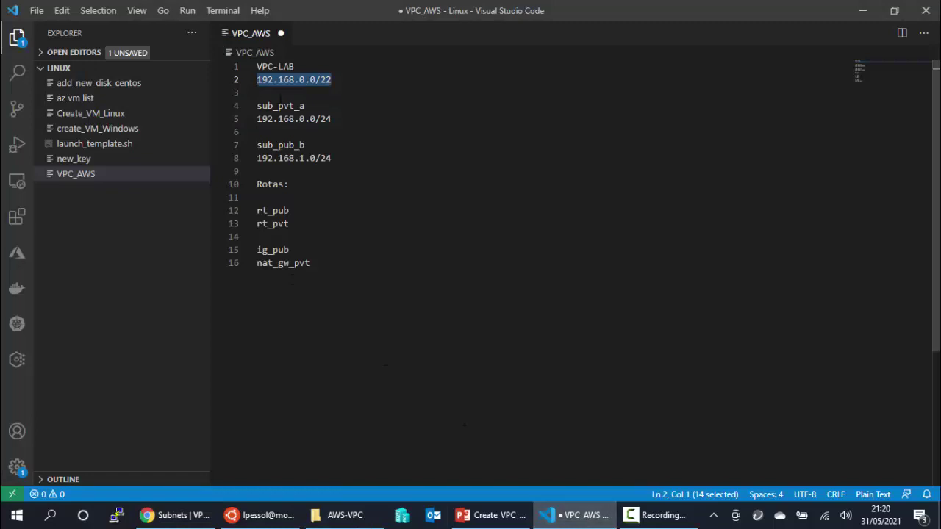
left_click(340, 103)
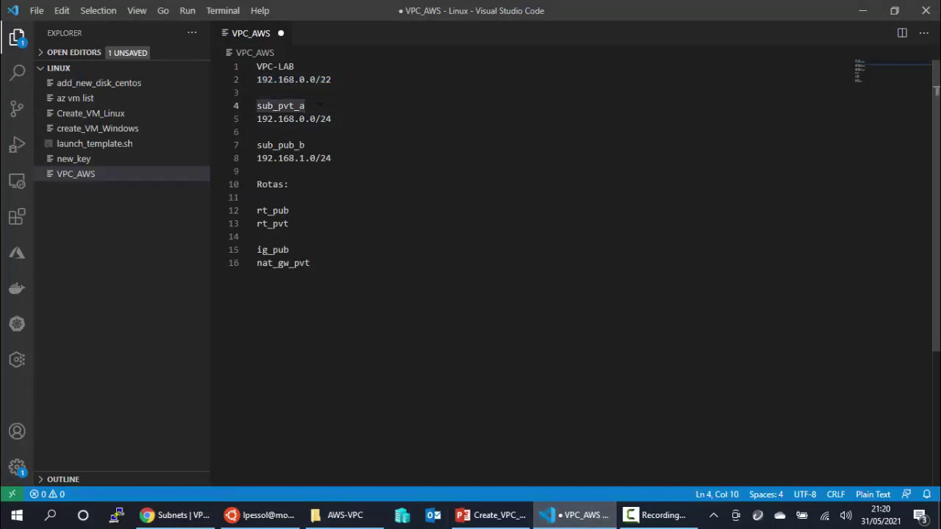
key("shift+Left")
key("shift+Left")
key("shift+Left")
key("shift+Left")
left_click_drag(318, 108, 258, 110)
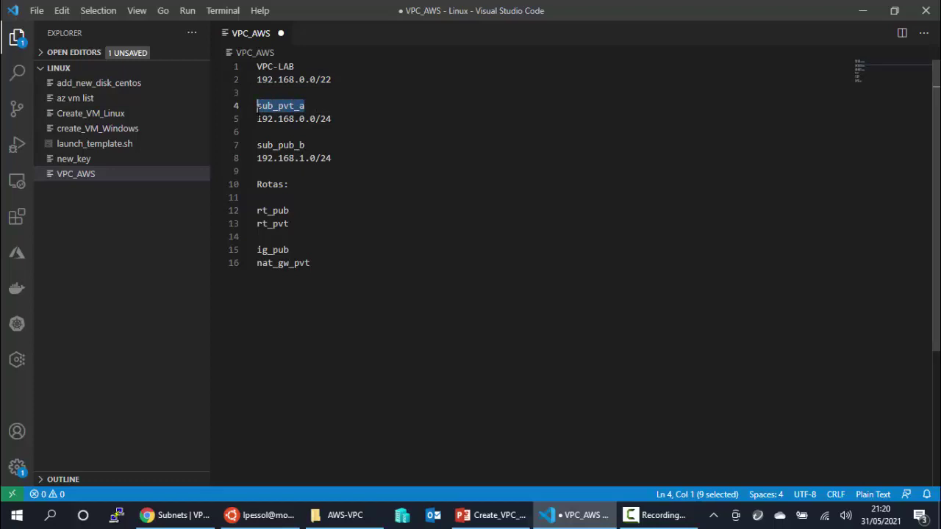
Return to the AWS VPC console and start a new subnet in VPC-LAB
left_click(177, 514)
left_click(848, 128)
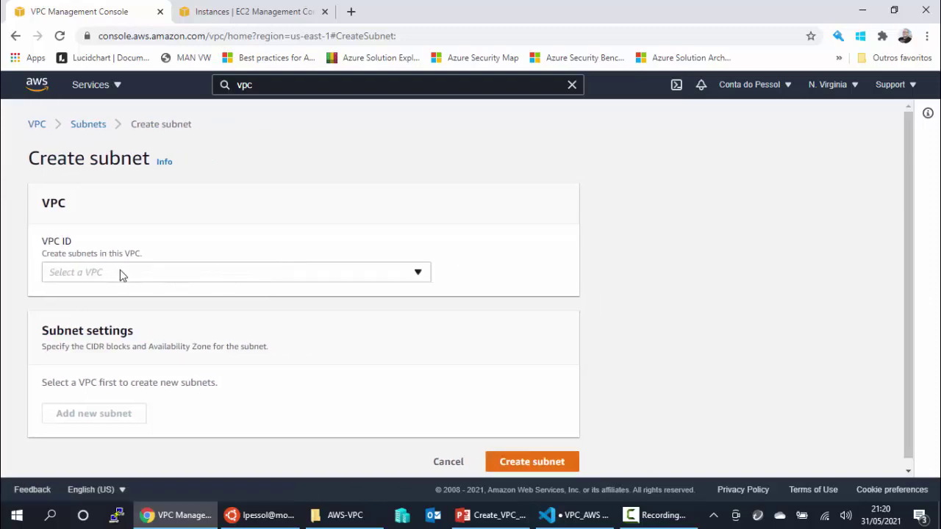
left_click(120, 274)
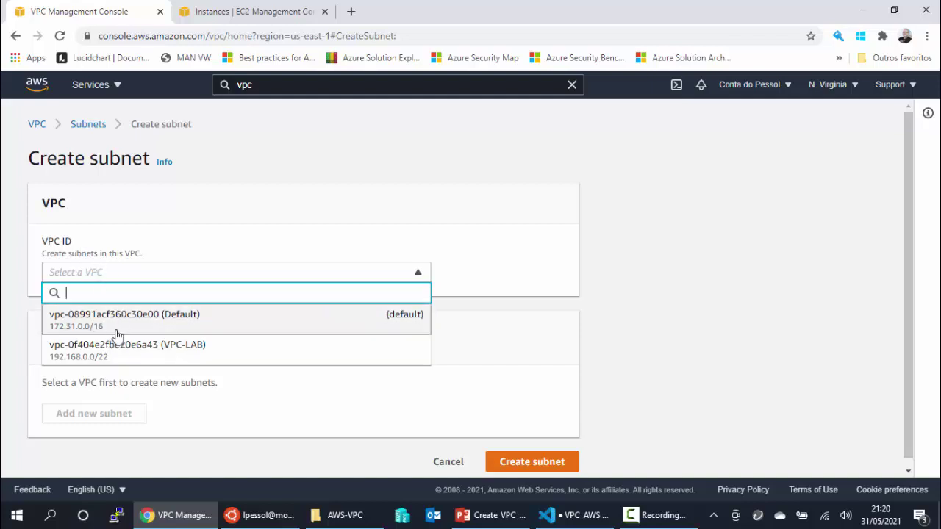
left_click(207, 354)
scroll(221, 365, "down", 3)
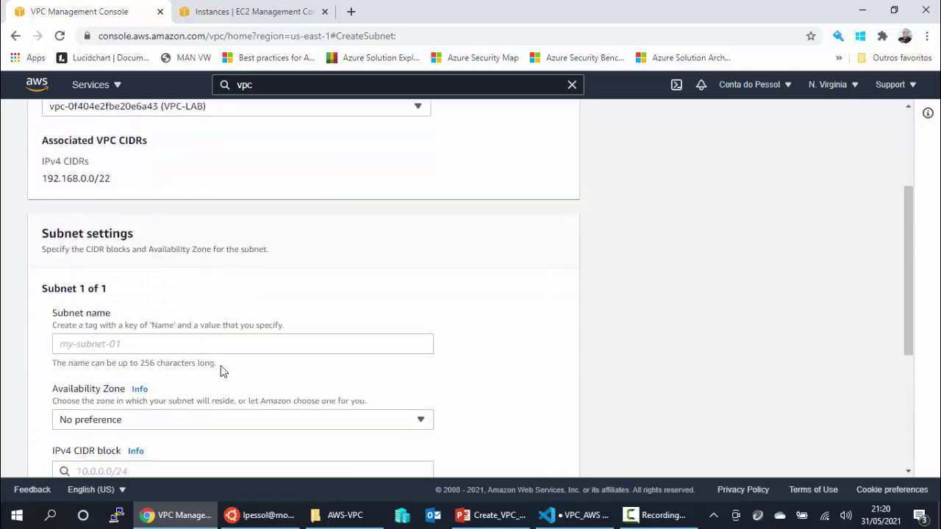
Name the subnet sub_pub_a and place it in the US East (N. Virginia) / us-east-1a availability zone
left_click(126, 303)
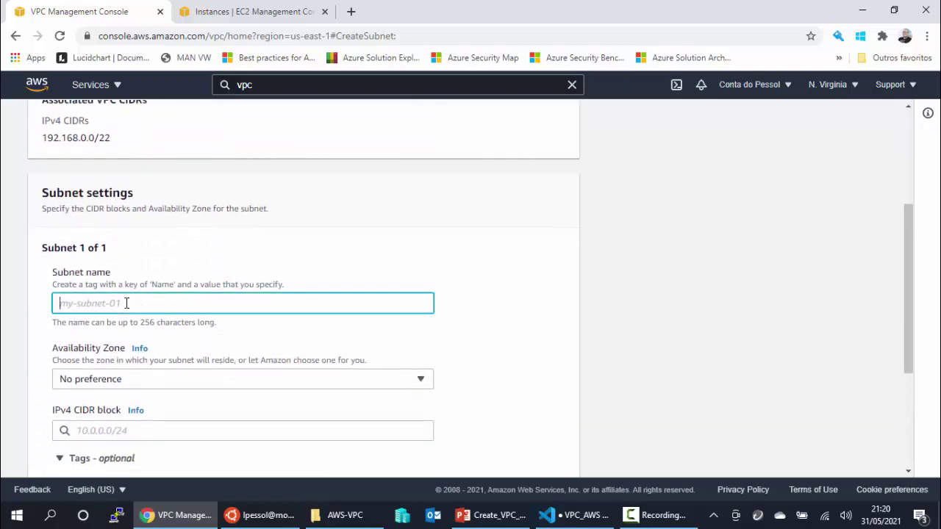
type("sub_pvt_a")
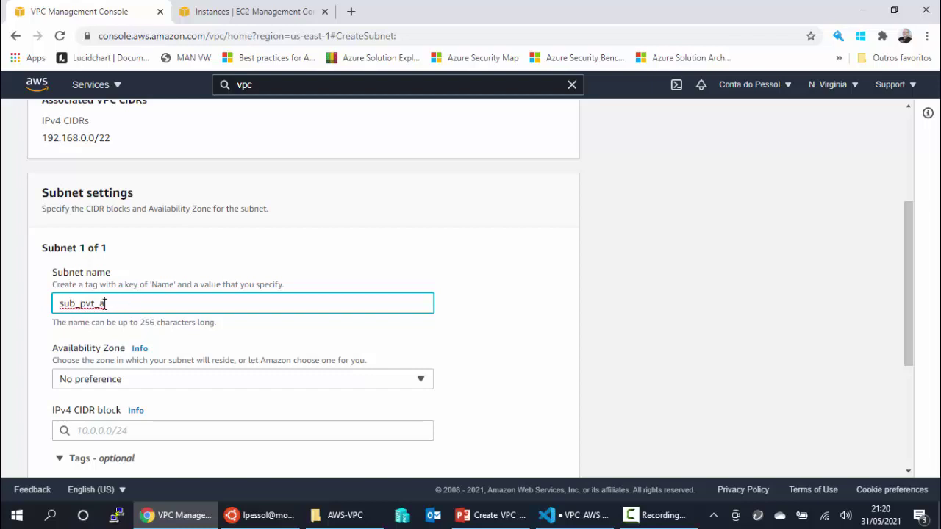
key("Left")
key("Left")
key("BackSpace")
key("BackSpace")
type("ub")
left_click(220, 378)
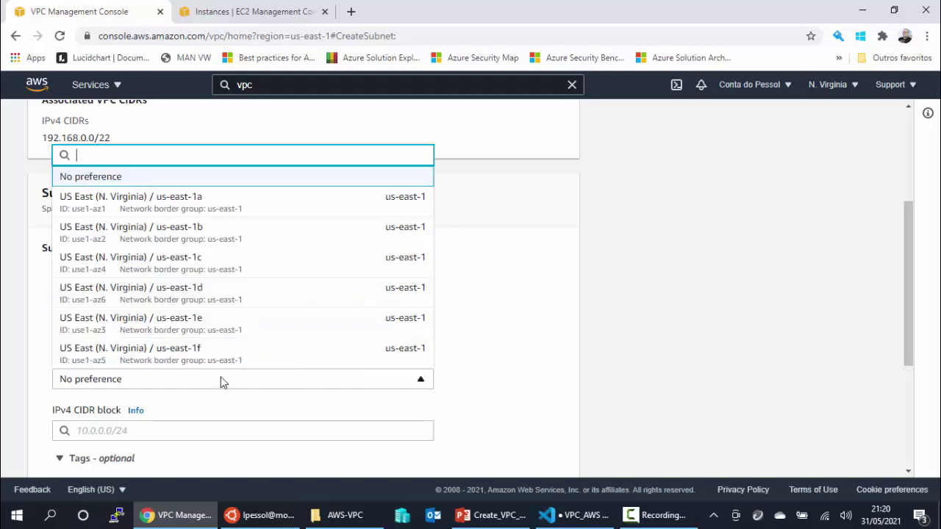
left_click(211, 206)
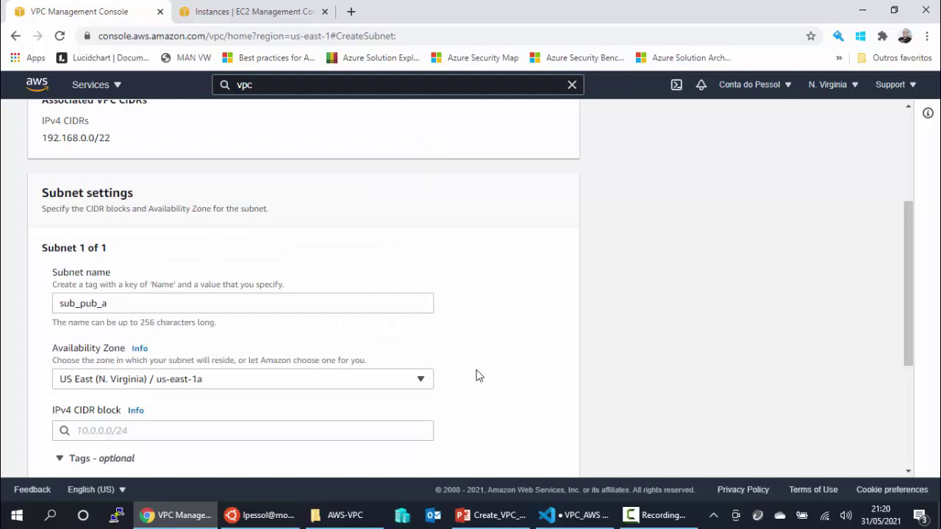
scroll(348, 424, "down", 1)
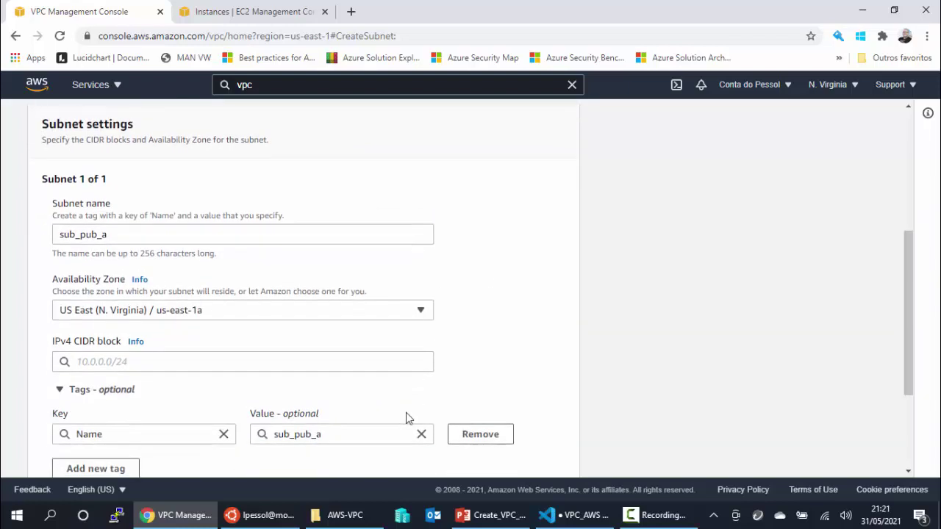
Rename sub_pvt_a to sub_pub_a in the VPC_AWS notes in Visual Studio Code
left_click(570, 515)
left_click(293, 106)
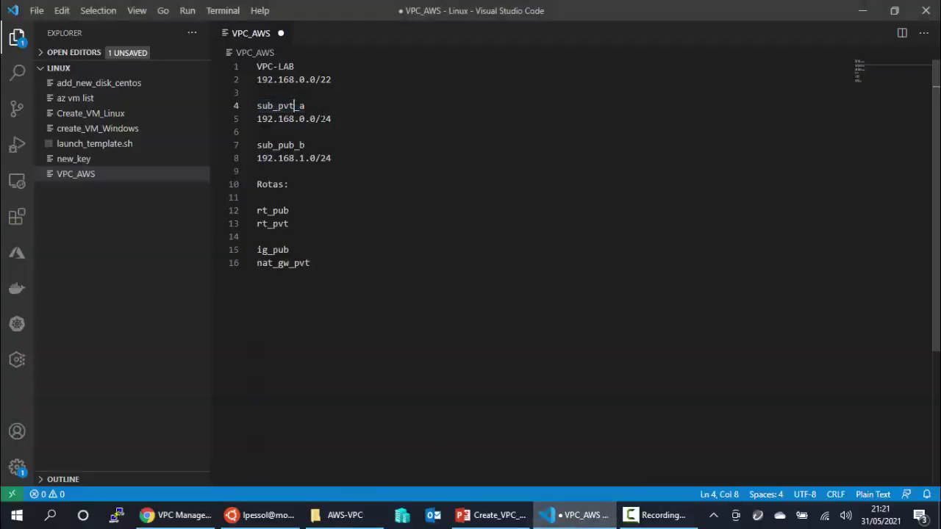
key("BackSpace")
key("BackSpace")
key("BackSpace")
type("ub")
key("BackSpace")
key("BackSpace")
type("pub")
Copy 192.168.0.0/24 from the notes into the AWS subnet's IPv4 CIDR block and create the subnet sub_pub_a
left_click_drag(332, 118, 257, 119)
key("ctrl+c")
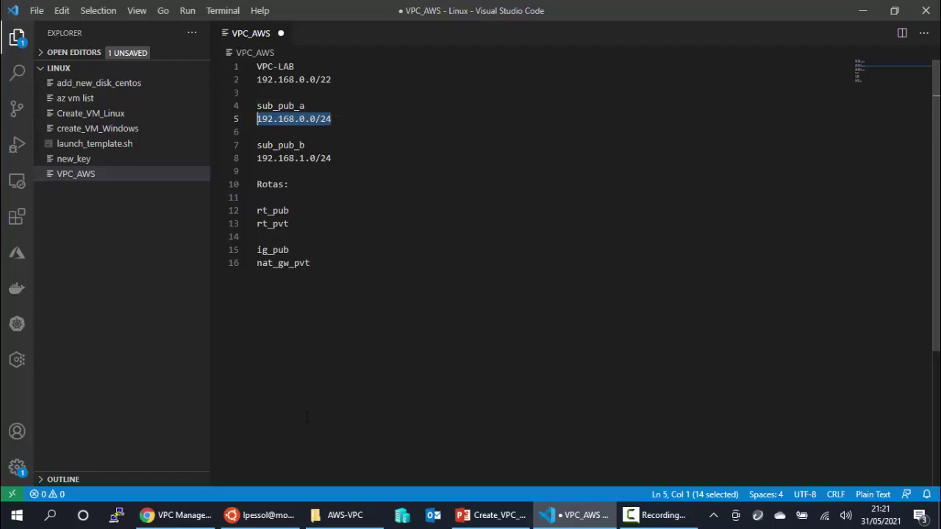
left_click(176, 514)
left_click(204, 361)
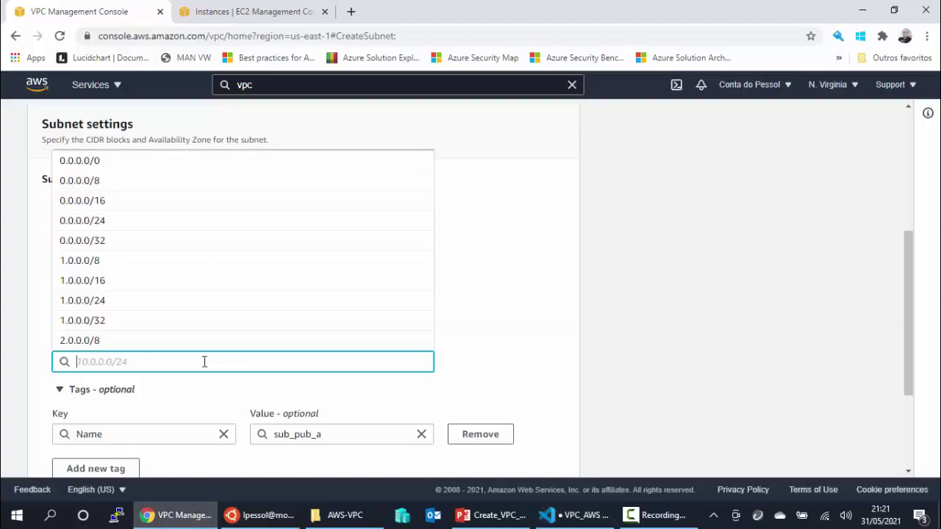
key("ctrl+v")
left_click(542, 350)
scroll(544, 351, "down", 2)
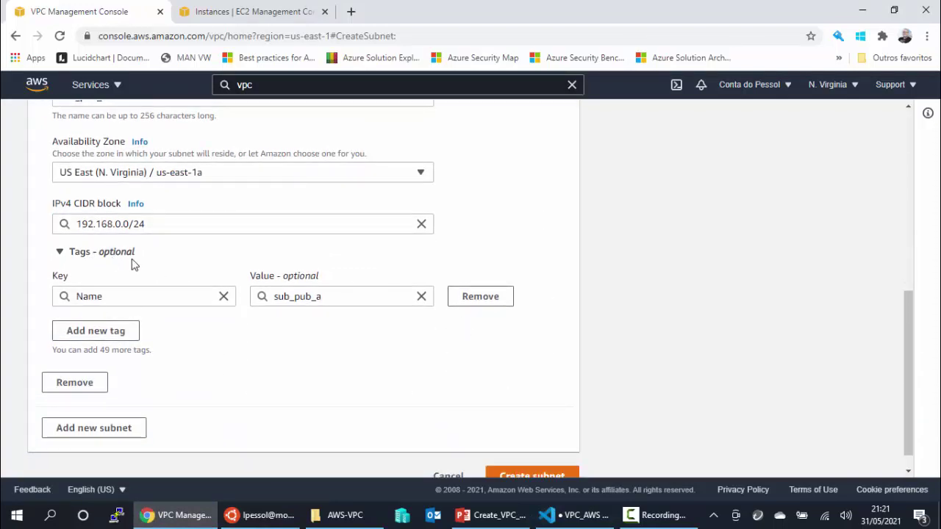
scroll(609, 387, "down", 1)
left_click(534, 453)
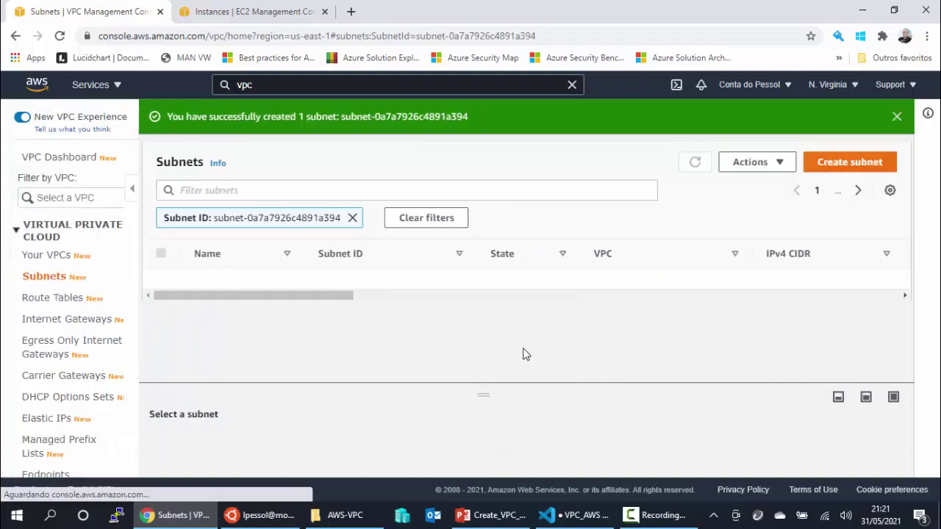
Rename sub_pub_b to sub_pvt_b in the VPC_AWS notes in Visual Studio Code
left_click(581, 517)
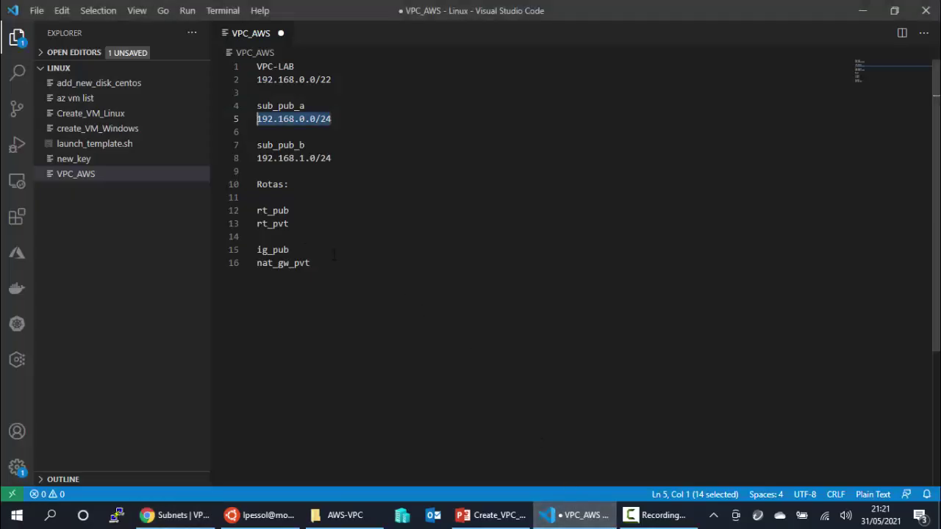
left_click(292, 145)
key("BackSpace")
key("BackSpace")
key("BackSpace")
type("p")
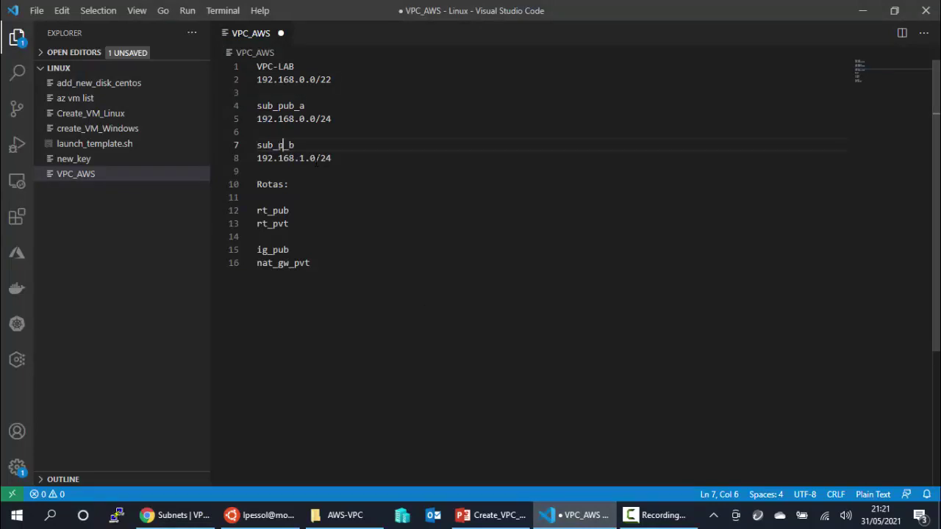
type("vt")
Copy the name sub_pvt_b from the notes and start another new subnet in VPC-LAB in the AWS console
left_click_drag(320, 145, 259, 144)
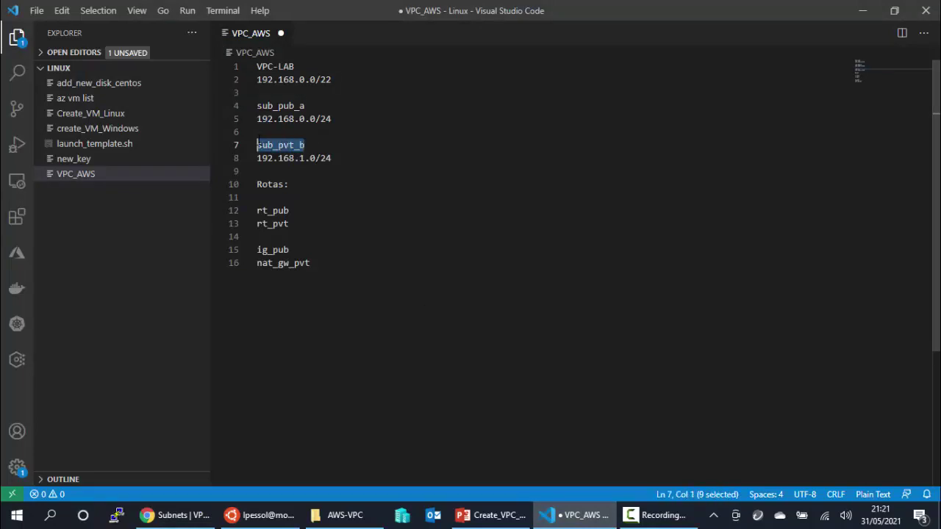
left_click(189, 517)
left_click(844, 165)
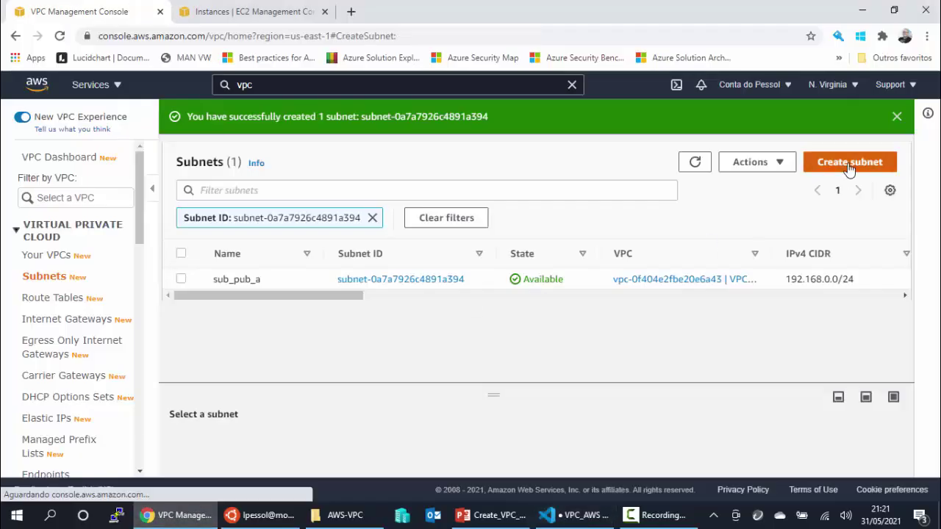
left_click(215, 276)
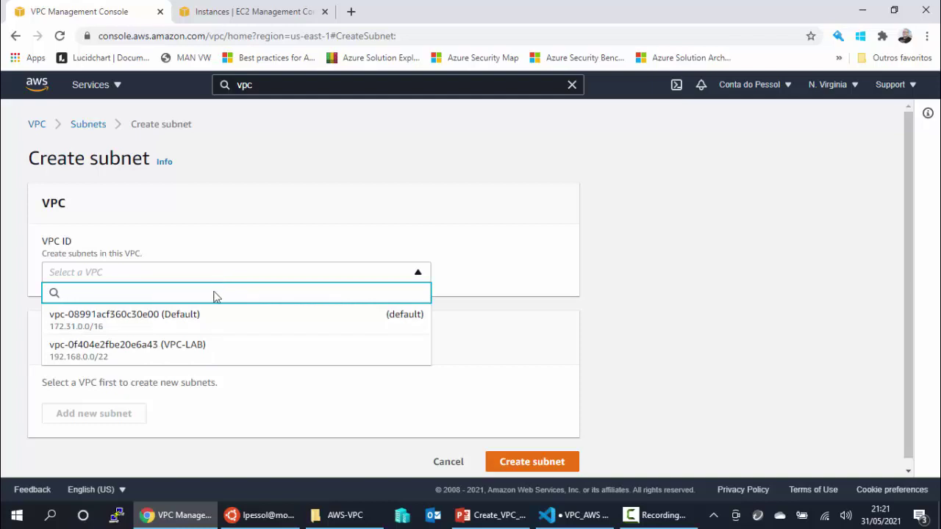
left_click(178, 355)
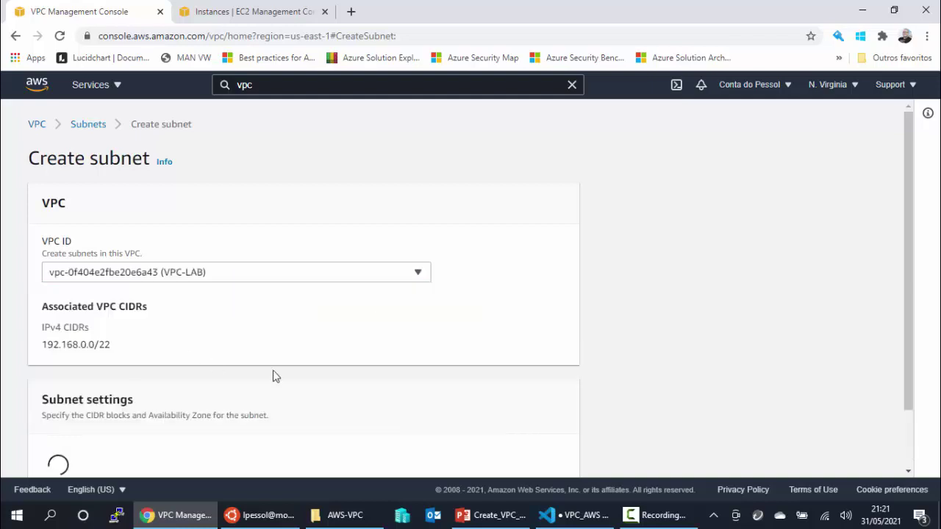
Name the new subnet sub_pvt_b and place it in the us-east-1b Availability Zone
scroll(380, 378, "down", 3)
left_click(173, 298)
type("sub_pvt_b")
left_click(173, 377)
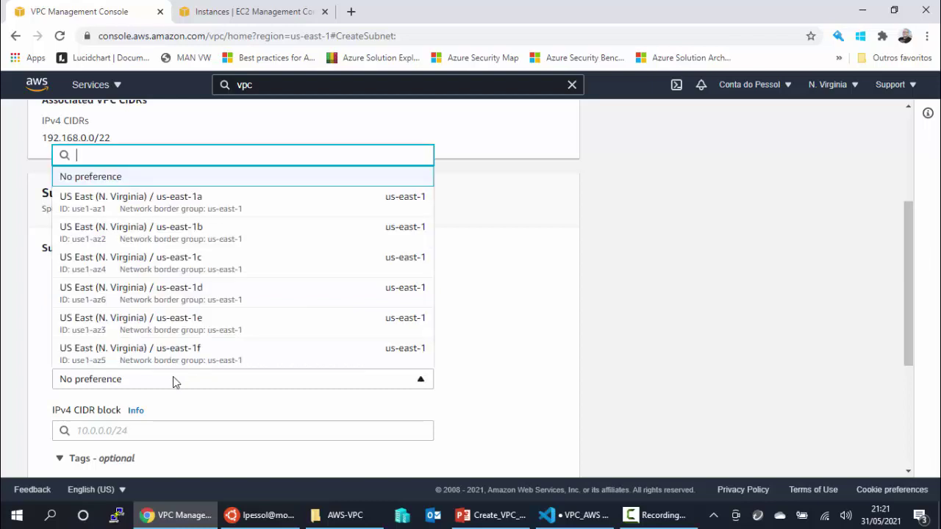
left_click(203, 232)
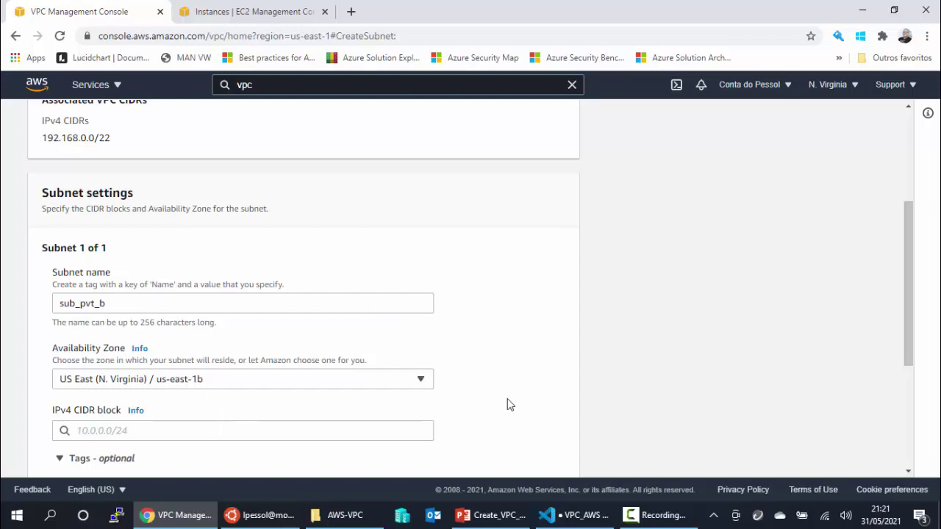
Copy 192.168.1.0/24 from the VPC_AWS notes in Visual Studio Code into the AWS subnet's IPv4 CIDR block and create the subnet
scroll(505, 399, "down", 2)
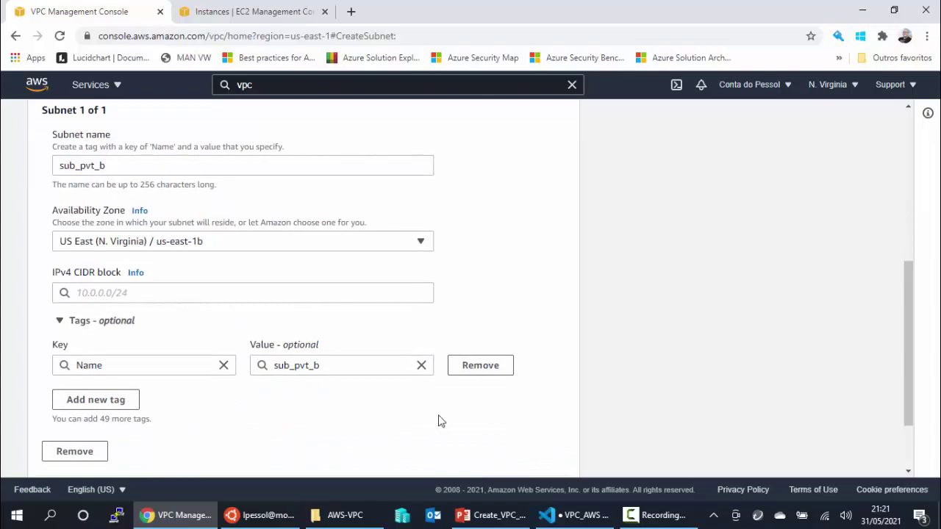
left_click(559, 515)
left_click_drag(341, 158, 259, 165)
key("ctrl+c")
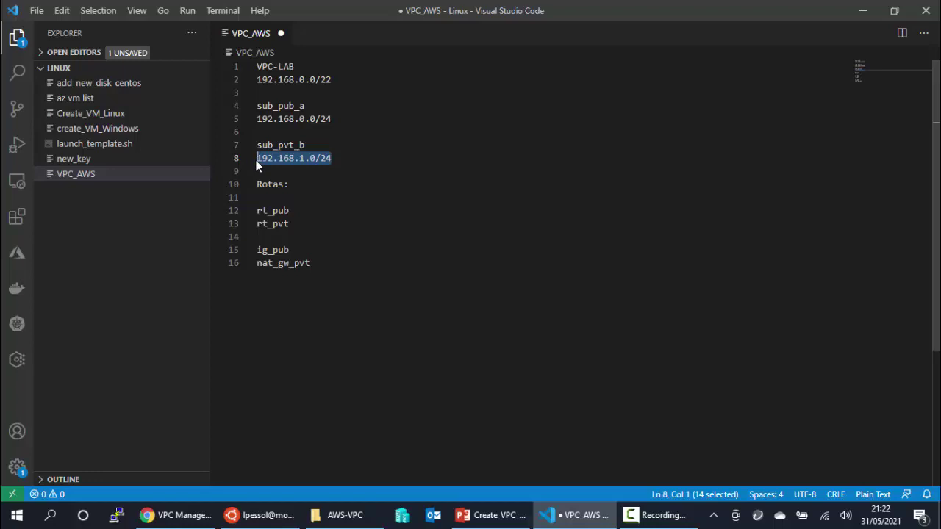
left_click_drag(332, 80, 316, 79)
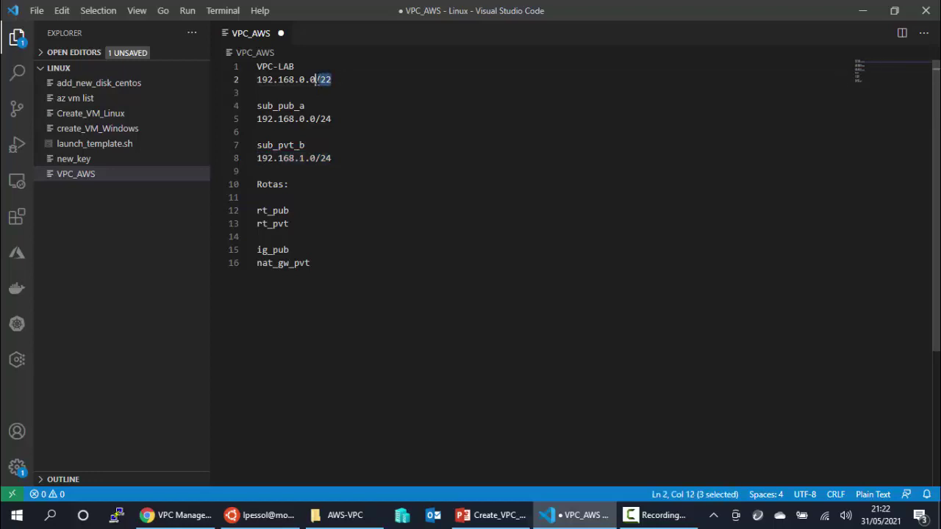
left_click_drag(336, 118, 316, 118)
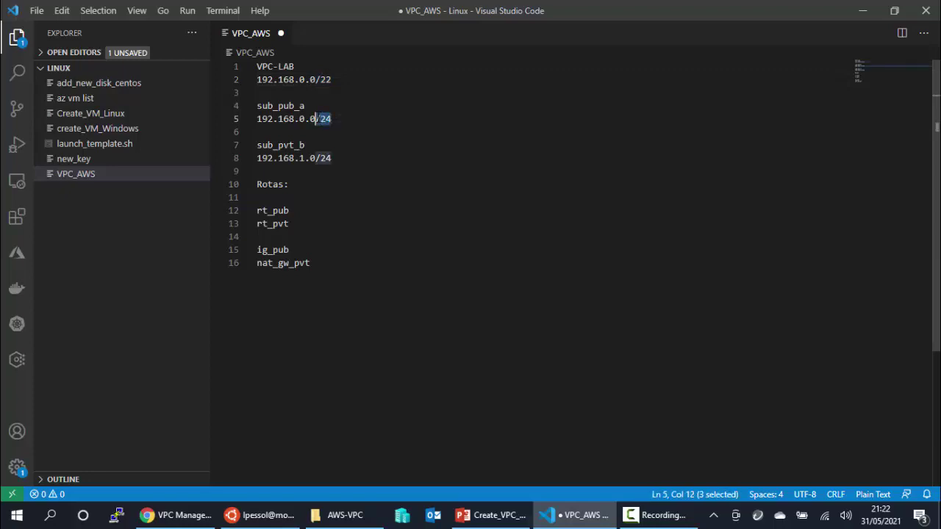
left_click(182, 515)
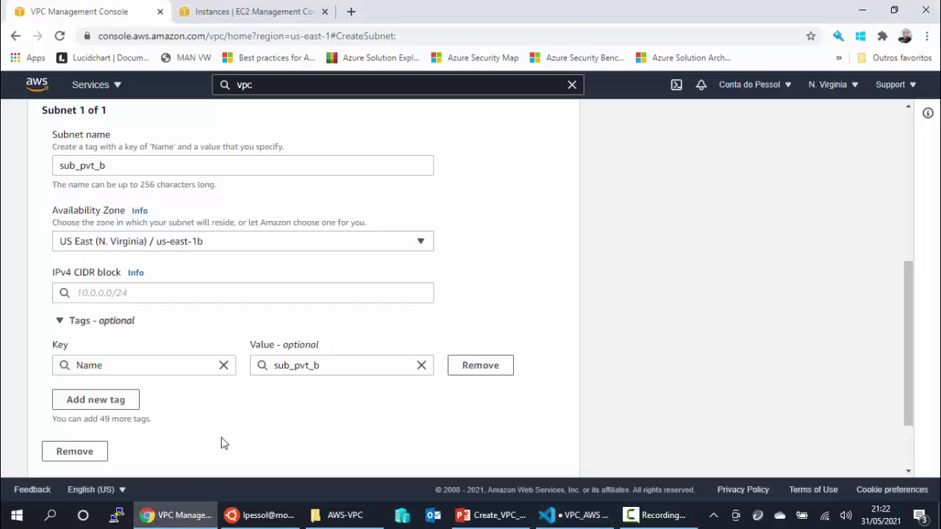
left_click(143, 288)
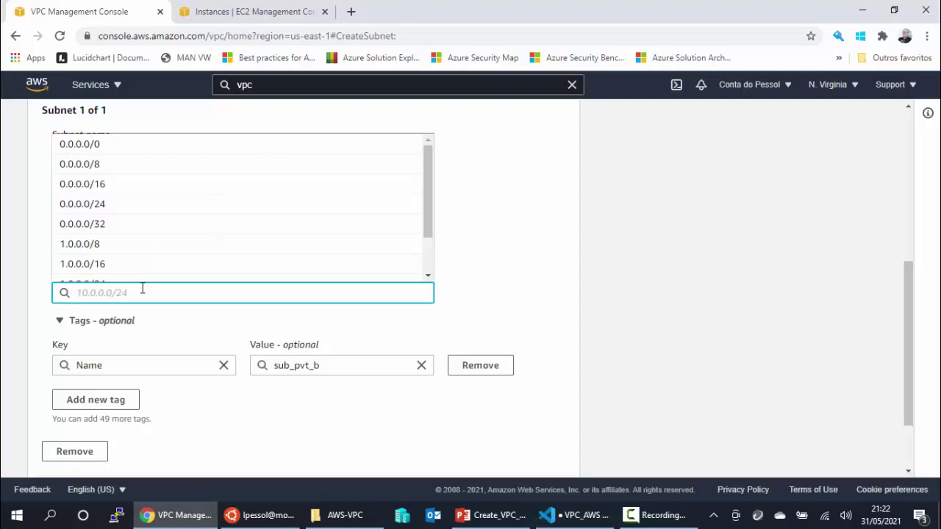
key("ctrl+v")
left_click(493, 301)
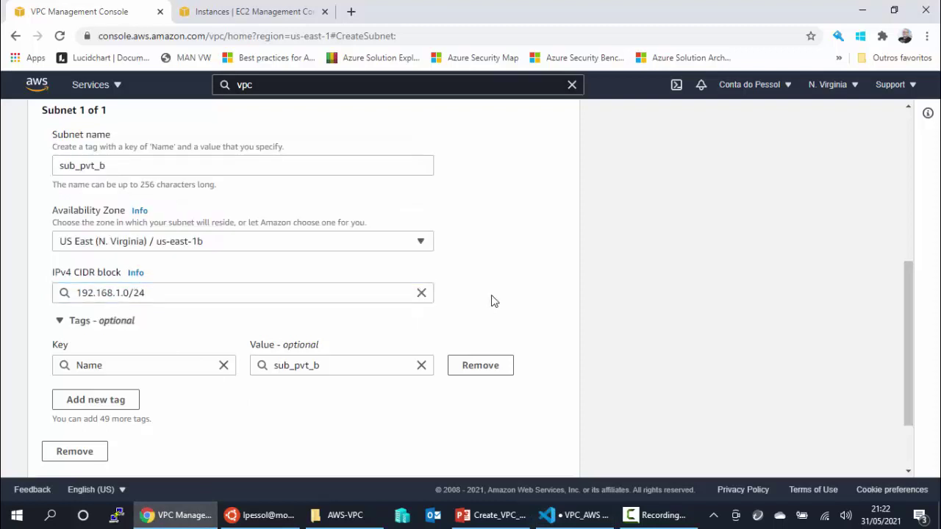
scroll(522, 300, "down", 2)
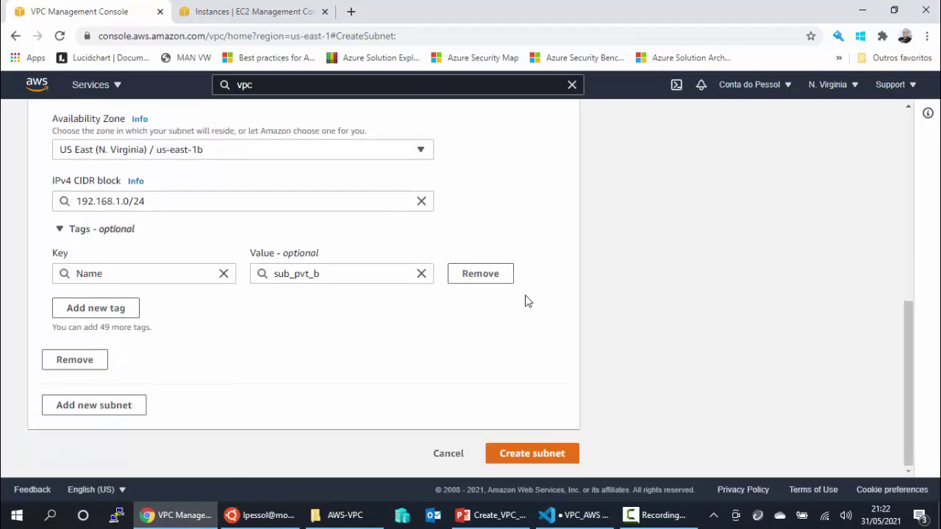
left_click(532, 455)
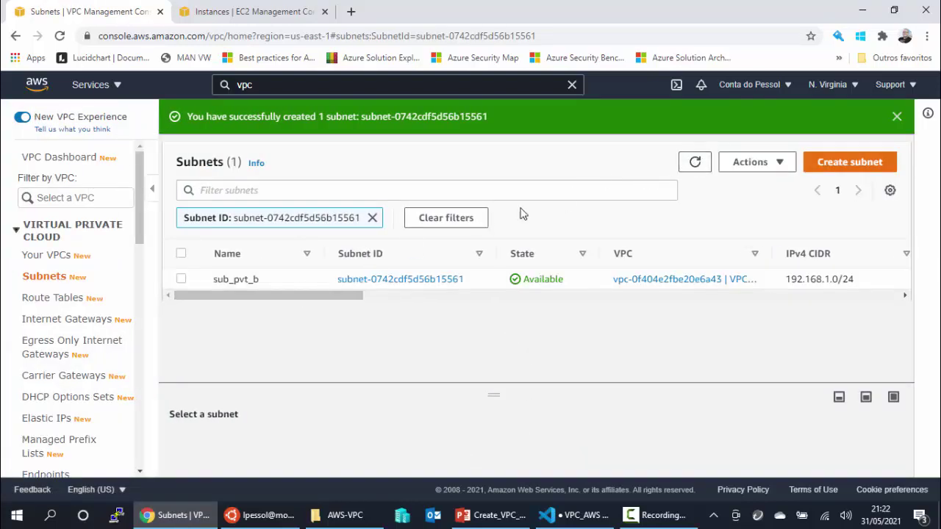
Clear the subnet ID filter, refresh the subnet list and check the sub_pub_a and sub_pvt_b entries
left_click(372, 218)
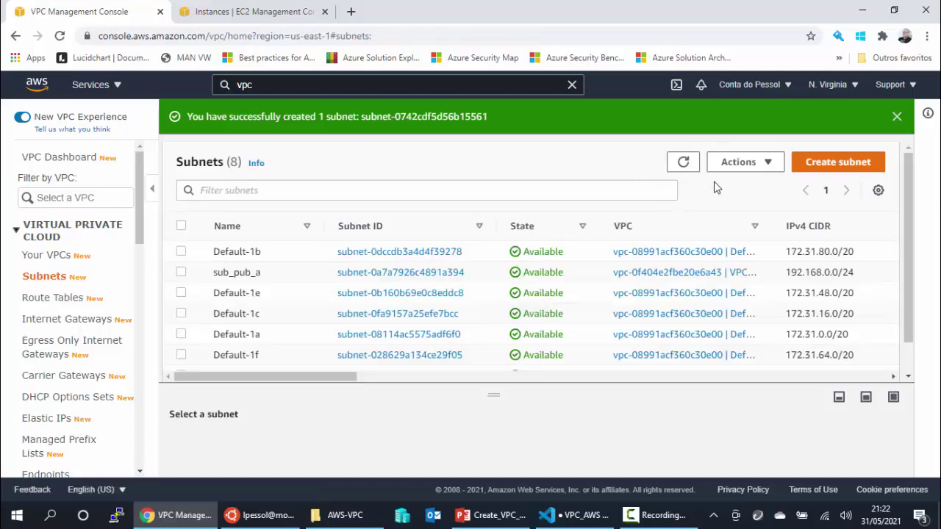
left_click(683, 164)
left_click_drag(215, 272, 261, 273)
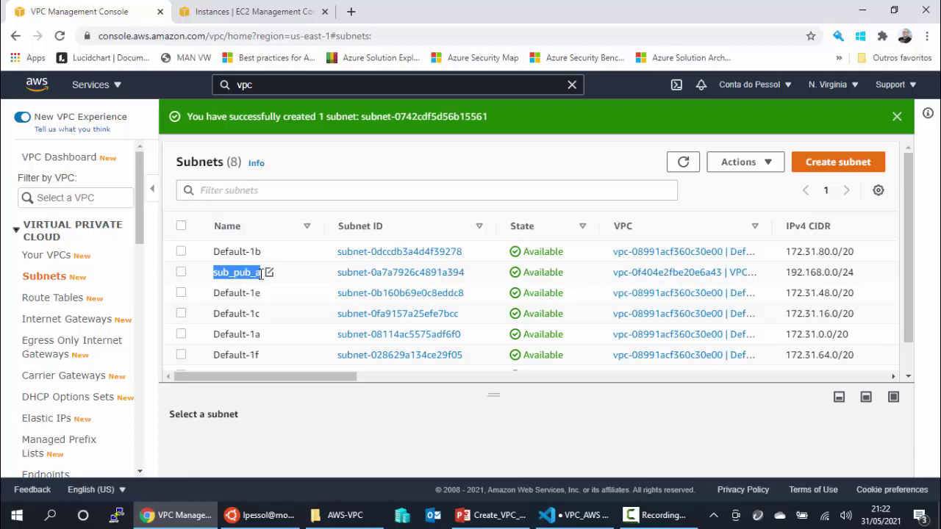
left_click_drag(261, 273, 263, 274)
scroll(263, 274, "down", 1)
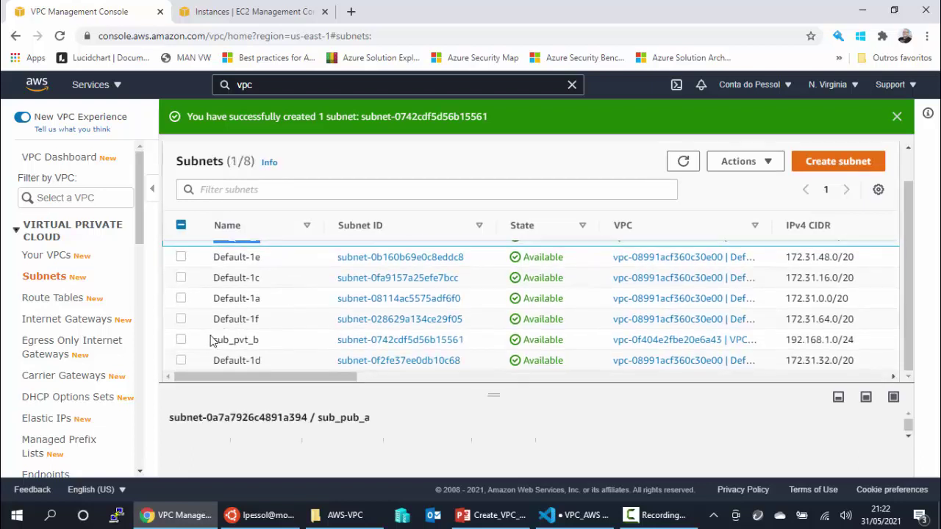
left_click_drag(214, 339, 259, 339)
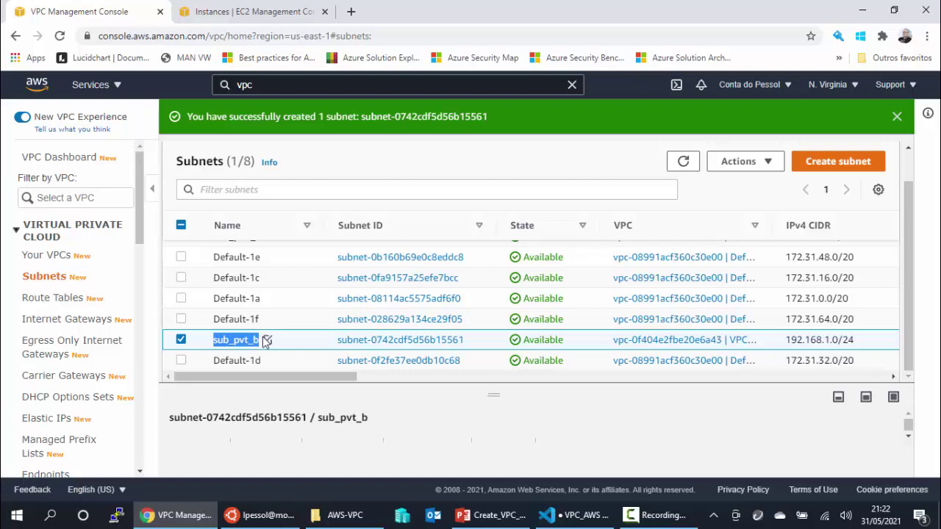
Open the route tables list and name VPC-LAB's unnamed main route table Default_vpc_lab
left_click(65, 302)
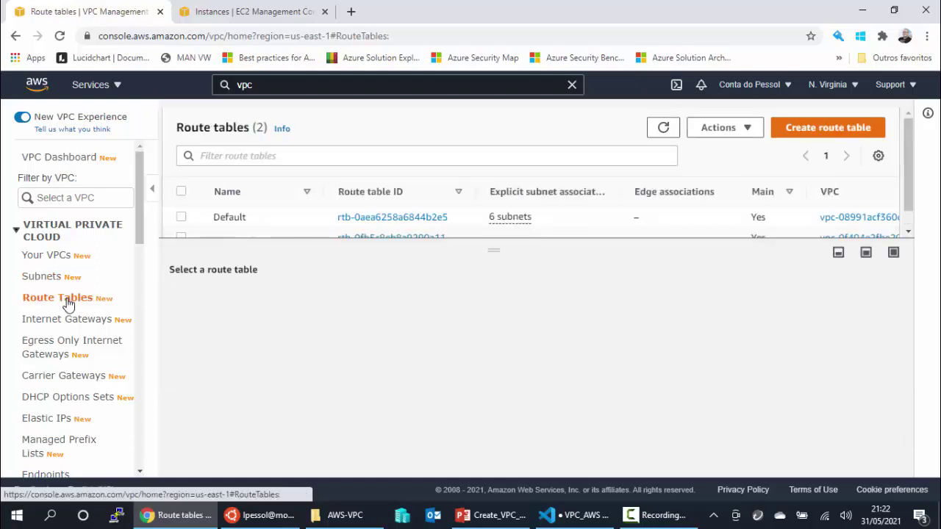
left_click_drag(498, 251, 496, 300)
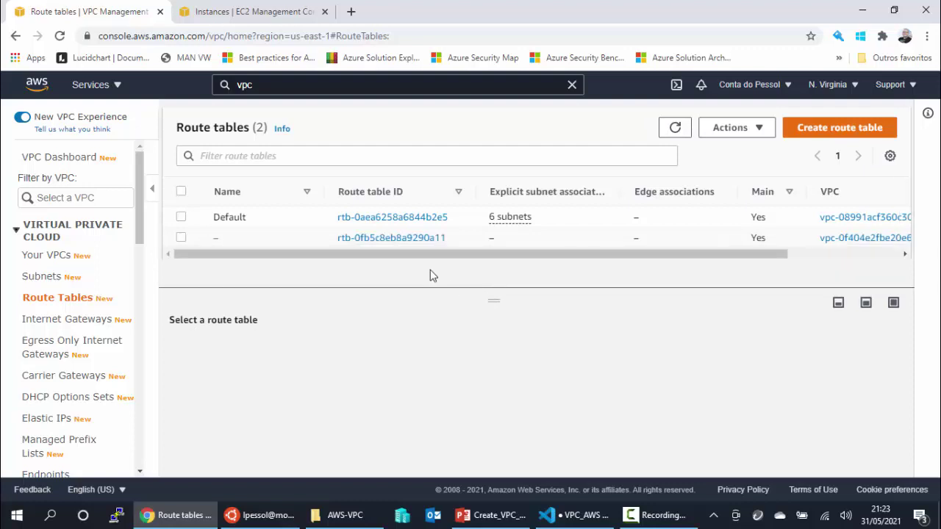
left_click_drag(494, 298, 490, 268)
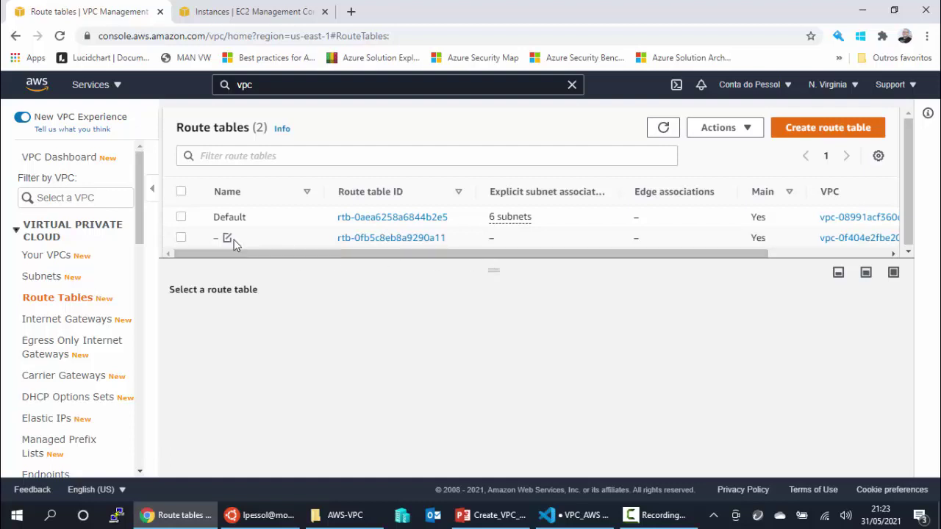
mouse_move(221, 250)
left_click(227, 239)
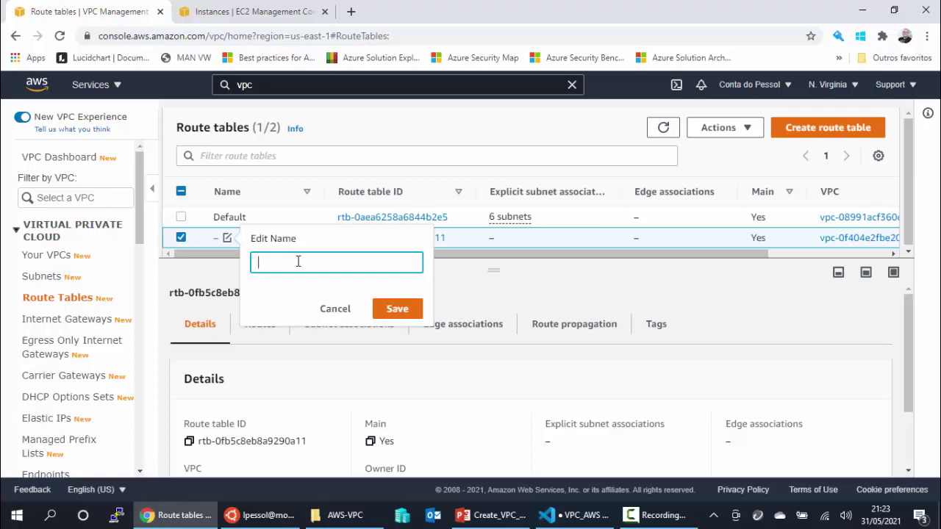
type("ault_vpc_lab")
key("Return")
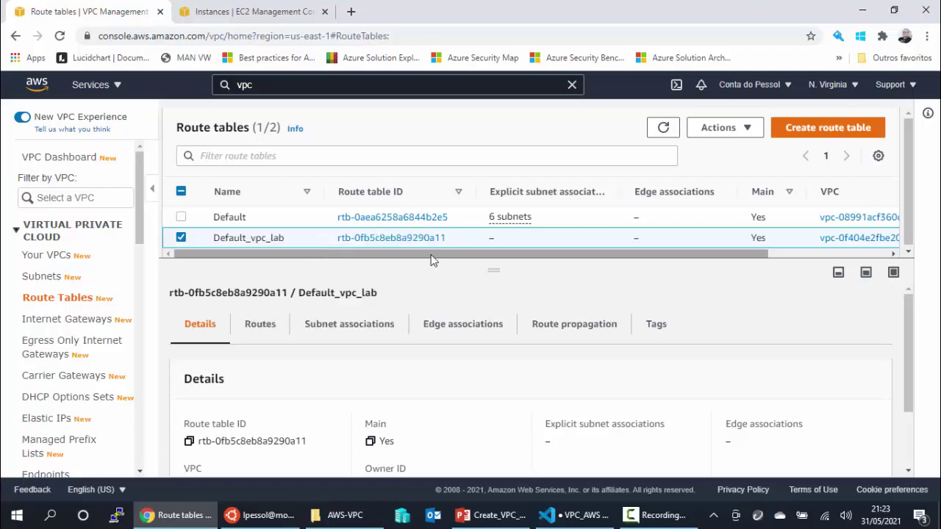
mouse_move(495, 269)
left_mouse_down()
mouse_move(499, 286)
mouse_move(498, 268)
left_mouse_up()
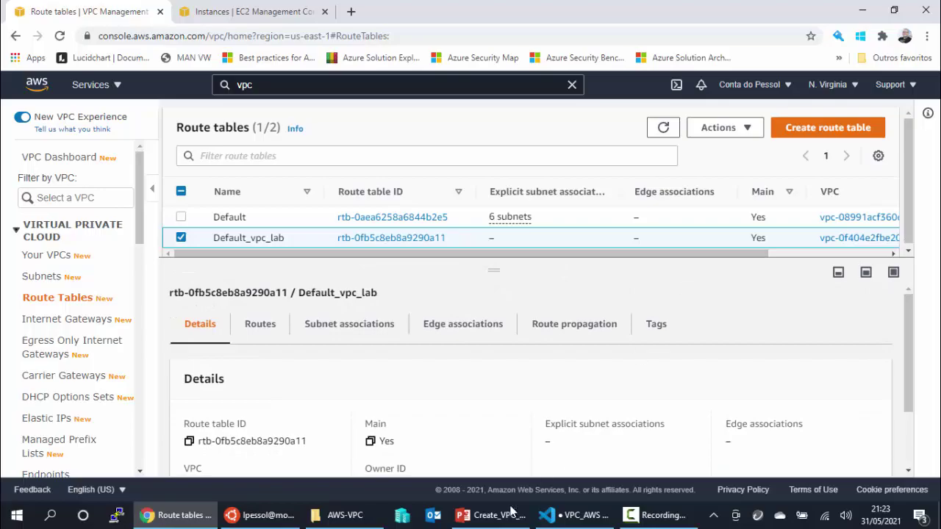
Review the planned route tables in the VPC_AWS notes in Visual Studio Code and copy the name rt_pub
left_click(585, 518)
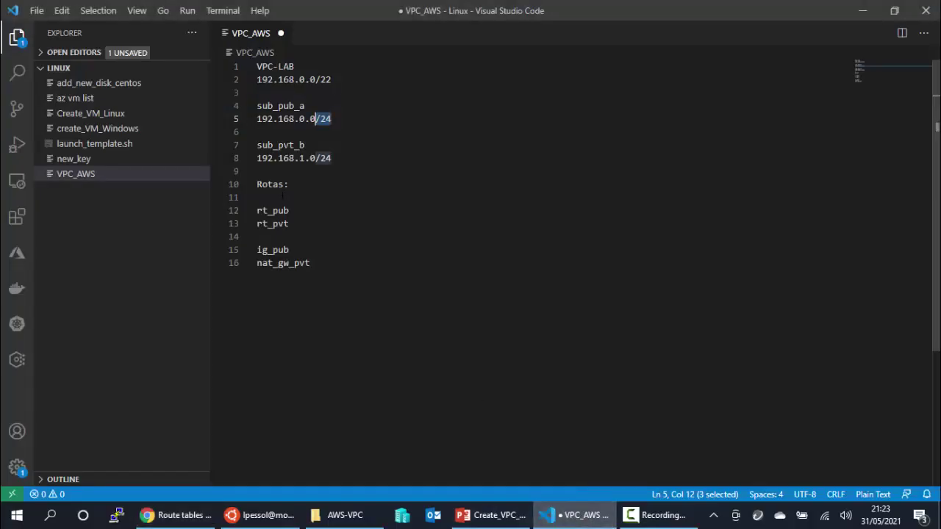
left_click_drag(295, 226, 258, 211)
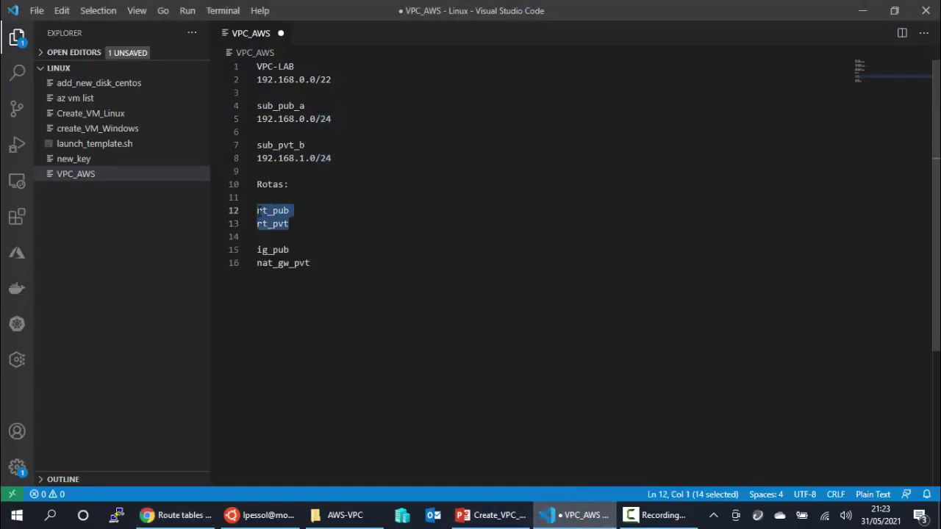
left_click(307, 227)
left_click(296, 211)
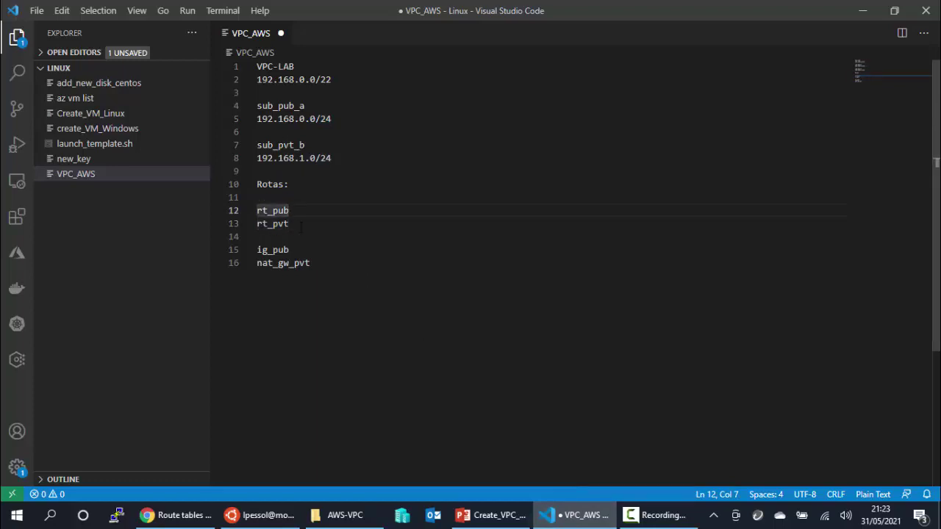
left_click(302, 226)
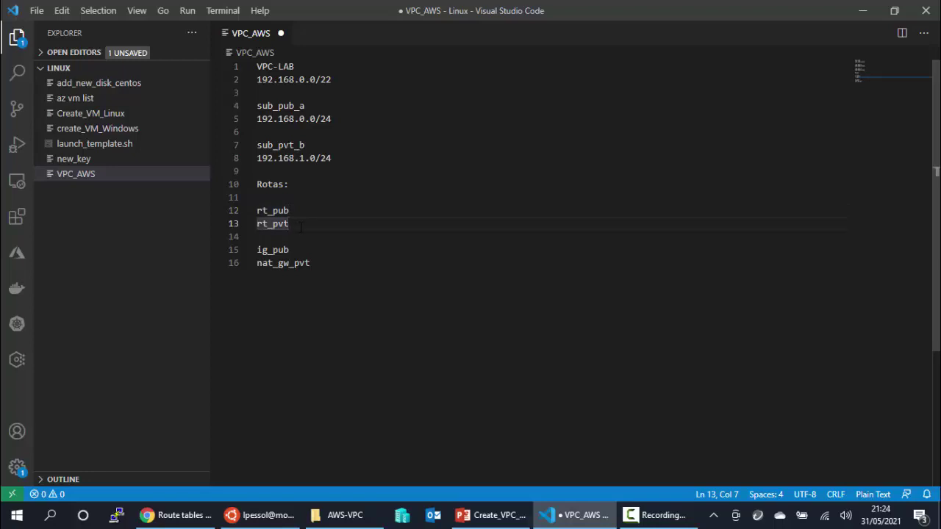
left_click_drag(295, 210, 256, 212)
key("ctrl+c")
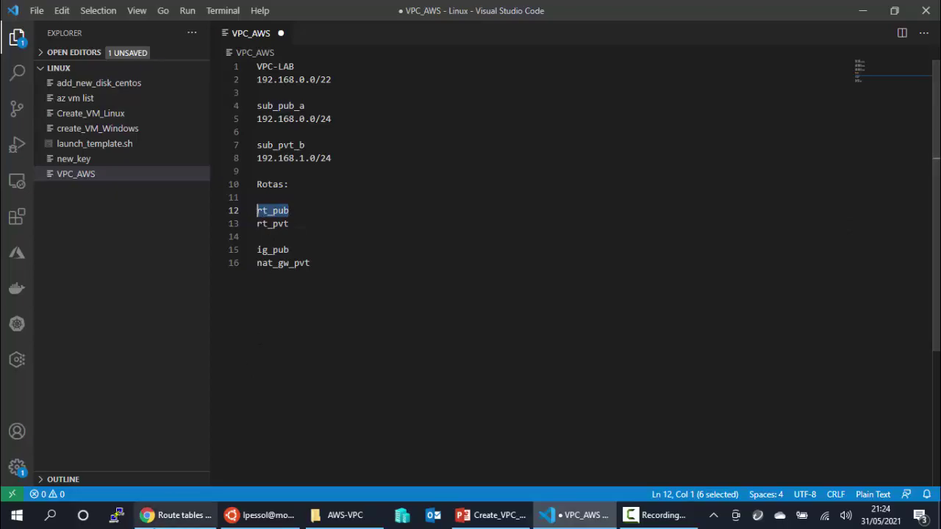
Create a route table named rt_pub in VPC-LAB in the AWS console and return to the route tables list
left_click(177, 514)
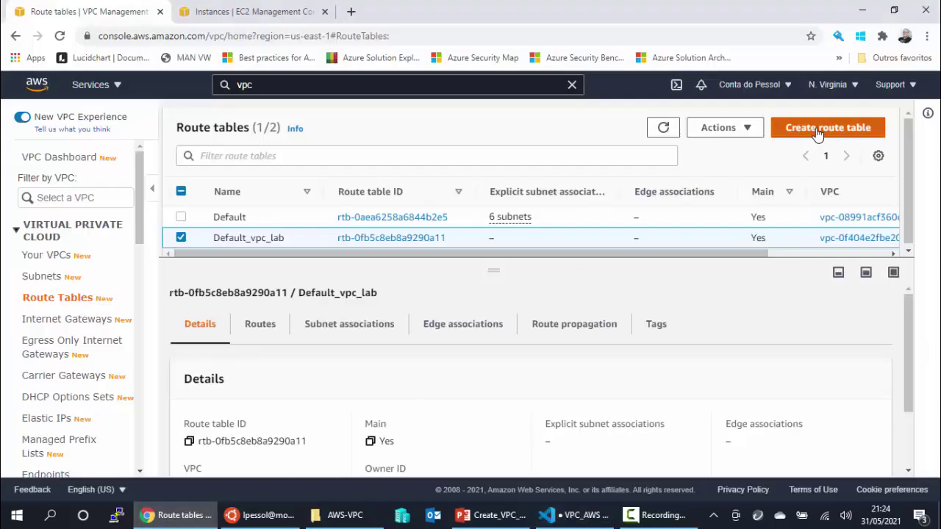
left_click(818, 130)
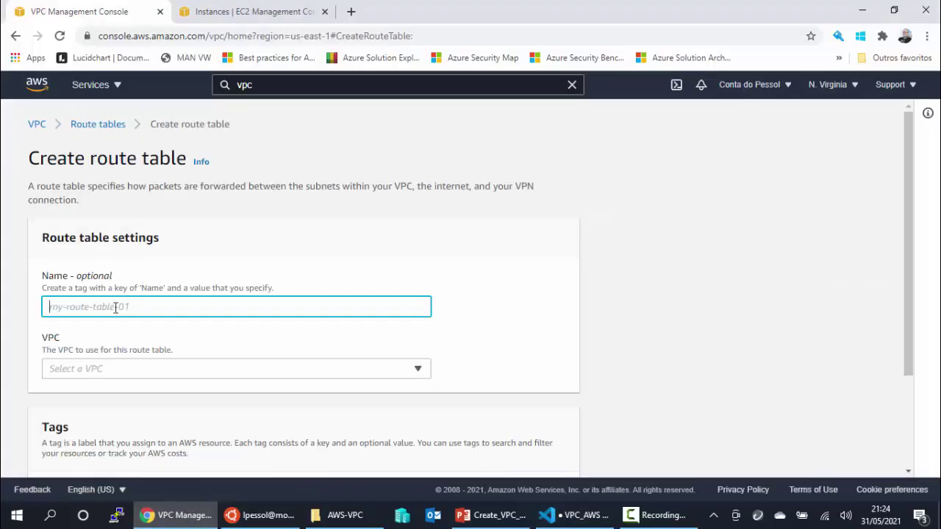
key("ctrl+v")
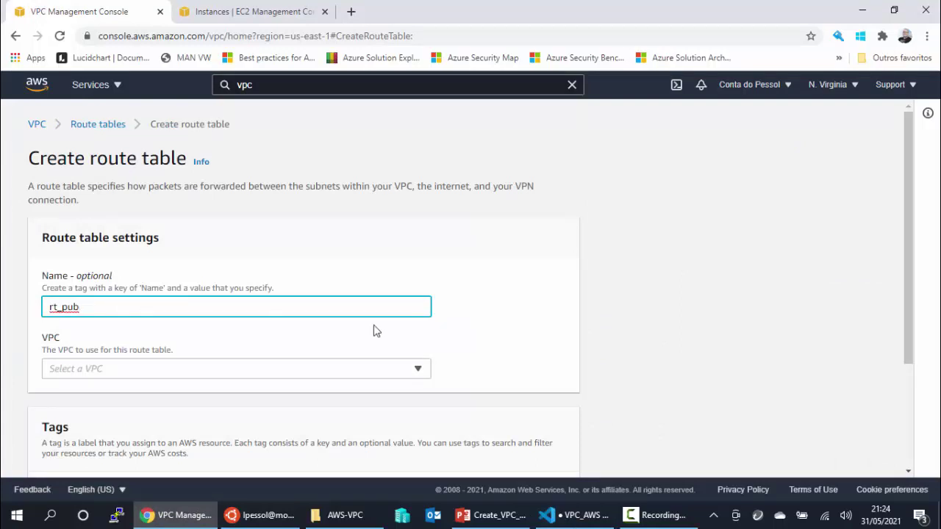
left_click(481, 335)
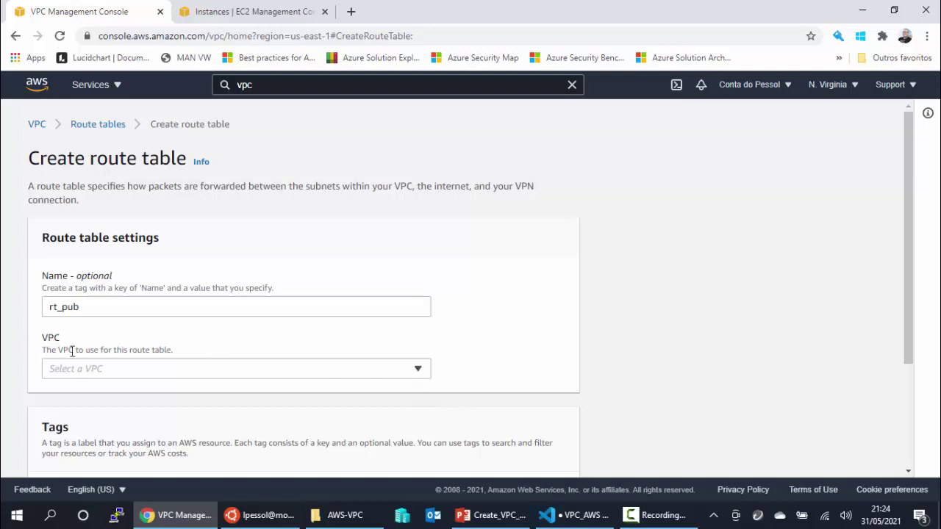
left_click(213, 375)
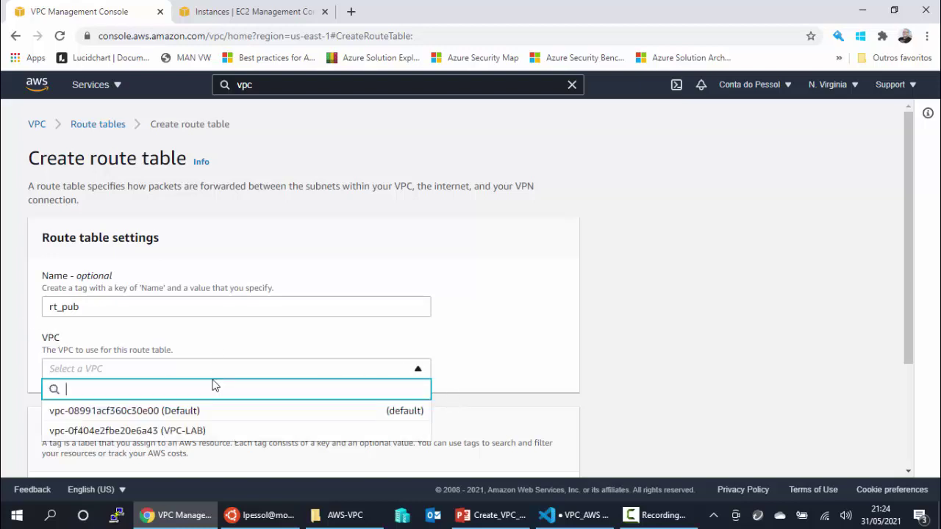
left_click(195, 433)
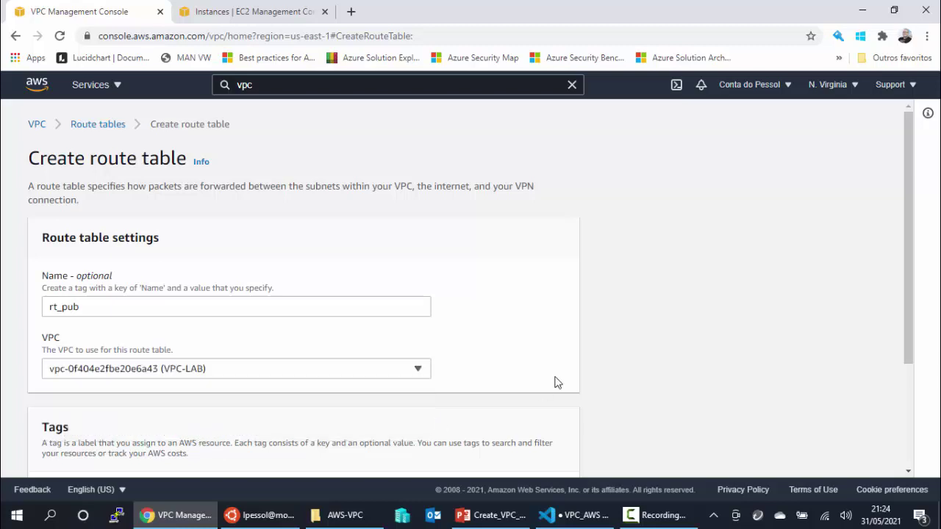
scroll(511, 349, "down", 2)
scroll(500, 330, "down", 1)
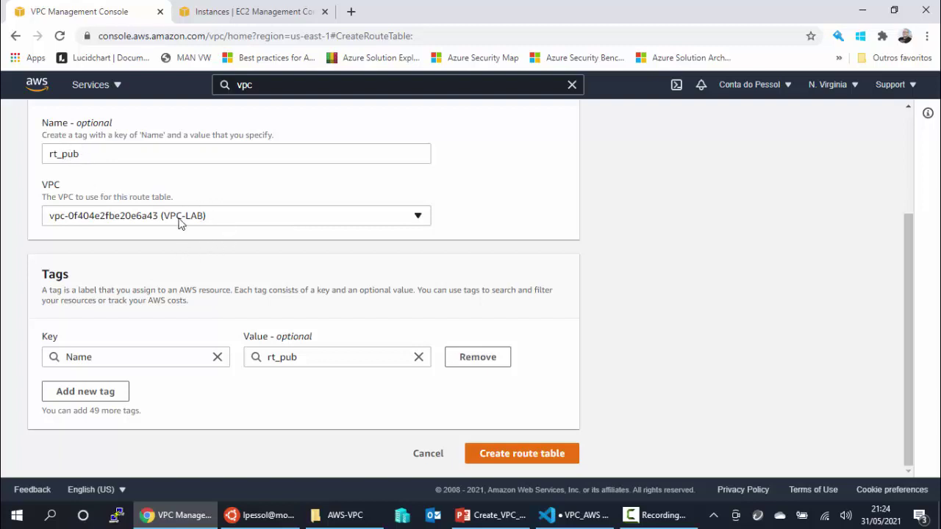
left_click(541, 451)
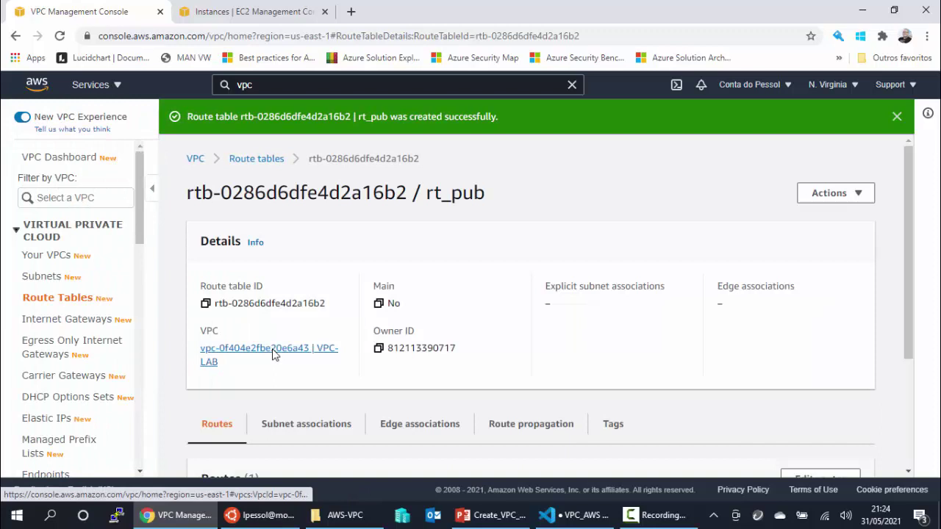
left_click(69, 301)
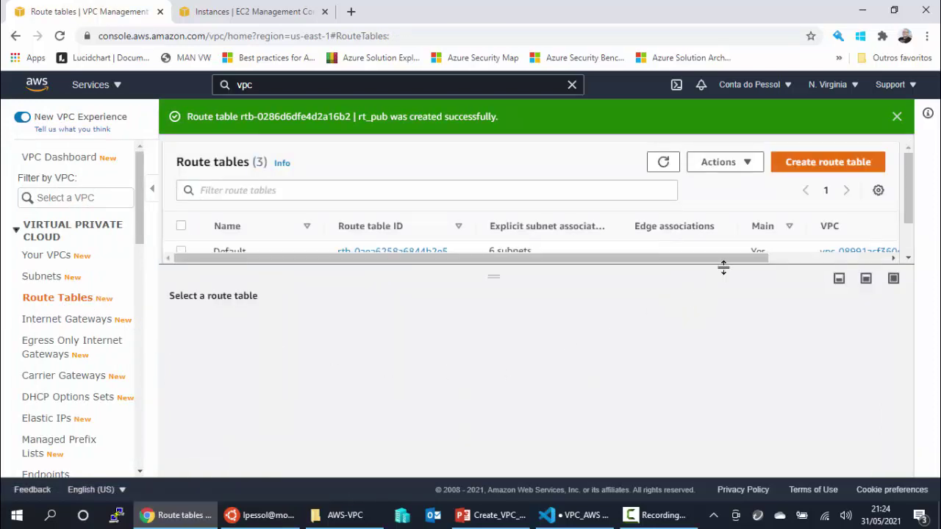
Start a new route table and copy the name rt_pvt from the VPC_AWS notes in Visual Studio Code
left_click_drag(492, 274, 491, 322)
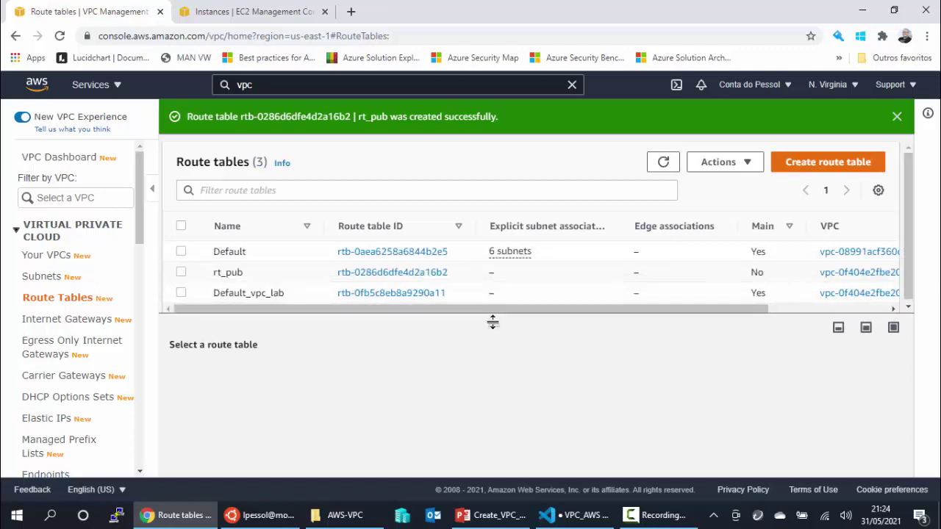
left_click(823, 170)
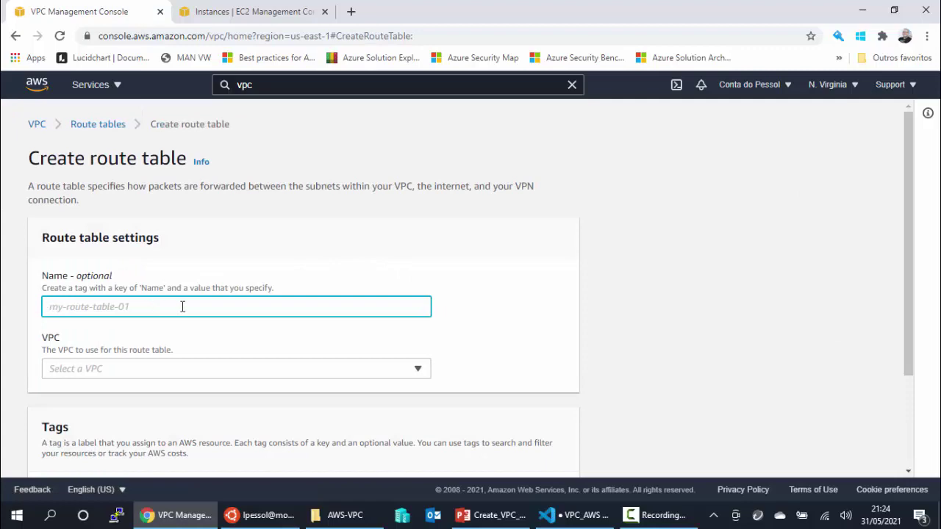
left_click(583, 520)
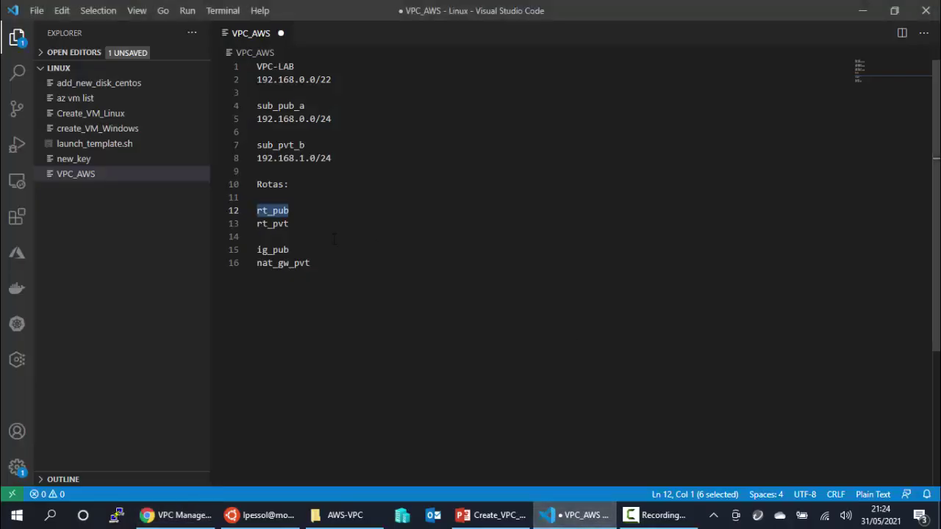
left_click_drag(299, 229, 256, 229)
key("ctrl+c")
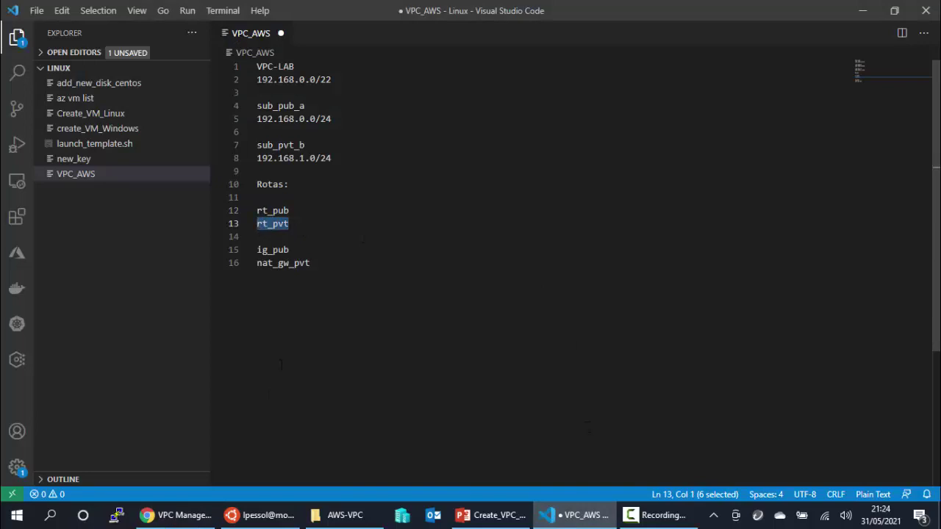
Create a route table named rt_pvt in VPC-LAB in the AWS console and return to the route tables list
left_click(176, 515)
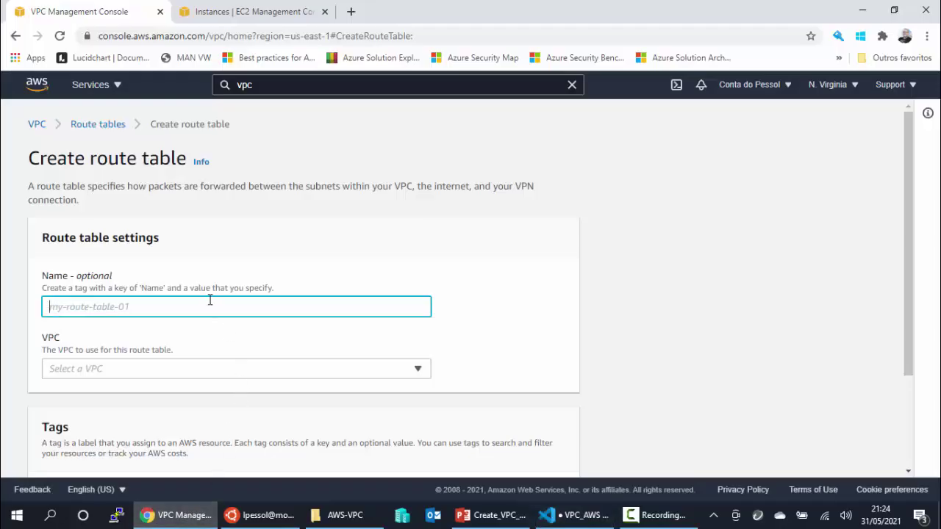
key("ctrl+v")
left_click(464, 325)
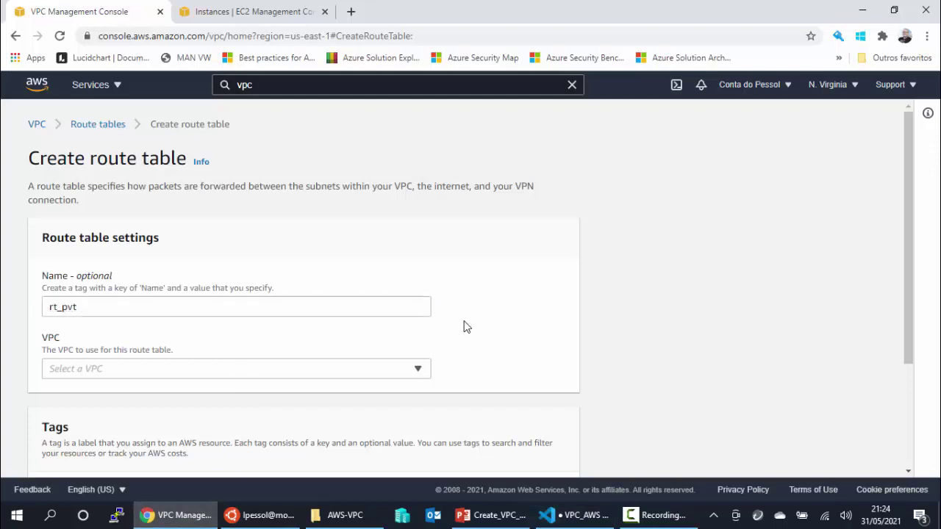
left_click(368, 379)
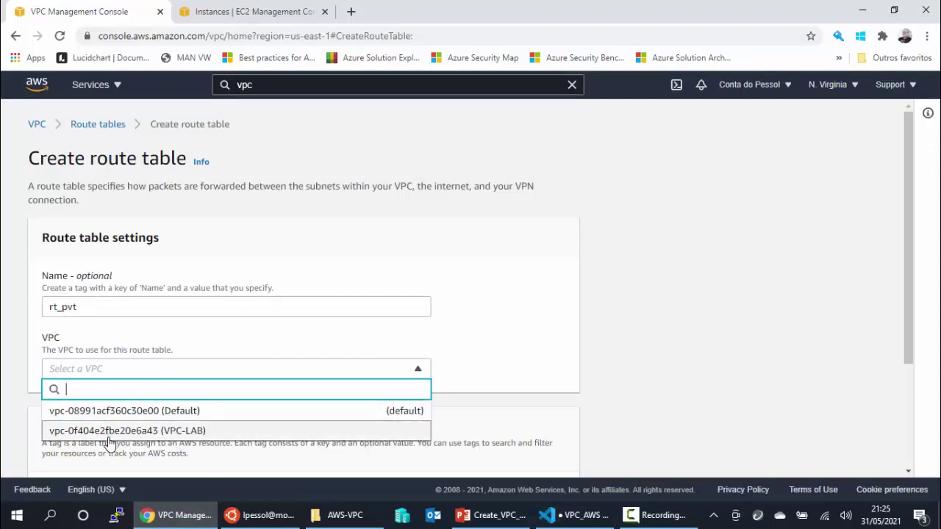
left_click(184, 432)
scroll(516, 371, "down", 1)
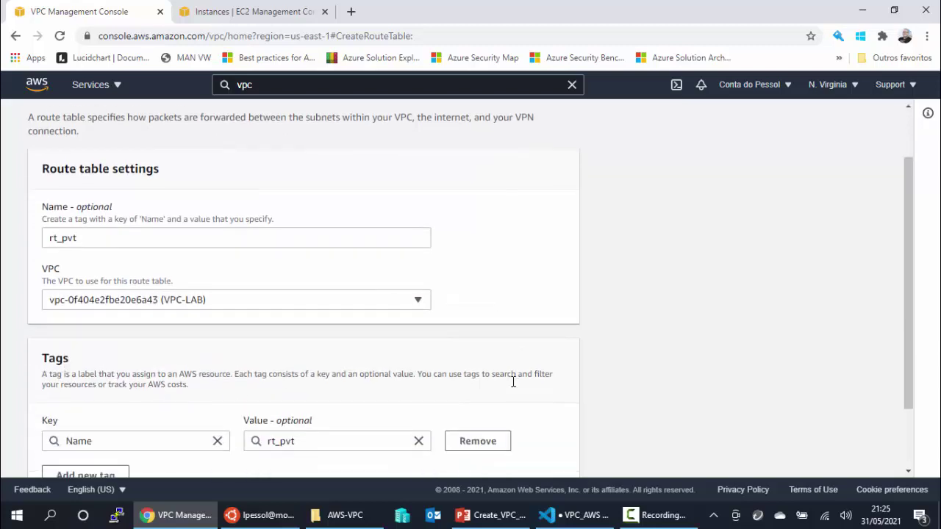
scroll(529, 410, "down", 1)
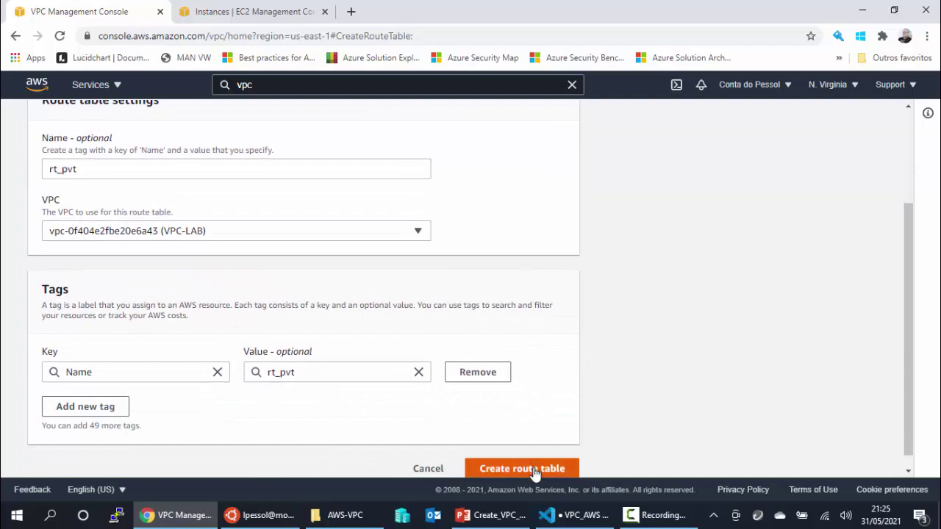
left_click(531, 469)
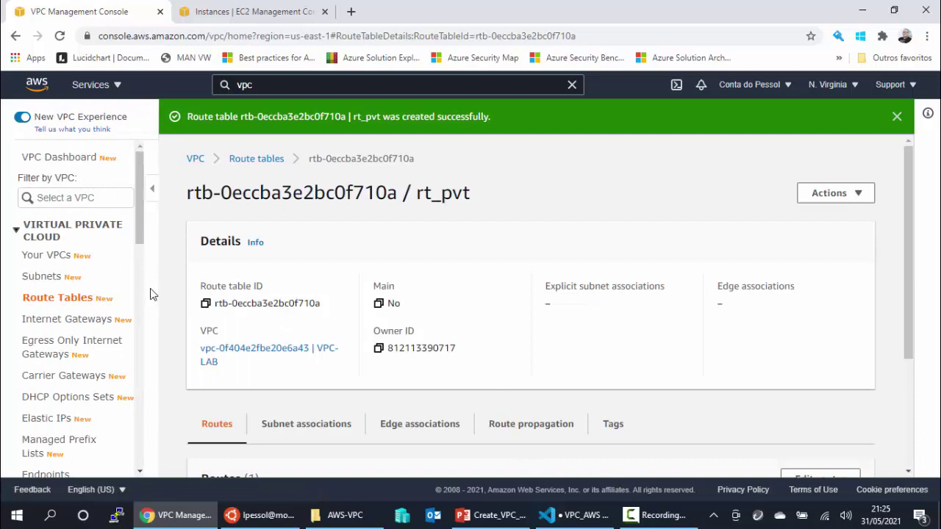
left_click(74, 304)
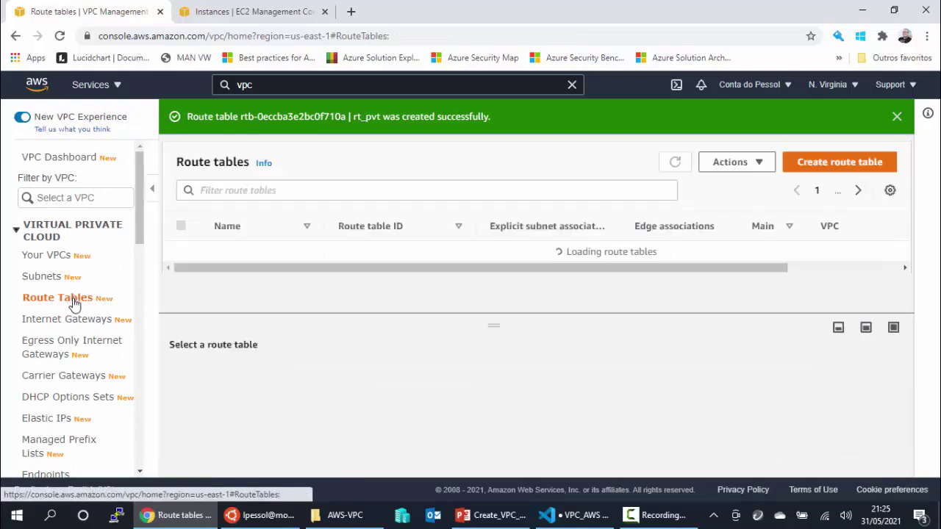
Examine rt_pvt's explicit subnet associations, the subnets without explicit associations, and the subnets available for association, leaving them unedited
left_click_drag(490, 327, 382, 353)
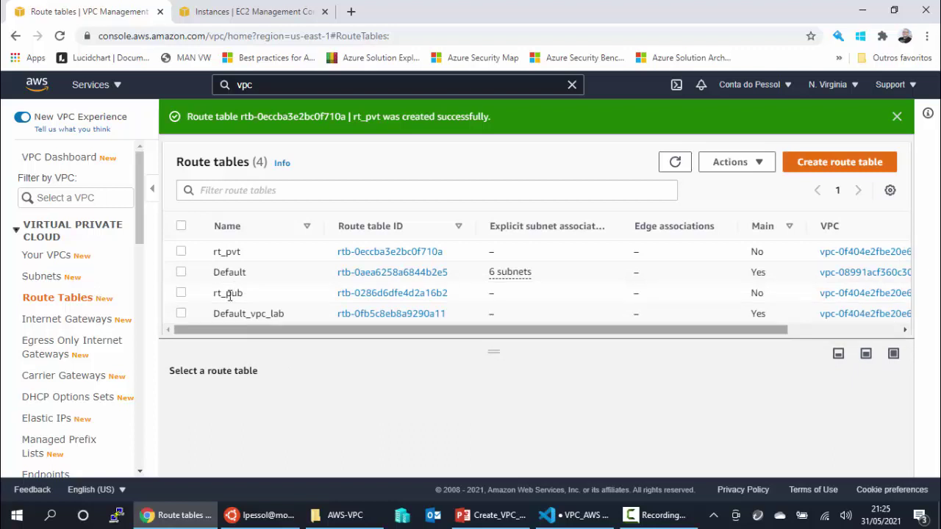
left_click(272, 255)
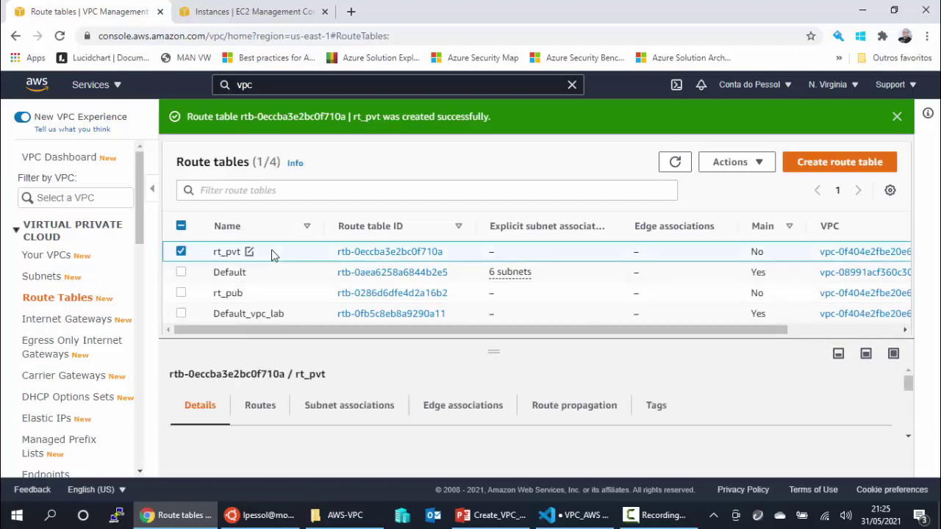
left_click(343, 412)
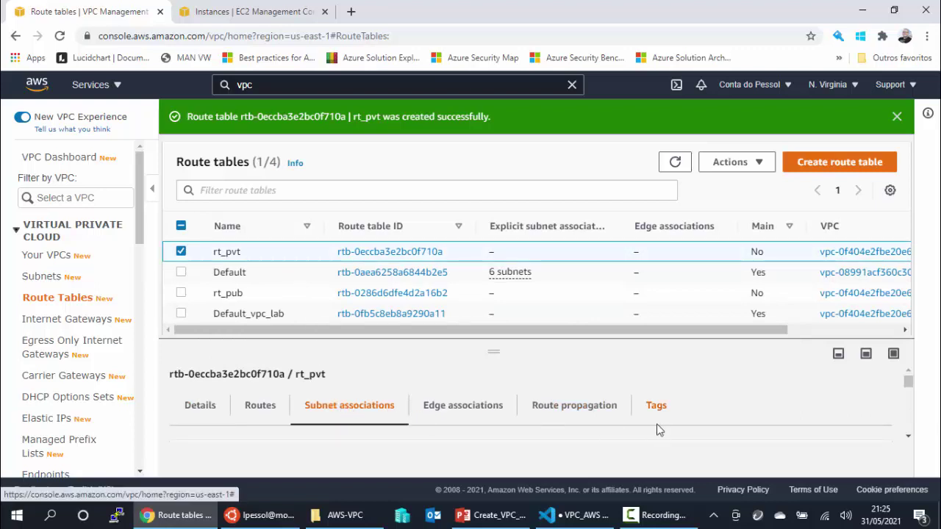
scroll(654, 428, "down", 2)
scroll(657, 424, "up", 1)
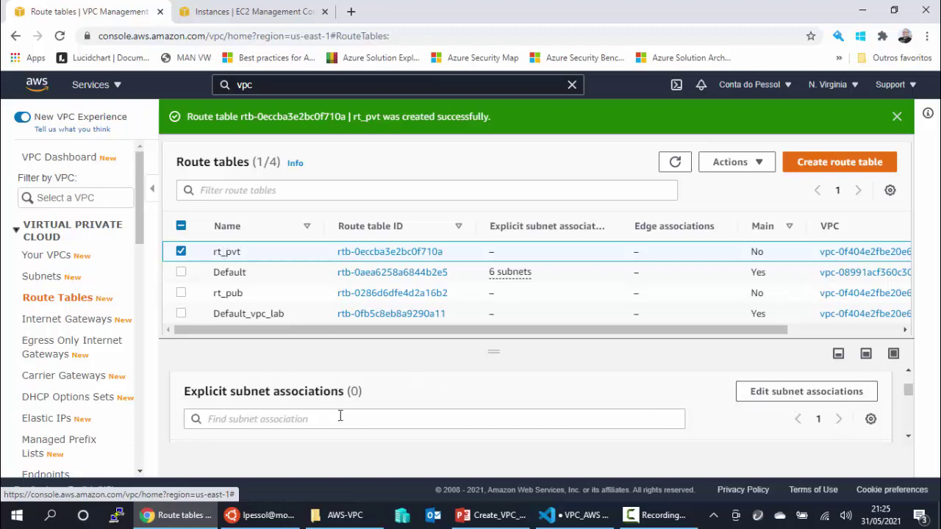
scroll(342, 412, "down", 1)
scroll(352, 411, "down", 2)
scroll(351, 409, "up", 2)
scroll(346, 408, "down", 3)
scroll(338, 408, "down", 1)
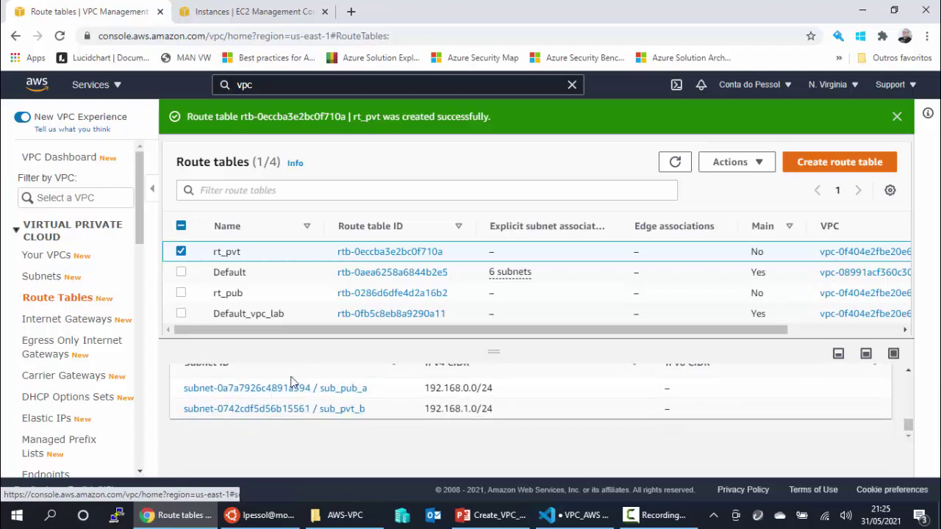
scroll(316, 416, "up", 2)
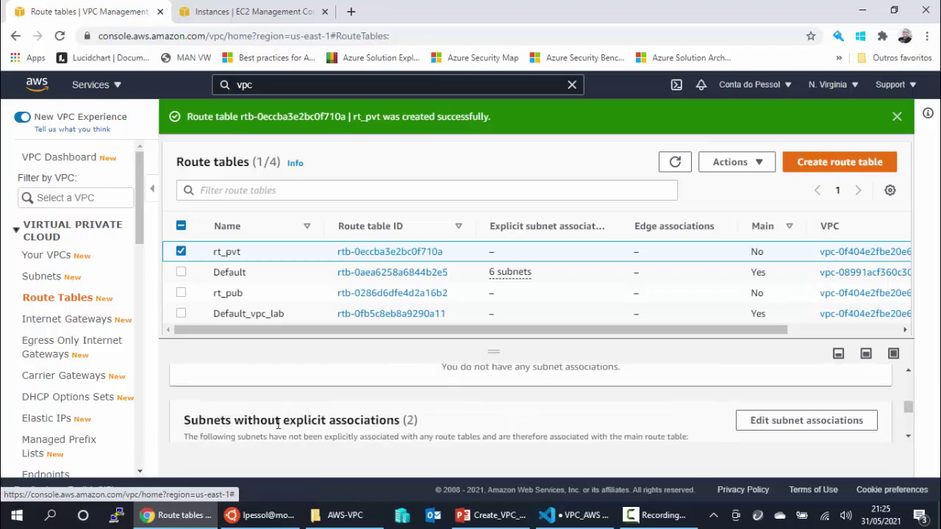
scroll(276, 422, "up", 3)
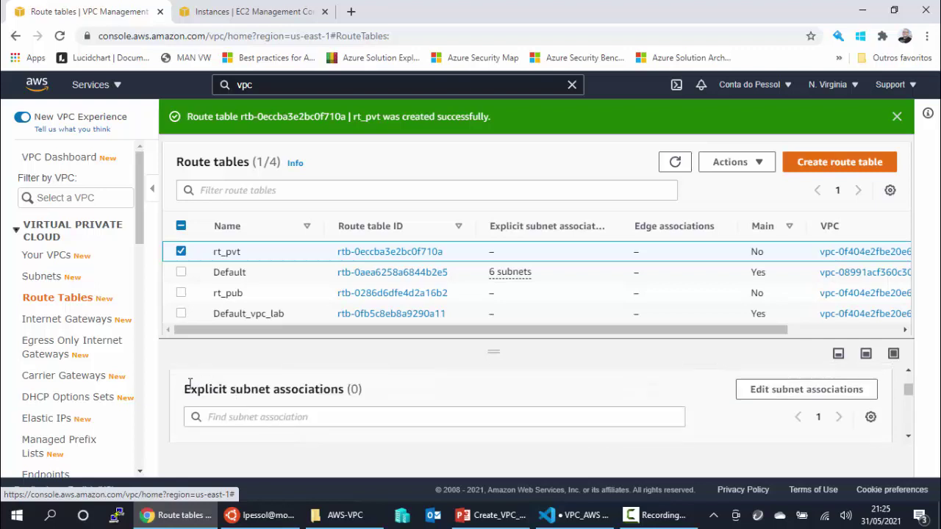
left_click_drag(190, 388, 353, 390)
scroll(360, 407, "down", 2)
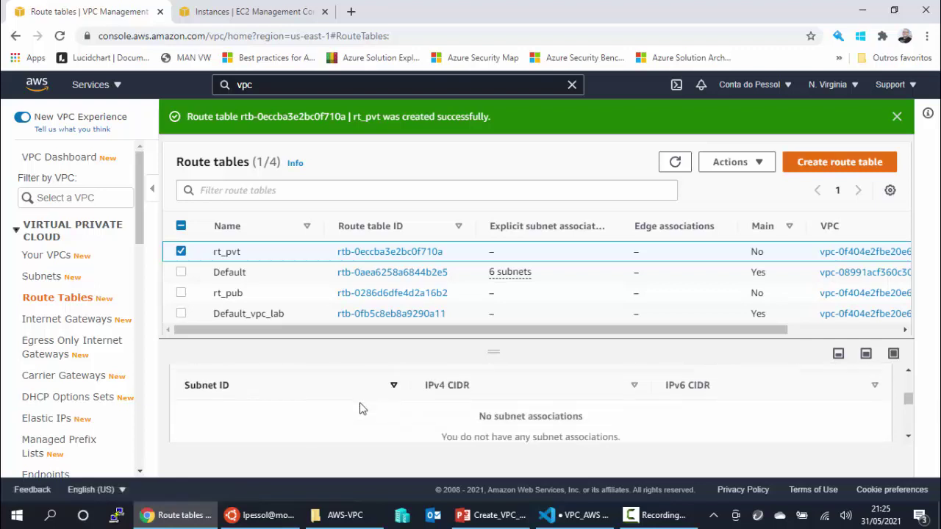
scroll(784, 418, "up", 2)
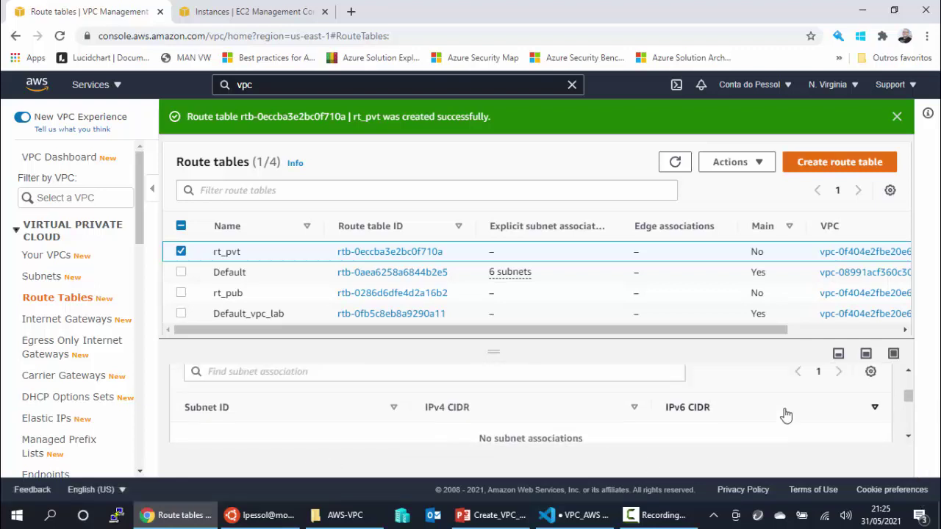
left_click(821, 394)
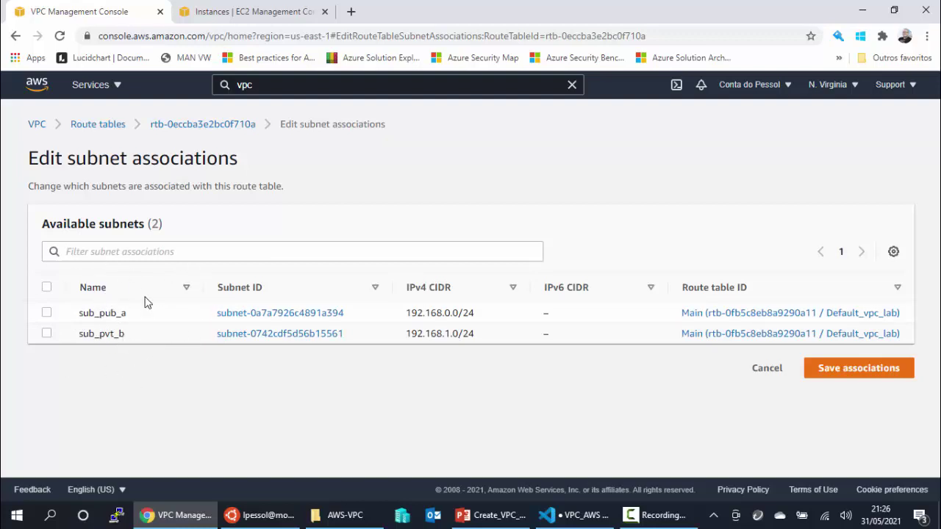
left_click(767, 369)
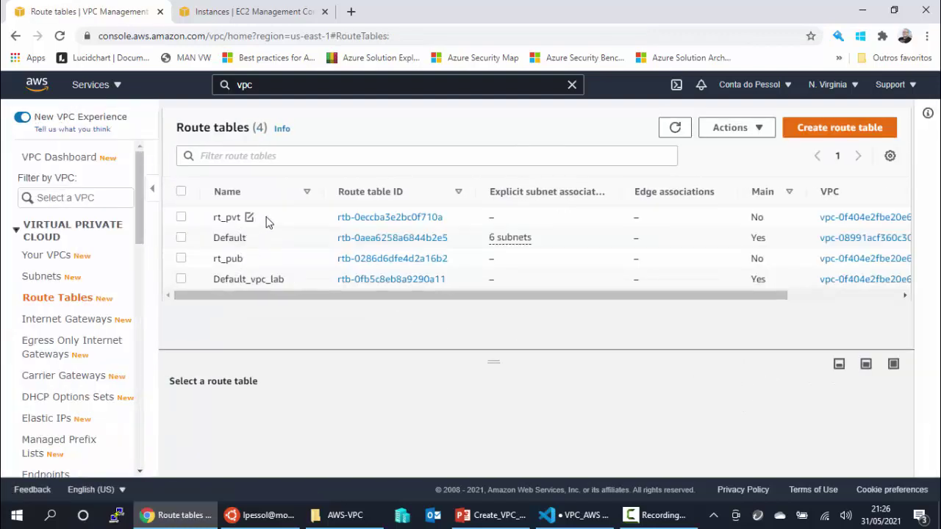
Associate the subnet sub_pvt_b with the rt_pvt route table and save the association
left_click(211, 219)
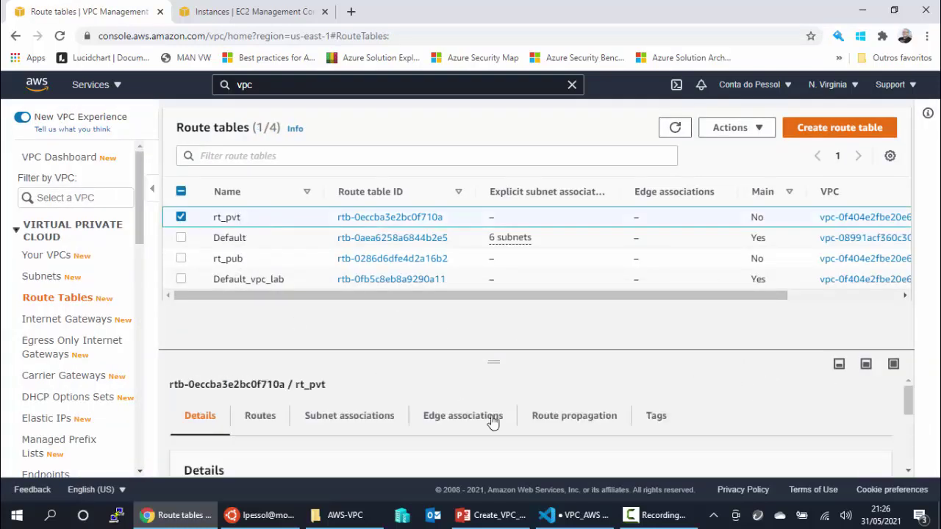
left_click(369, 425)
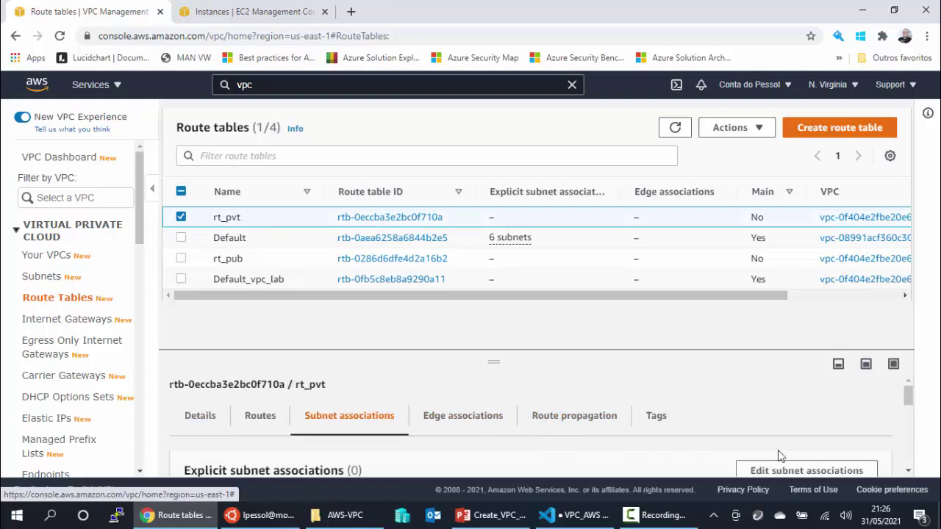
left_click(799, 474)
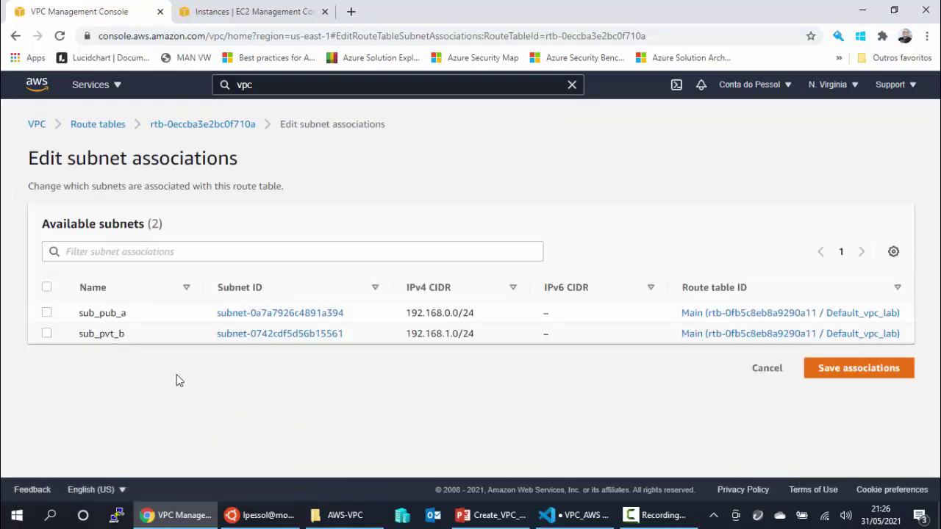
left_click(46, 335)
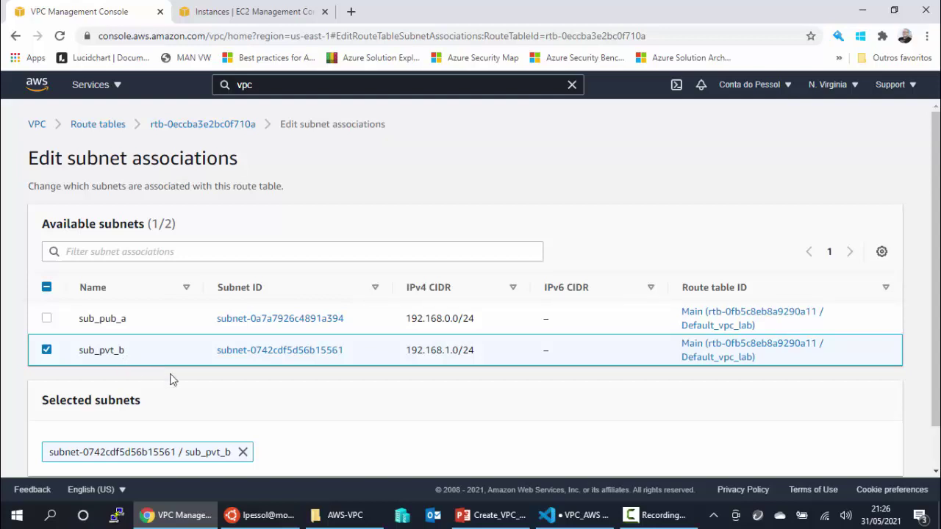
scroll(233, 391, "down", 2)
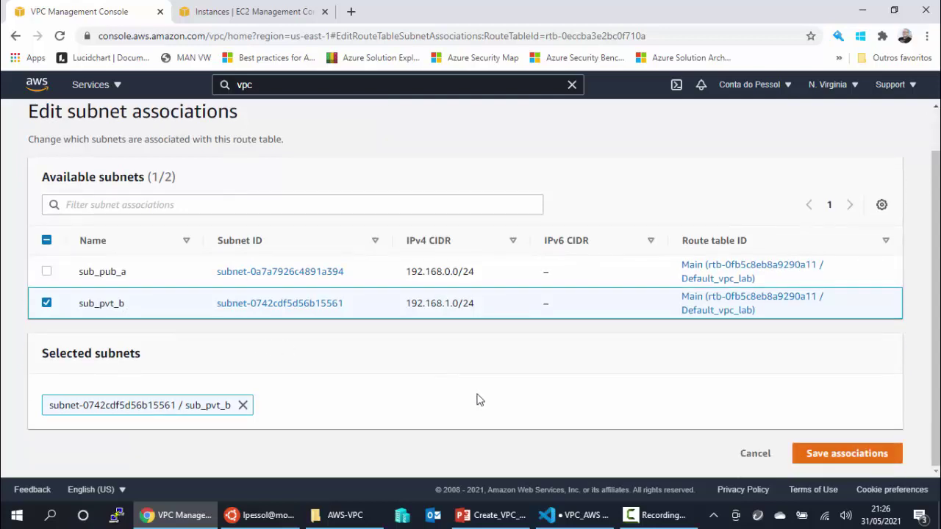
left_click(834, 454)
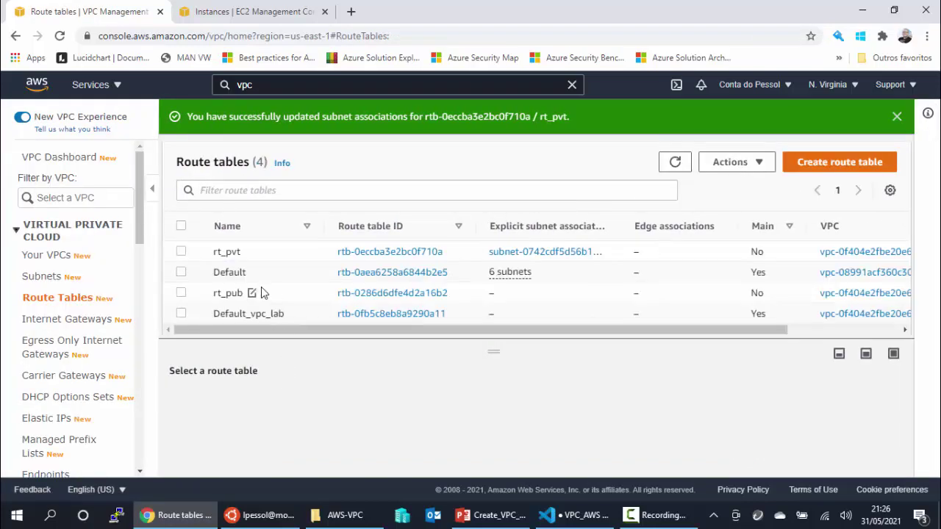
Check the sub_pvt_b entry in the subnets list and return to the route tables list
left_click(279, 295)
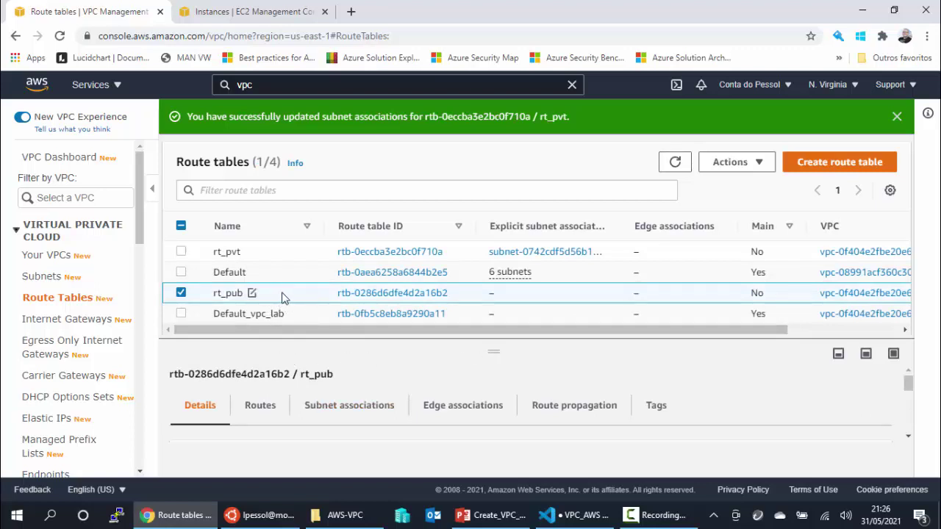
left_click(49, 281)
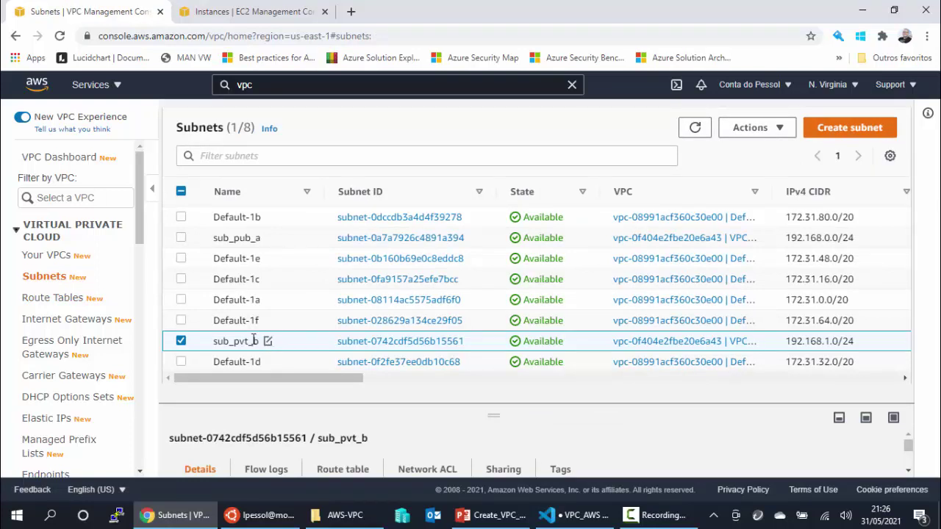
left_click(63, 300)
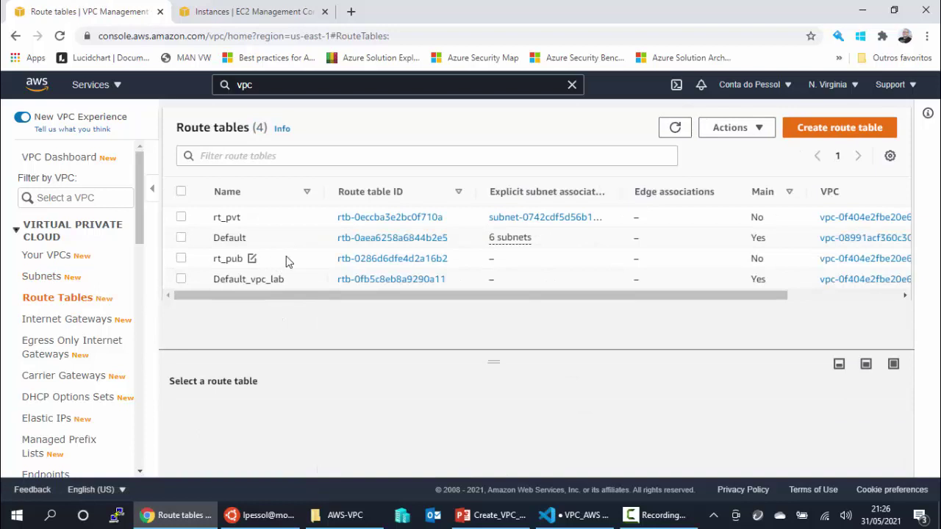
Associate the subnet sub_pub_a with the rt_pub route table, save it, and widen the explicit subnet associations column in the list
left_click(288, 261)
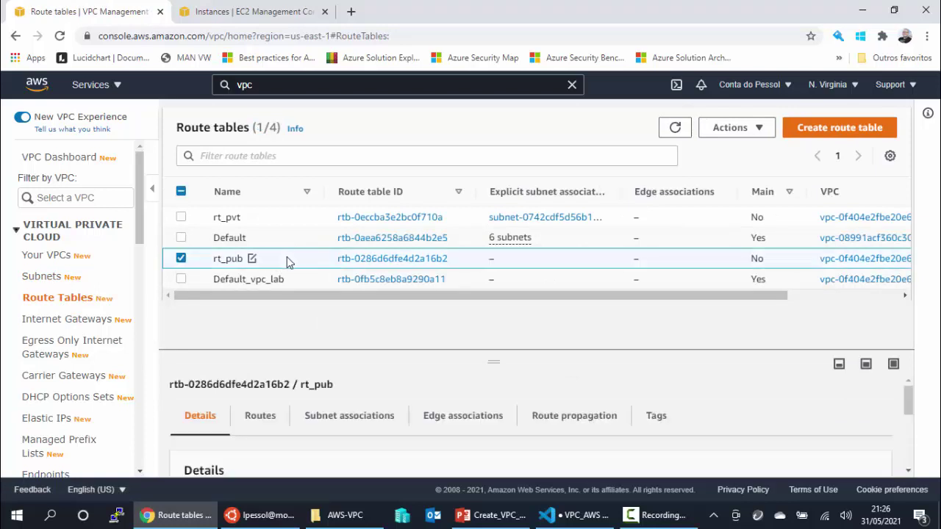
left_click(351, 416)
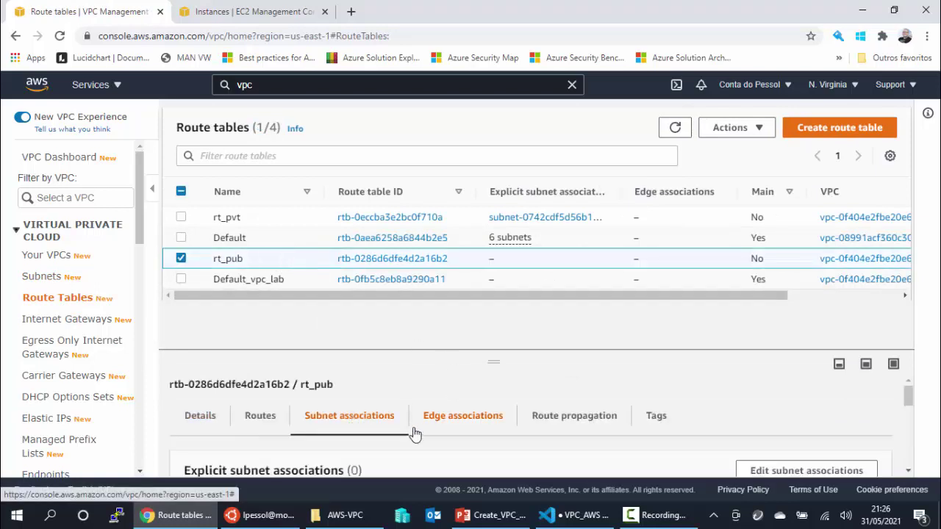
left_click(842, 471)
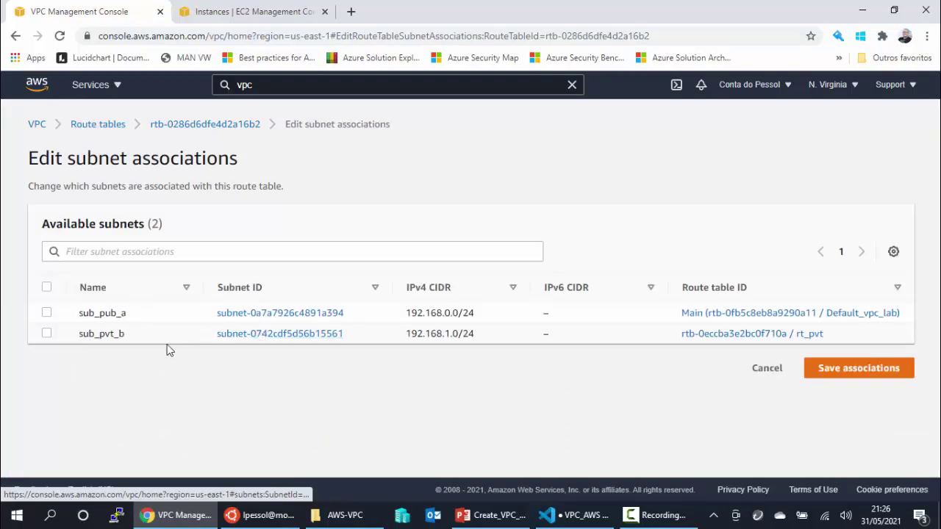
left_click(45, 313)
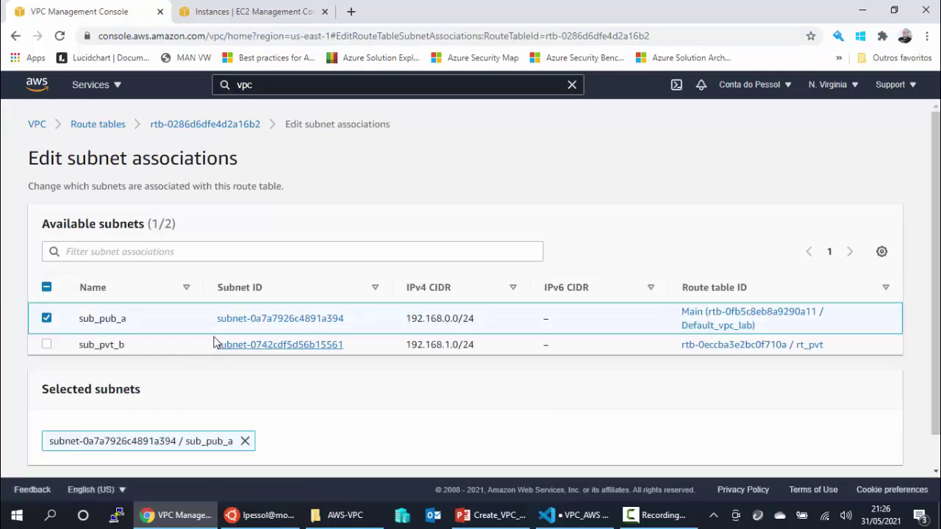
scroll(895, 397, "down", 1)
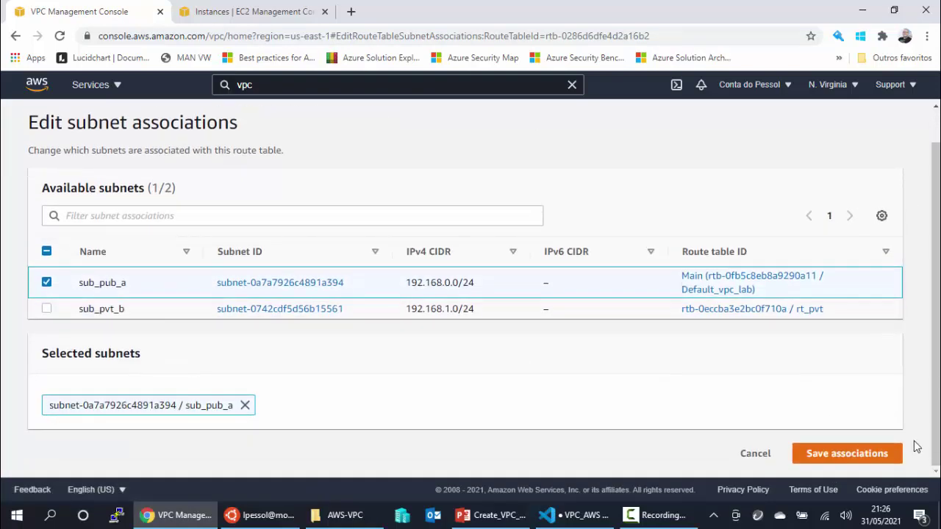
left_click(858, 456)
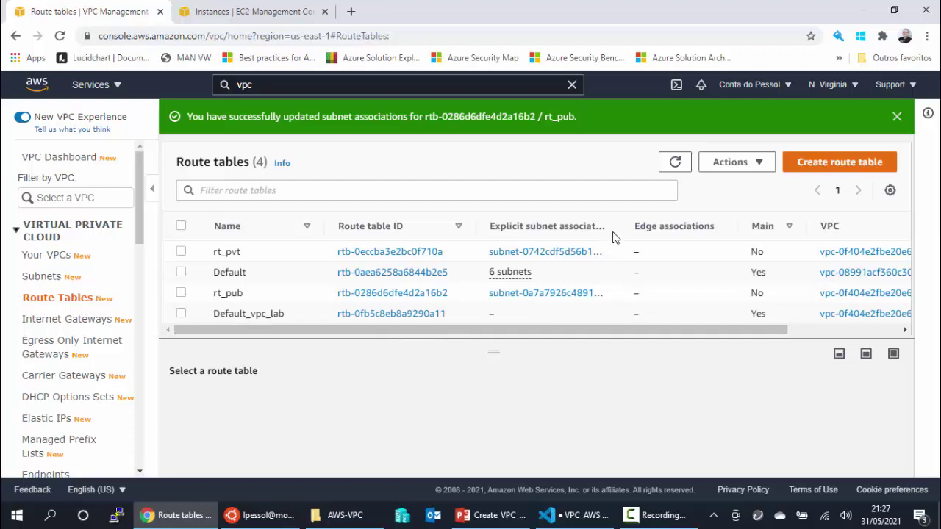
left_click_drag(620, 230, 700, 226)
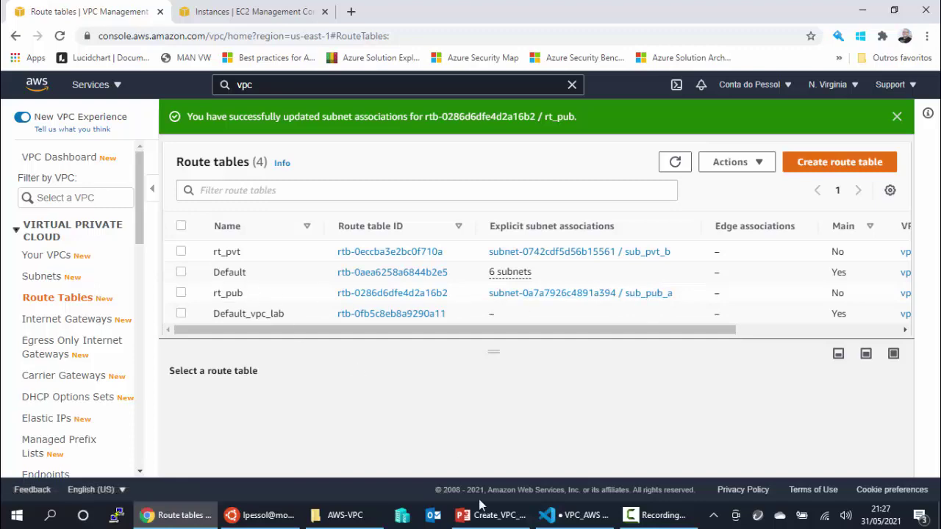
Copy the name ig_pub from the VPC_AWS notes in Visual Studio Code and start a new internet gateway in the AWS console
left_click(577, 515)
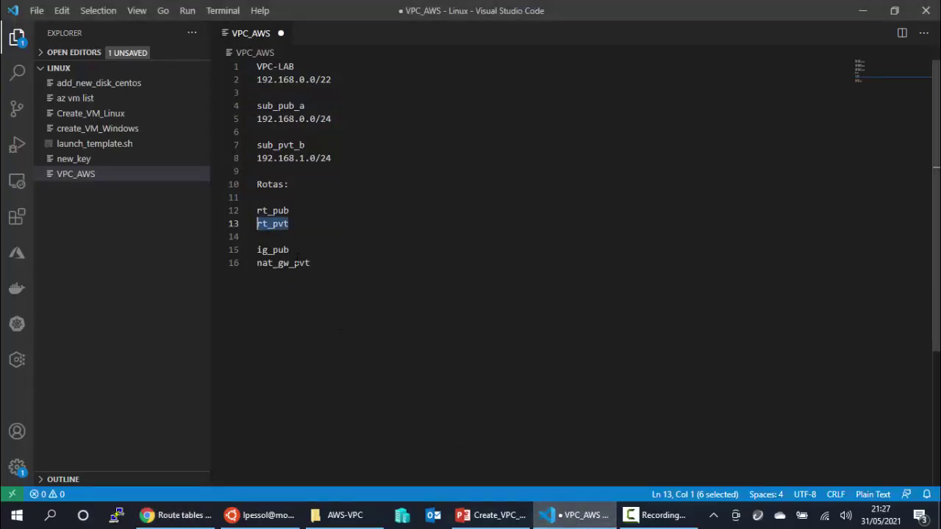
left_click_drag(290, 249, 257, 250)
key("ctrl+c")
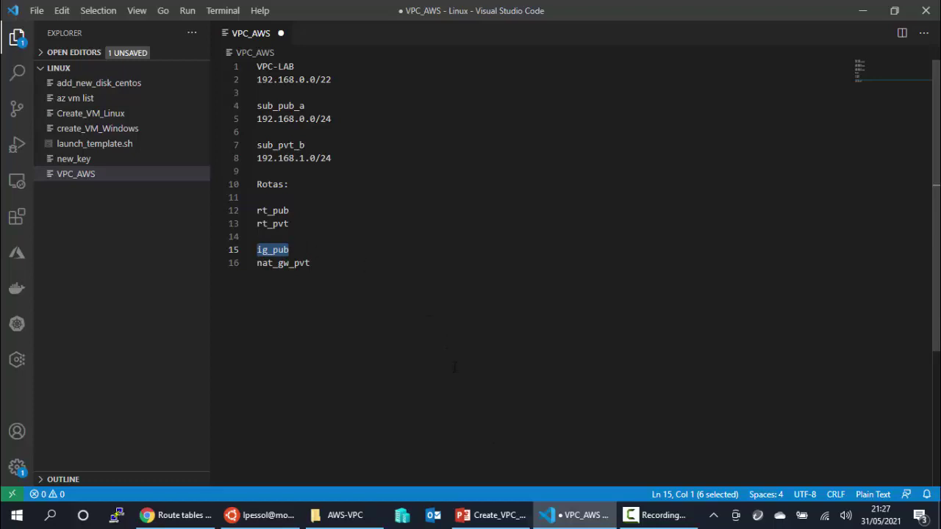
left_click(173, 514)
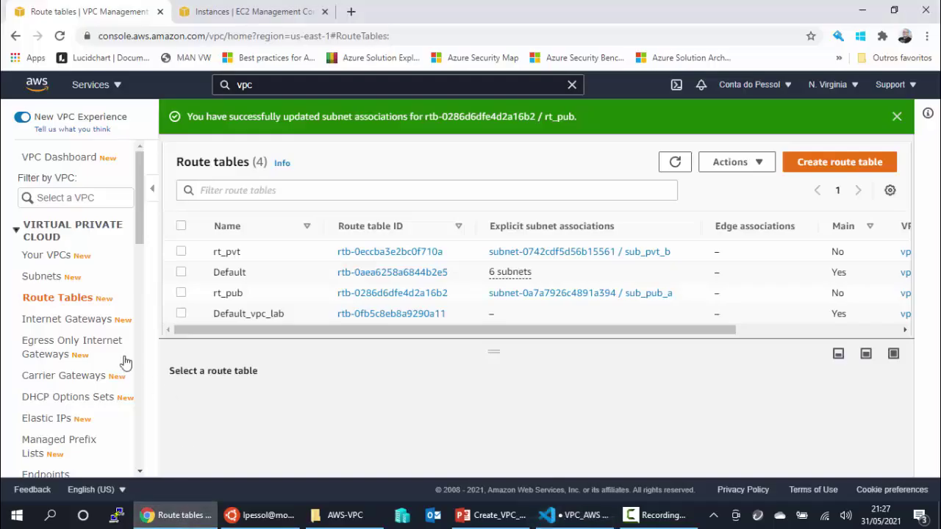
left_click(51, 322)
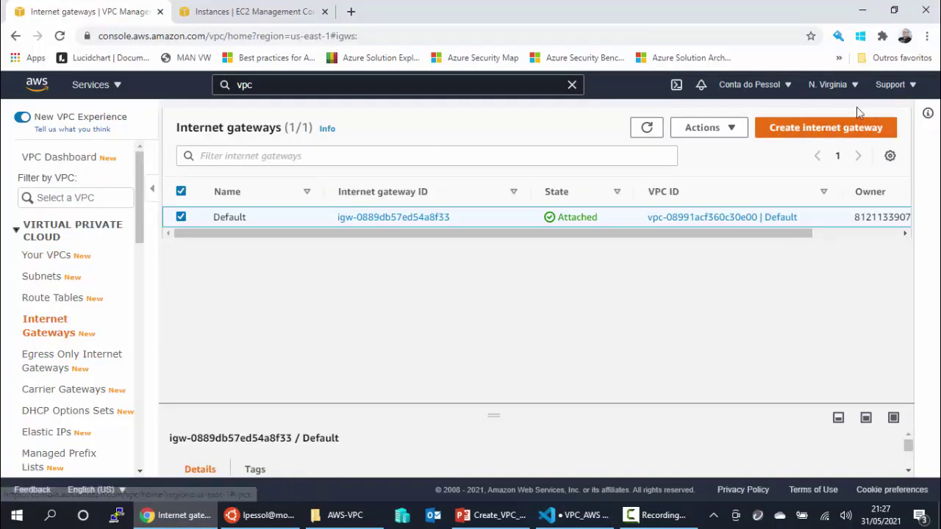
left_click(835, 130)
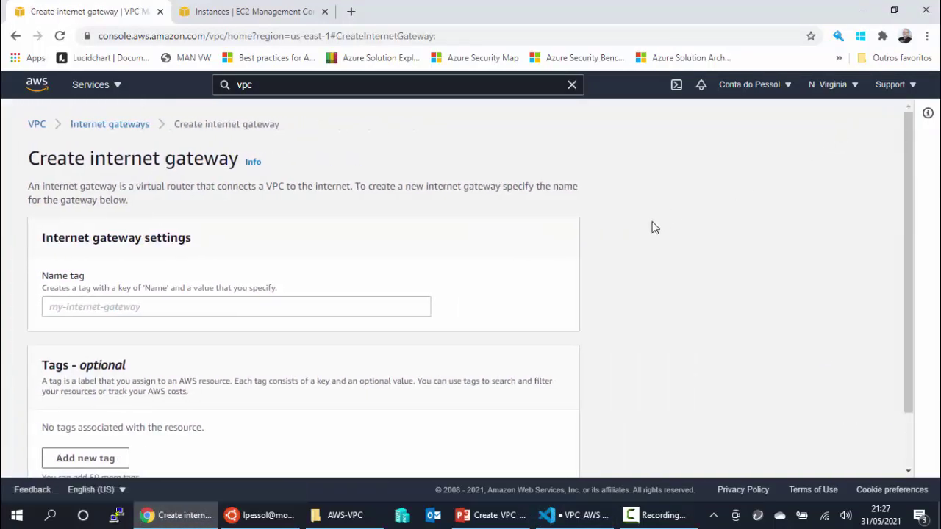
Name the new internet gateway ig_pub, pasting the name from the notes, and create it
left_click(116, 304)
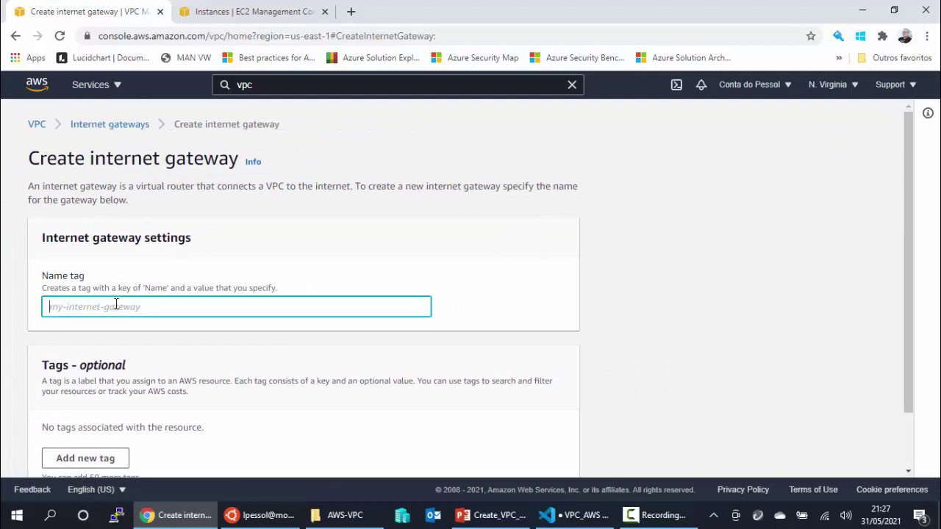
left_click(577, 515)
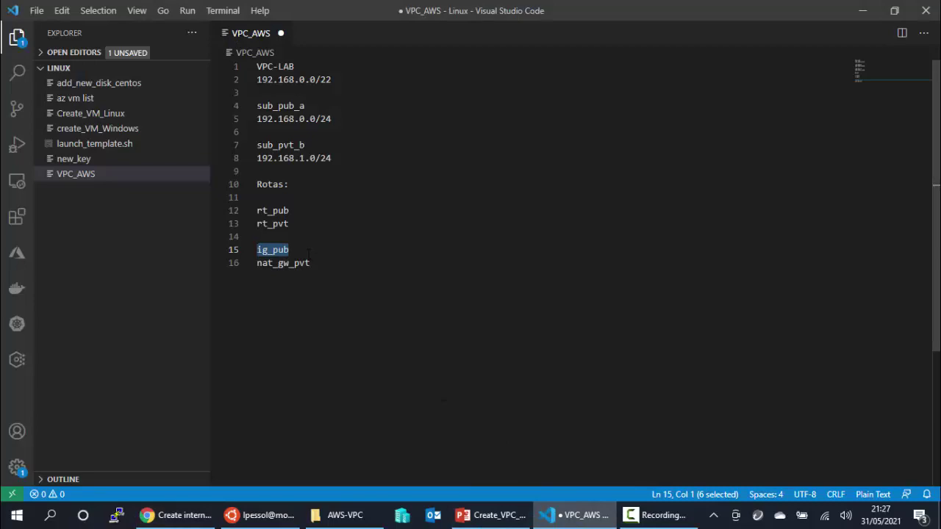
left_click(171, 514)
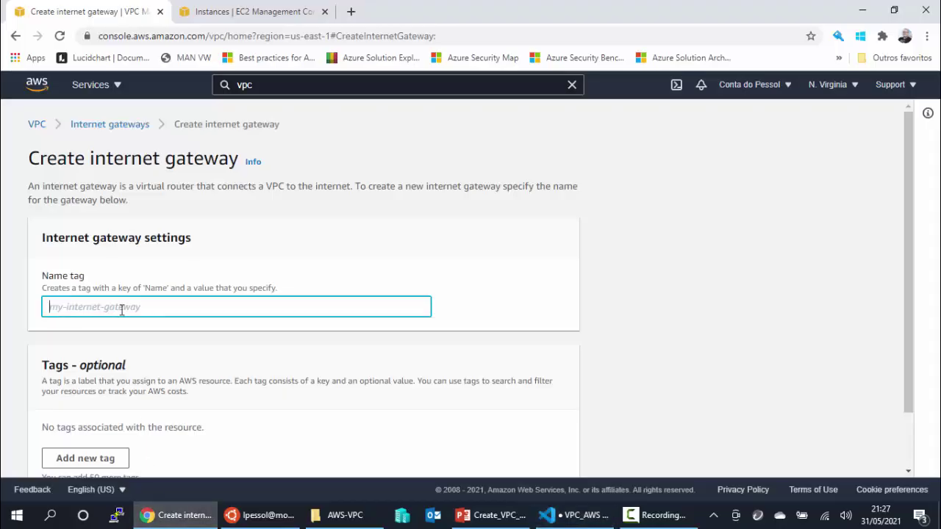
key("ctrl+v")
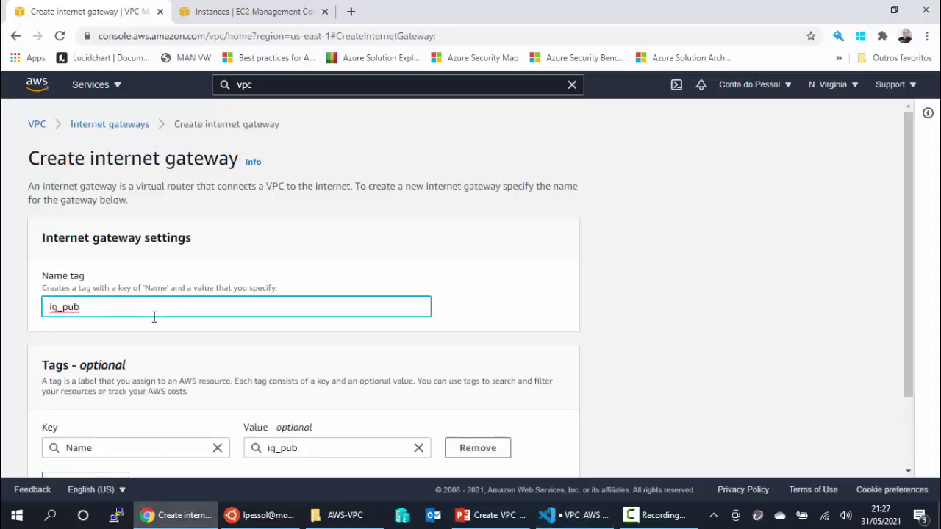
left_click(564, 413)
scroll(570, 415, "down", 2)
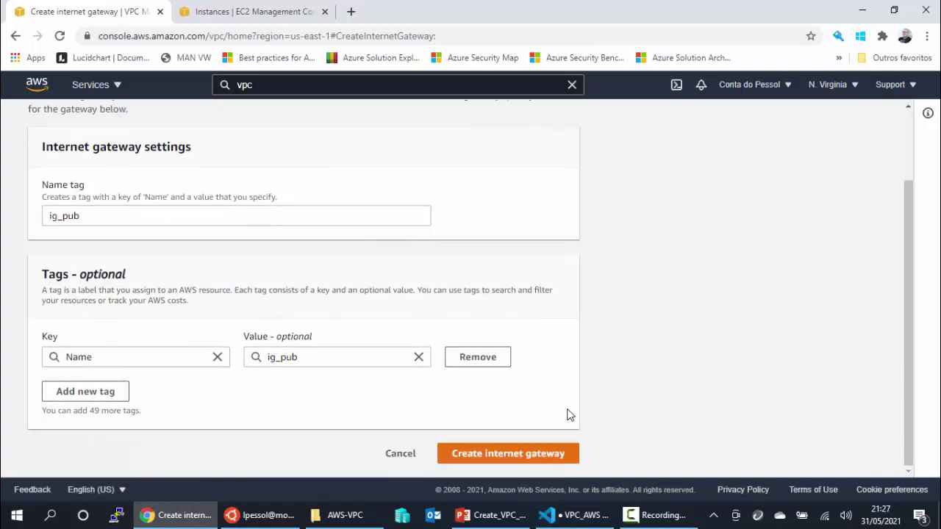
left_click(502, 454)
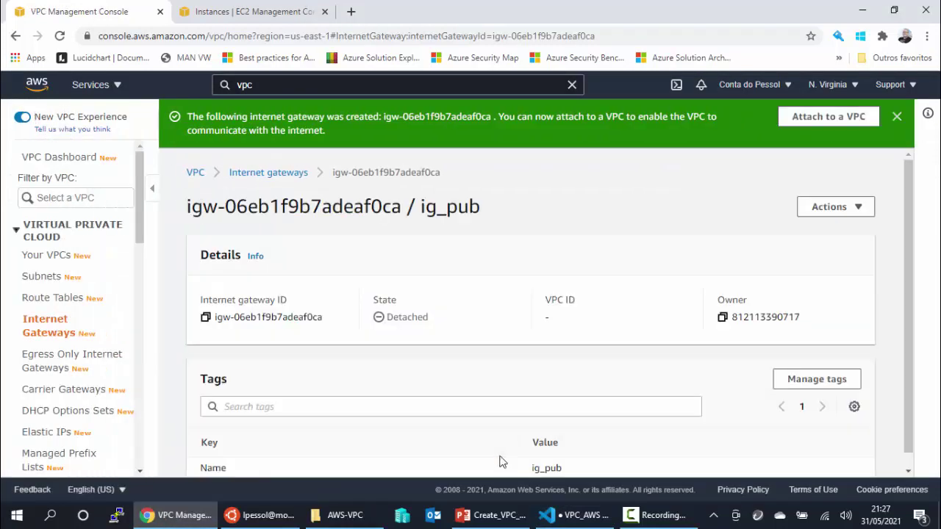
Attach the internet gateway ig_pub to VPC-LAB from the internet gateways list
left_click(48, 335)
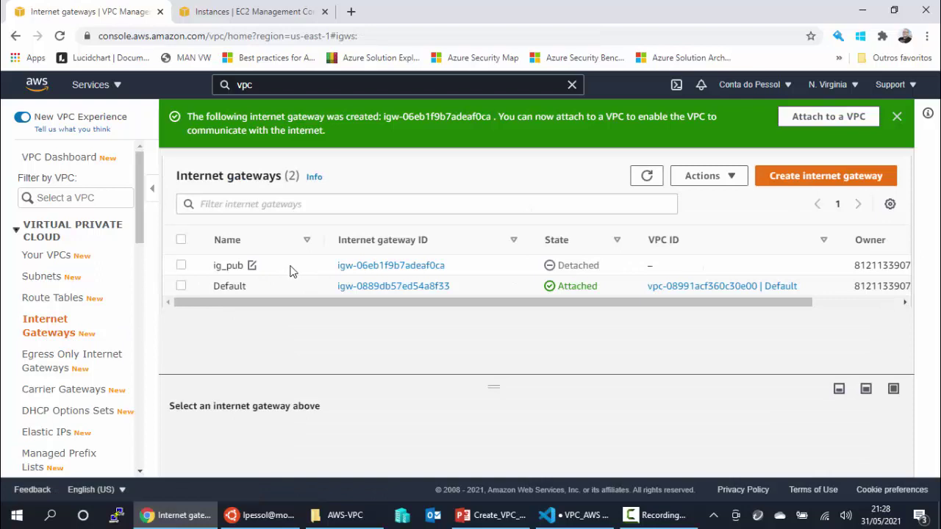
left_click(290, 271)
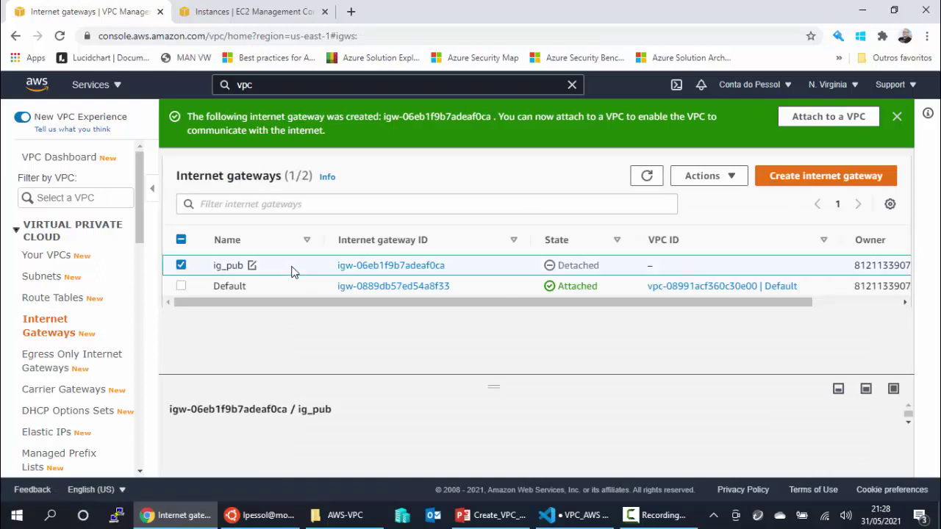
left_click(736, 184)
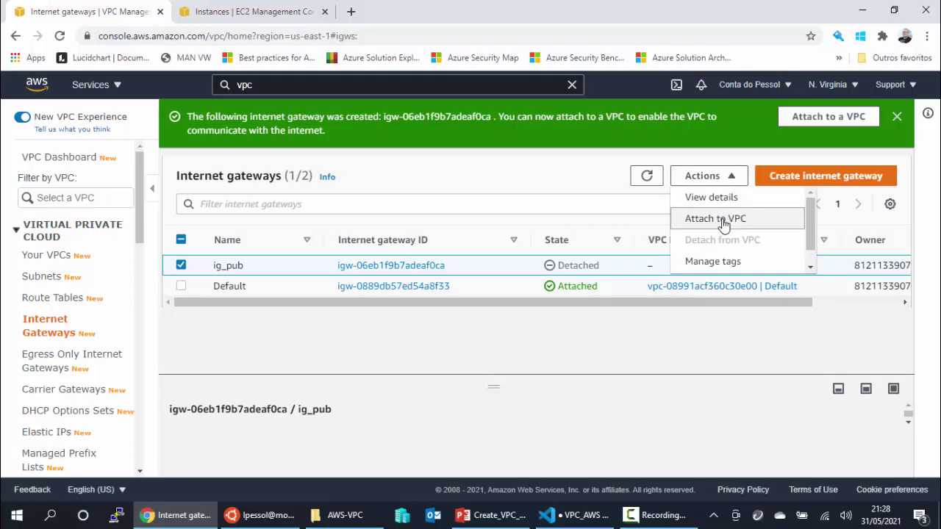
left_click(722, 221)
left_click(155, 286)
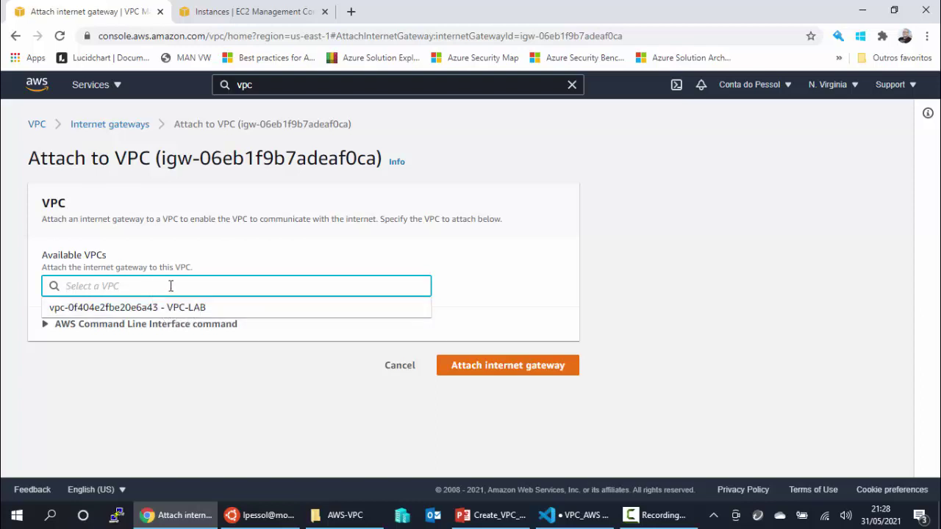
left_click(552, 234)
left_click(208, 284)
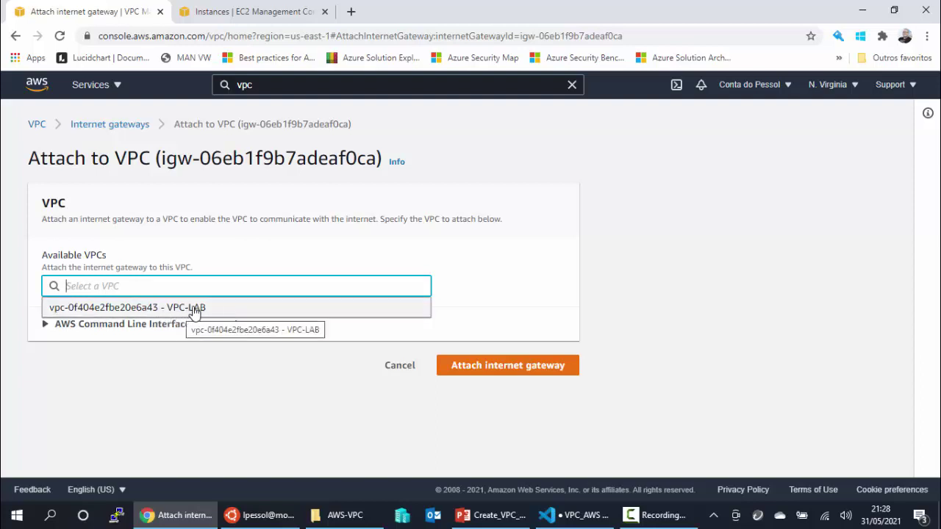
left_click(195, 308)
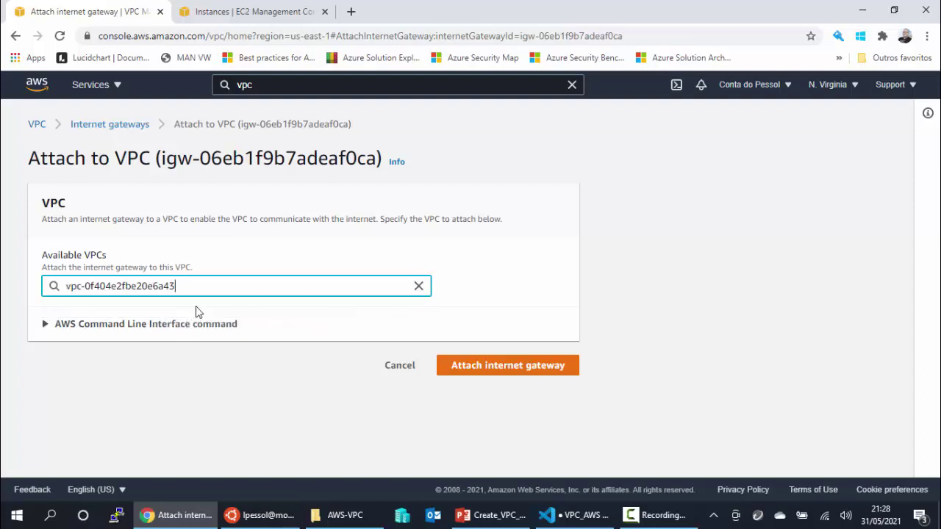
left_click(492, 367)
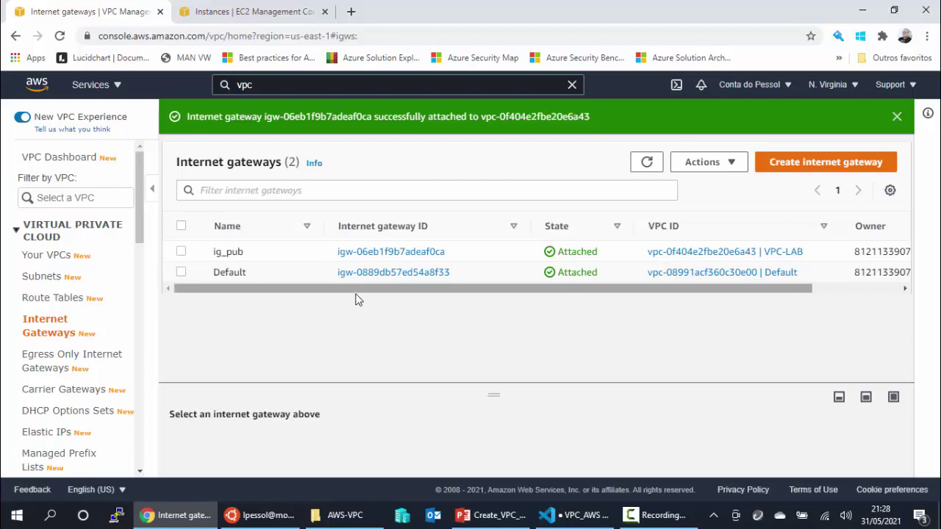
Examine the routes of the rt_pub route table, including the local route's destination, and its full explicit subnet association
left_click(52, 299)
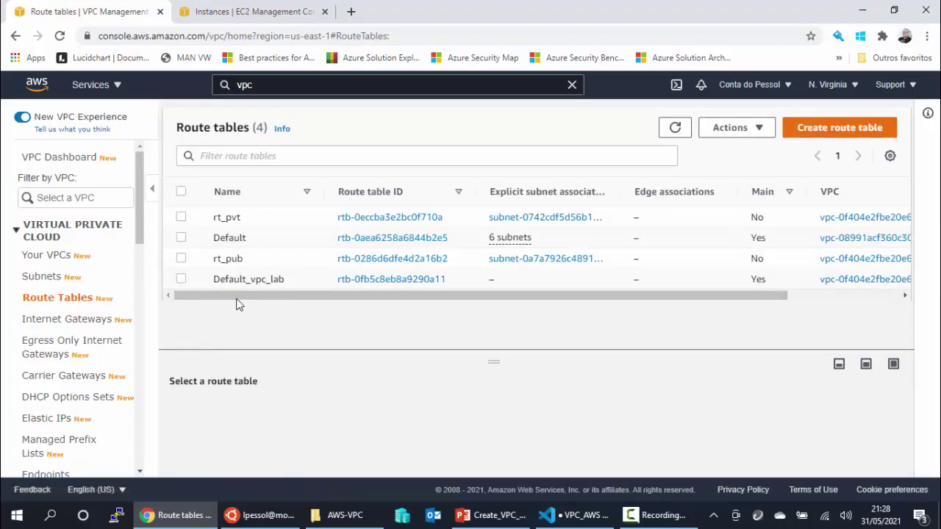
left_click(291, 265)
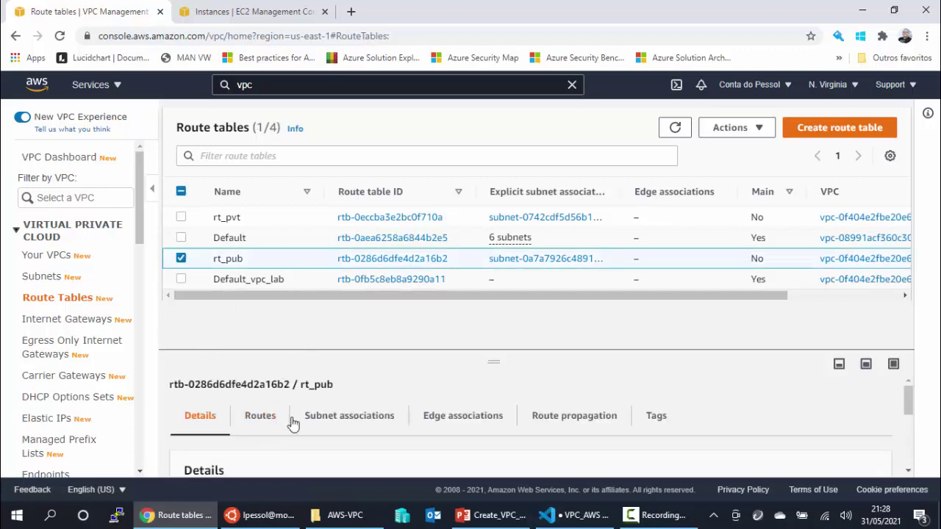
left_click(265, 421)
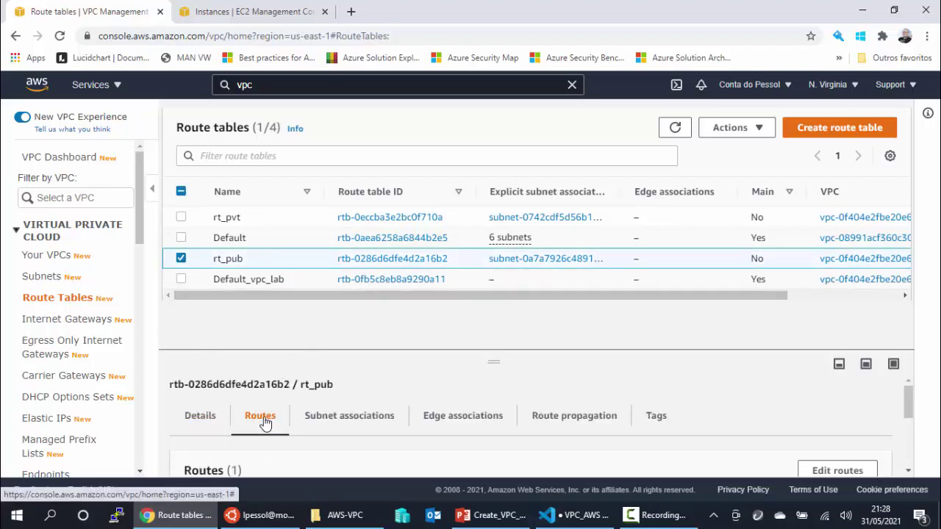
scroll(300, 393, "down", 3)
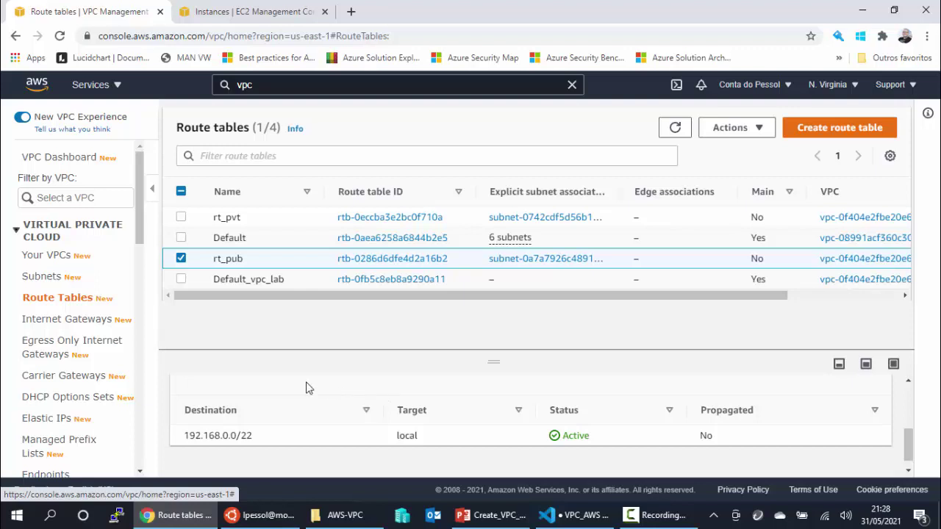
mouse_move(250, 262)
left_click_drag(621, 192, 699, 194)
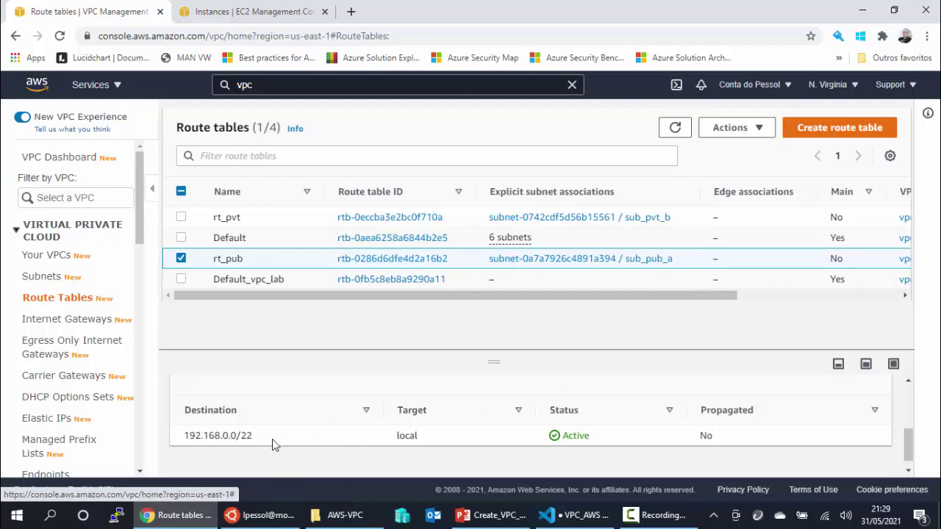
left_click_drag(252, 436, 237, 436)
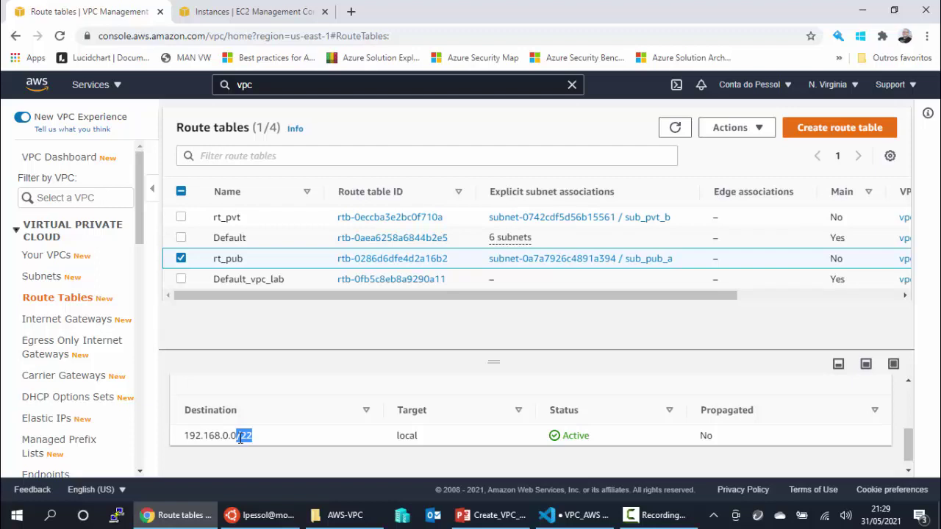
left_click(263, 440)
left_click_drag(262, 441, 186, 435)
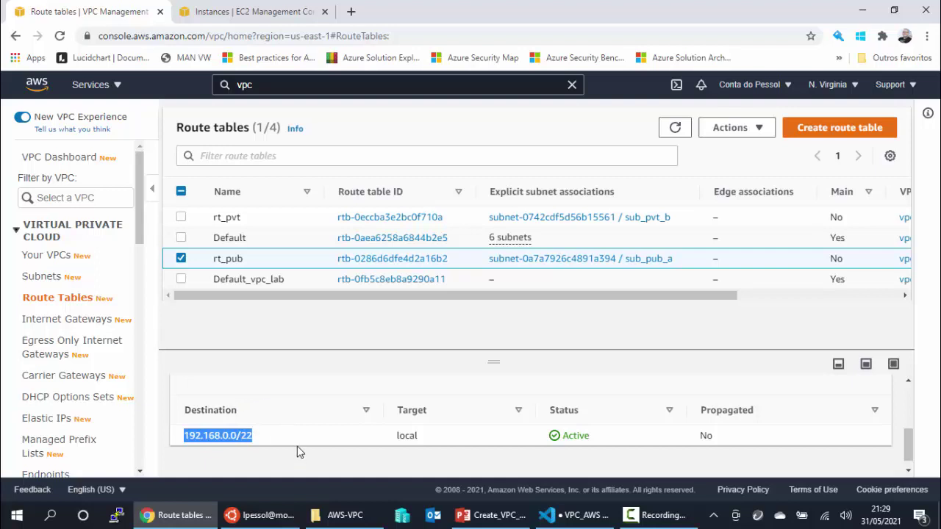
Edit the routes of rt_pub and add a new route with destination 0.0.0.0/0
scroll(349, 451, "up", 2)
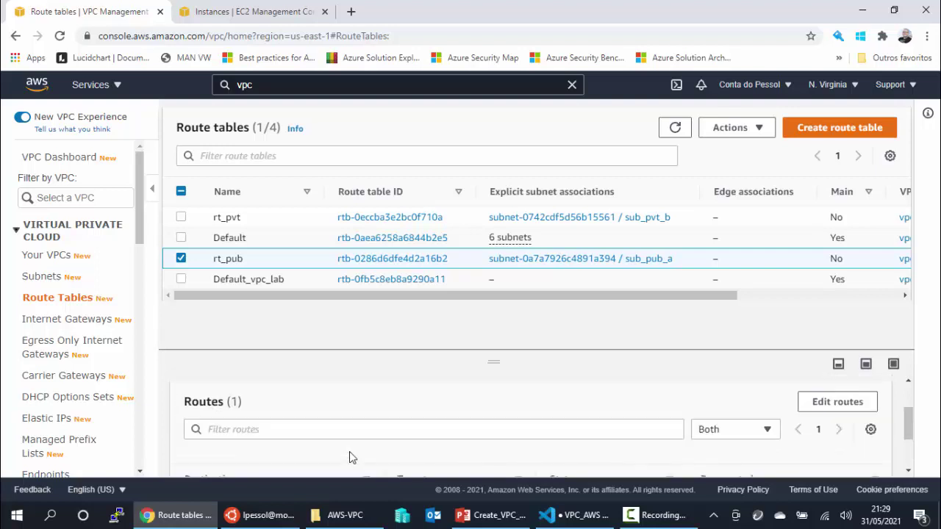
scroll(539, 405, "up", 3)
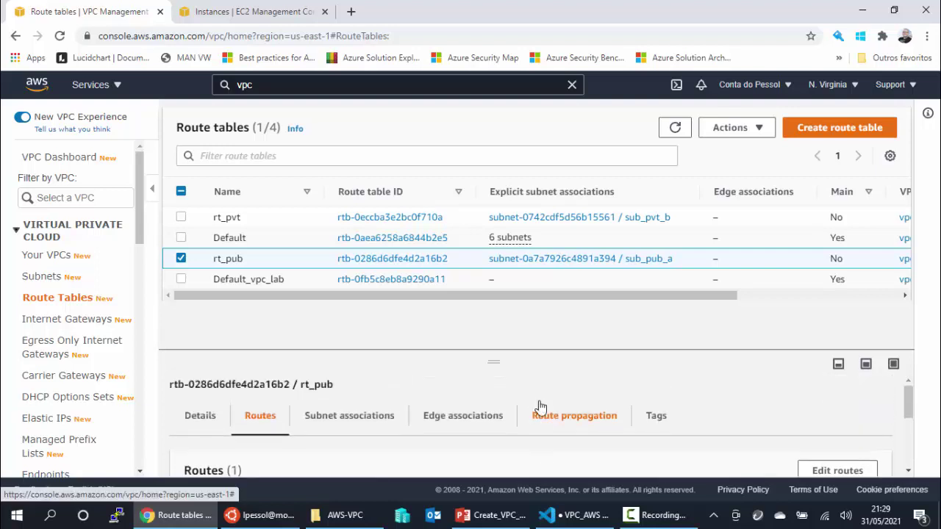
scroll(625, 426, "down", 3)
left_click(830, 407)
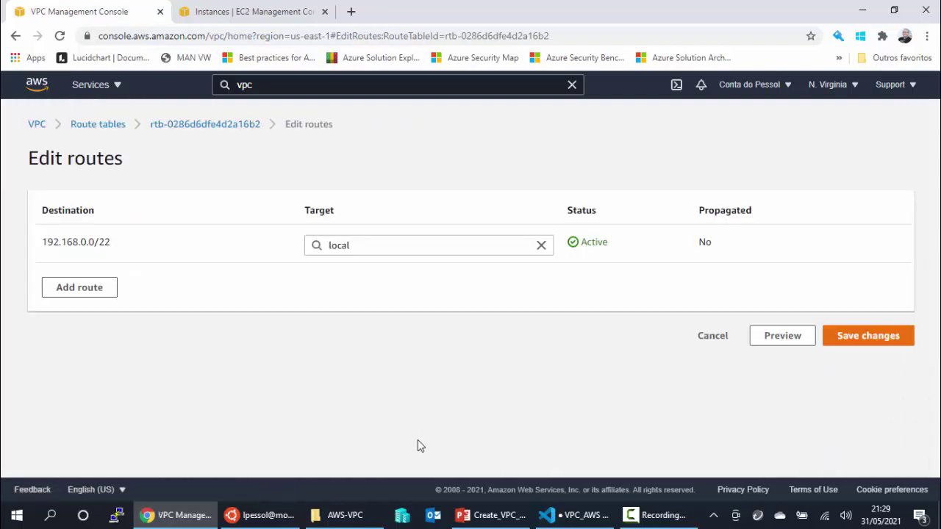
left_click(82, 294)
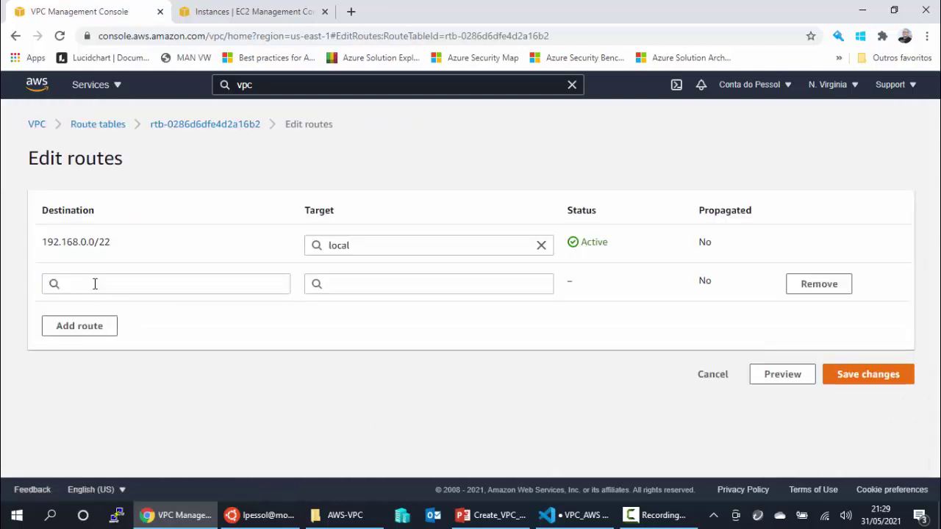
left_click(95, 284)
left_click(83, 305)
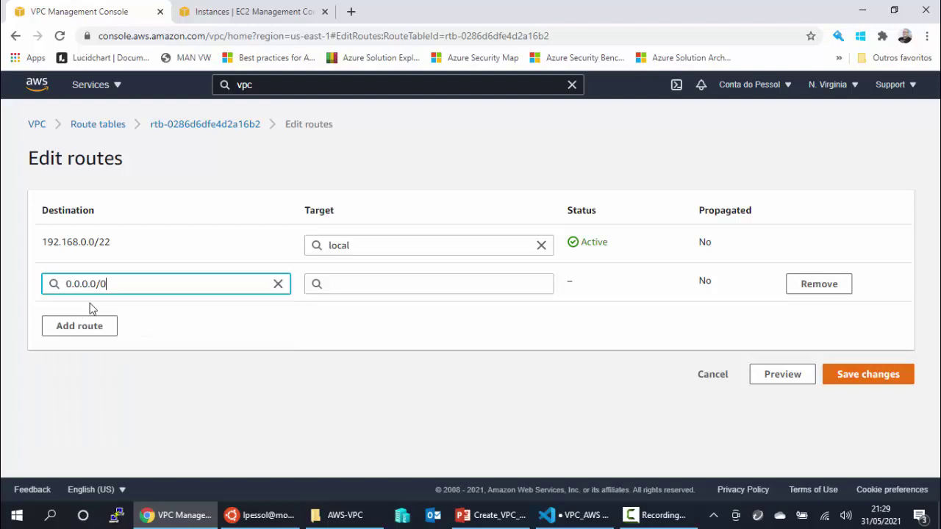
Set the 0.0.0.0/0 route's target to the internet gateway ig_pub and save the route changes
left_click(415, 281)
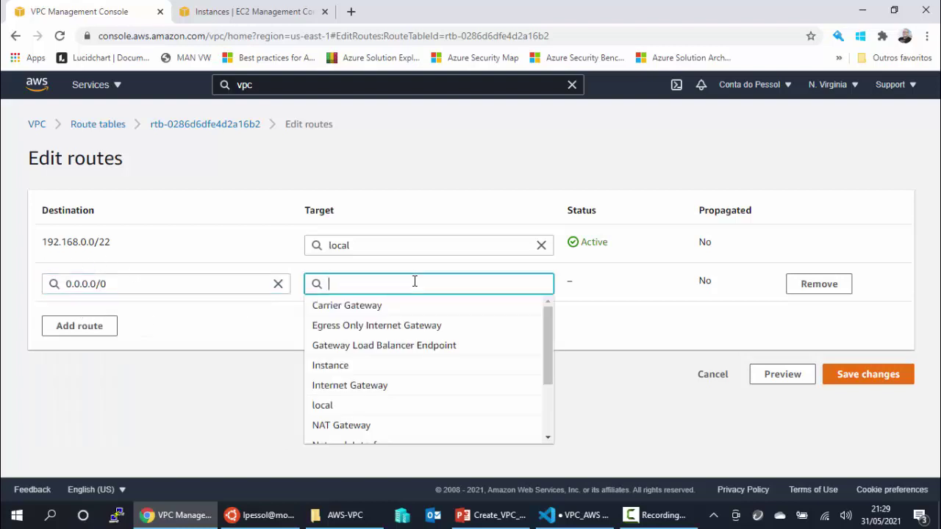
type("inetr")
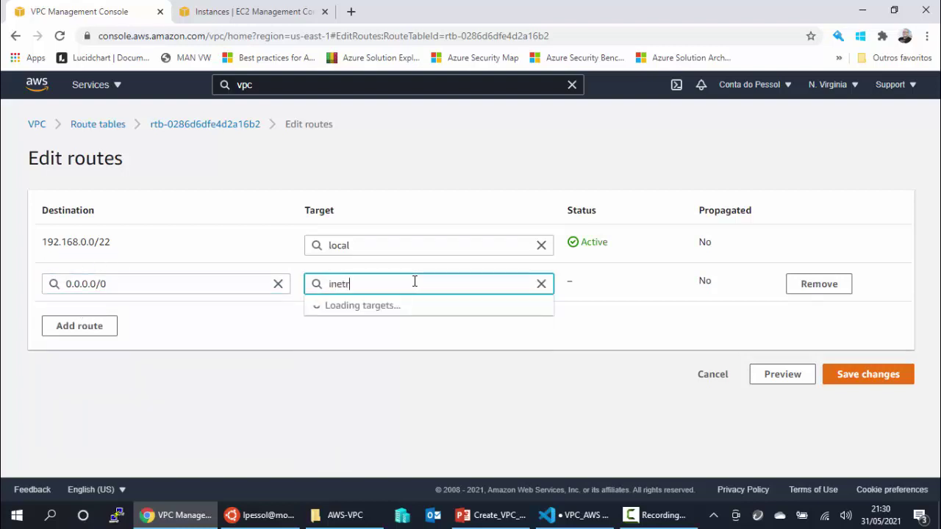
key("BackSpace")
key("BackSpace")
key("BackSpace")
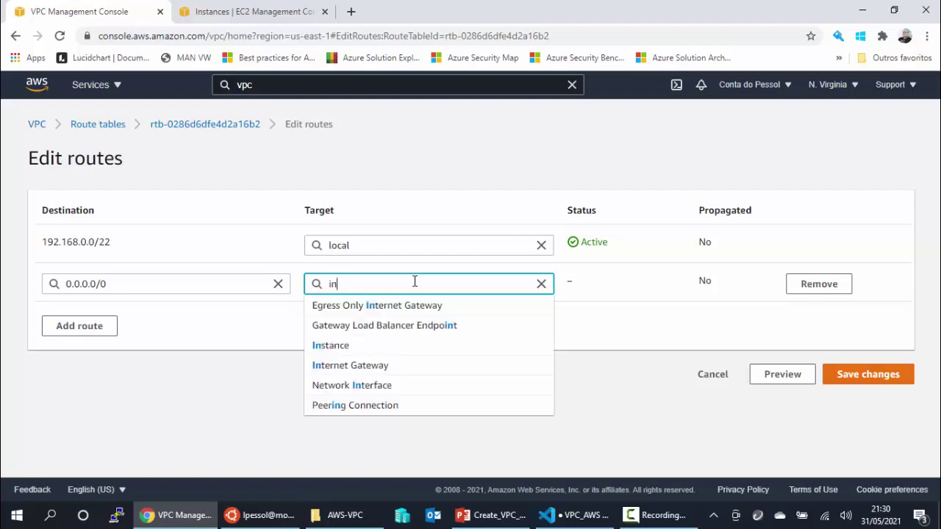
left_click(374, 365)
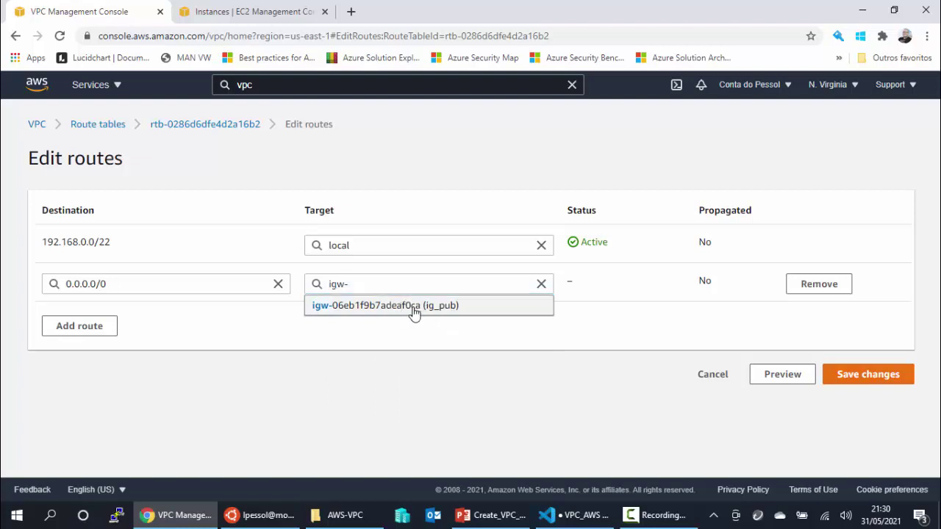
left_click(413, 313)
left_click(882, 377)
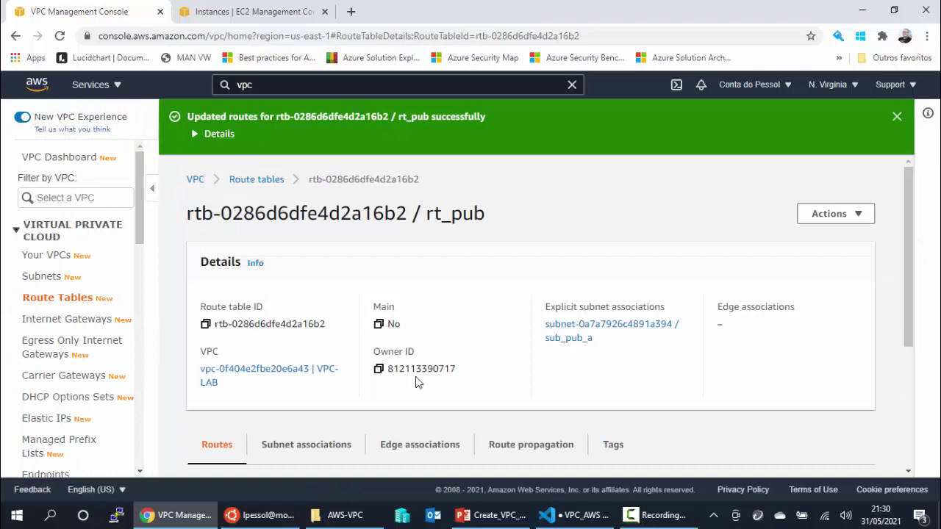
Review VPC-LAB in the VPC list and its public subnet sub_pub_a in the subnets list
left_click(47, 257)
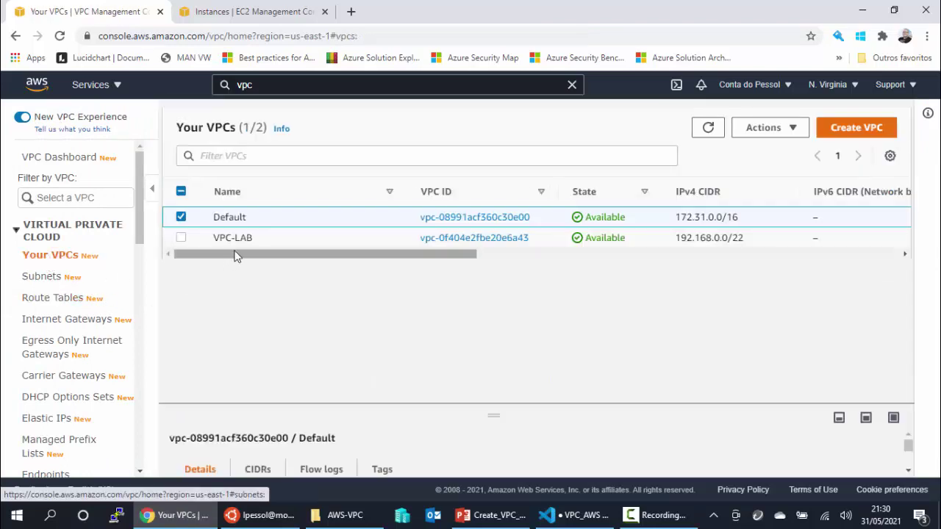
left_click(286, 237)
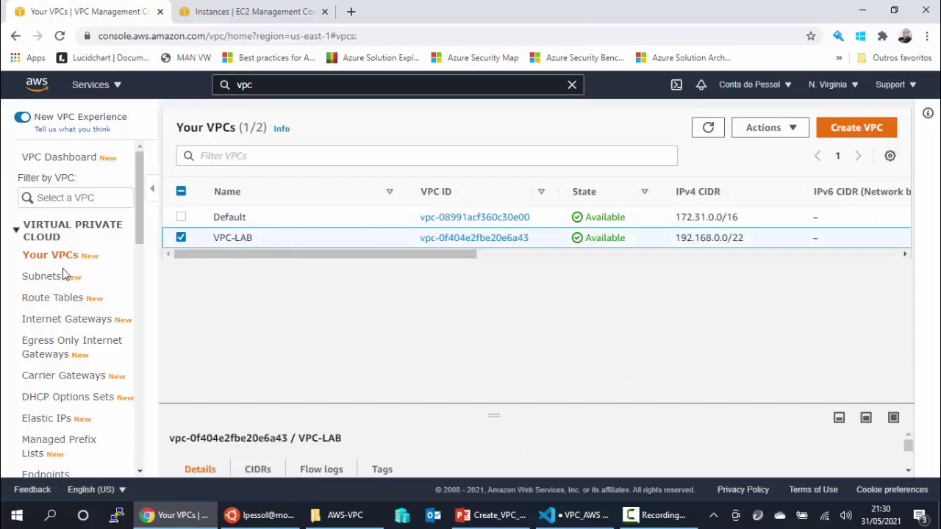
left_click(46, 277)
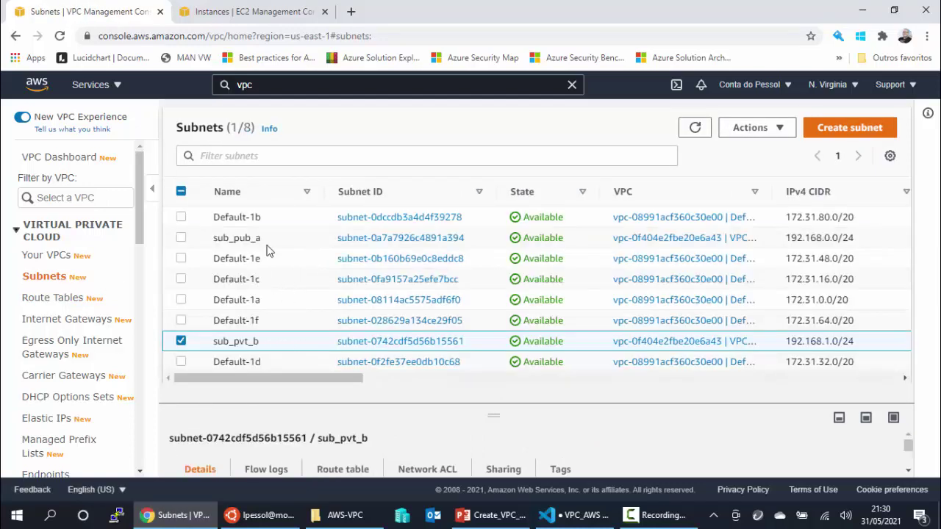
left_click(244, 237)
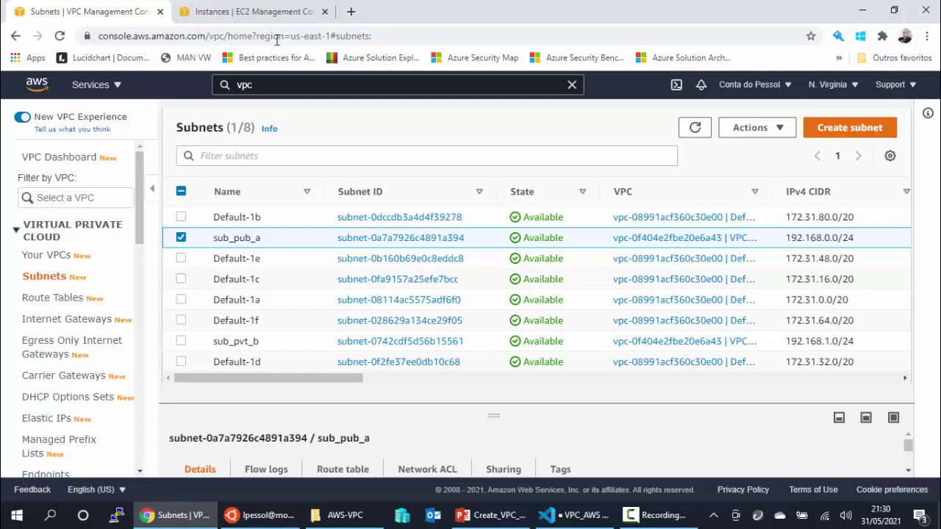
Start launching an EC2 instance with the 64-bit (x86) Amazon Linux 2 AMI and the t2.micro type, proceeding to the instance details
left_click(272, 16)
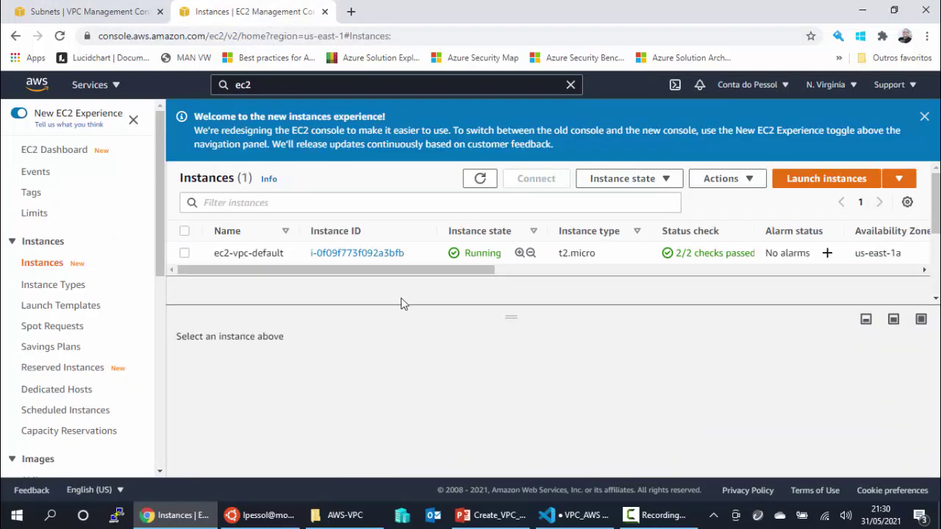
left_click_drag(510, 316, 515, 289)
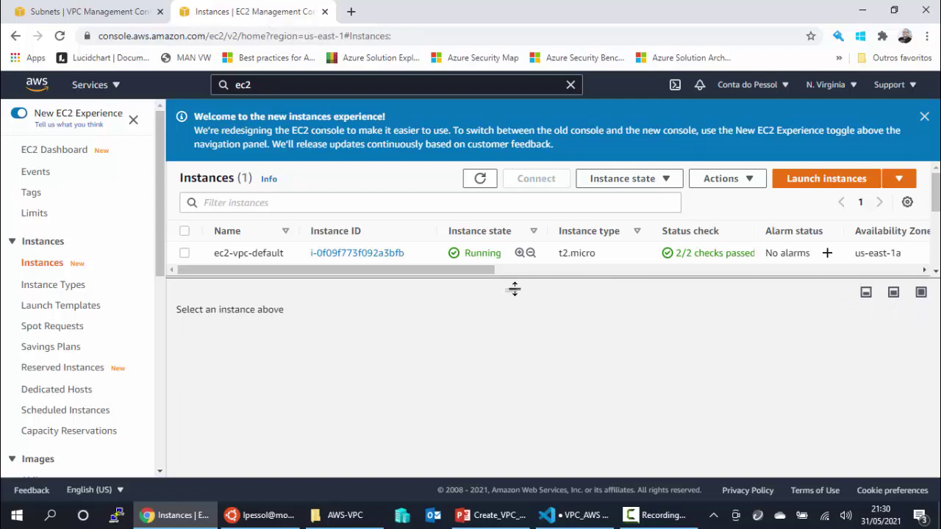
left_click(826, 184)
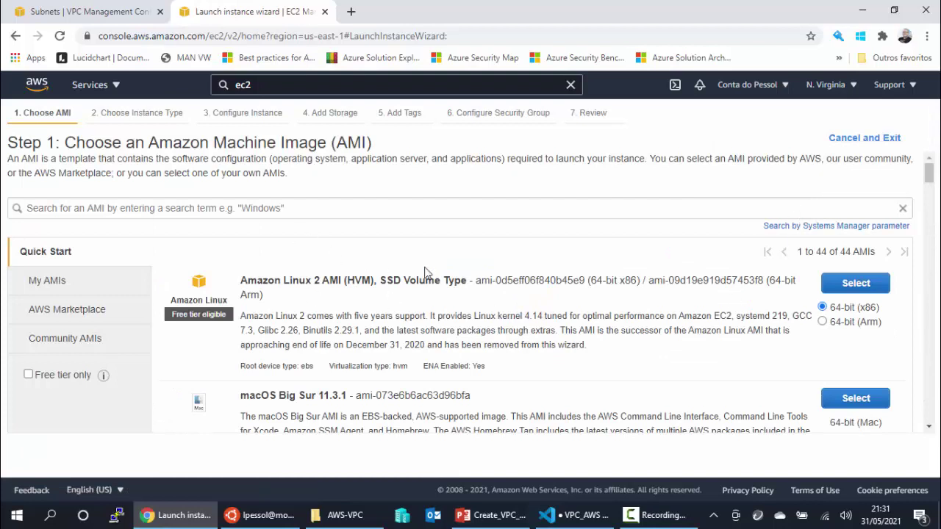
left_click(862, 285)
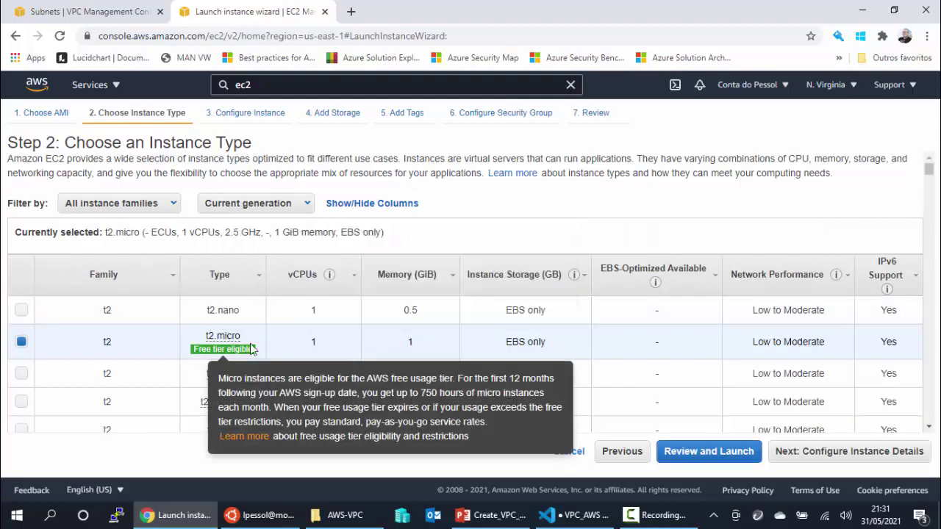
left_click(829, 454)
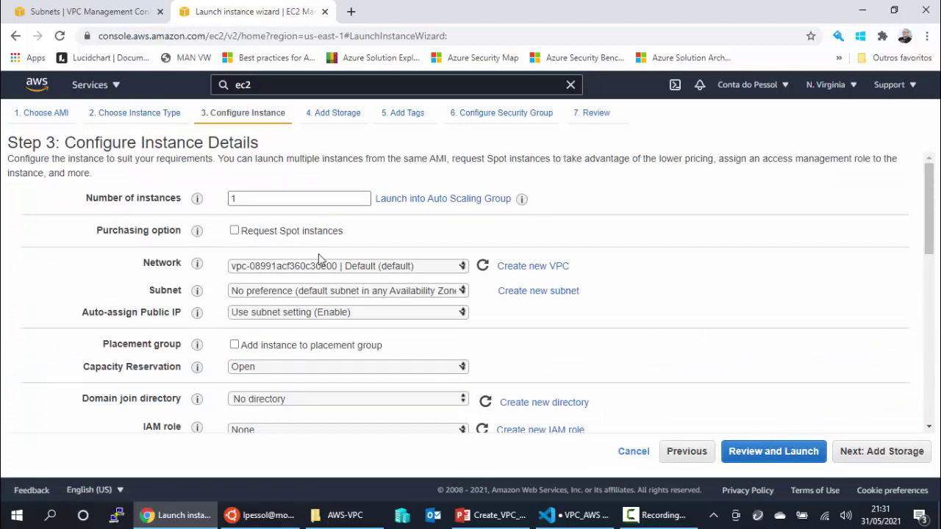
Set the new instance's network to VPC-LAB and its subnet to sub_pub_a in us-east-1a
left_click(426, 269)
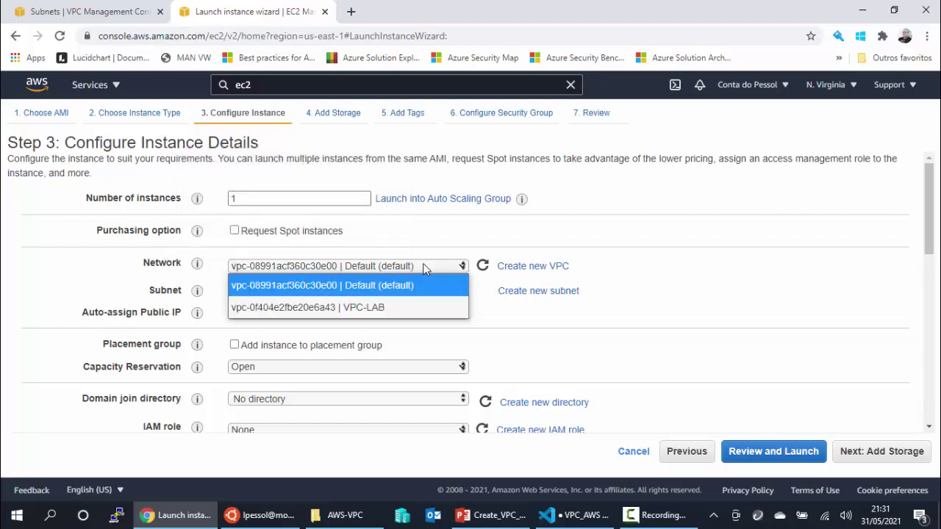
left_click(364, 308)
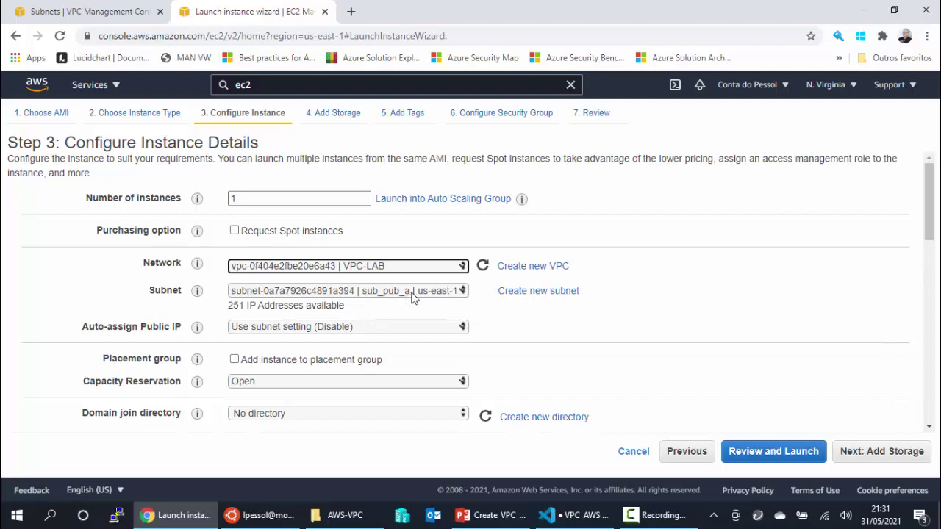
left_click(353, 293)
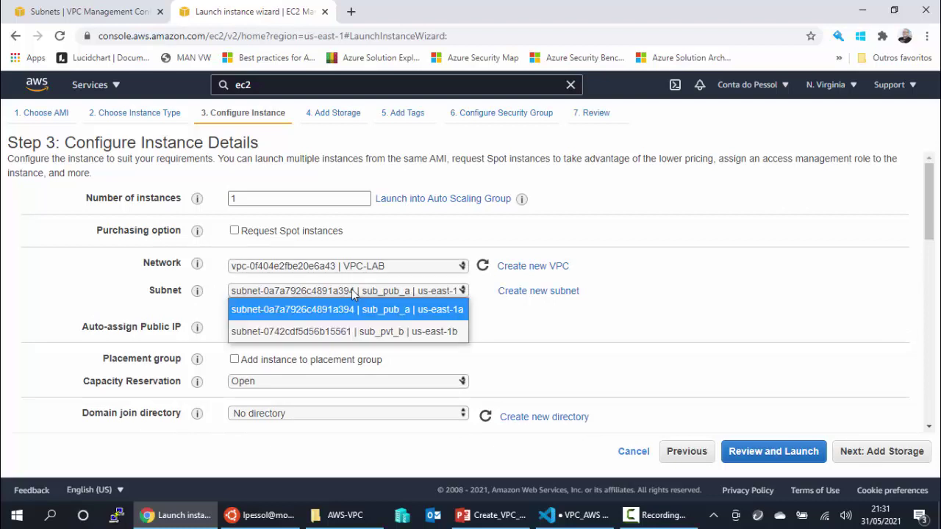
left_click(414, 314)
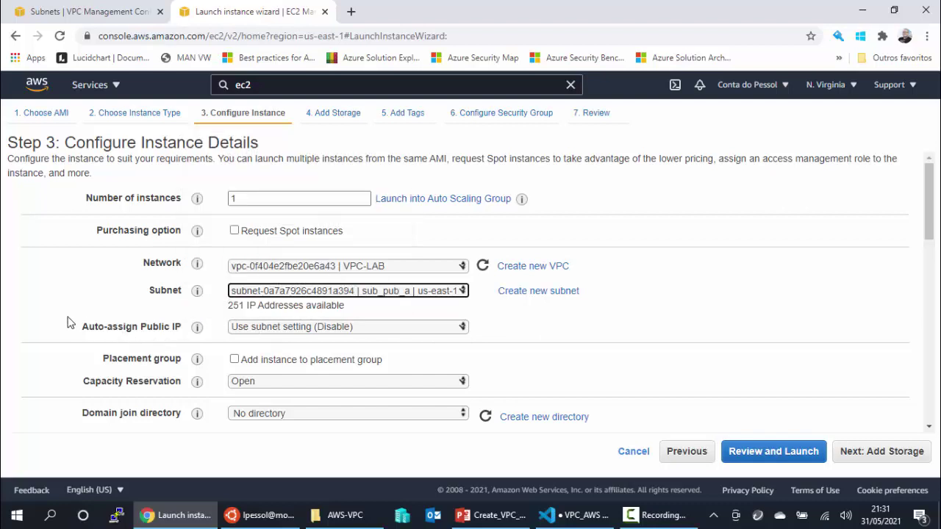
Examine the wizard's Auto-assign Public IP option and the auto-assign IP settings of subnet Default-1b, leaving without saving
left_click_drag(83, 327, 181, 328)
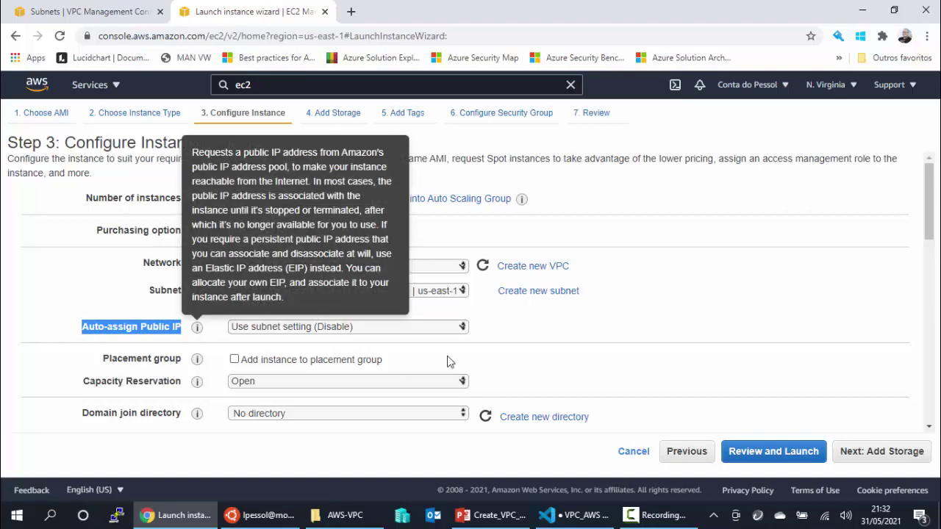
left_click(119, 11)
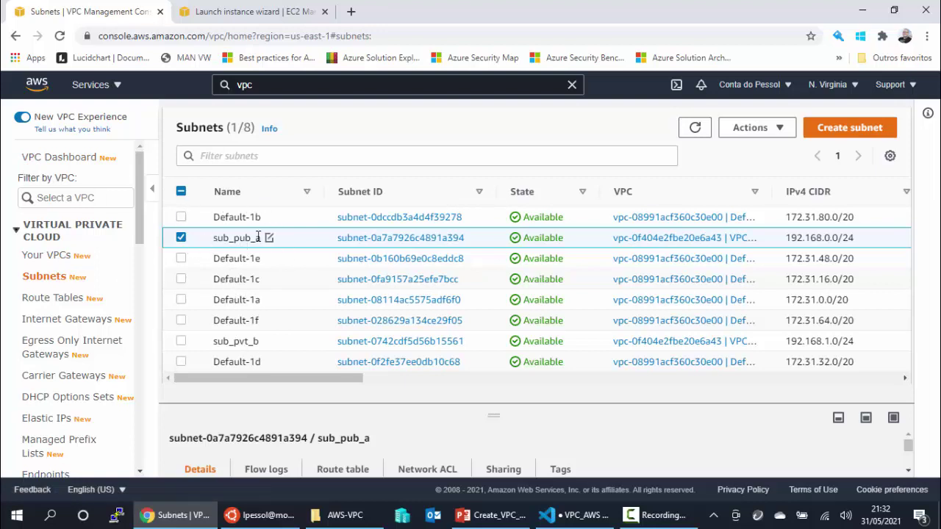
left_click(289, 220)
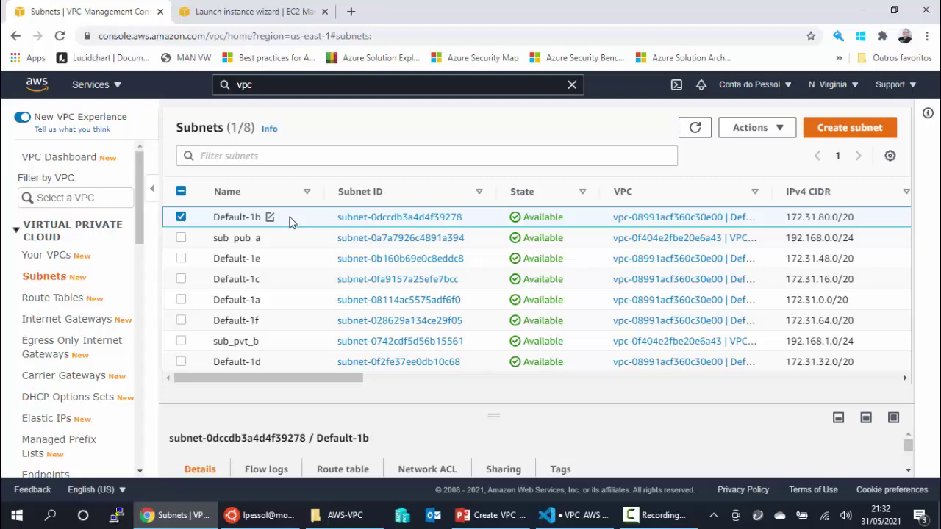
right_click(290, 222)
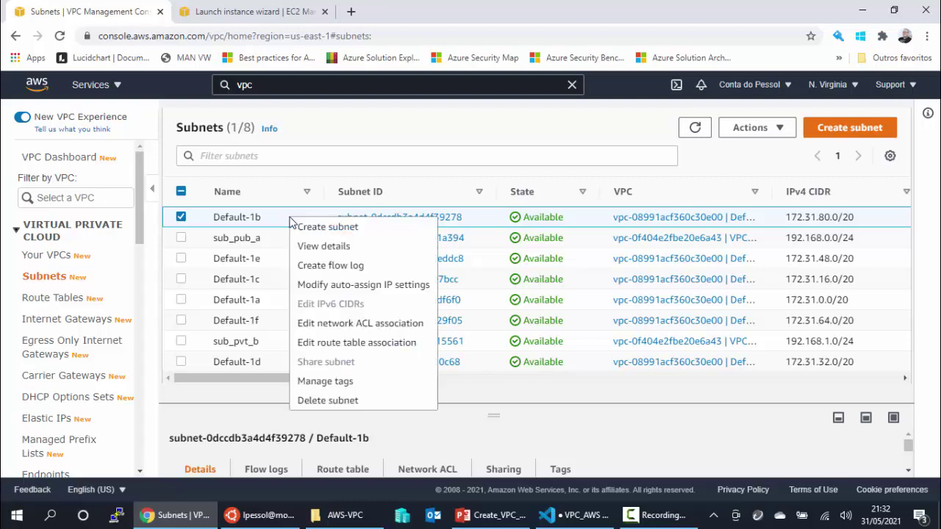
left_click(367, 288)
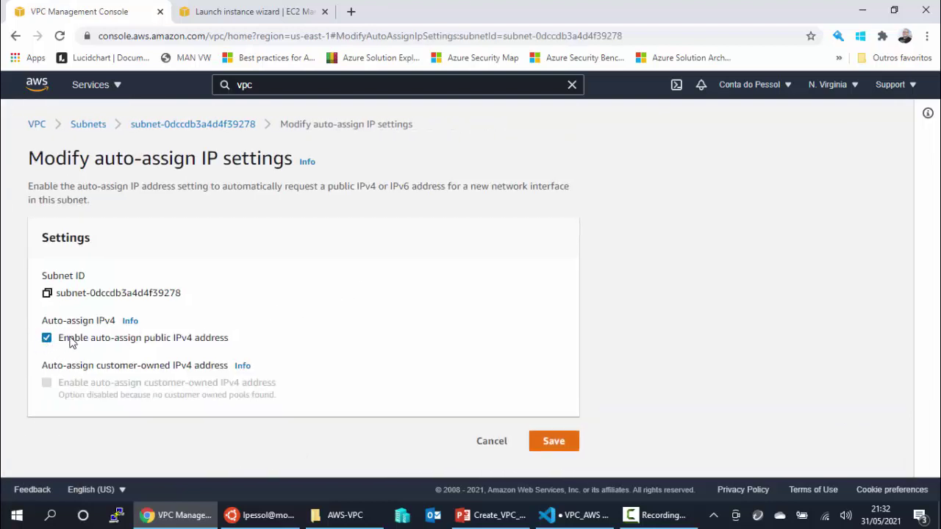
left_click(485, 443)
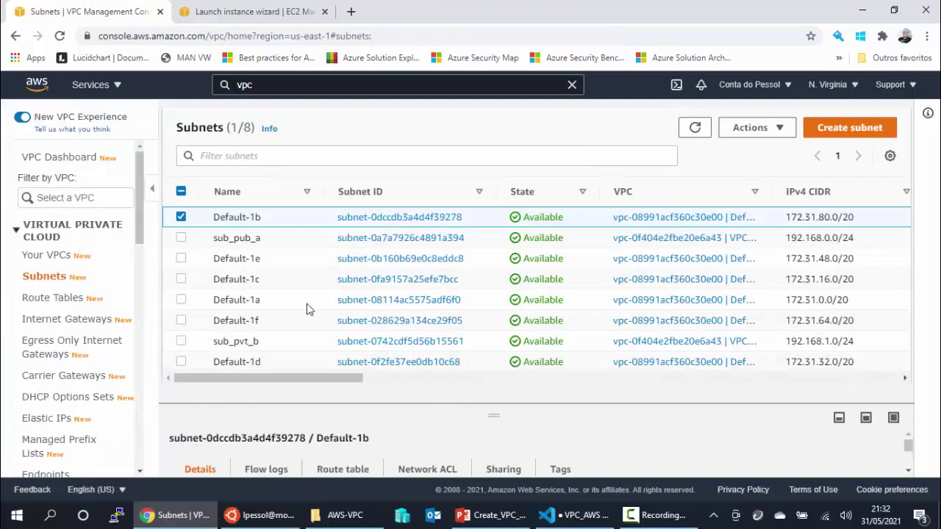
Check the auto-assign public IPv4 setting of subnet sub_pub_a and leave it without saving
left_click(208, 239)
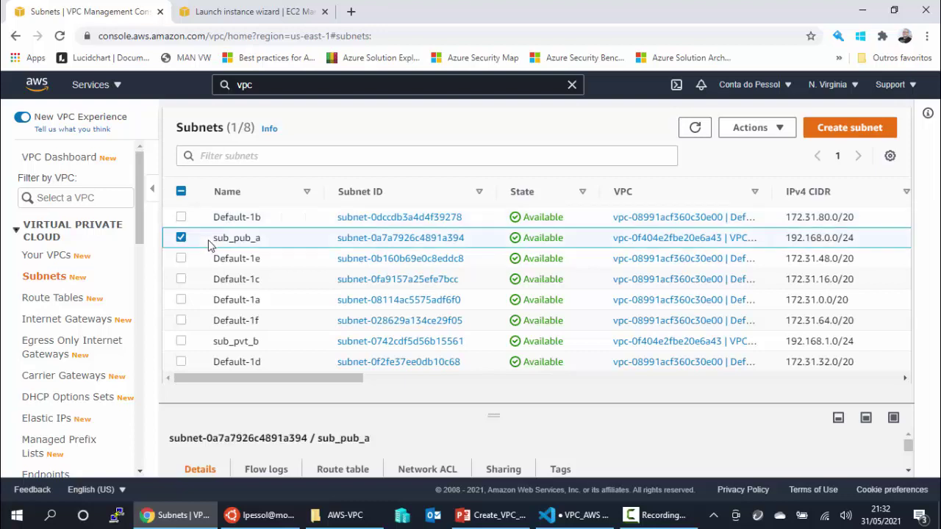
right_click(292, 245)
left_click(322, 309)
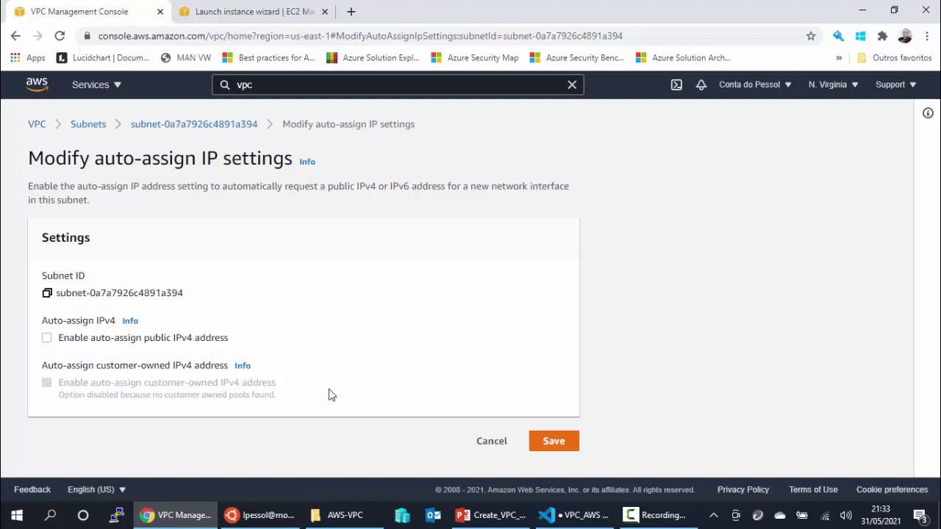
left_click(499, 444)
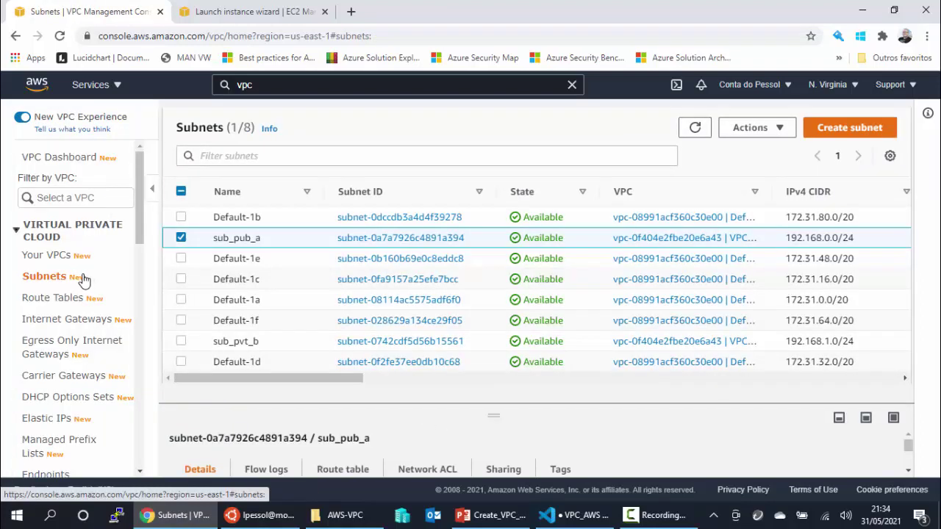
Return to the instance launch wizard, keep the default instance details and 8 GiB General Purpose SSD (gp2) root volume, and proceed to the tags
left_click(265, 12)
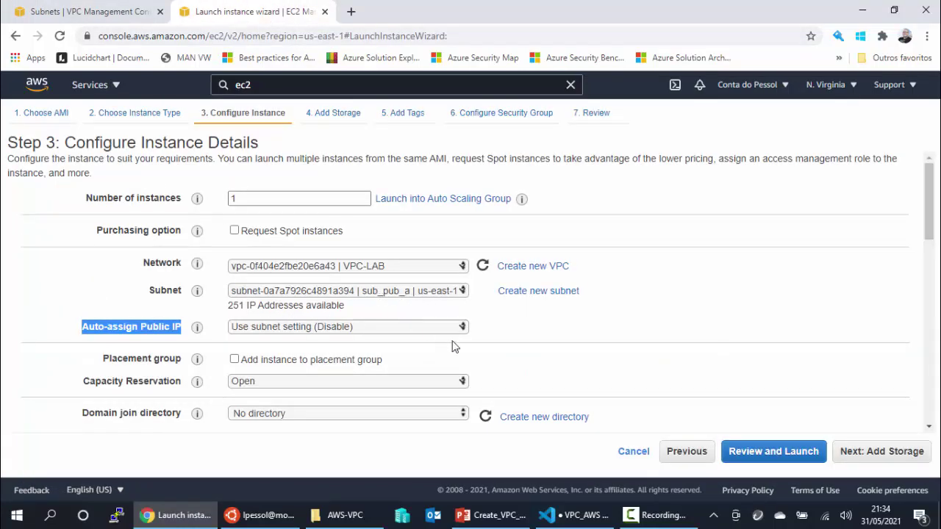
left_click(881, 457)
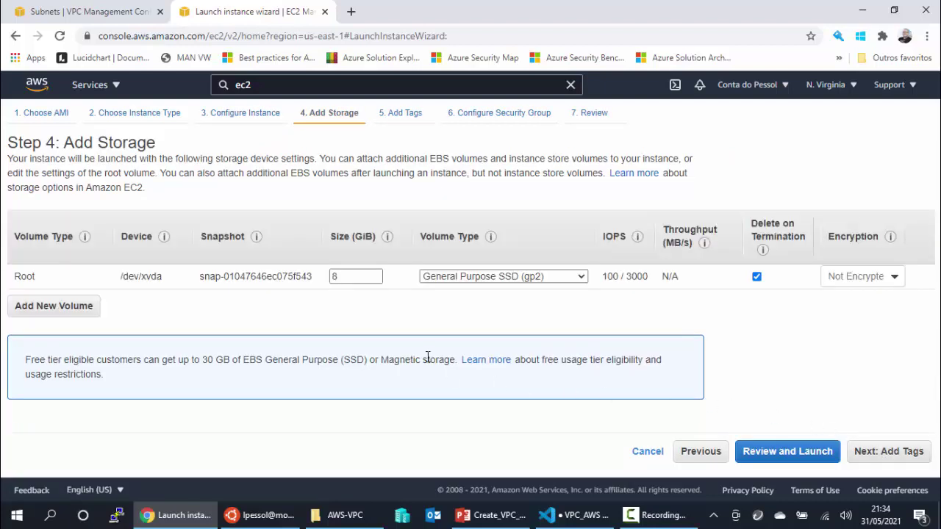
left_click(876, 456)
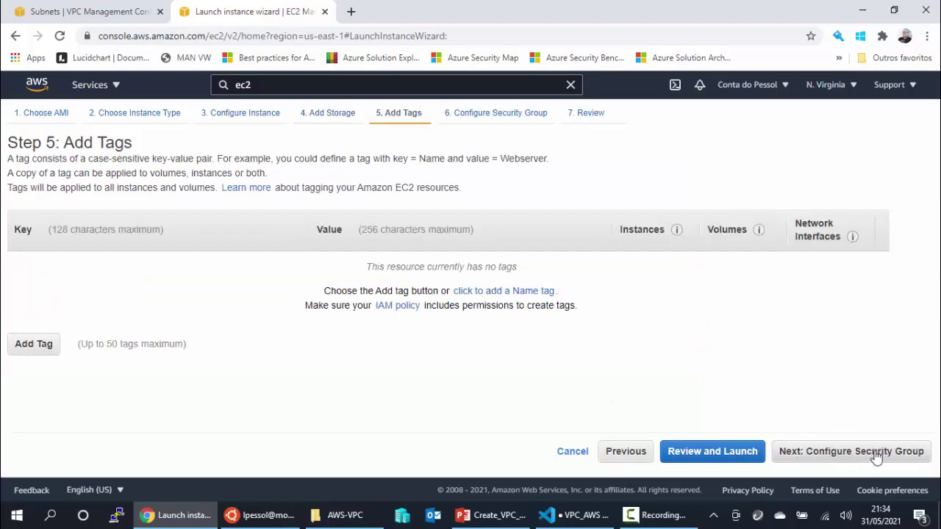
Add a tag with key Name and value ec2-pub to the instance and proceed to the security group configuration
left_click(34, 344)
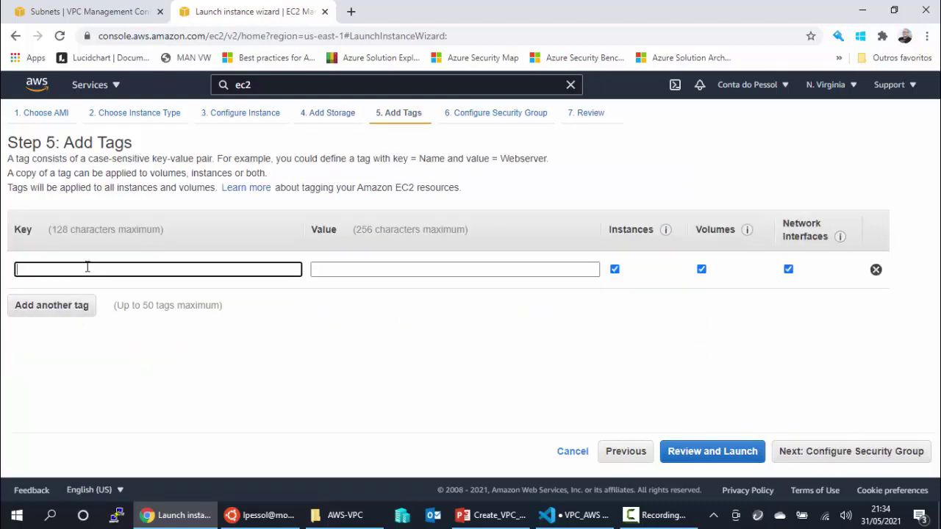
type("Name")
left_click(339, 266)
type("ec")
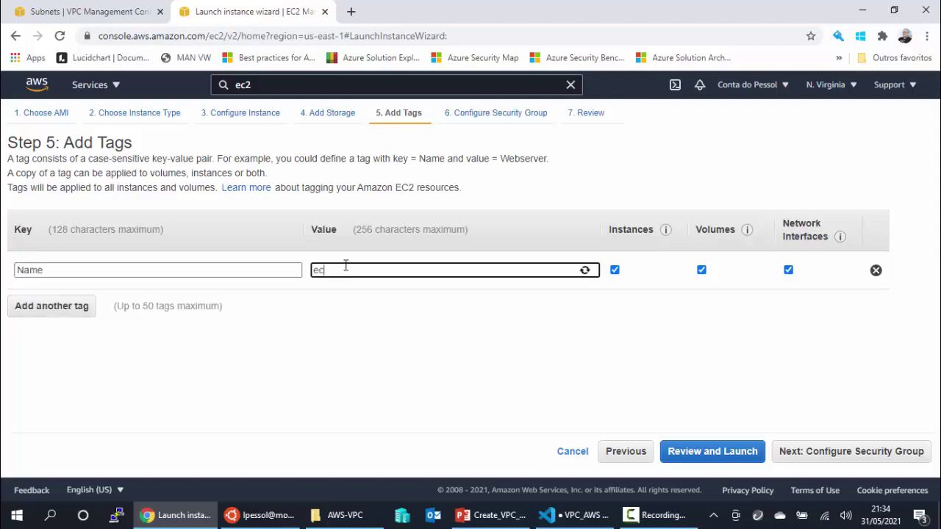
type("2-p")
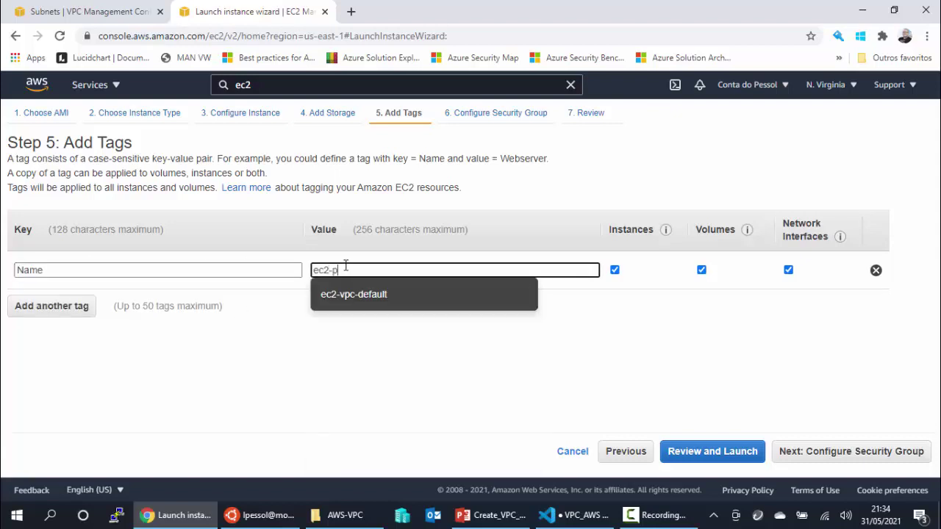
type("ub")
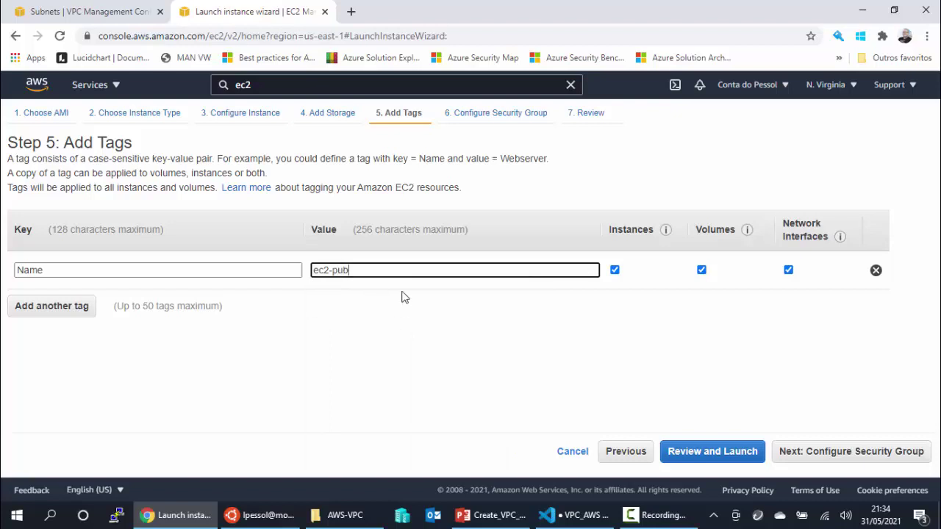
left_click(835, 453)
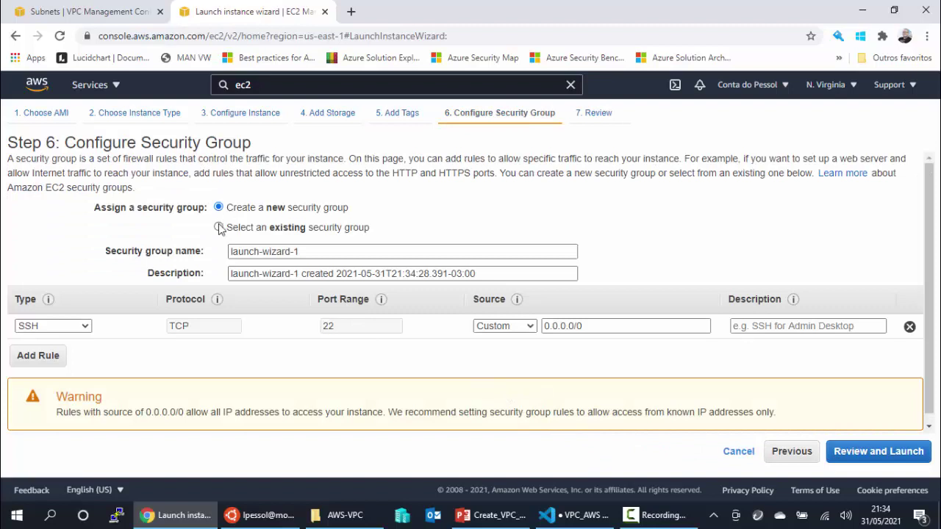
Check the existing security groups, then return to creating a new security group and start replacing its default name
left_click(219, 227)
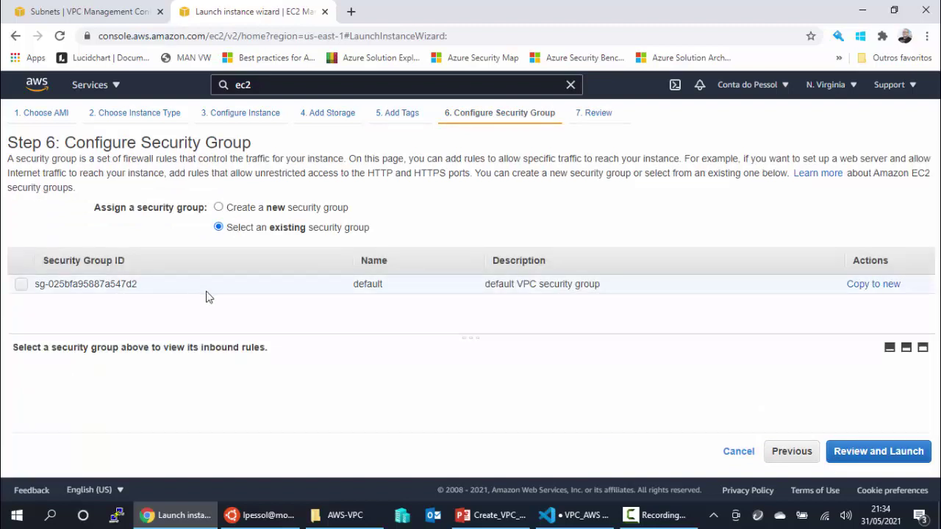
left_click(219, 207)
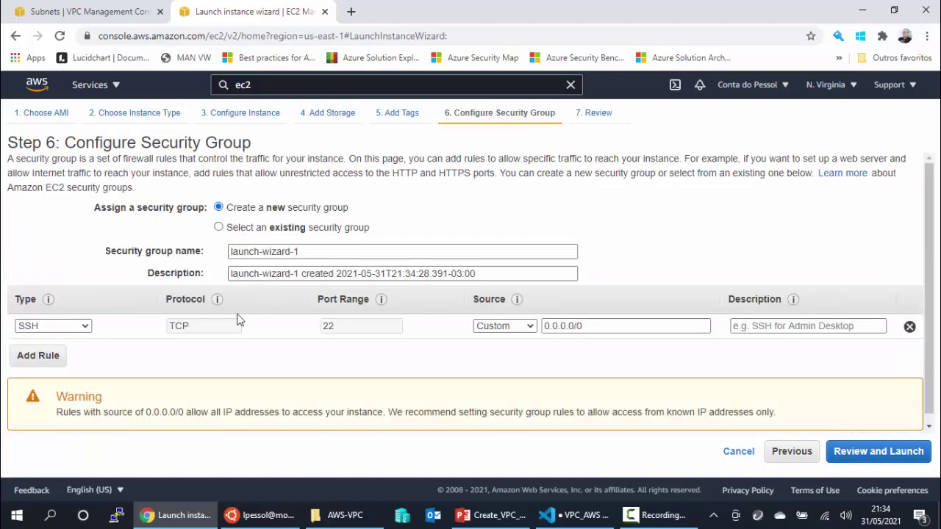
left_click_drag(317, 251, 213, 253)
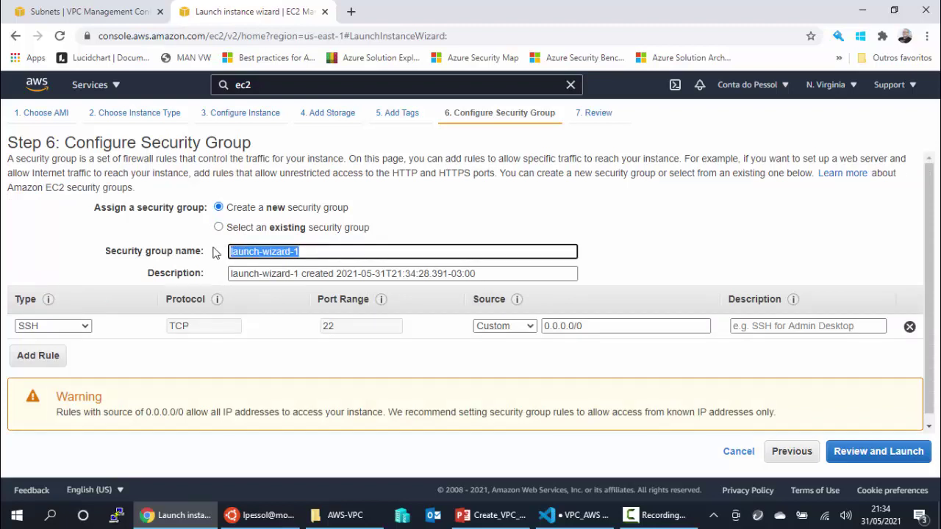
Name the new security group sg-lab and set its description to sg-lab
type("sg-lab")
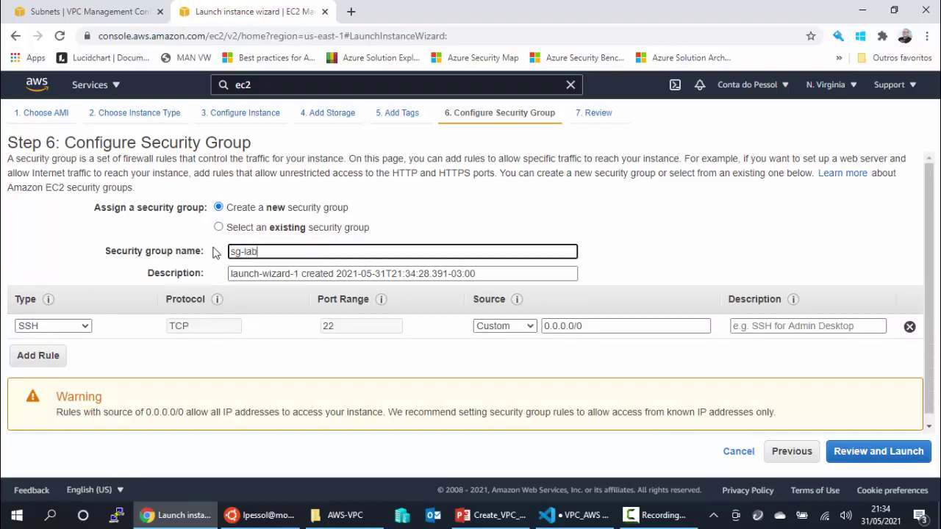
left_click_drag(482, 274, 224, 283)
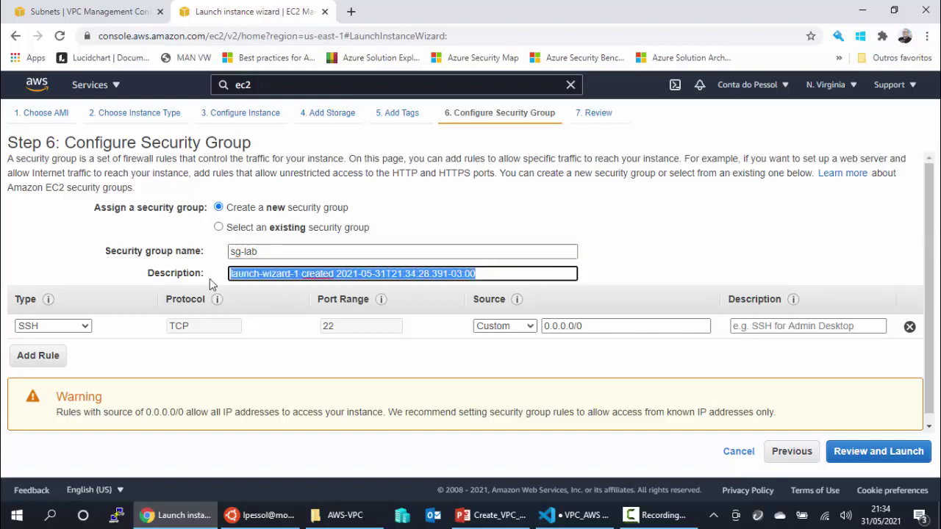
type("sg")
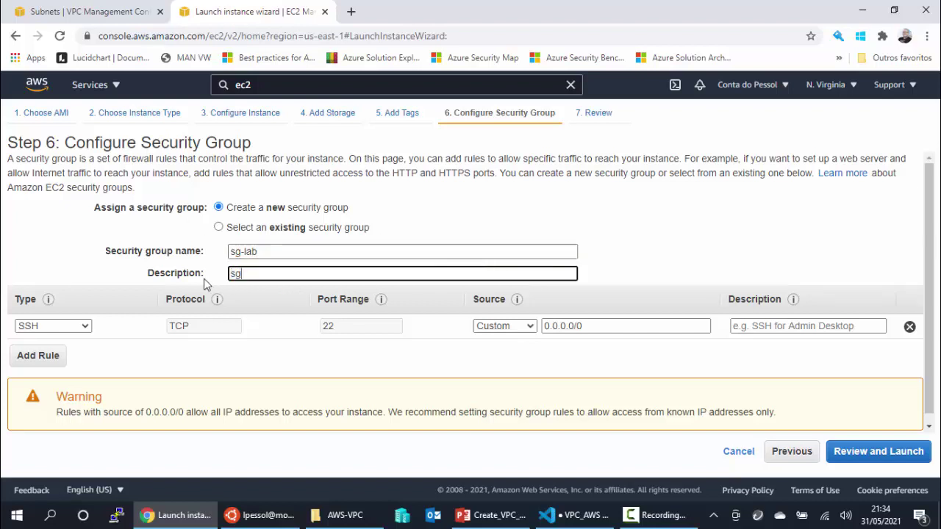
type("-lab")
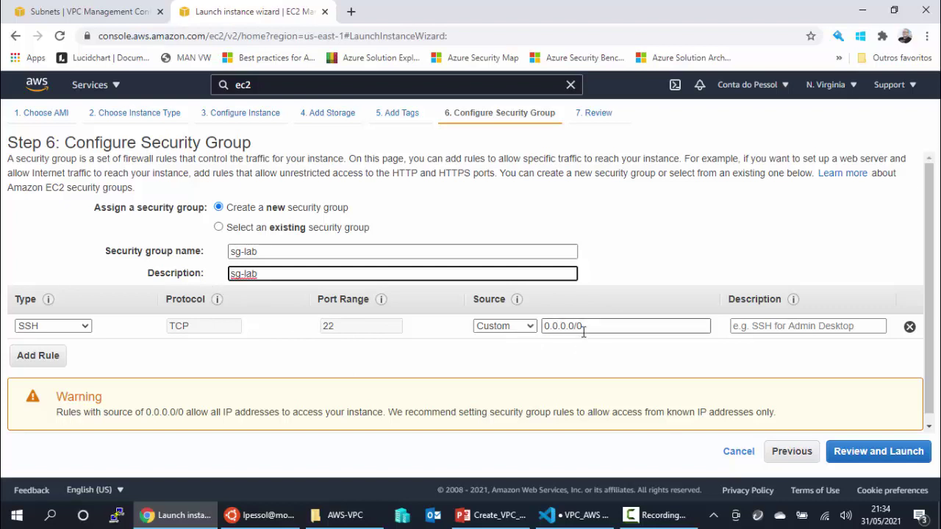
Review the instance launch details and proceed to the key pair selection
left_click(893, 457)
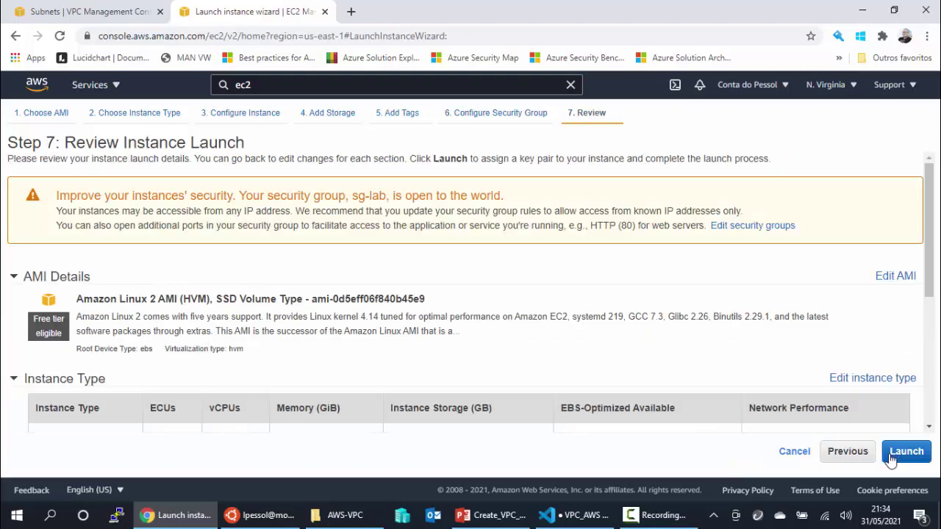
scroll(753, 388, "down", 4)
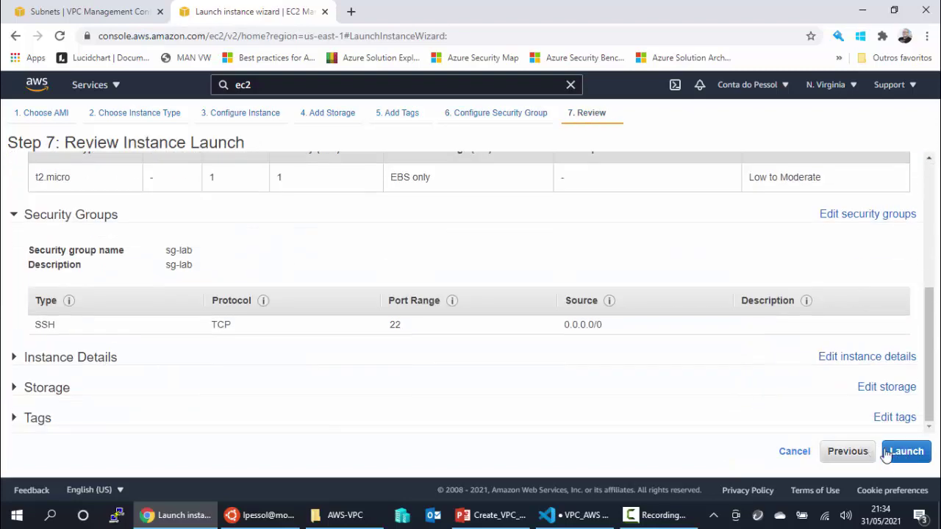
left_click(904, 453)
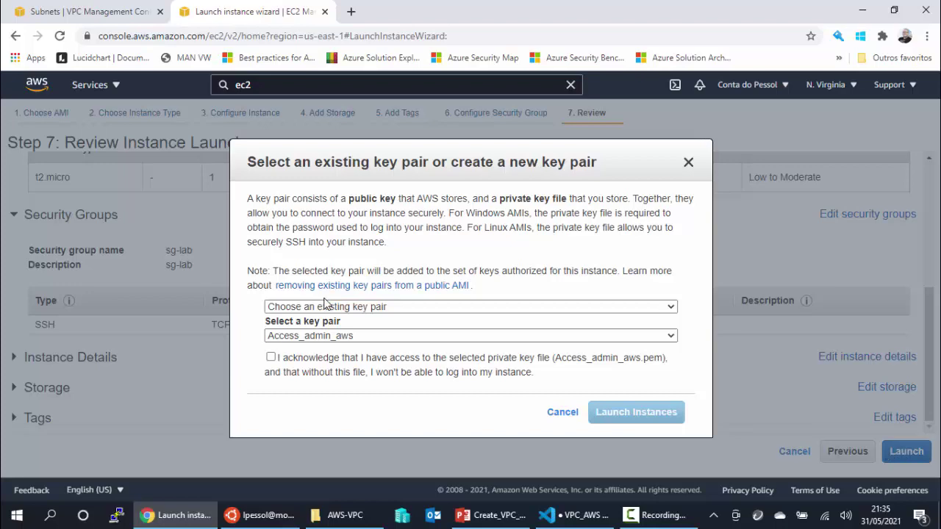
Switch to the Ubuntu terminal and list the home directory's files to locate key_aws.pem
left_click(261, 515)
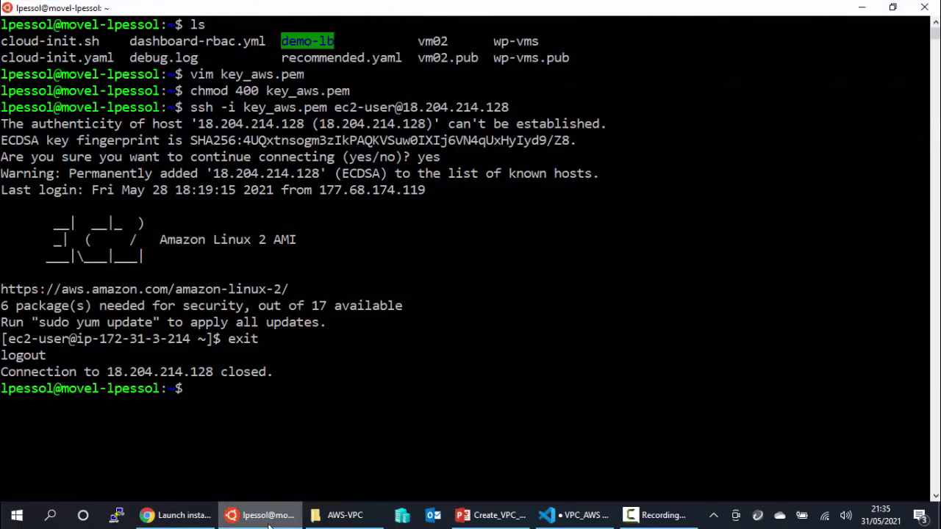
type("ls")
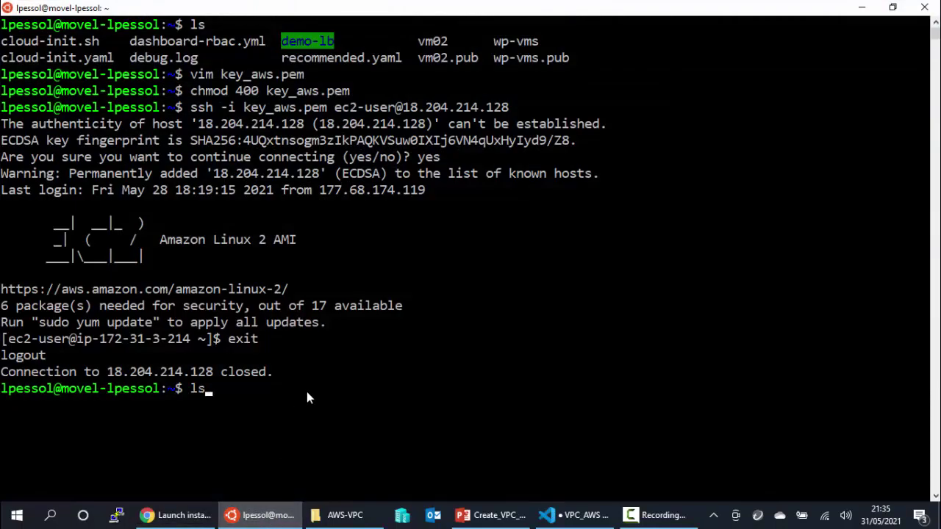
key("Return")
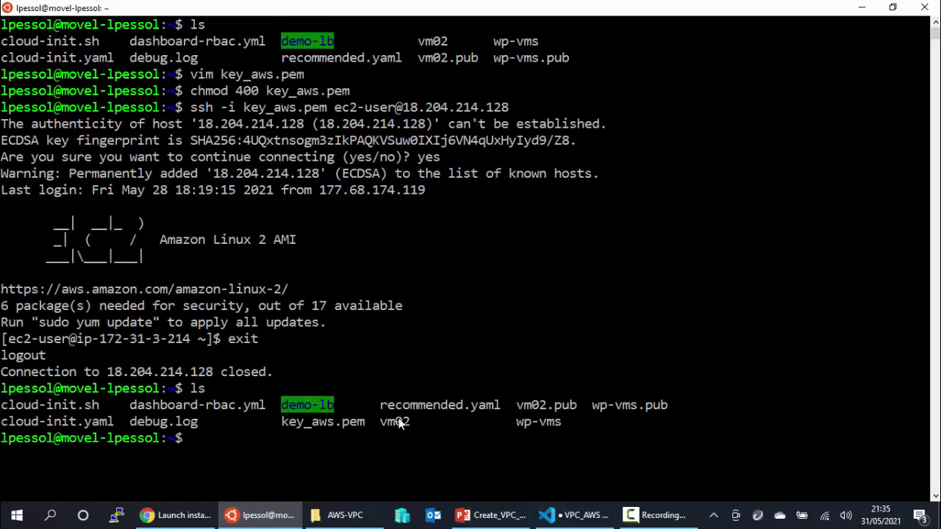
left_click_drag(283, 421, 361, 431)
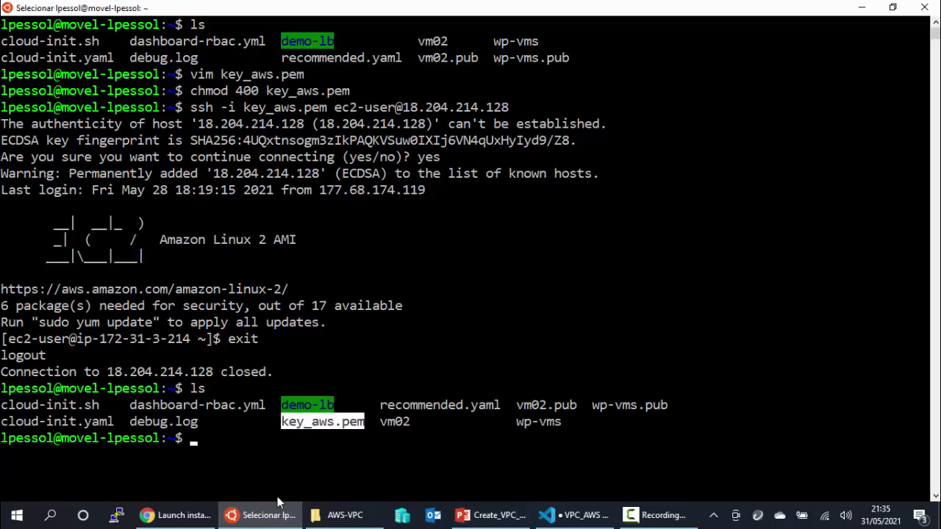
Return to the AWS console in Chrome, acknowledge access to the Access_admin_aws key file and try to launch the instance
left_click(272, 515)
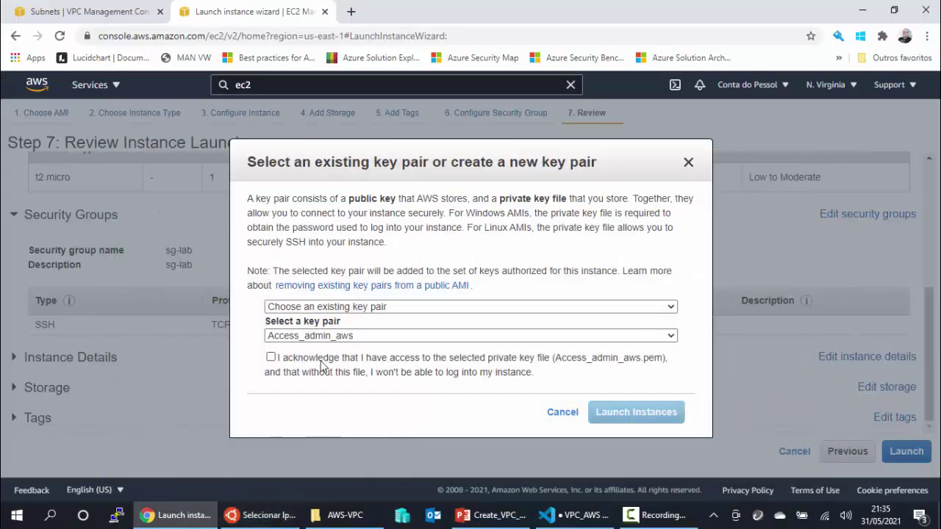
left_click(270, 357)
left_click(623, 415)
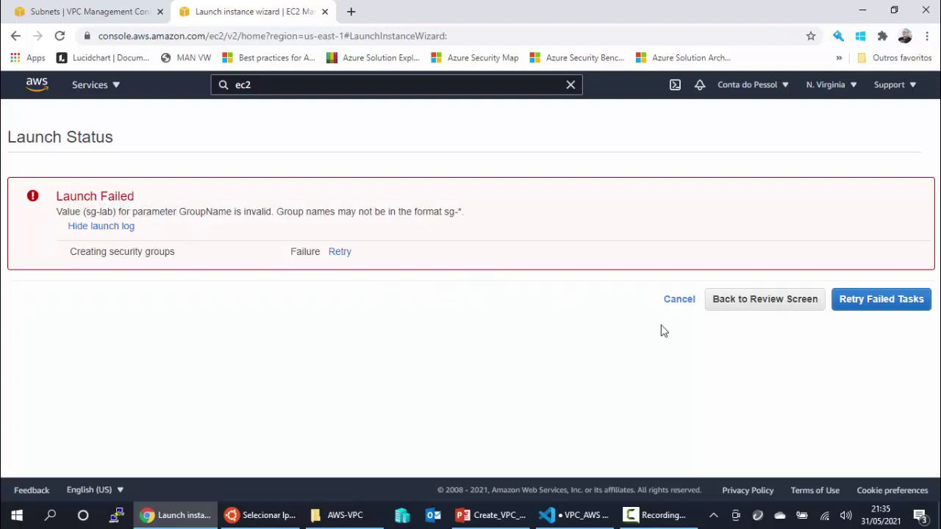
Go back to the security group configuration, rename the group sglab and remove the hyphen from its description
left_click(738, 307)
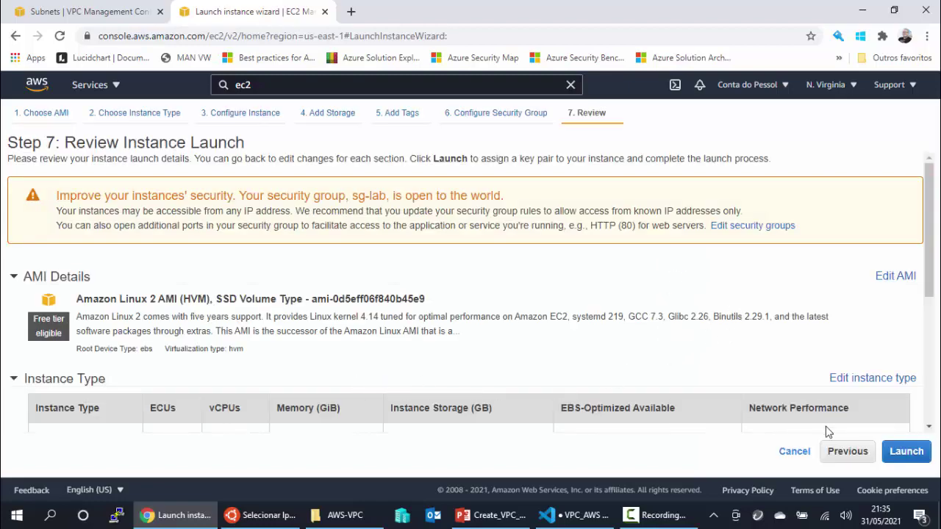
left_click(842, 453)
left_click(253, 275)
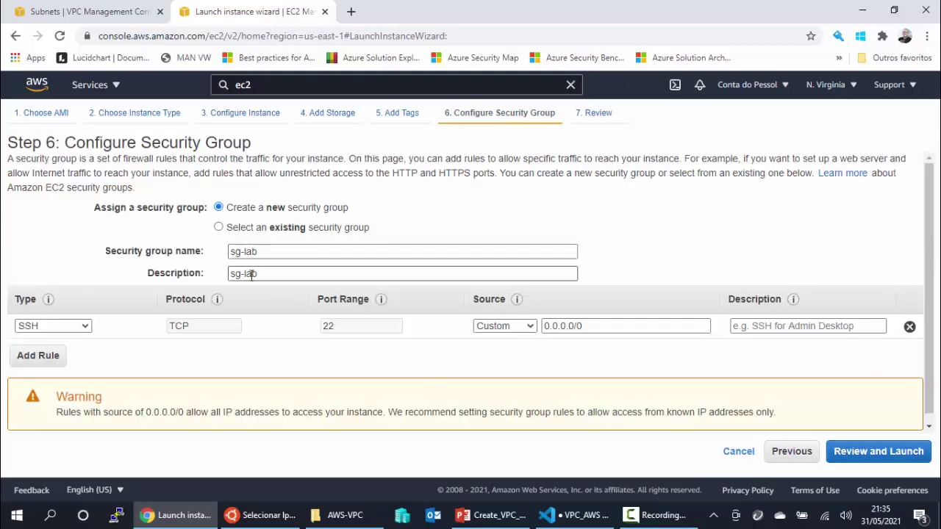
left_click(244, 251)
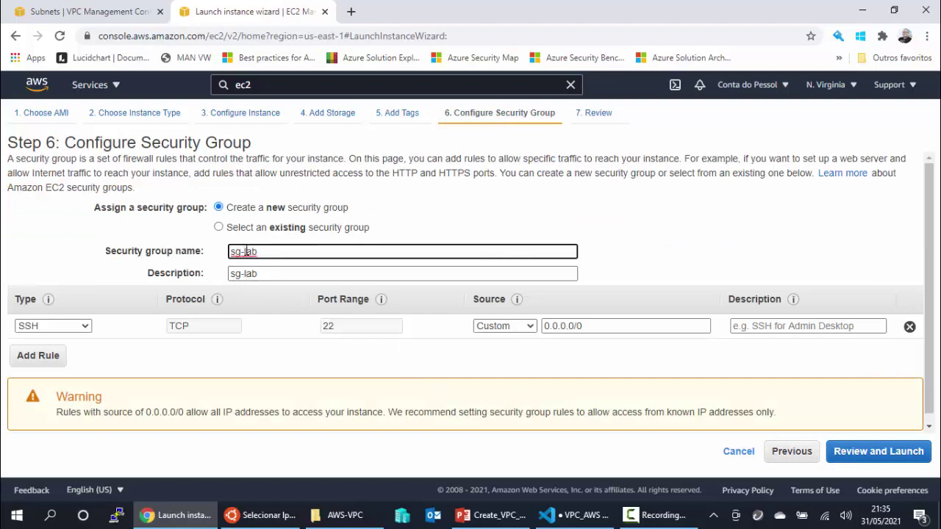
key("Left")
key("Left")
key("Left")
key("Left")
key("Delete")
left_click(243, 274)
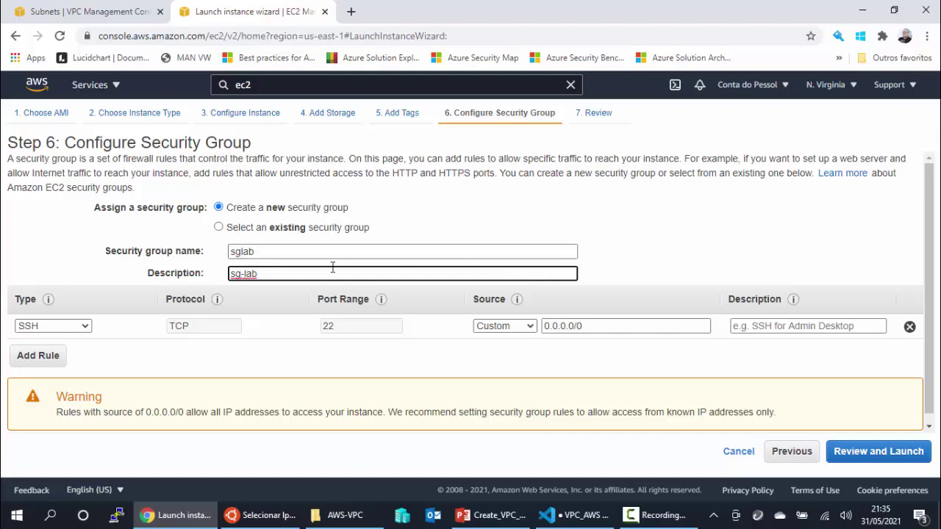
key("BackSpace")
Launch the instance with the existing Access_admin_aws key pair, acknowledging access to its file, and open the instances list
left_click(895, 459)
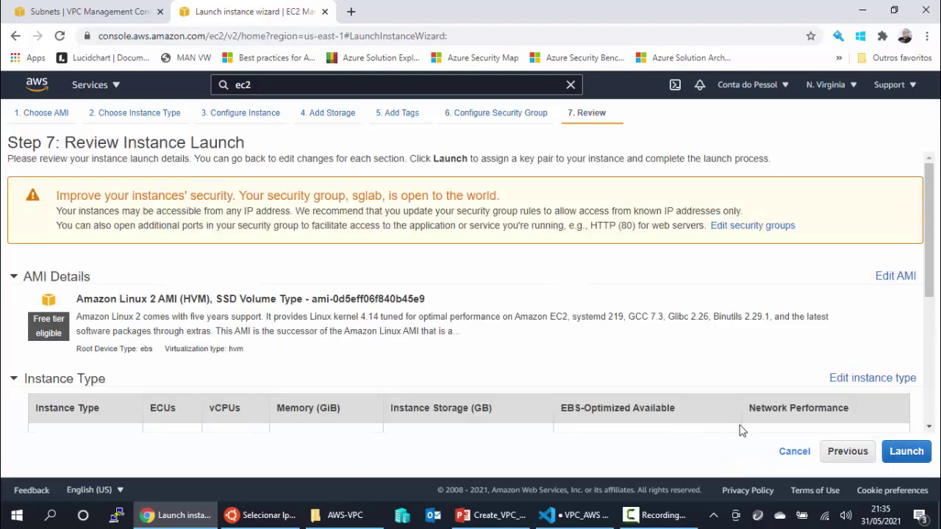
left_click(901, 455)
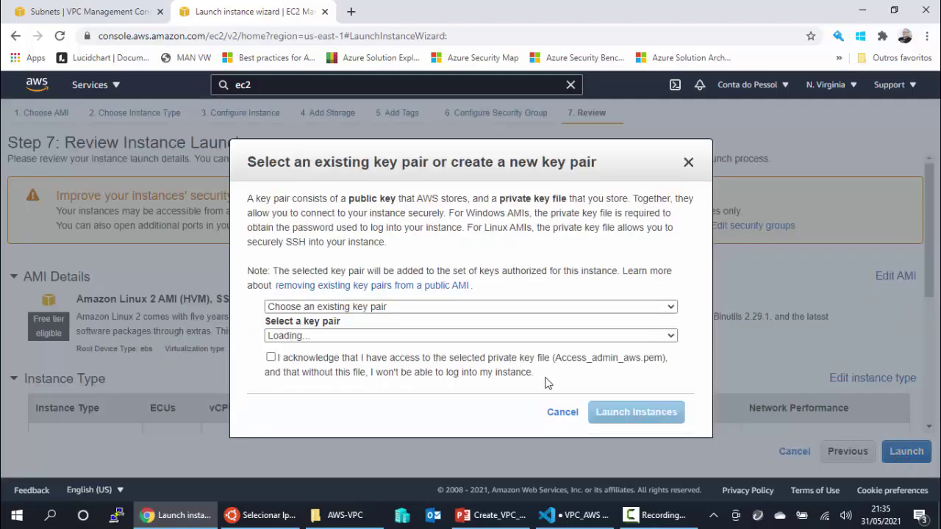
left_click(364, 359)
left_click(615, 413)
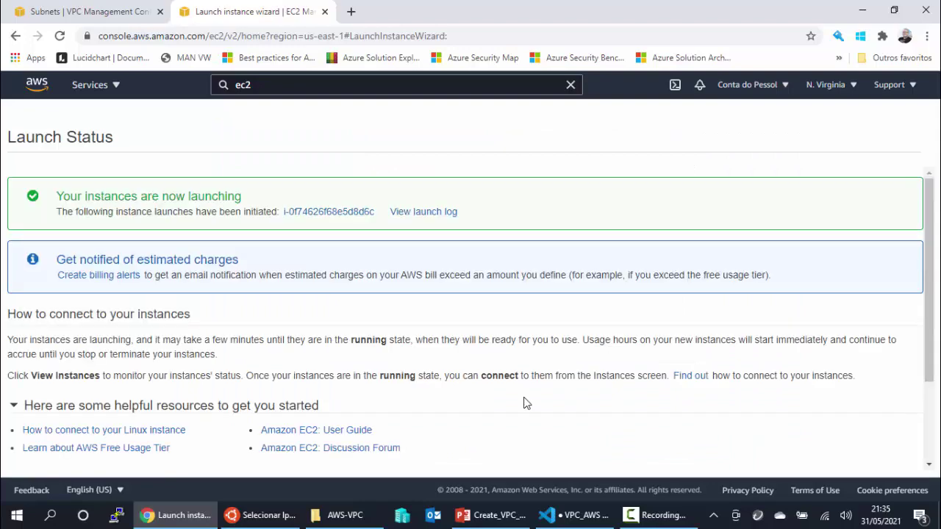
scroll(507, 341, "down", 3)
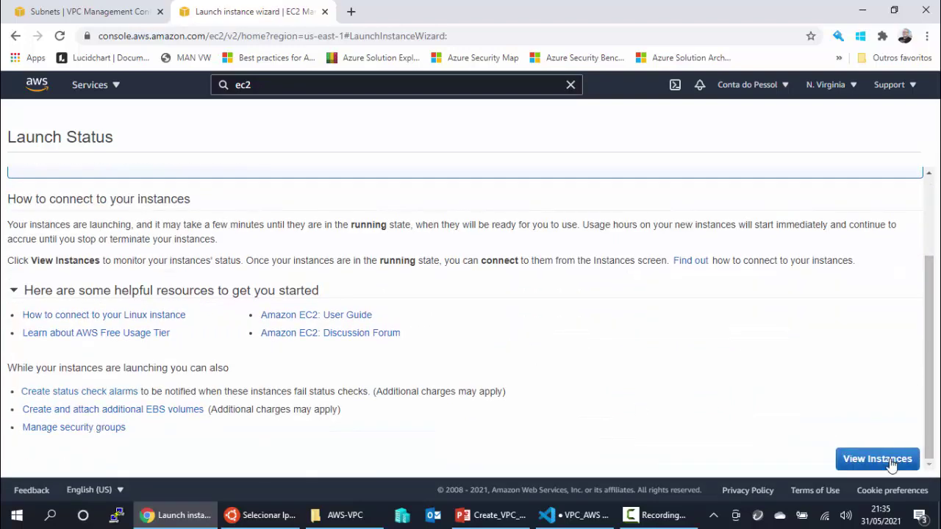
left_click(890, 464)
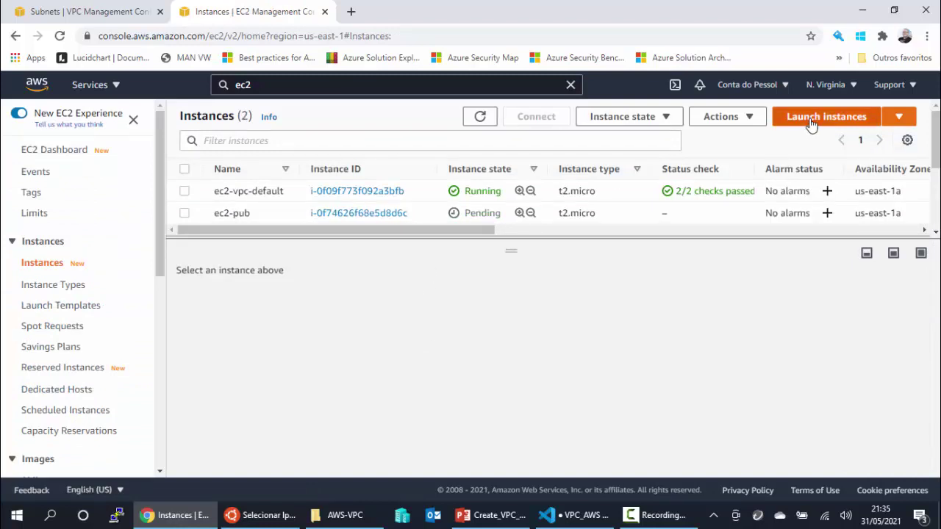
Start launching another instance with the 64-bit (x86) Amazon Linux 2 AMI and the t2.micro type
left_click(811, 123)
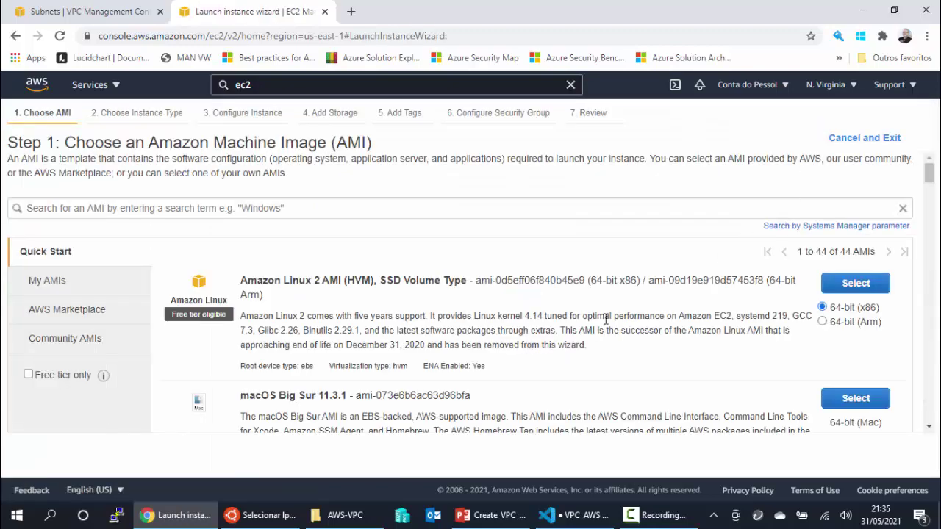
left_click_drag(338, 282, 418, 283)
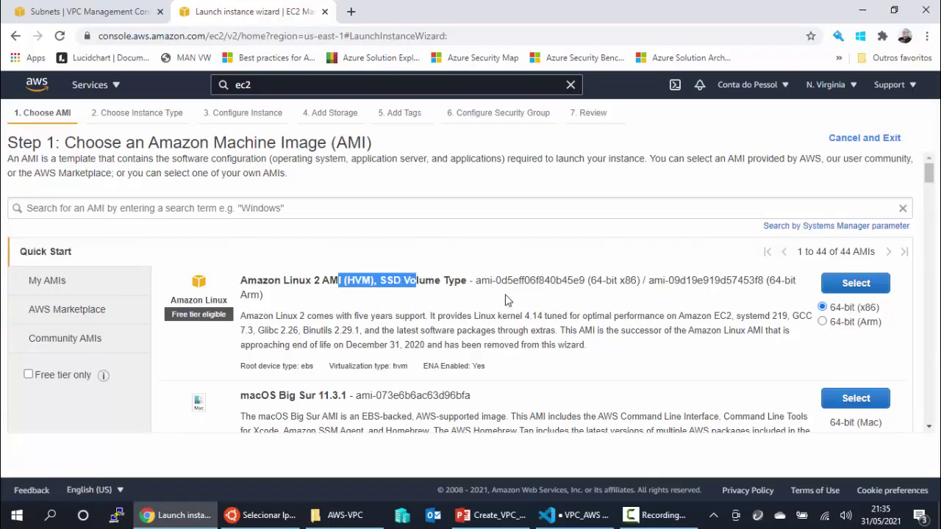
left_click(854, 288)
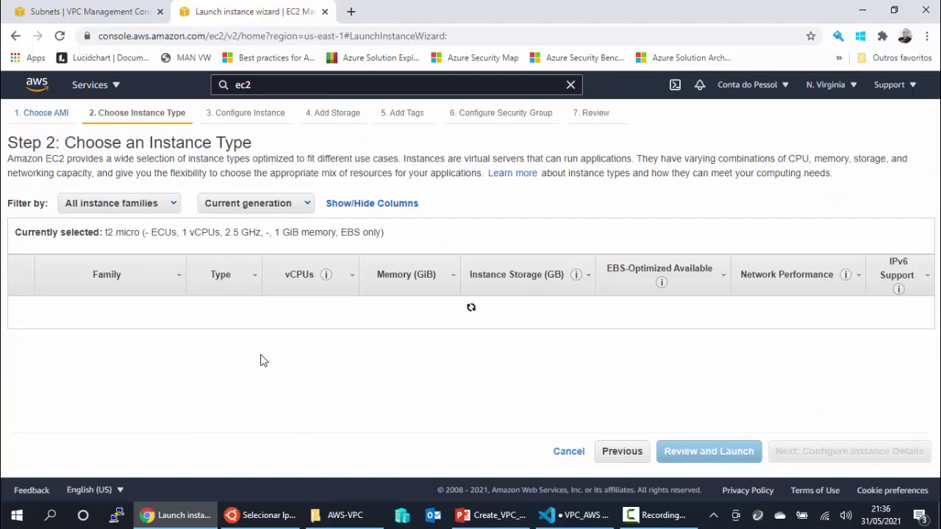
mouse_move(258, 358)
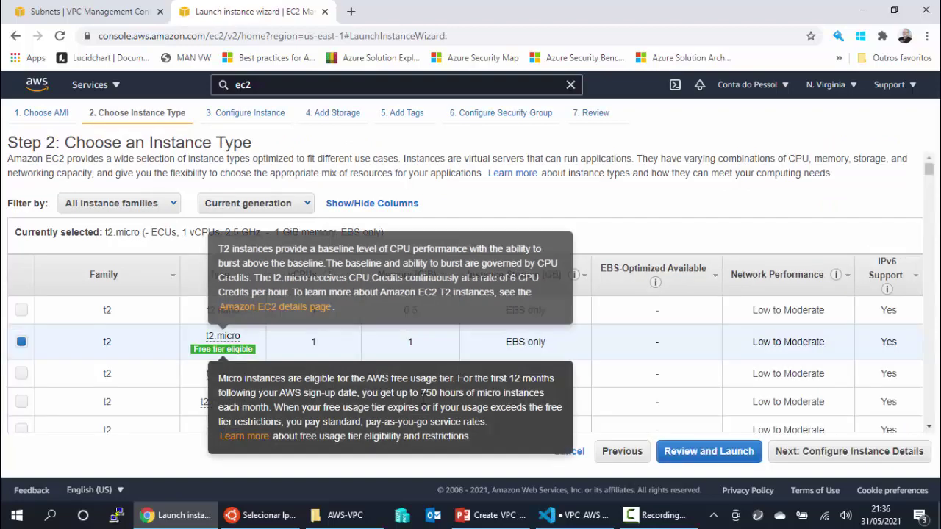
left_click(862, 450)
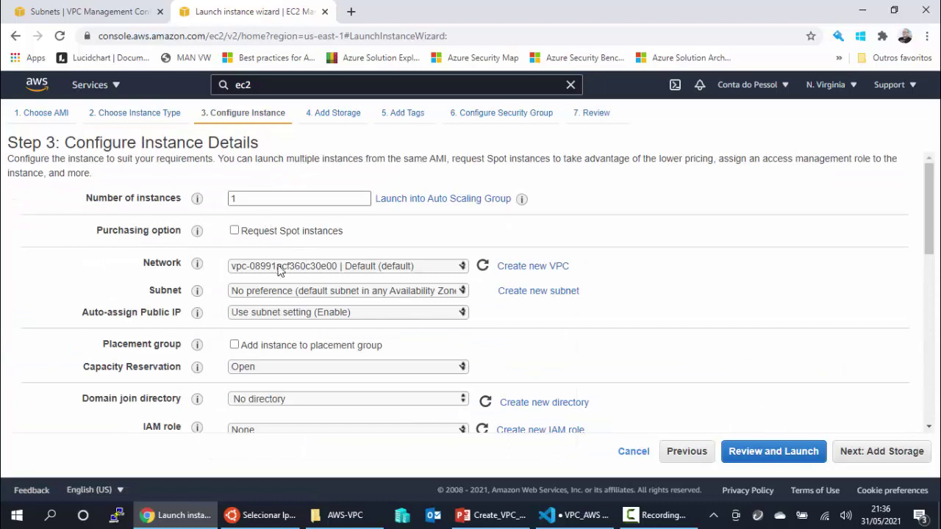
Place the new instance in the VPC-LAB network and the sub_pvt_b subnet, and continue to storage
left_click(368, 274)
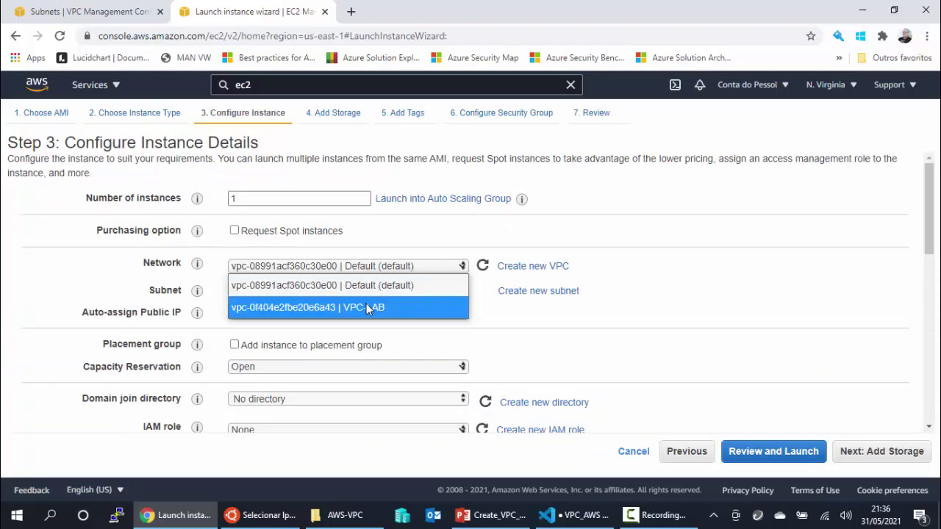
left_click(366, 307)
left_click(380, 292)
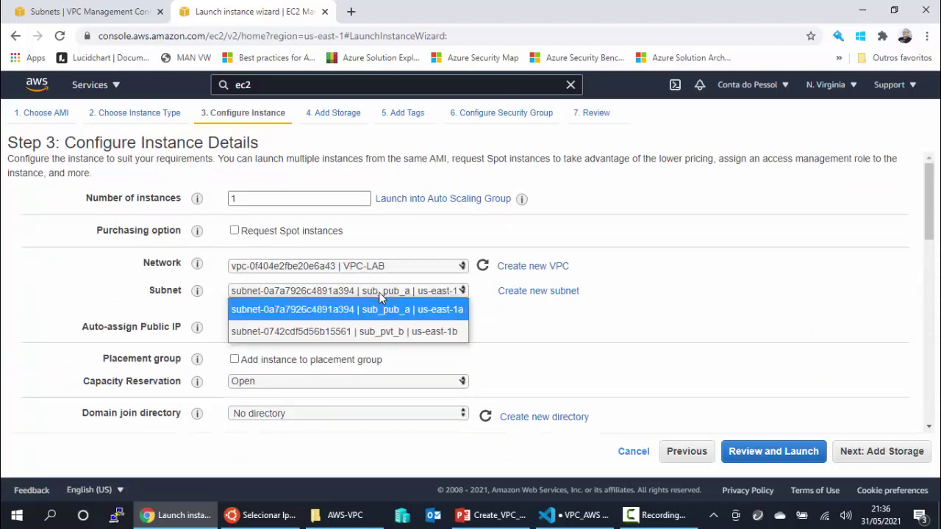
left_click(385, 331)
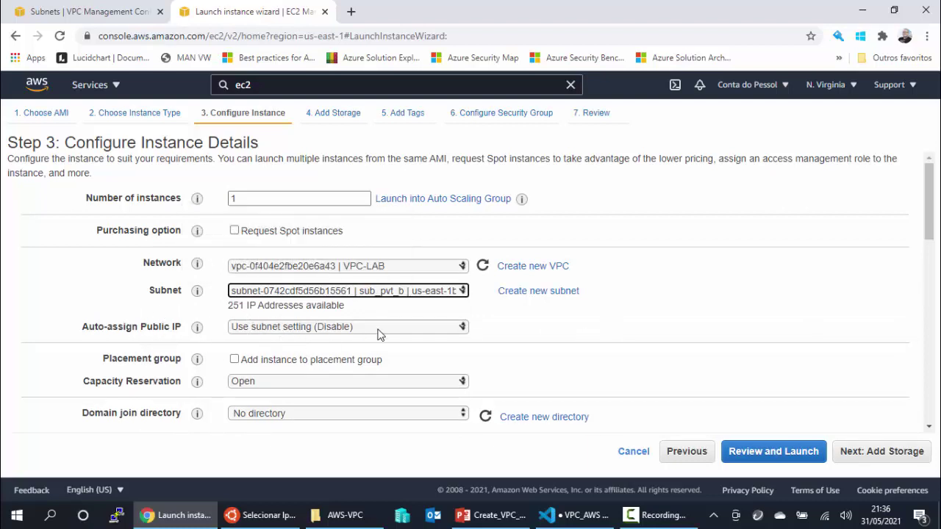
left_click(881, 455)
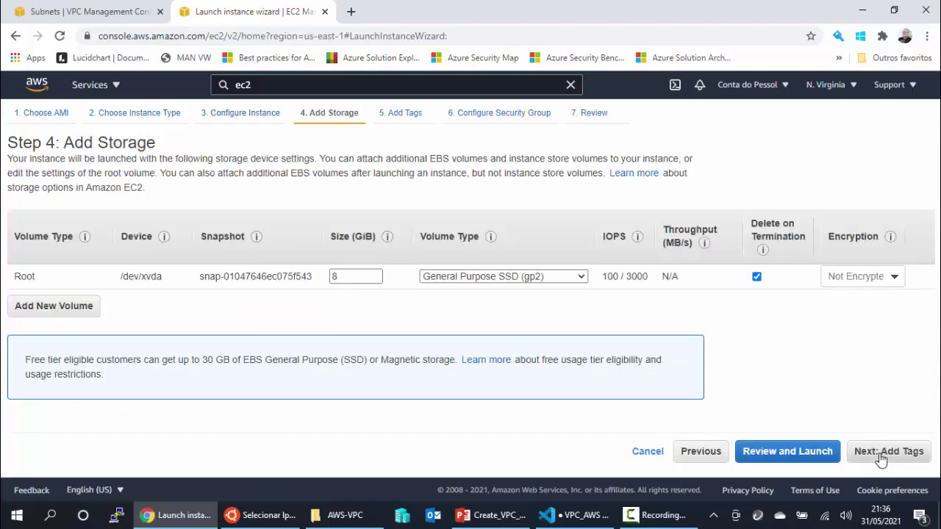
Keep the default storage and add a Name tag with the value ec2-pvt to the new instance
left_click(900, 457)
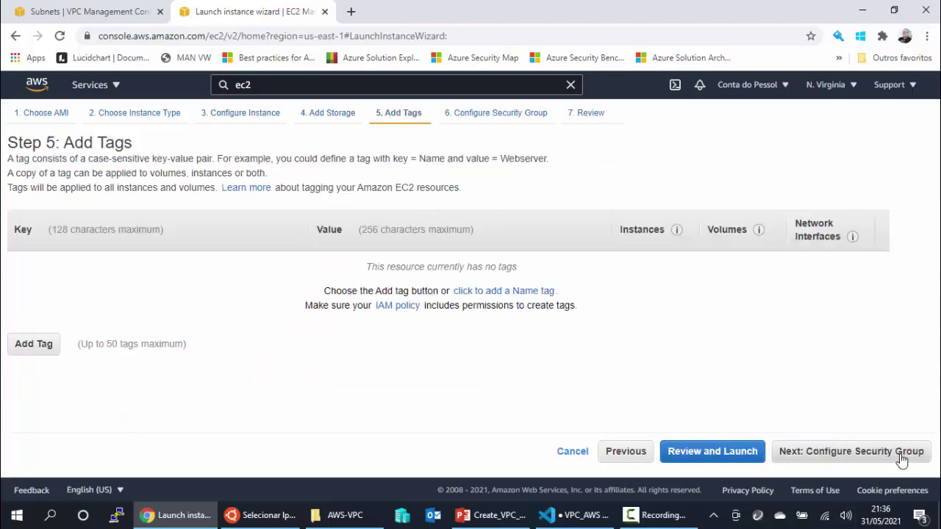
left_click(40, 345)
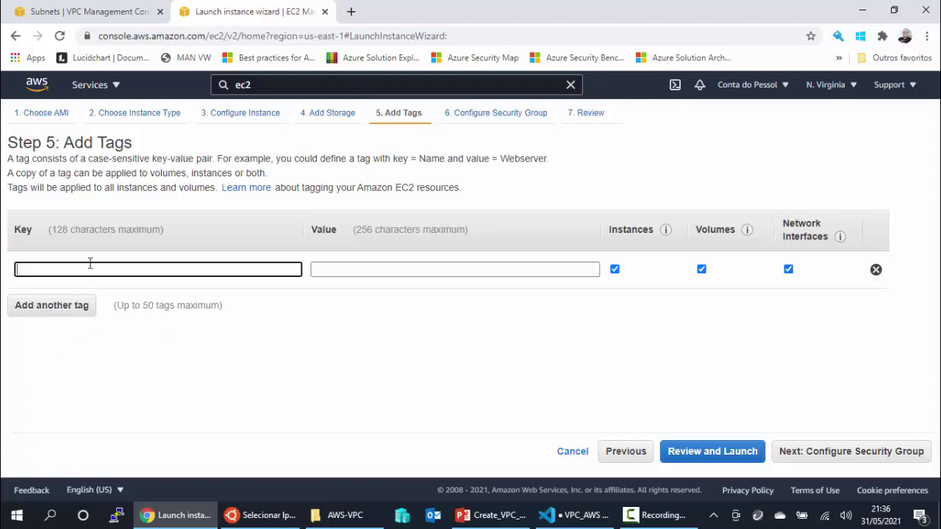
type("Name")
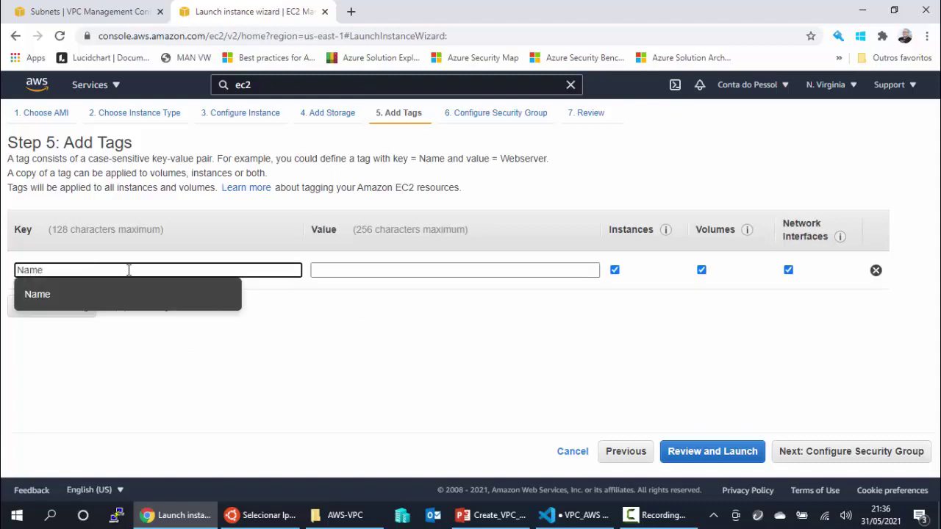
left_click(326, 272)
type("ec2")
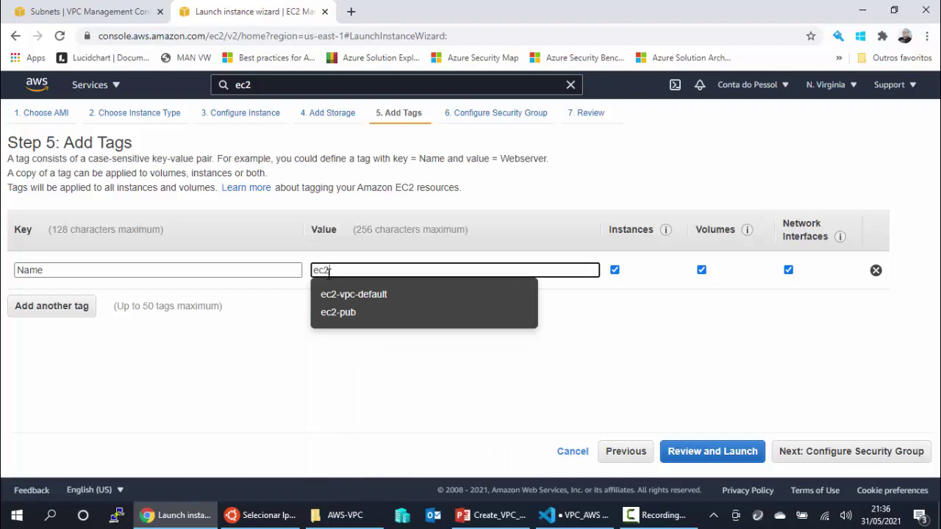
type("-pvt")
left_click(668, 311)
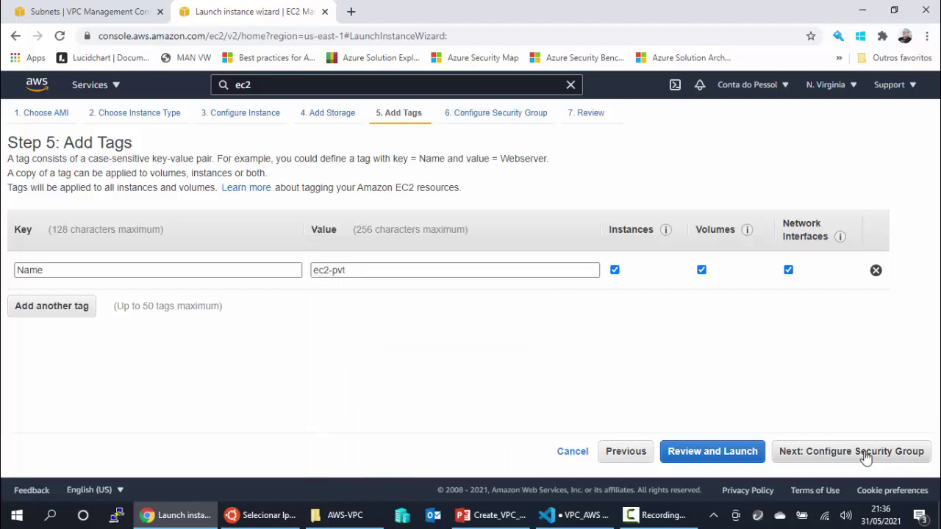
Assign the existing security group sglab to the instance, check its inbound rule, and continue to the launch review
left_click(865, 452)
left_click(224, 228)
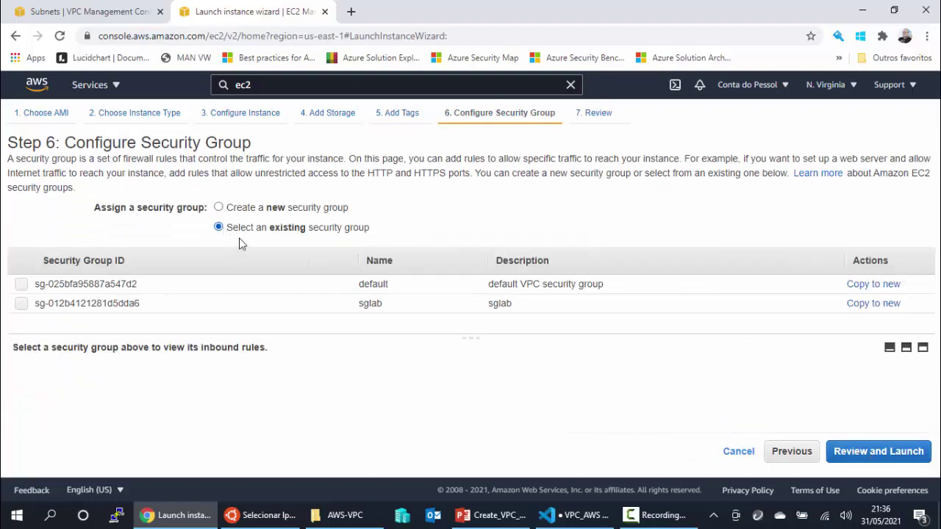
left_click(22, 305)
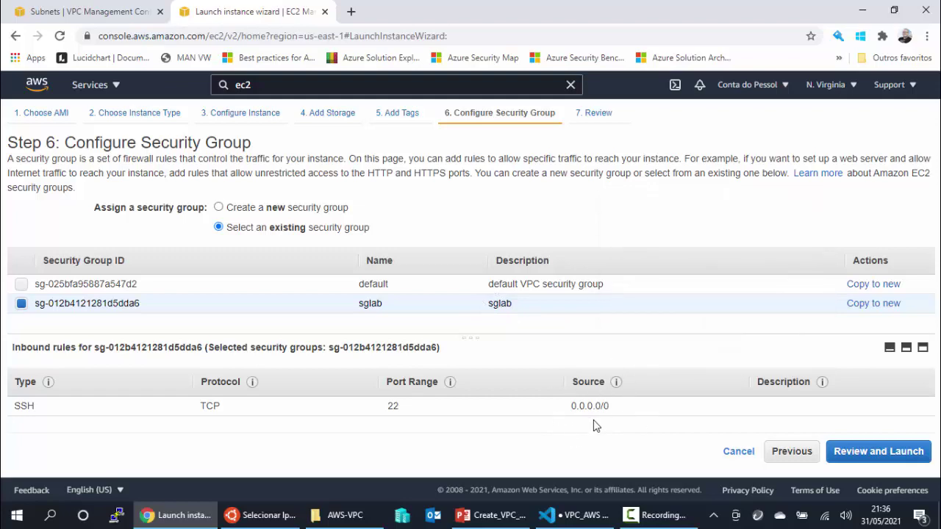
left_click_drag(16, 406, 617, 410)
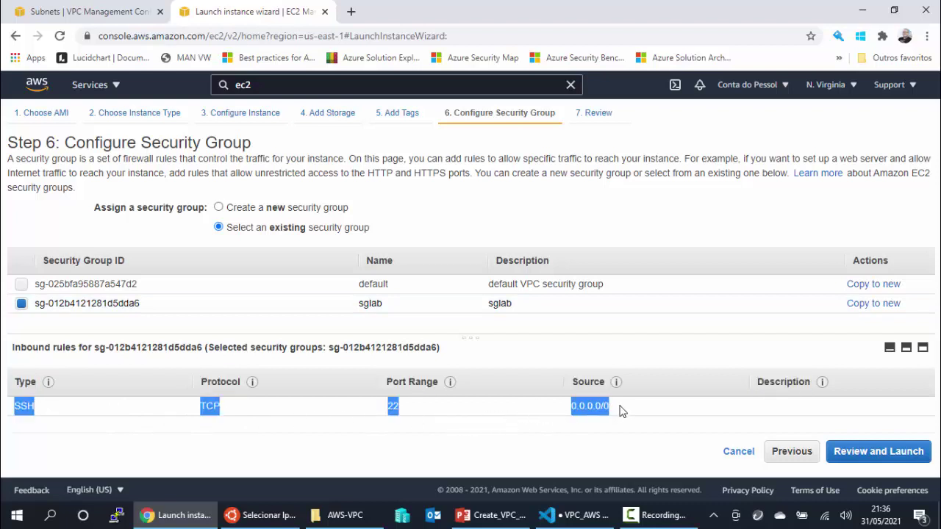
left_click(619, 411)
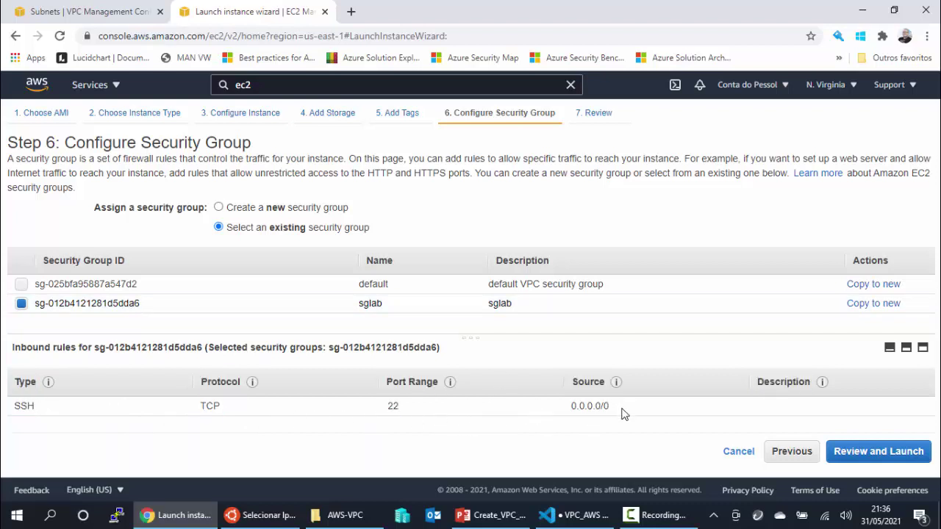
left_click(877, 451)
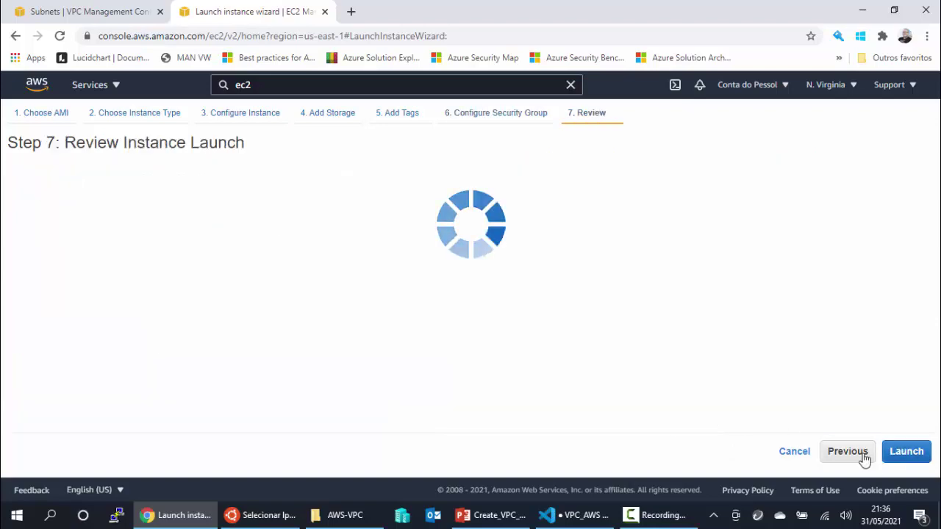
Launch the ec2-pvt instance with the existing Access_admin_aws key pair, acknowledging access to its file, and return to the instances list
scroll(701, 390, "down", 3)
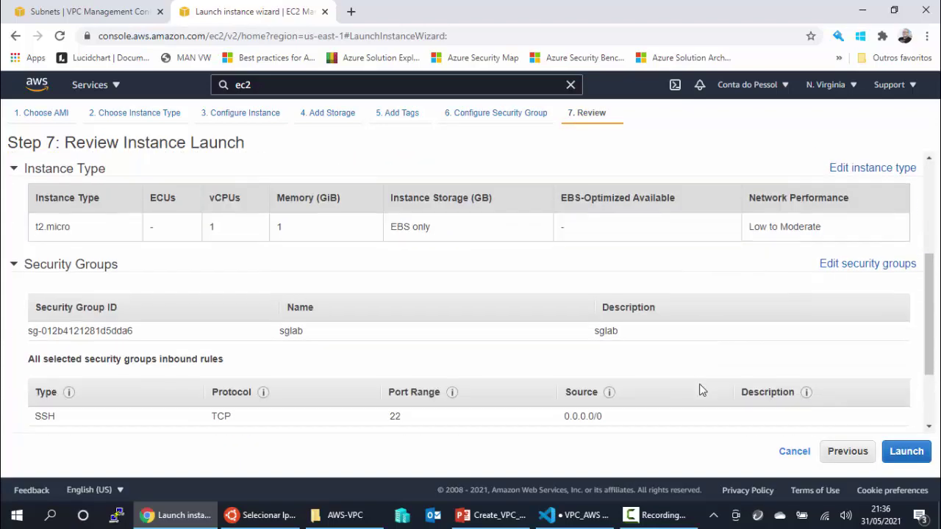
scroll(701, 391, "down", 1)
left_click(911, 451)
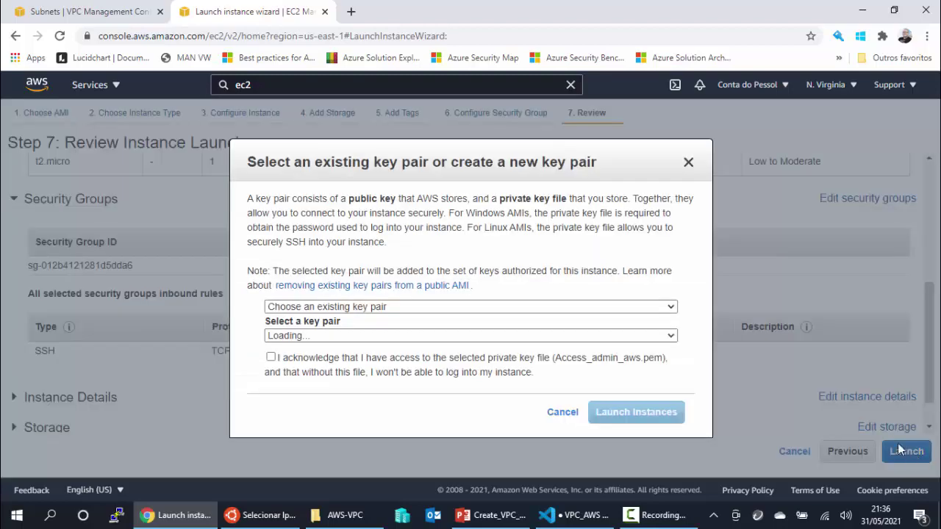
left_click(270, 358)
left_click(665, 412)
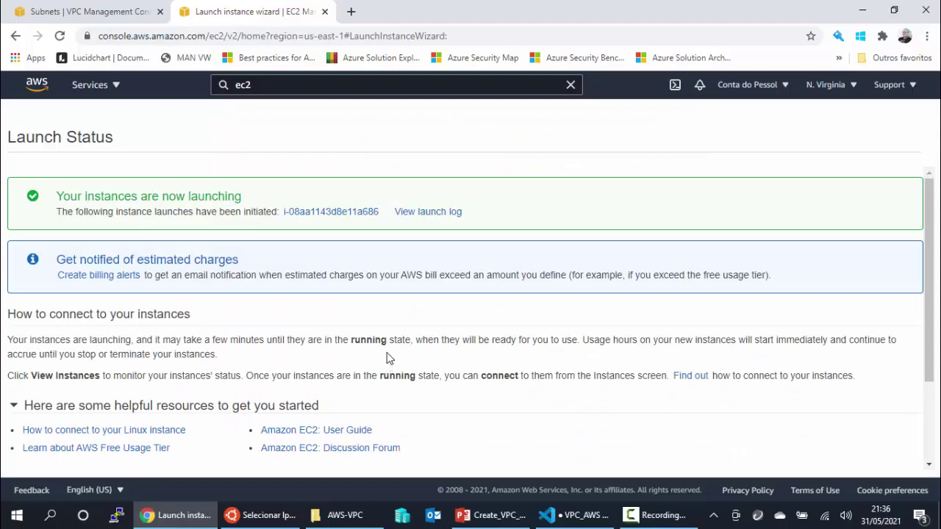
scroll(536, 360, "down", 2)
left_click(849, 460)
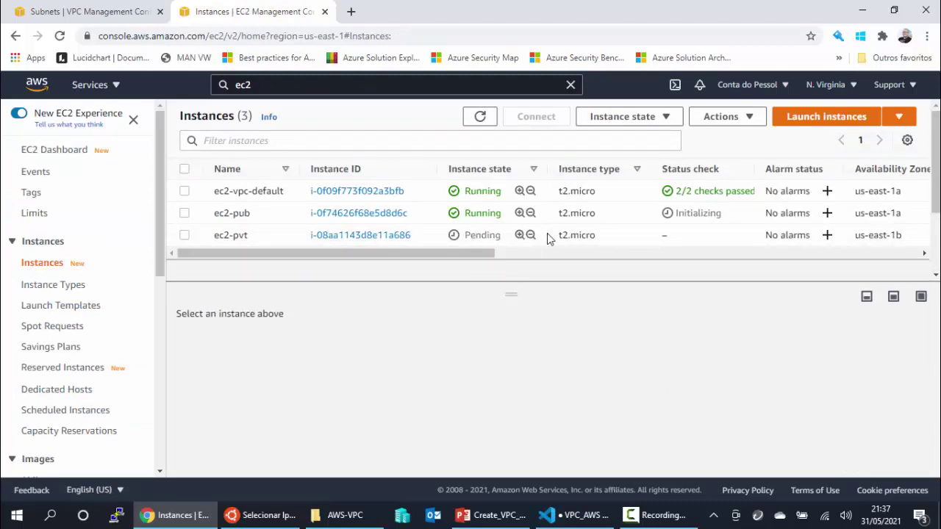
Refresh the instance statuses and examine the public and private IPv4 addresses of ec2-pub
left_click(479, 118)
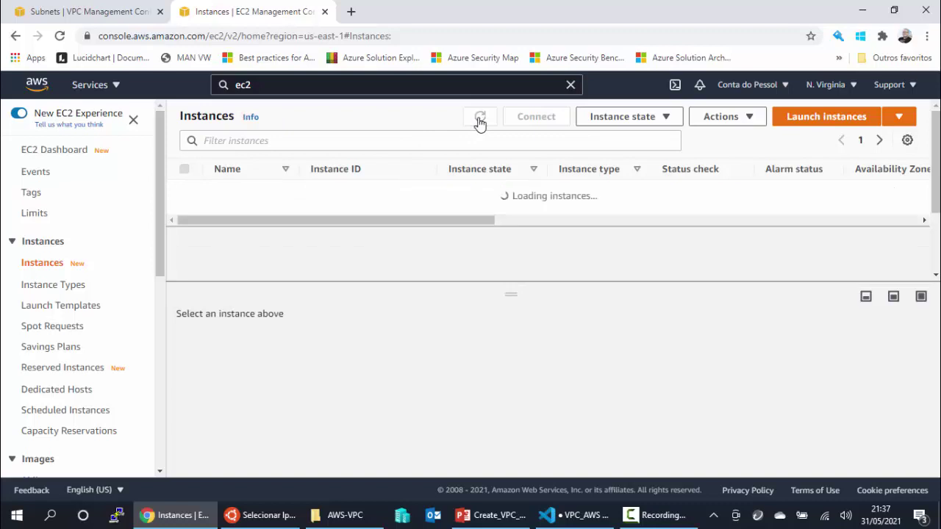
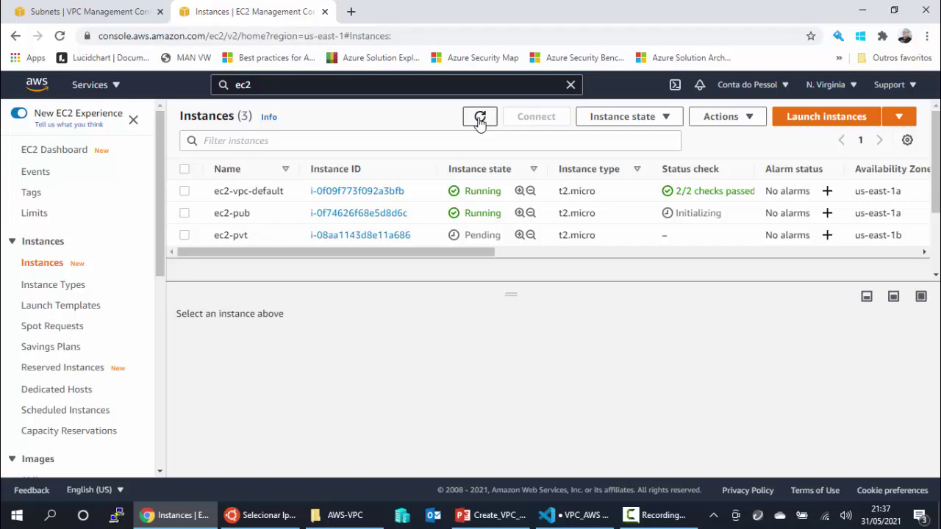
left_click(479, 119)
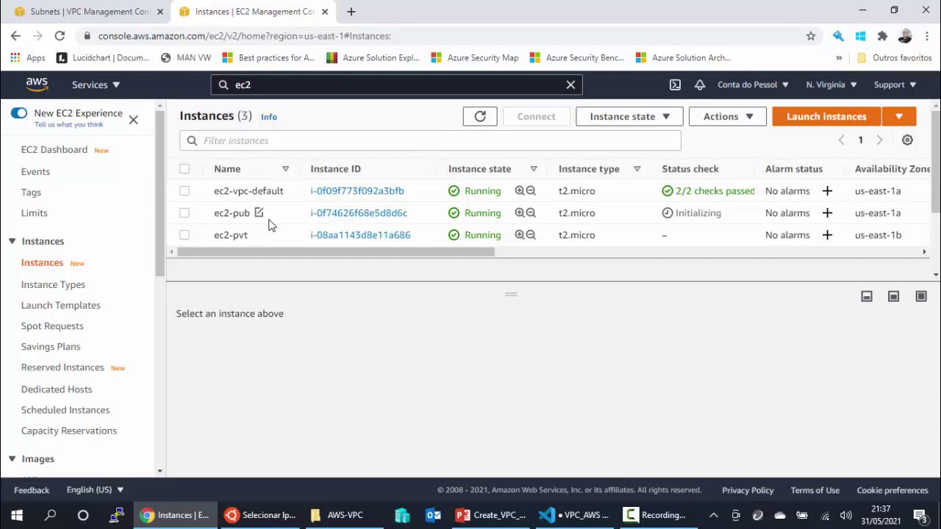
left_click(479, 119)
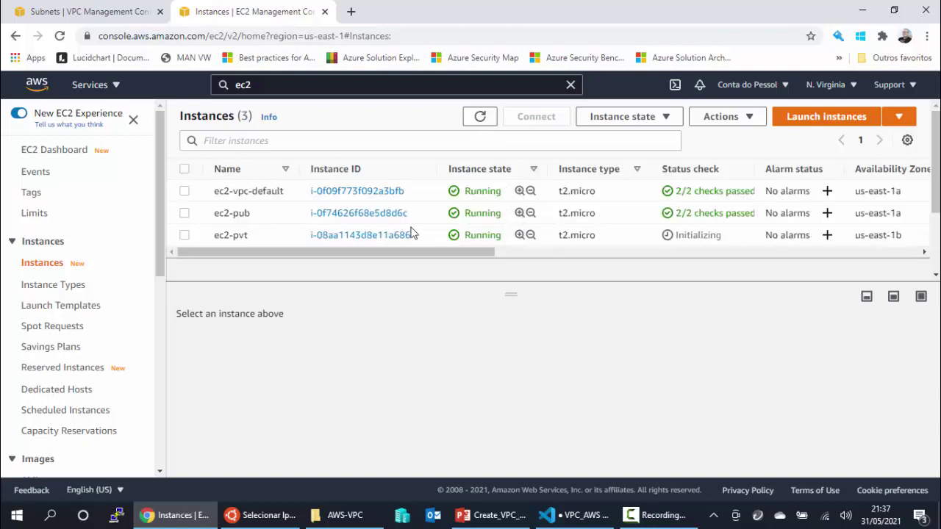
left_click(279, 217)
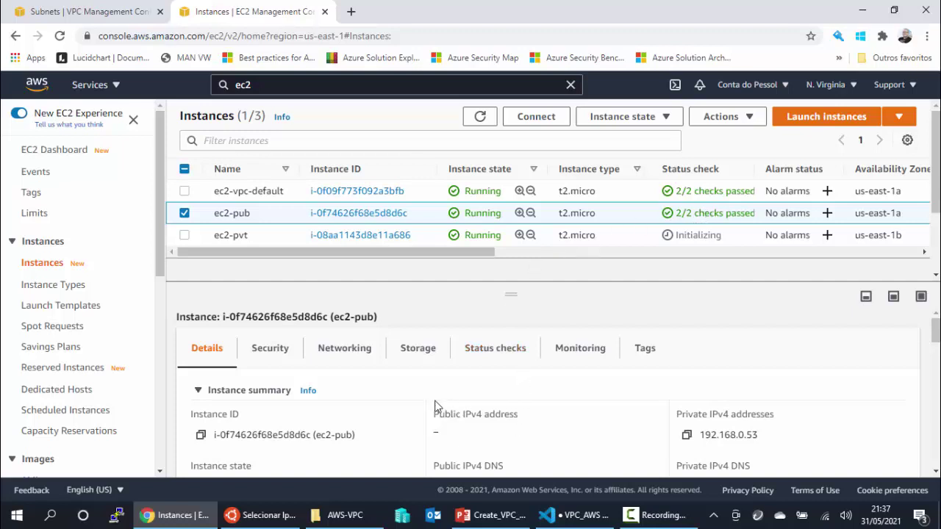
left_click_drag(433, 416, 520, 414)
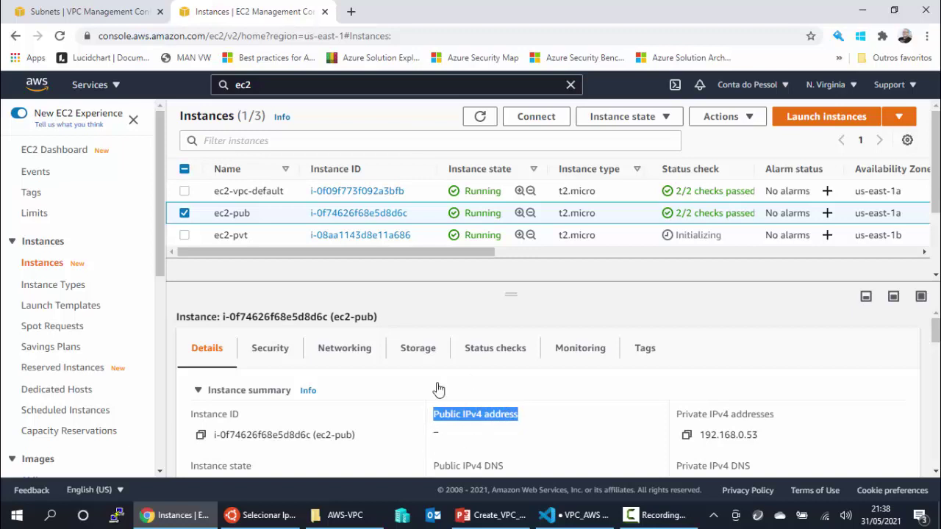
left_click(701, 435)
left_click_drag(701, 435, 762, 437)
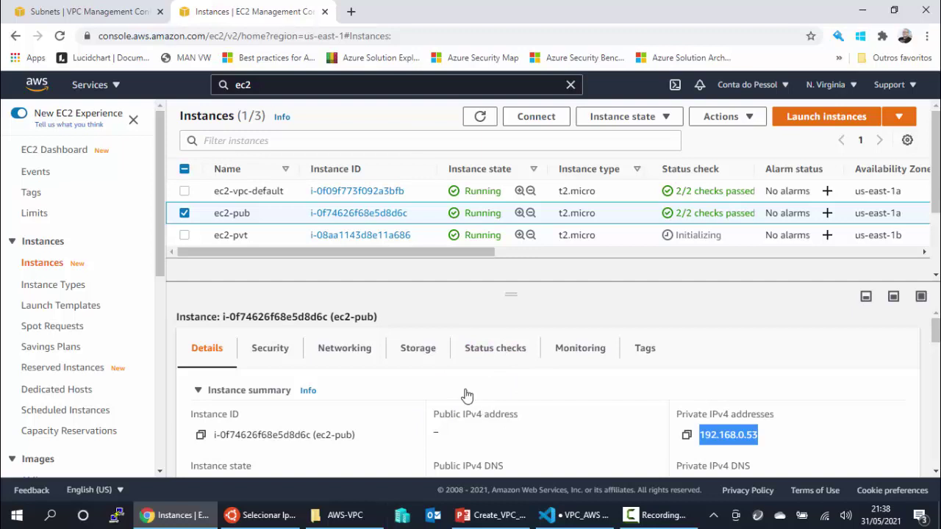
Allocate an Elastic IP address from Amazon's IPv4 pool in us-east-1, with a Name tag set to app-ip
scroll(90, 314, "down", 5)
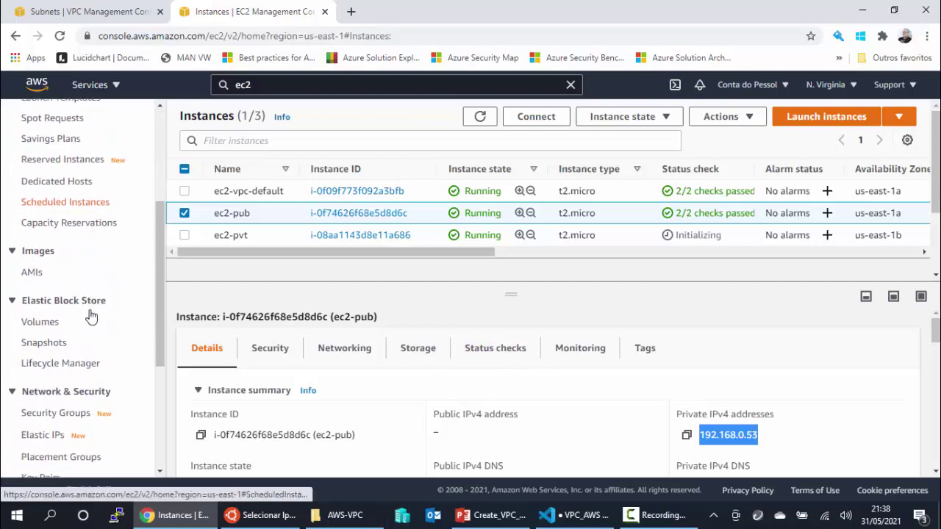
left_click(51, 305)
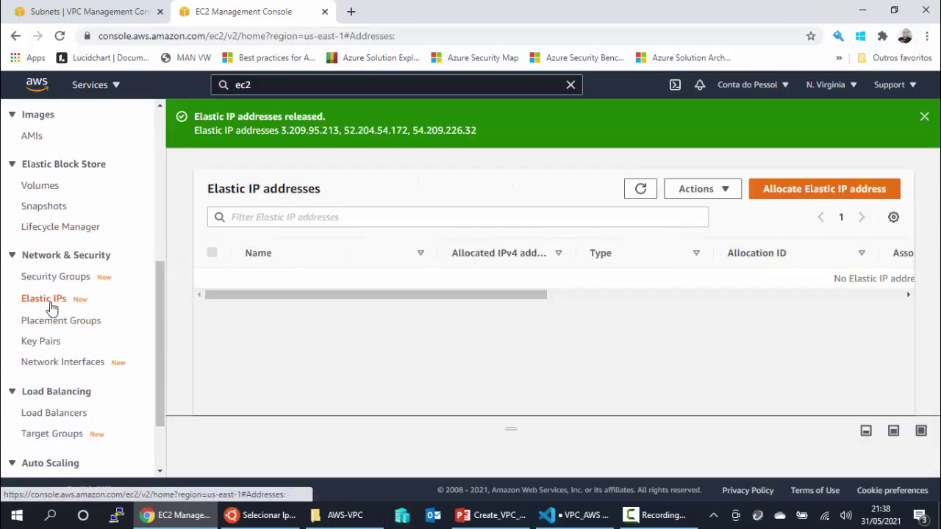
left_click(833, 192)
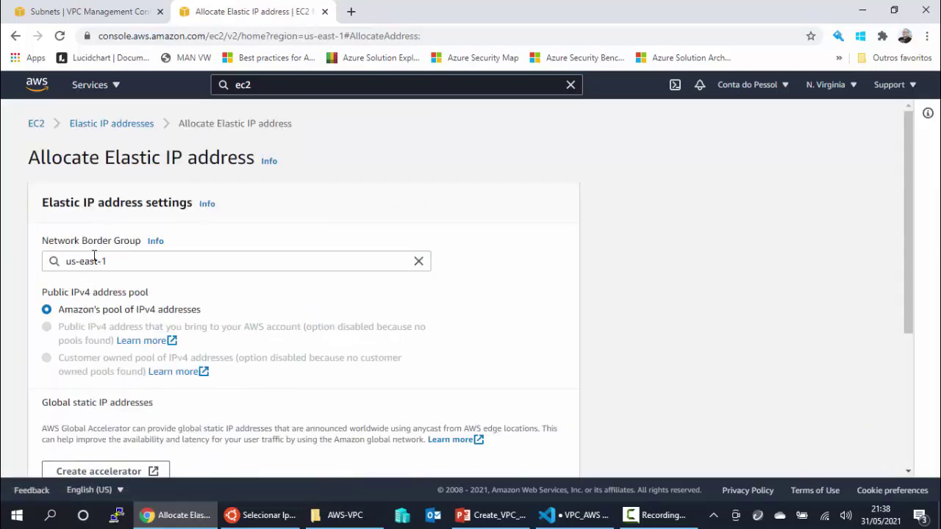
scroll(292, 340, "down", 1)
scroll(235, 274, "down", 2)
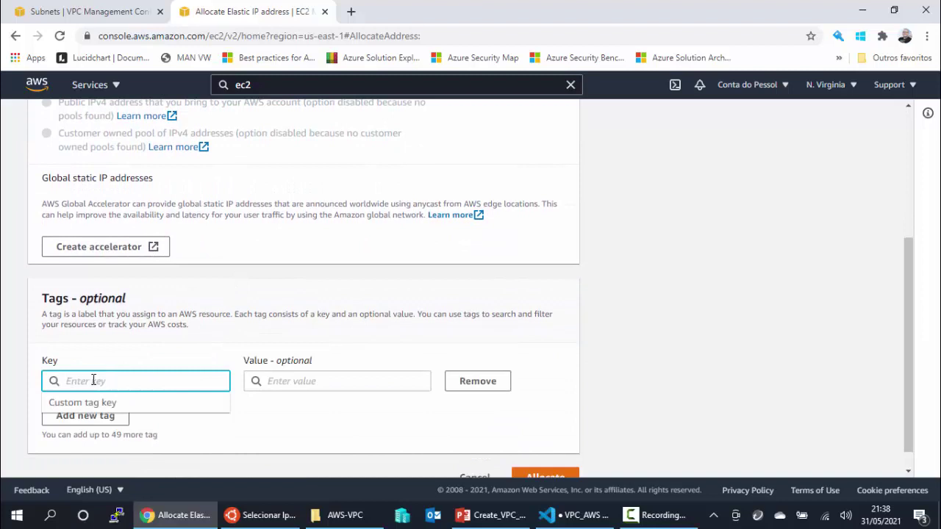
type("Name")
left_click(312, 383)
type("app-")
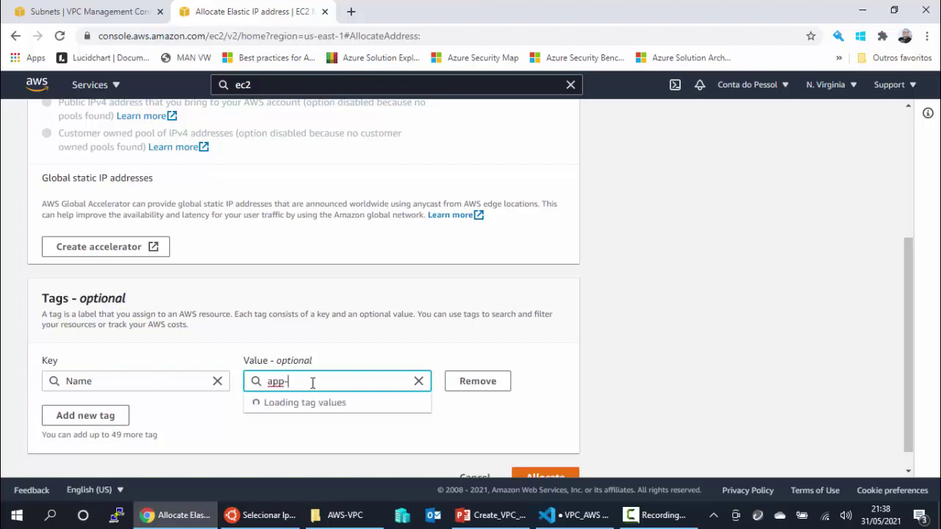
type("ip")
left_click(579, 375)
scroll(645, 406, "down", 1)
left_click(563, 455)
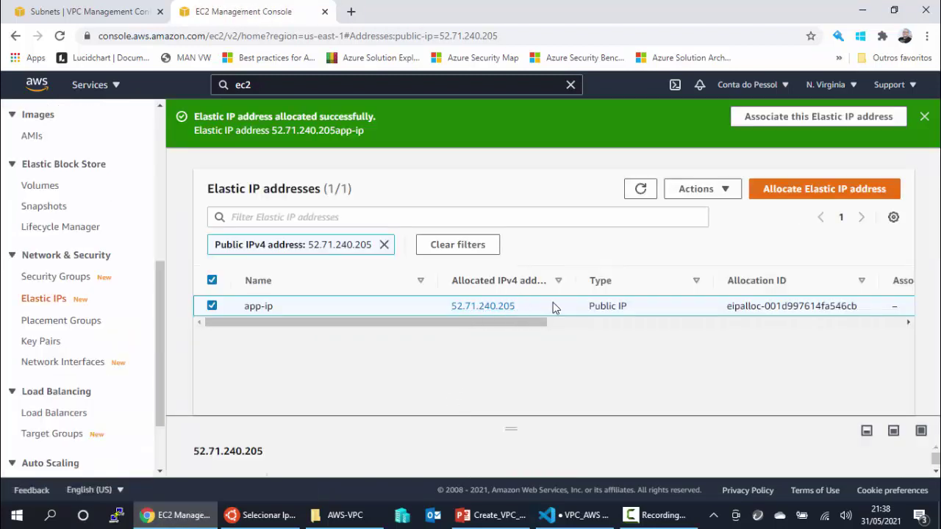
Associate the app-ip Elastic IP address with the ec2-pub instance
mouse_move(409, 306)
left_click(733, 192)
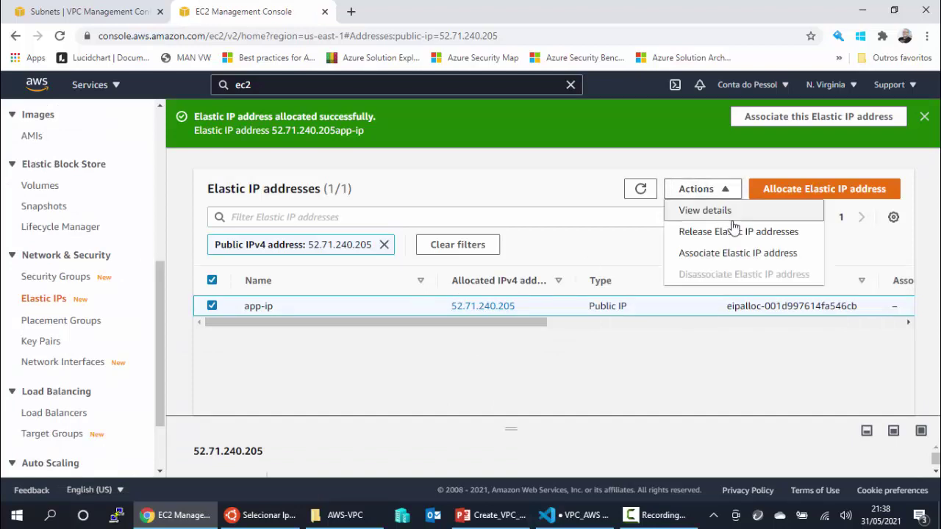
left_click(766, 256)
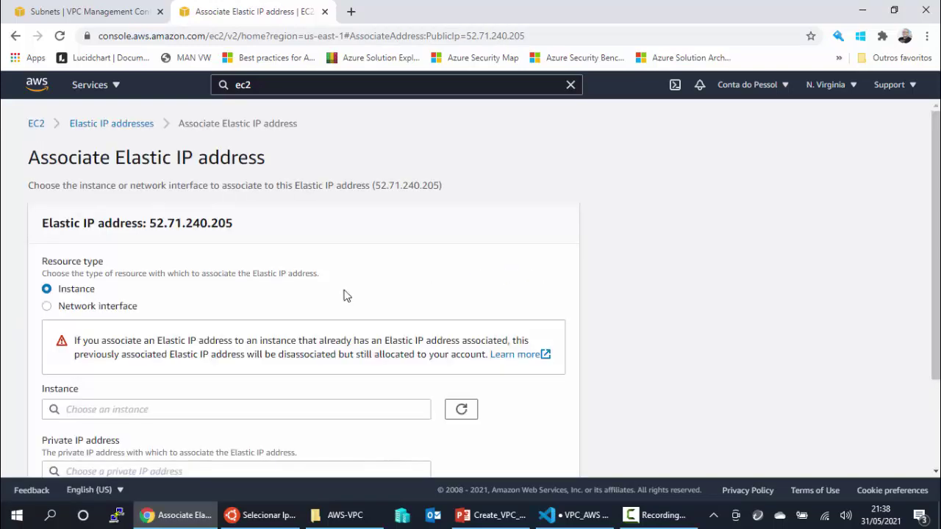
scroll(161, 302, "down", 3)
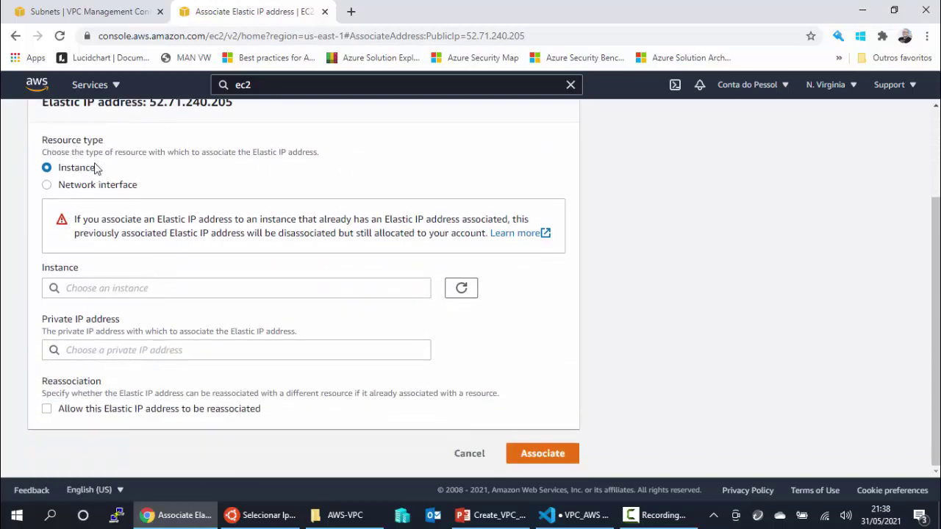
left_click(94, 287)
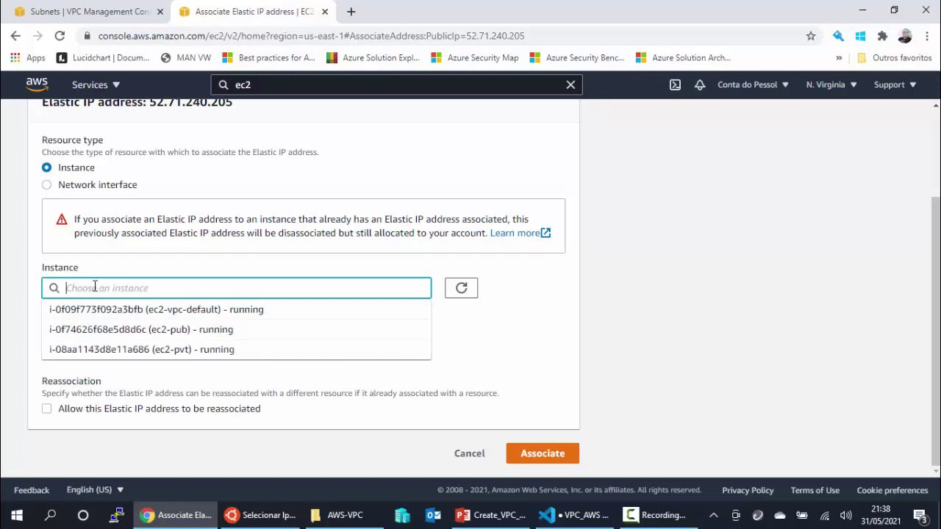
left_click(180, 330)
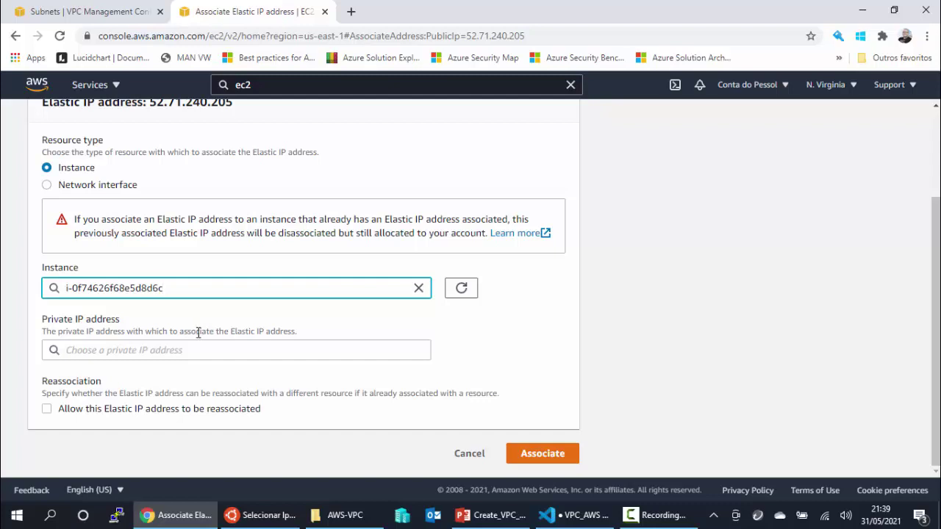
left_click(556, 455)
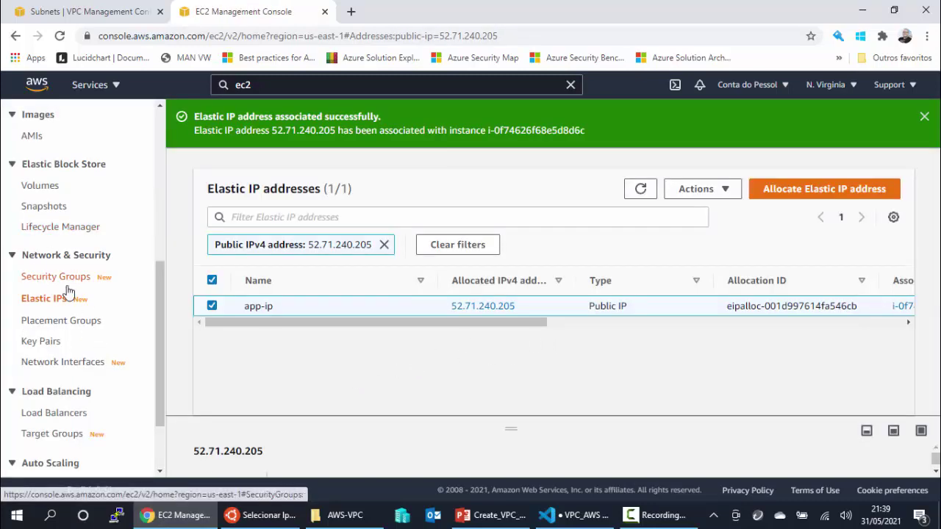
Go back to the instances list and refresh it
scroll(63, 287, "up", 3)
left_click(42, 194)
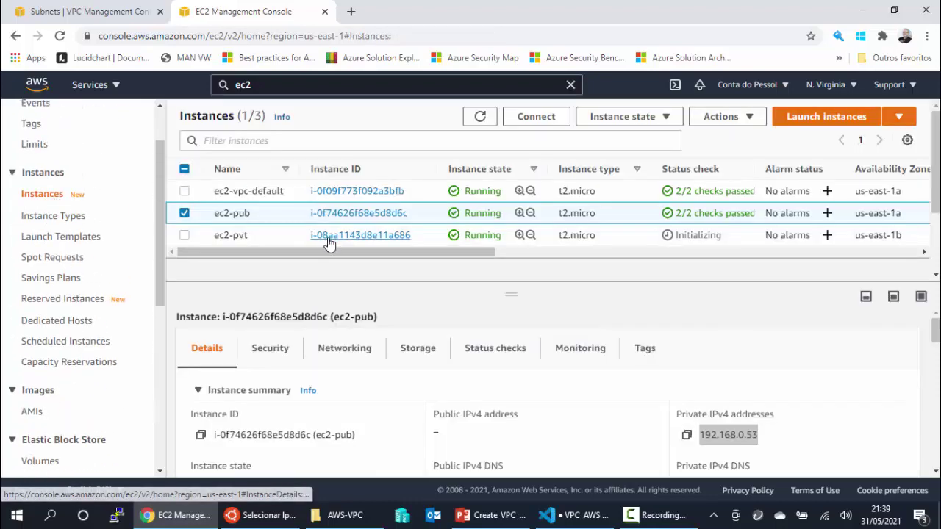
left_click(480, 116)
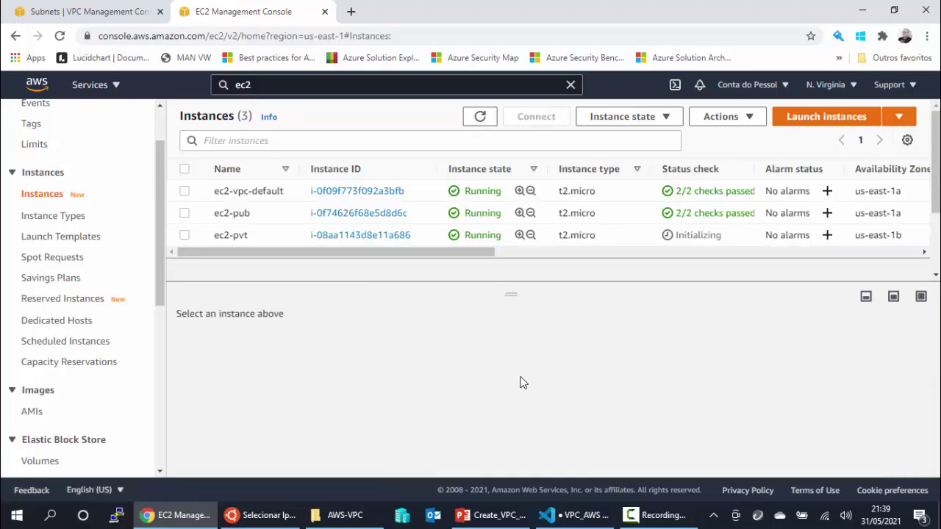
Copy the public IPv4 address of the ec2-pub instance and switch to the Ubuntu terminal
left_click(270, 219)
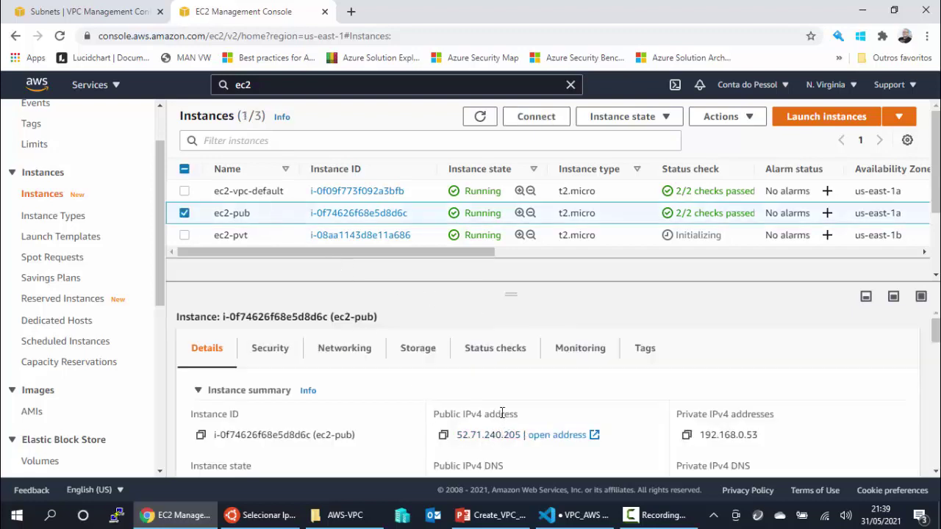
left_click(444, 436)
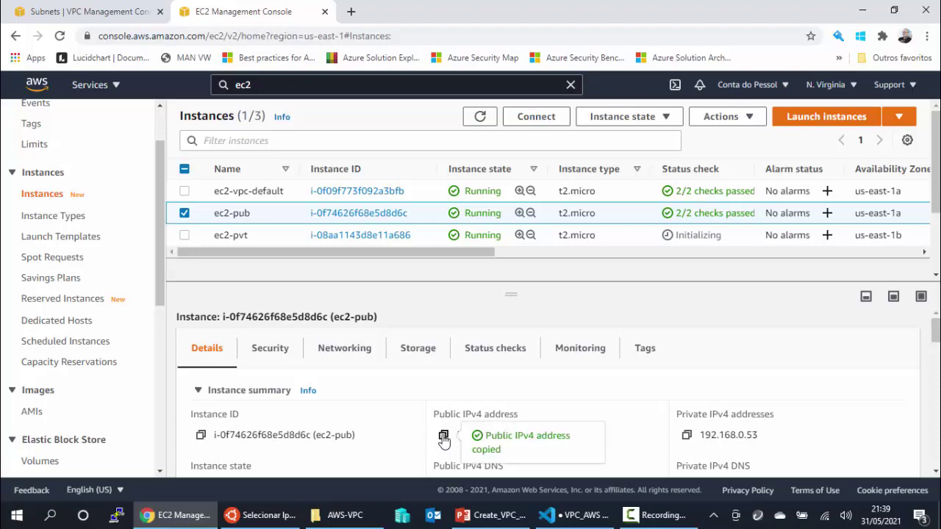
left_click(261, 514)
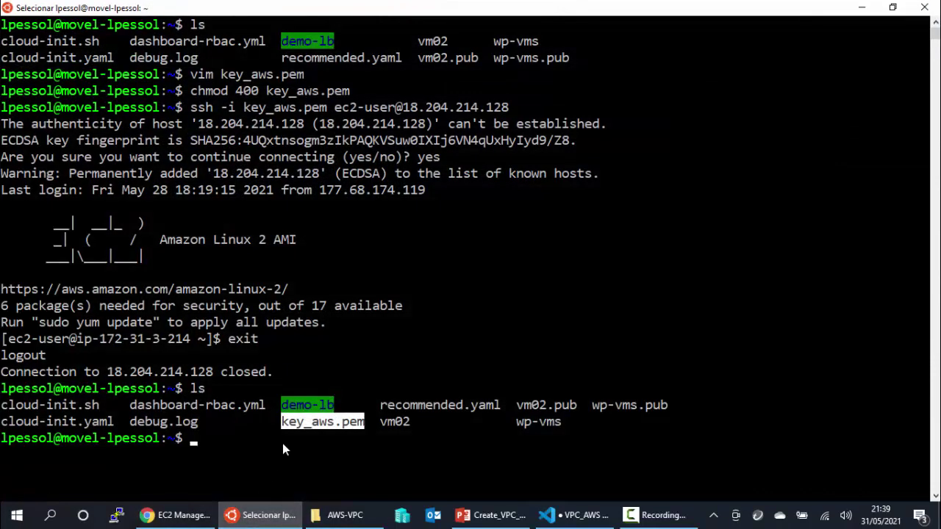
type("ssh -i ")
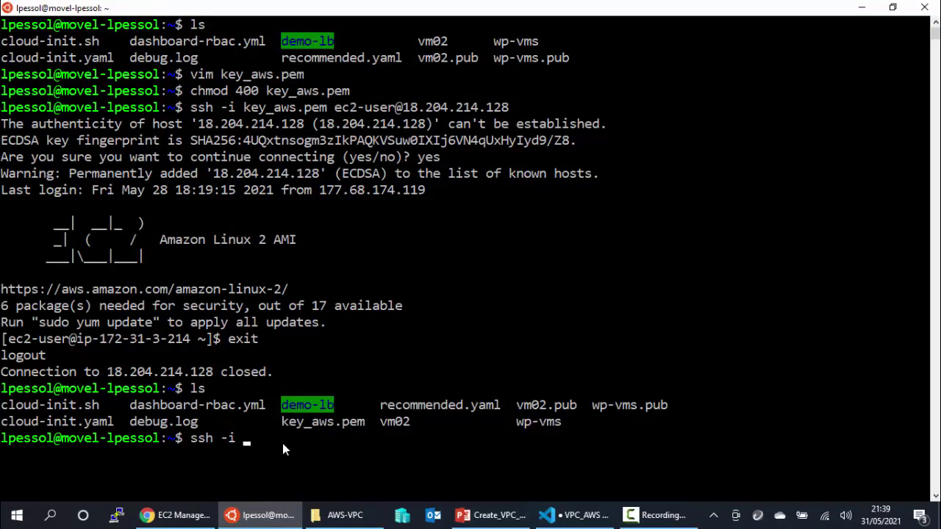
type("key")
key("Tab")
type("ec2-user@")
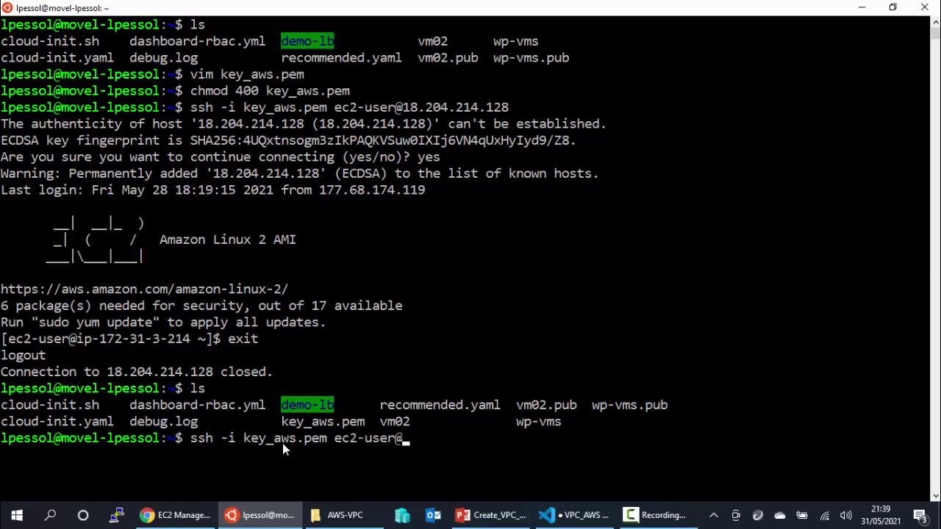
right_click(426, 438)
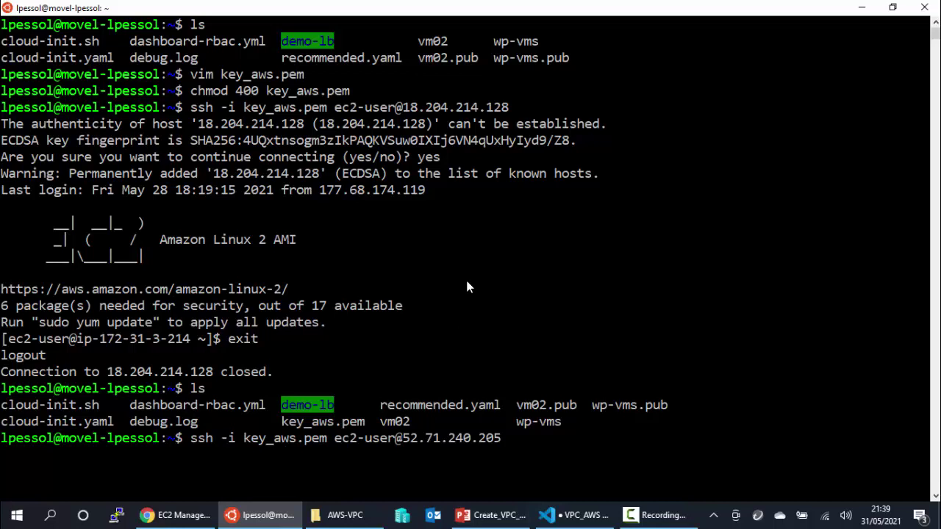
key("Return")
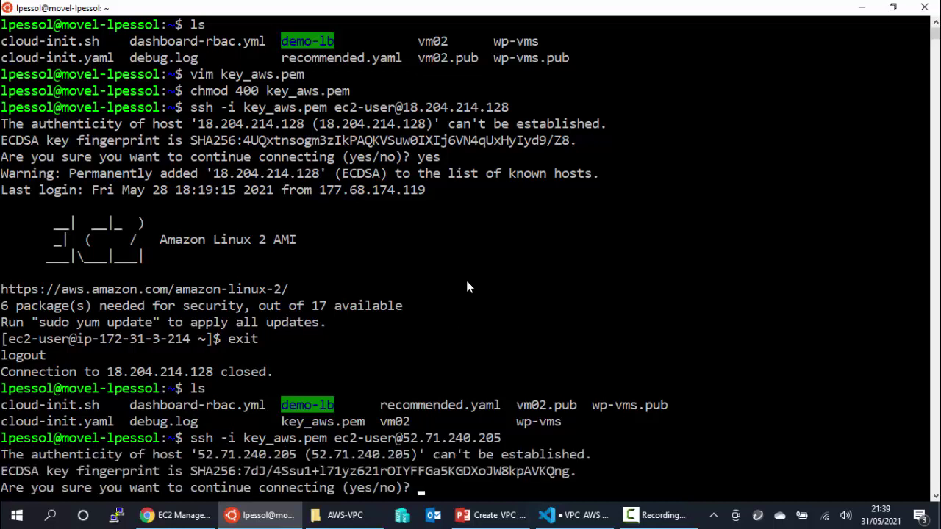
type("yes")
key("Return")
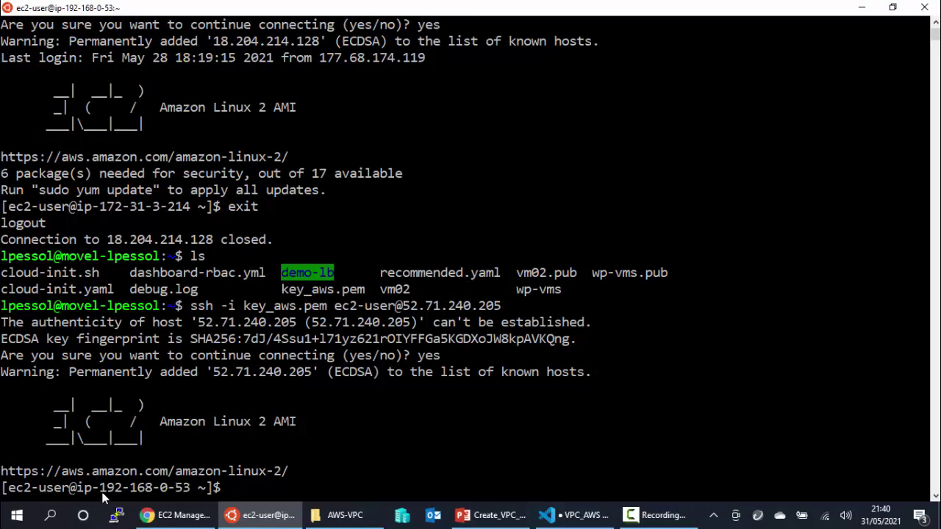
Compare the shell prompt's IP with ec2-pub's private IPv4 address in the EC2 console, and check ec2-pvt's addresses
left_click_drag(100, 487, 186, 494)
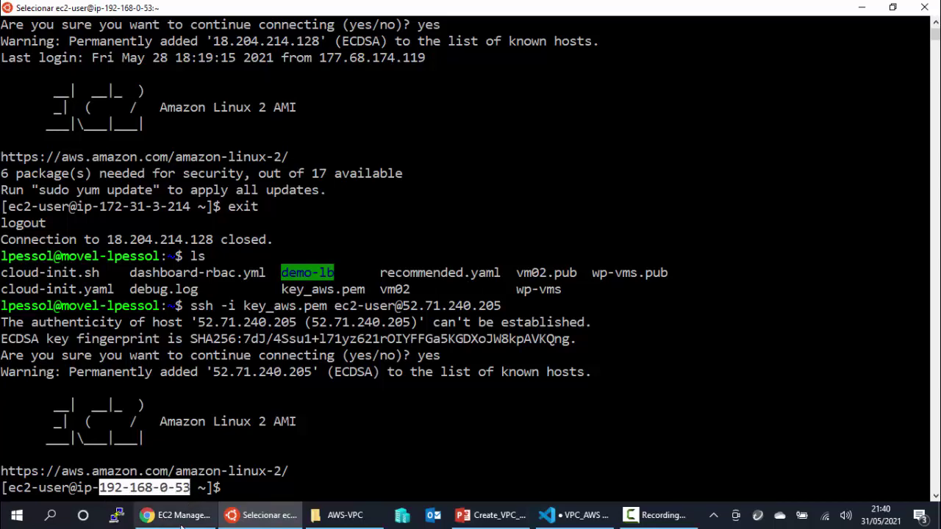
left_click(174, 514)
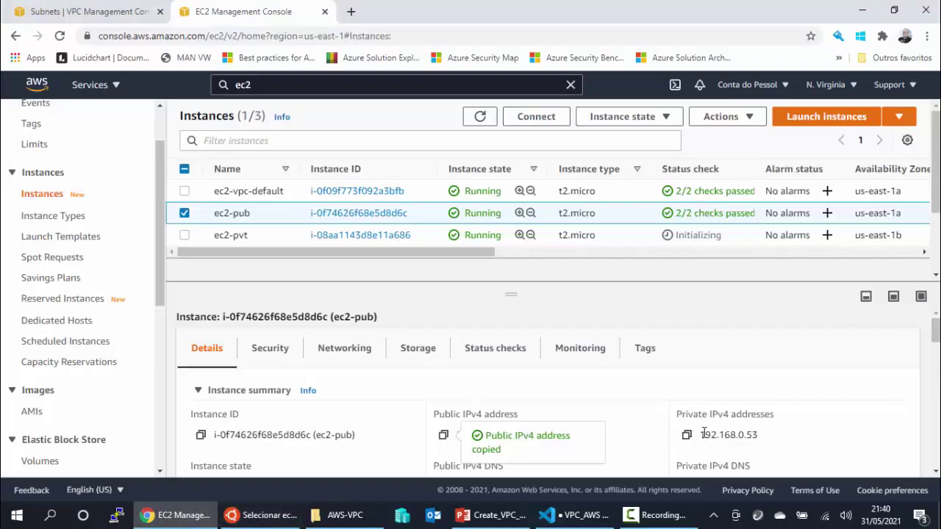
left_click_drag(699, 434, 761, 435)
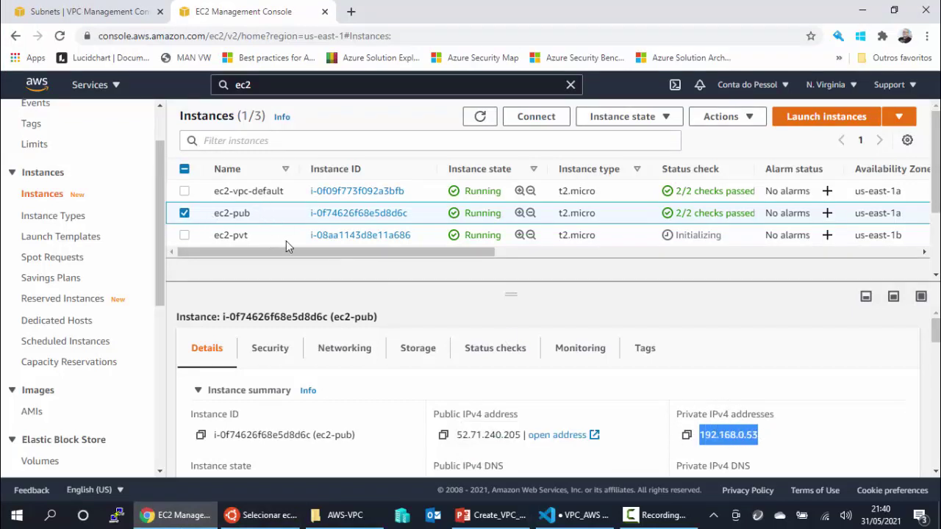
left_click(276, 239)
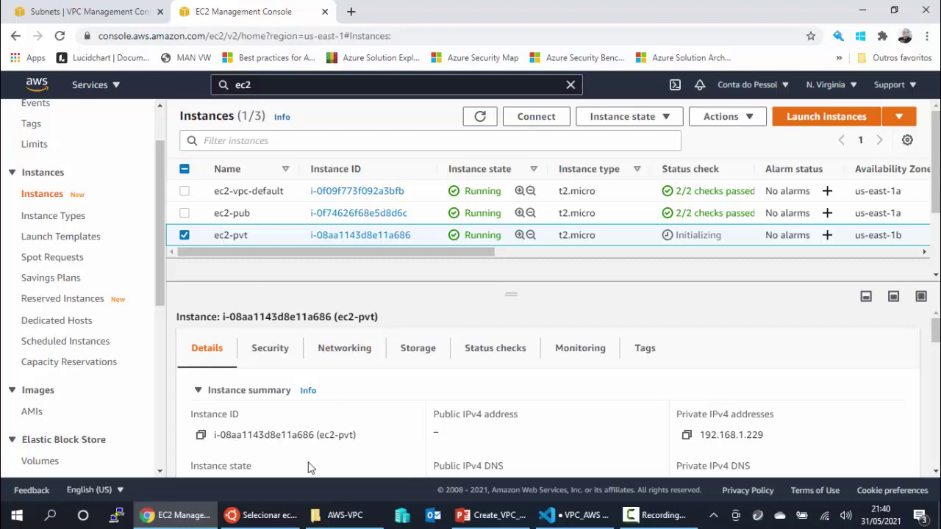
Return to the Ubuntu terminal and open a root shell on ec2-pub with sudo su
left_click(297, 514)
left_click(313, 487)
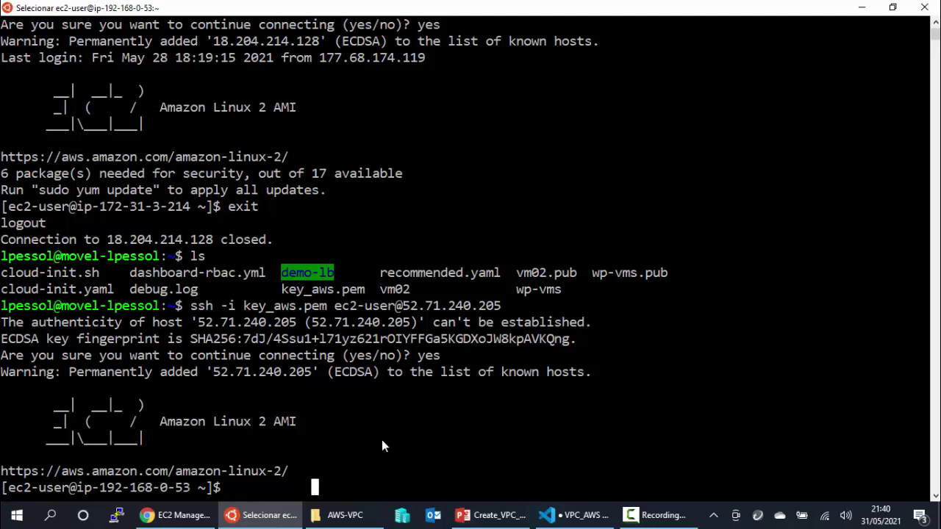
type("sudo su")
key("Return")
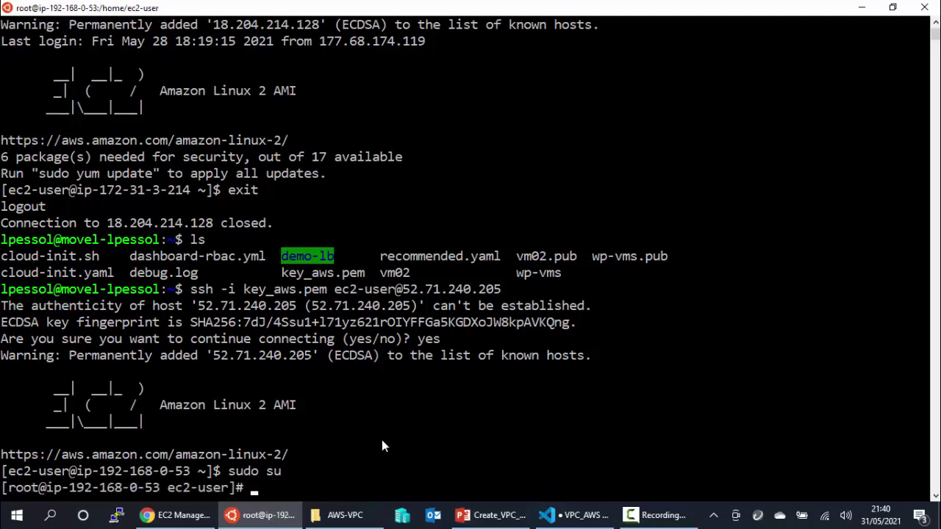
Test ec2-pub's internet access with yum update and decline the package installation with n
type("yum updae")
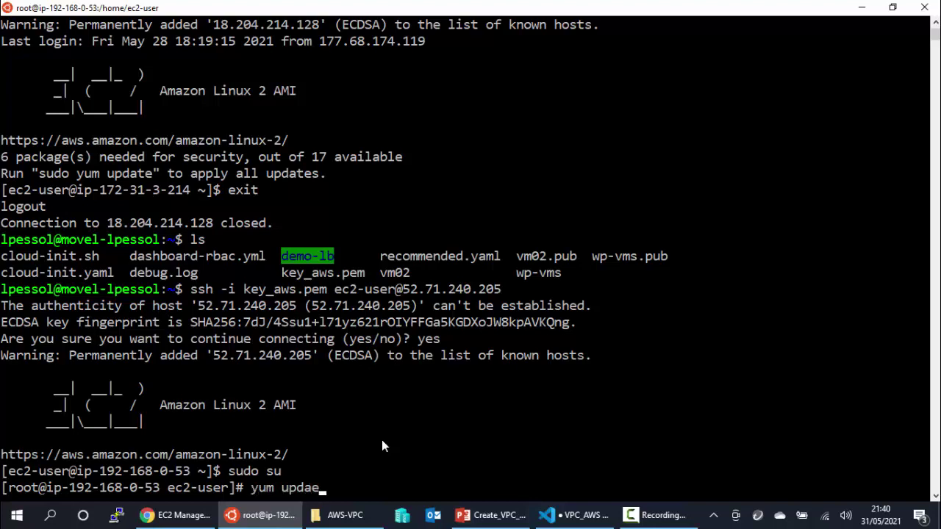
key("BackSpace")
type("te")
key("Return")
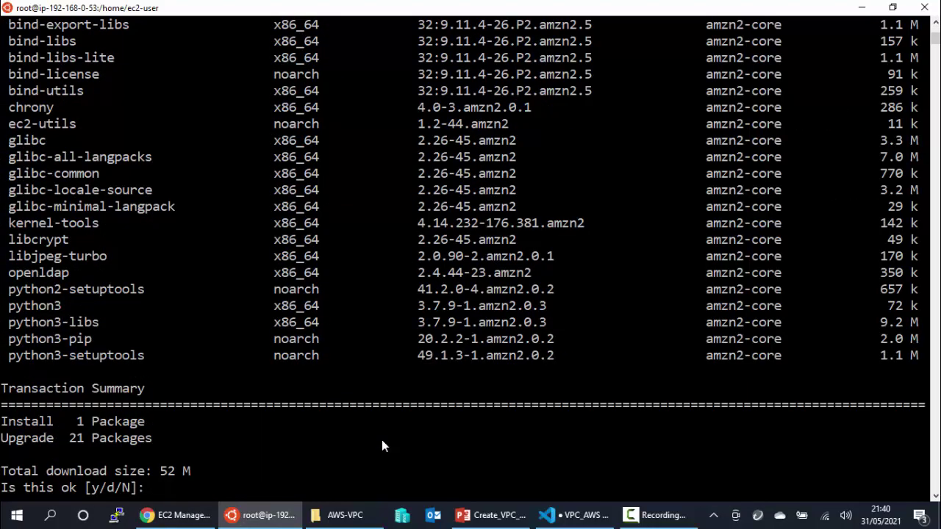
type("n")
key("Return")
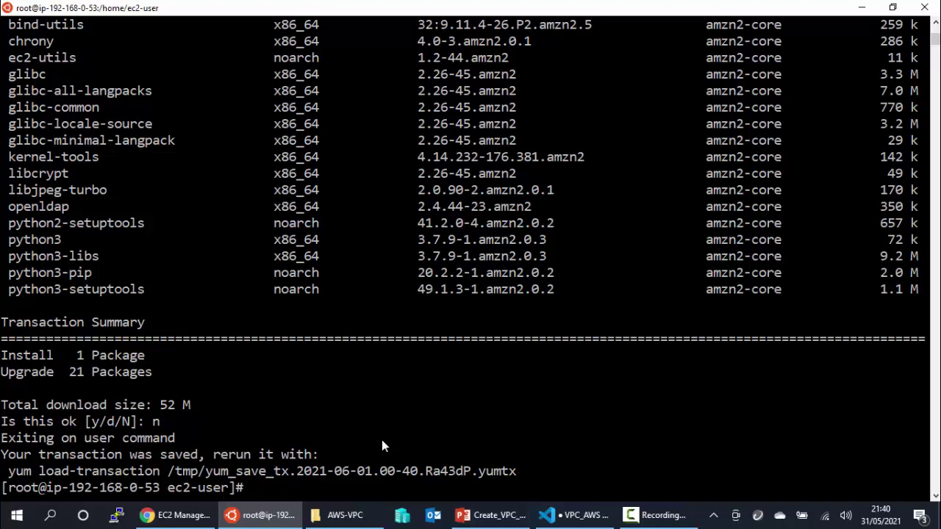
Exit the root shell and close the SSH session to ec2-pub
type("exit")
key("Return")
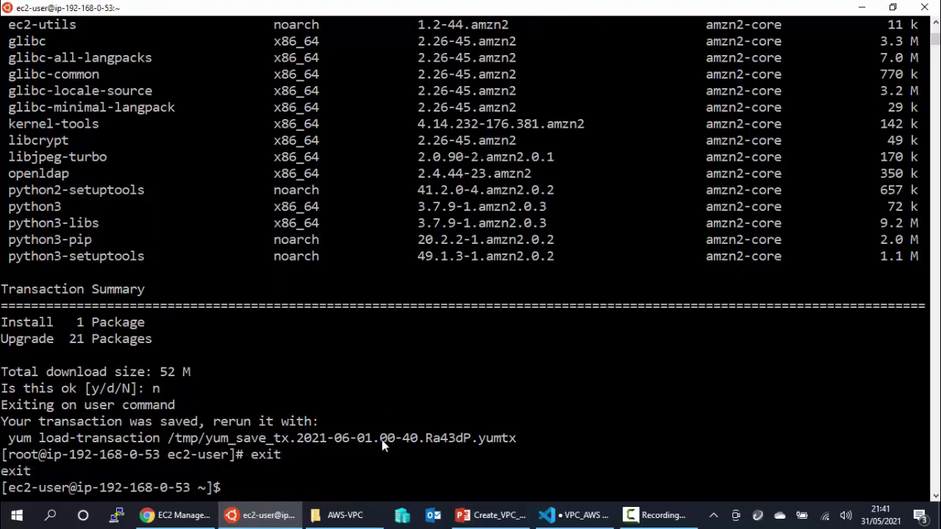
type("exit")
key("Return")
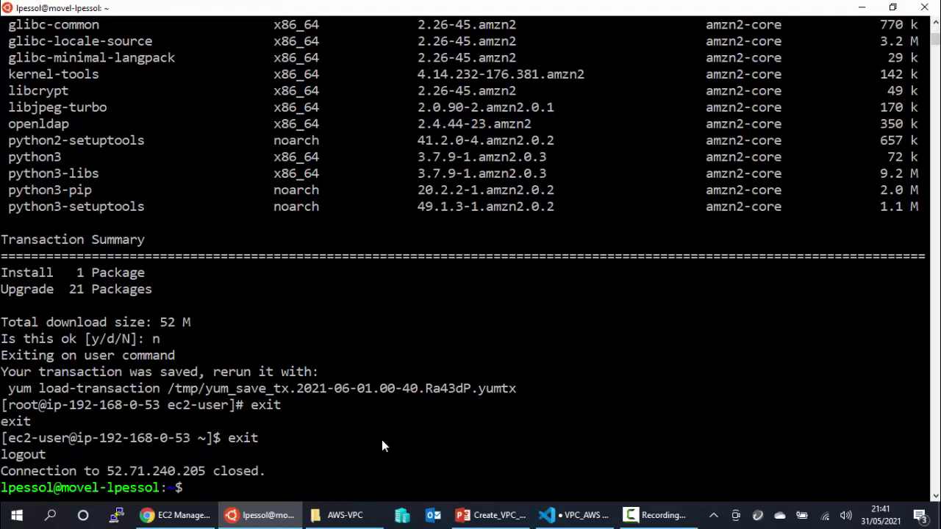
List the local files, display key_aws.pem with cat, and copy the entire RSA private key including its BEGIN and END lines
type("ls")
key("Return")
left_click_drag(284, 472, 360, 478)
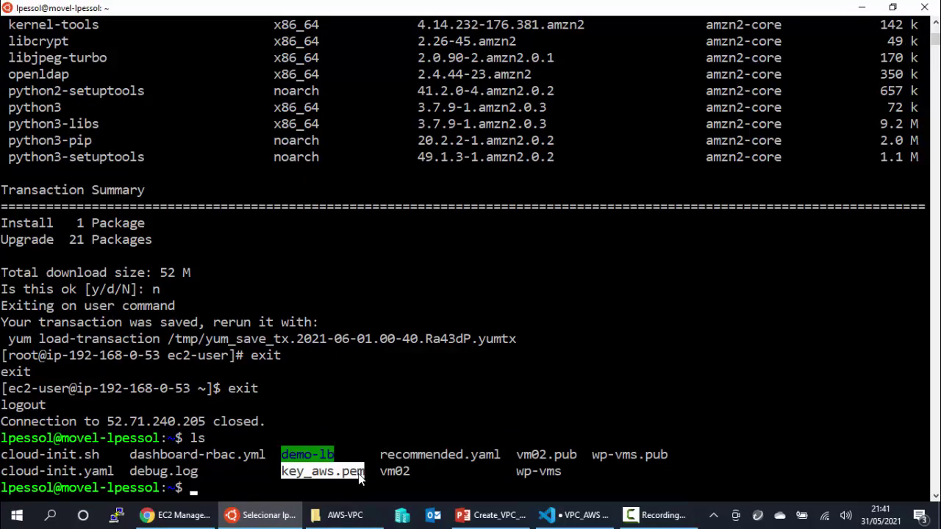
right_click(360, 477)
type("cat")
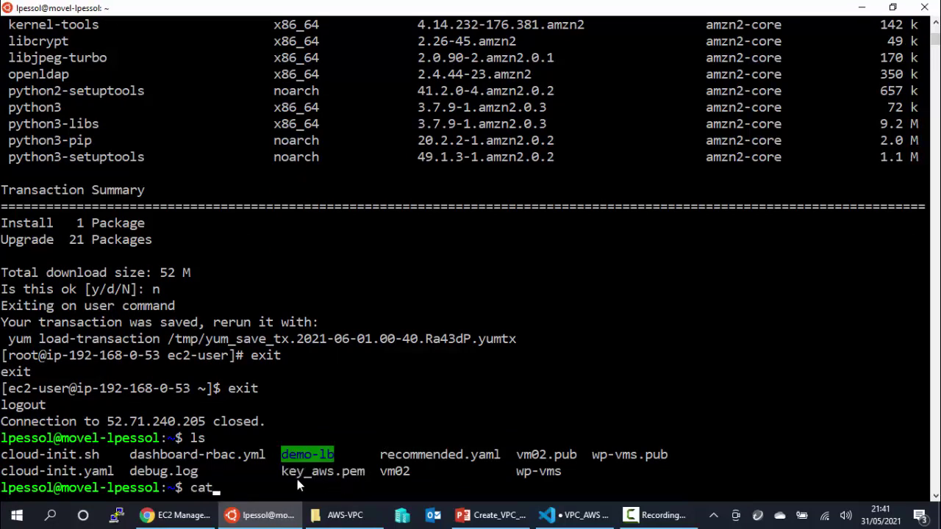
right_click(302, 486)
key("Return")
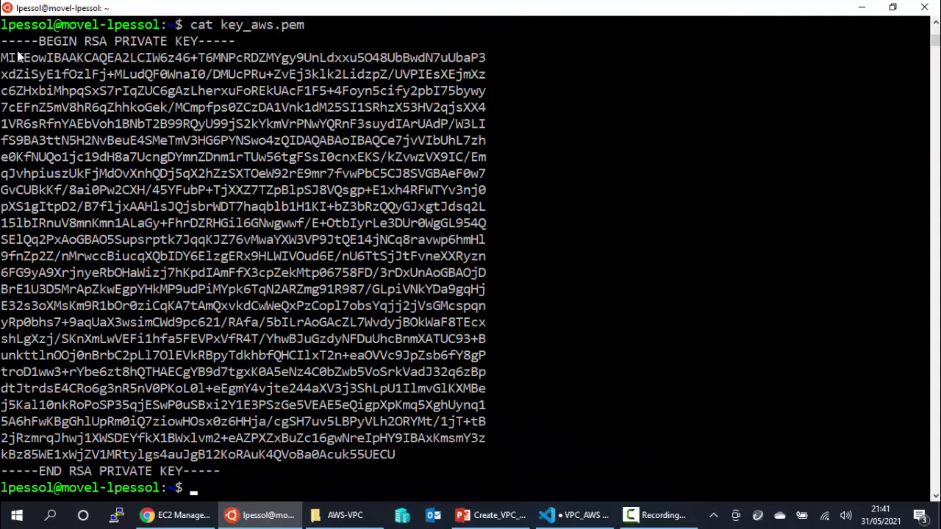
left_click_drag(3, 36, 214, 466)
right_click(214, 466)
key("Up")
key("Up")
key("Up")
key("Return")
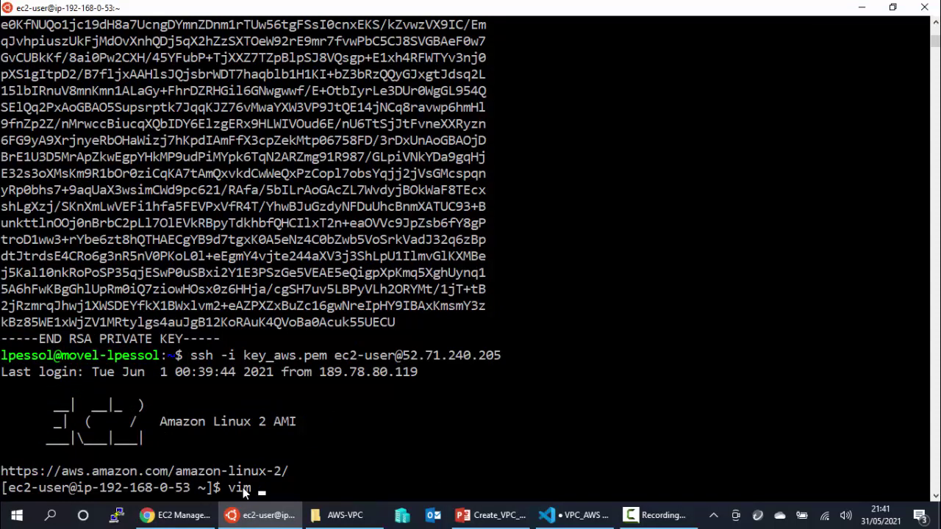
Create key.pem on ec2-pub with vim, paste the copied RSA private key, save it, and set its permissions to 400
type("vim key.pem")
key("Return")
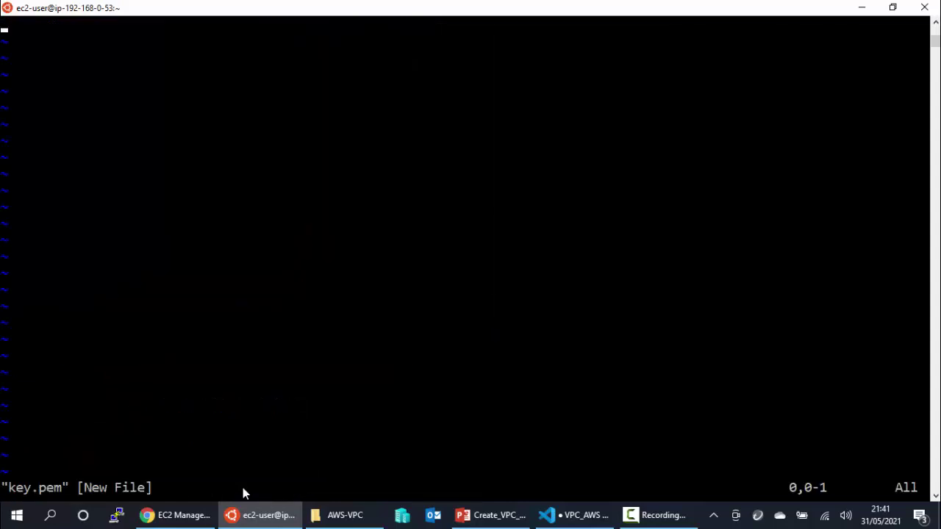
key("i")
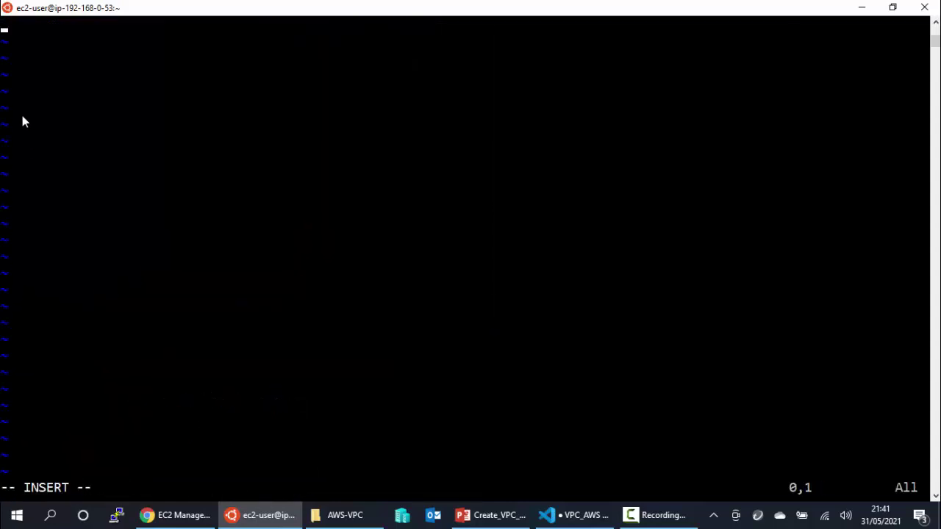
right_click(21, 36)
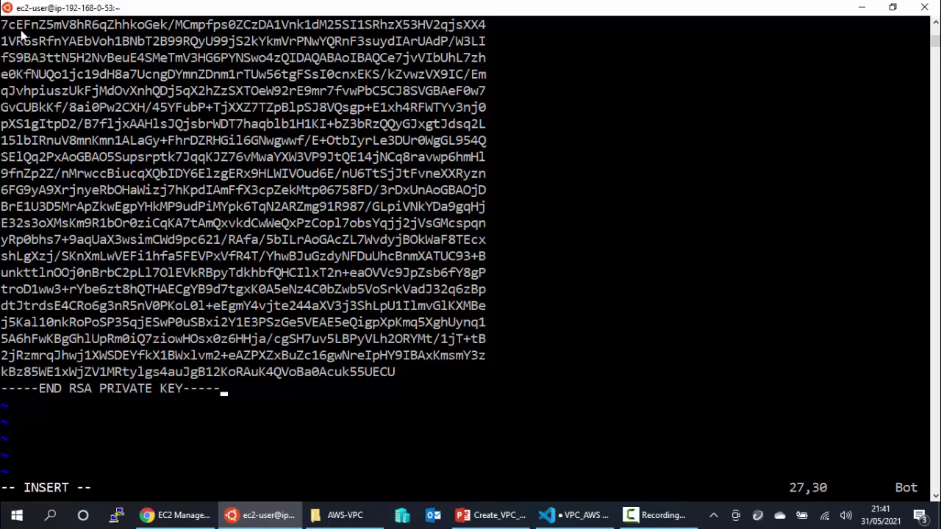
key("Escape")
type(":")
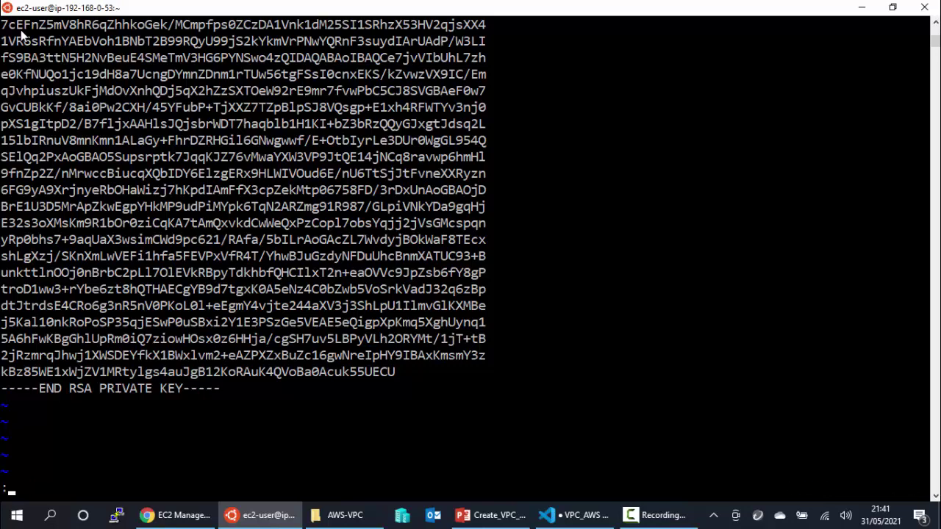
type("x")
key("Return")
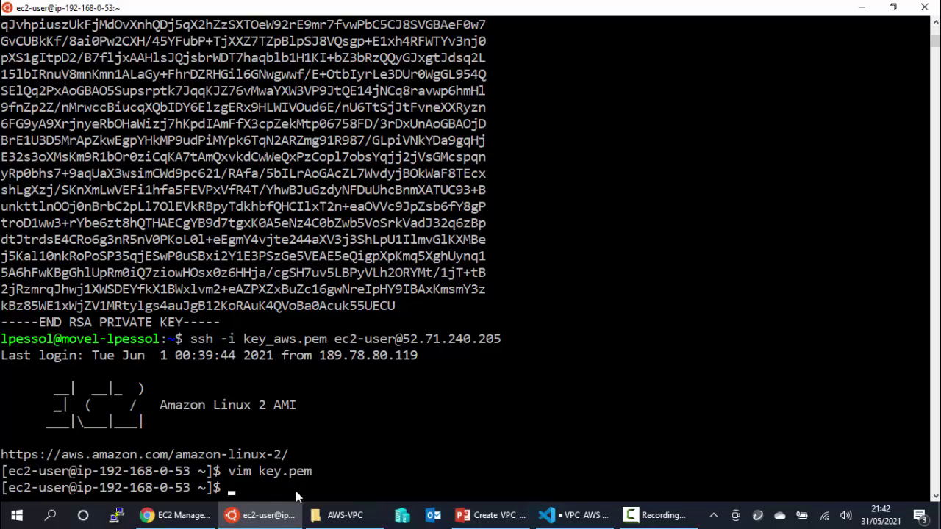
type("chmod 400 key.pem")
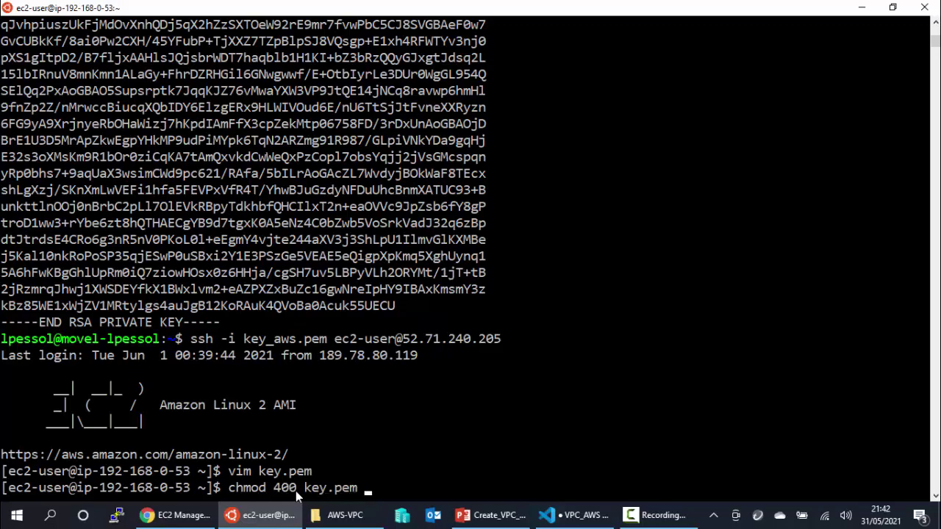
key("Return")
type("ssh -i")
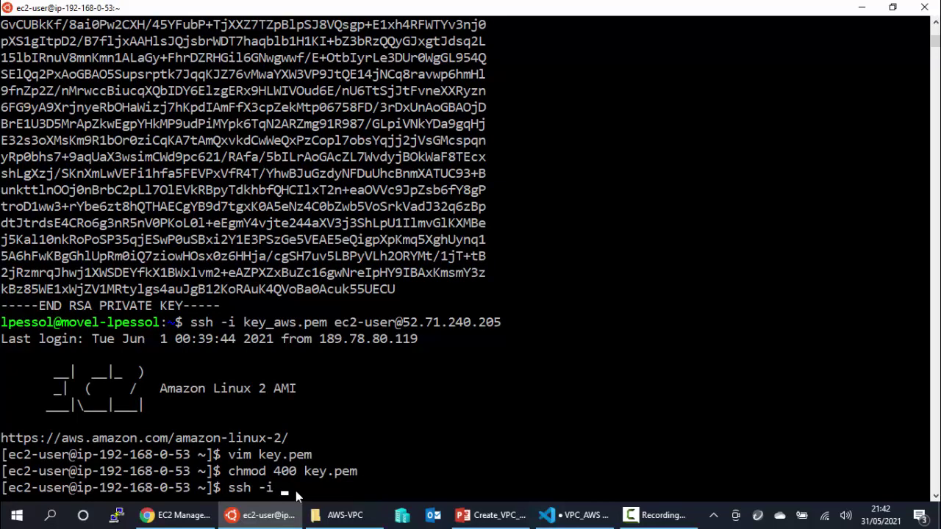
type(" key.pem ec2-user@")
left_click(184, 514)
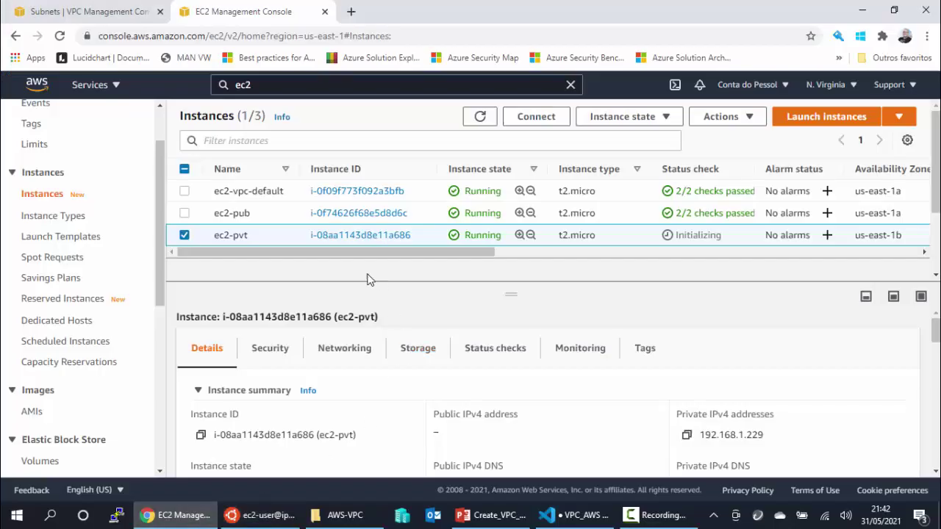
left_click(688, 437)
left_click(261, 514)
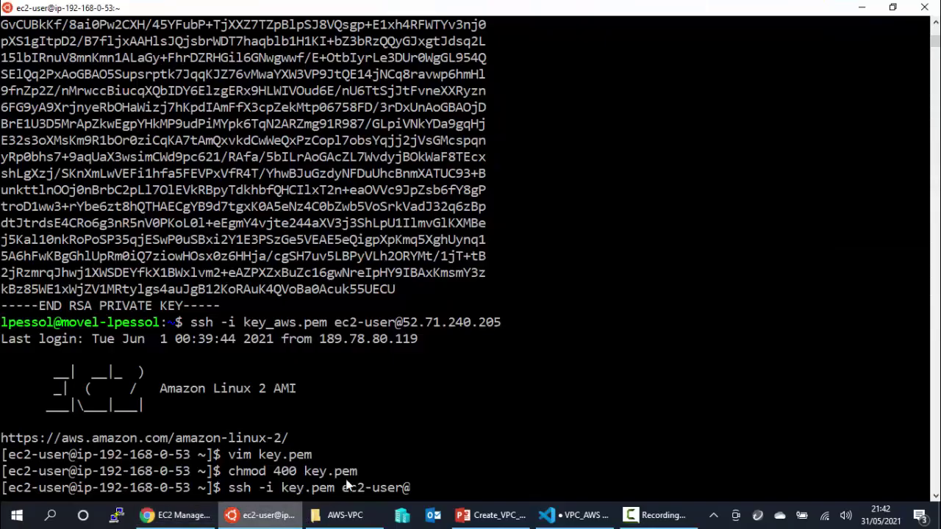
right_click(447, 482)
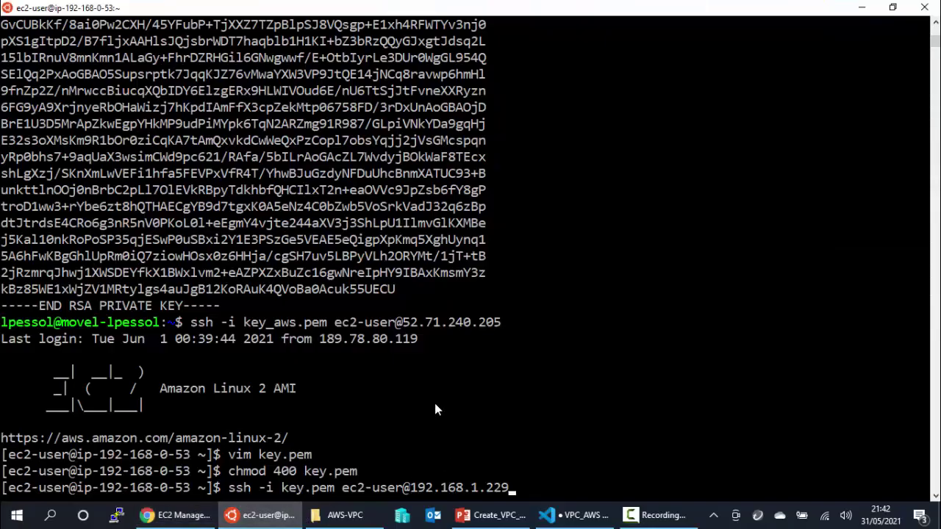
key("Return")
type("yes")
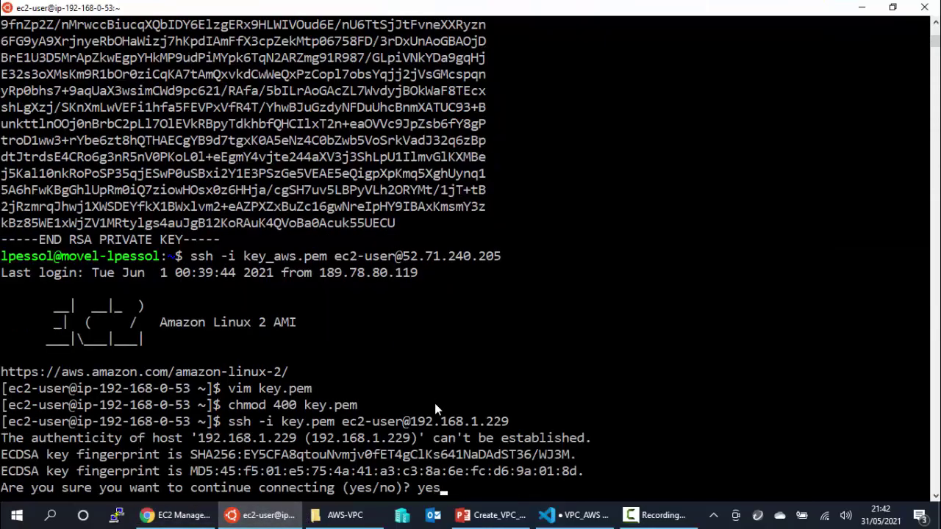
key("Return")
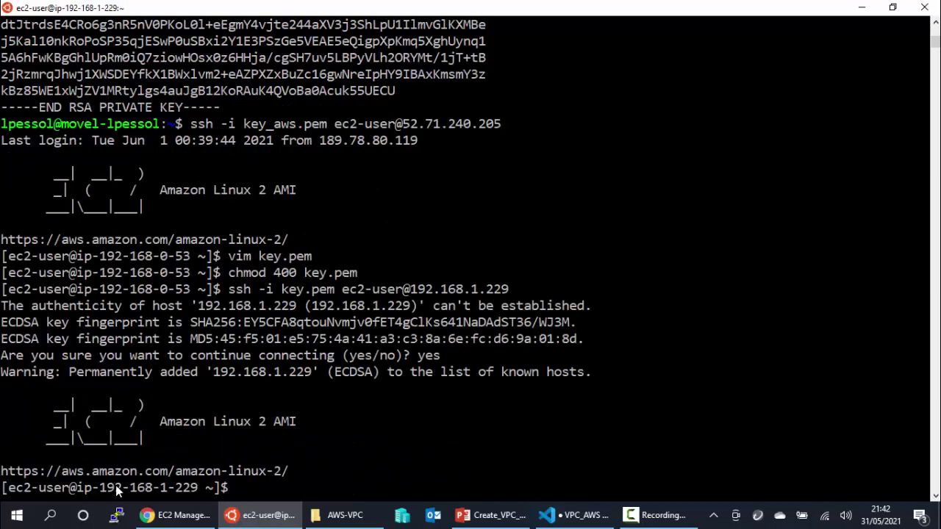
Become root on ec2-pvt with sudo su, try to update its packages with yum update, and interrupt the command
left_click_drag(99, 489, 195, 498)
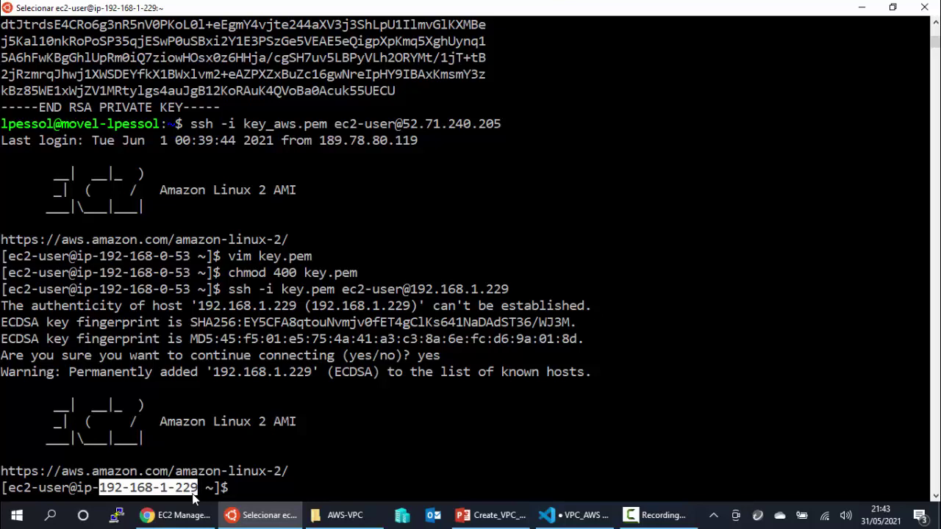
right_click(321, 487)
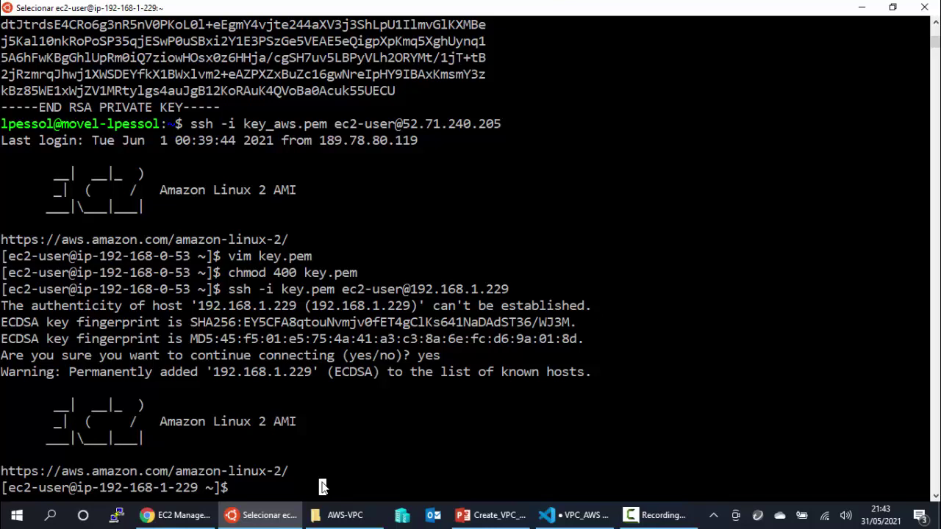
type("sudo su")
key("Return")
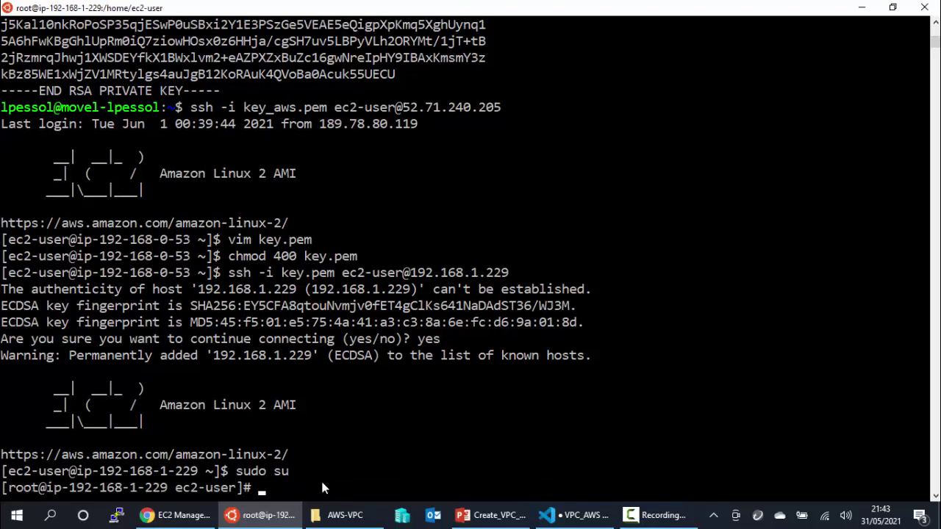
type("yum update")
key("Return")
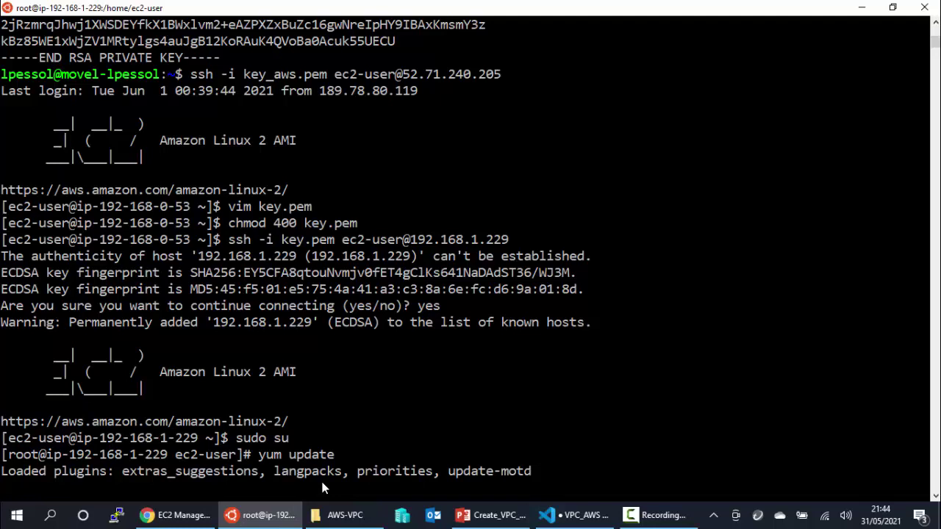
key("ctrl+c")
key("ctrl+c")
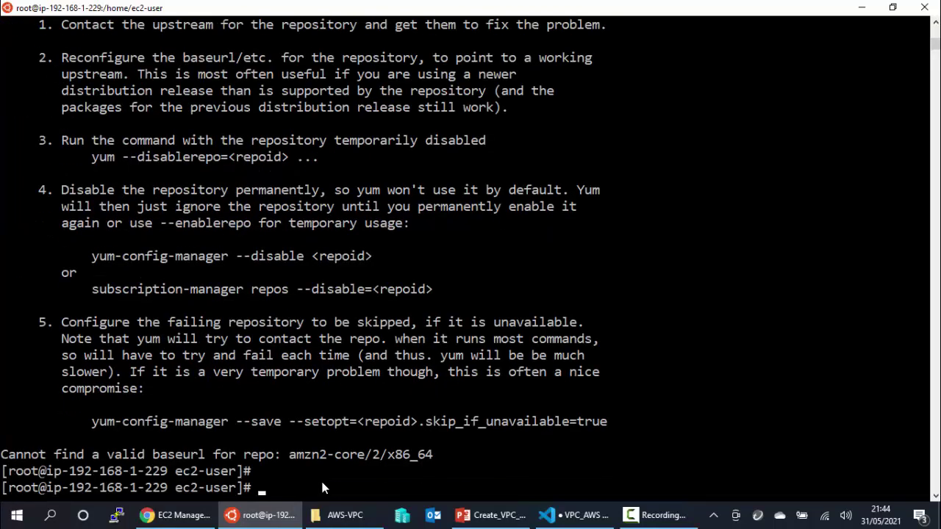
Switch to the EC2 console in Chrome and allocate an Elastic IP from Amazon's pool, tagged Name = pvt-ip
left_click(175, 514)
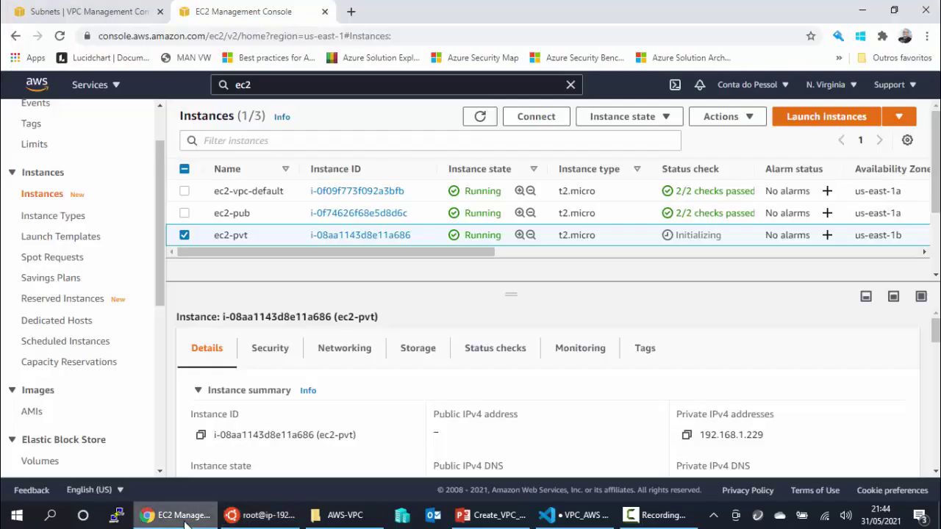
scroll(70, 366, "down", 5)
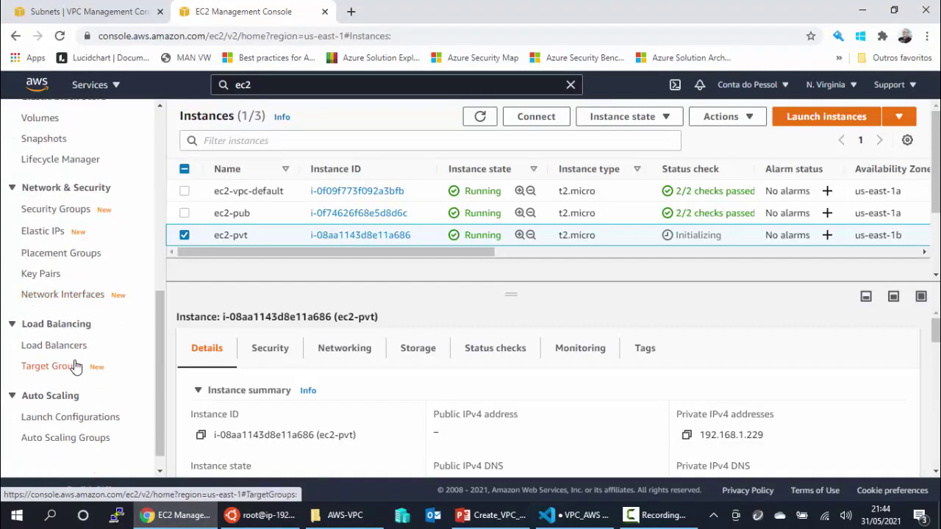
scroll(70, 363, "up", 1)
left_click(61, 301)
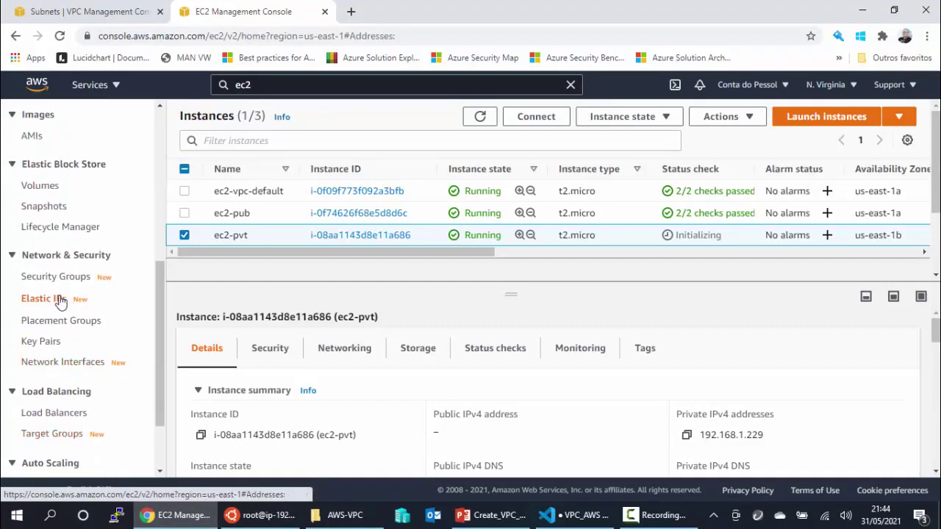
left_click(814, 189)
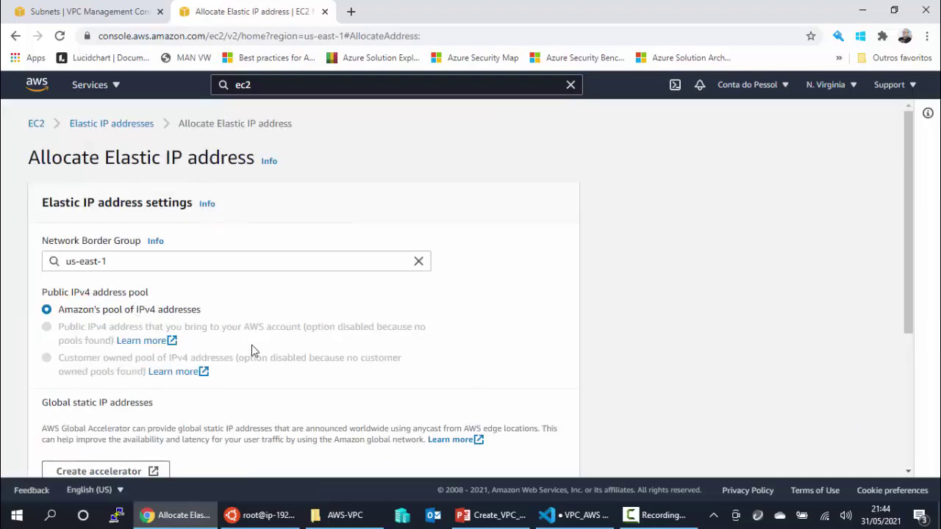
scroll(251, 345, "down", 3)
scroll(154, 371, "down", 2)
left_click(101, 390)
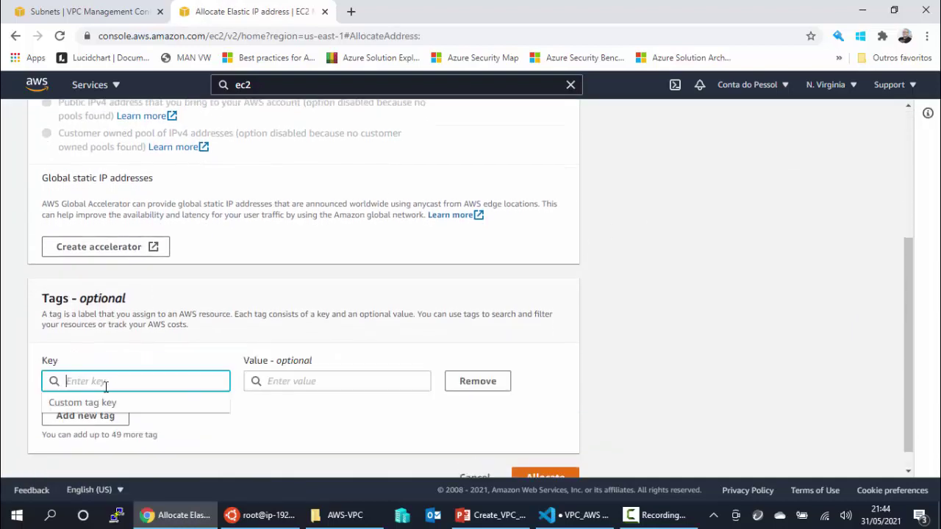
type("Name")
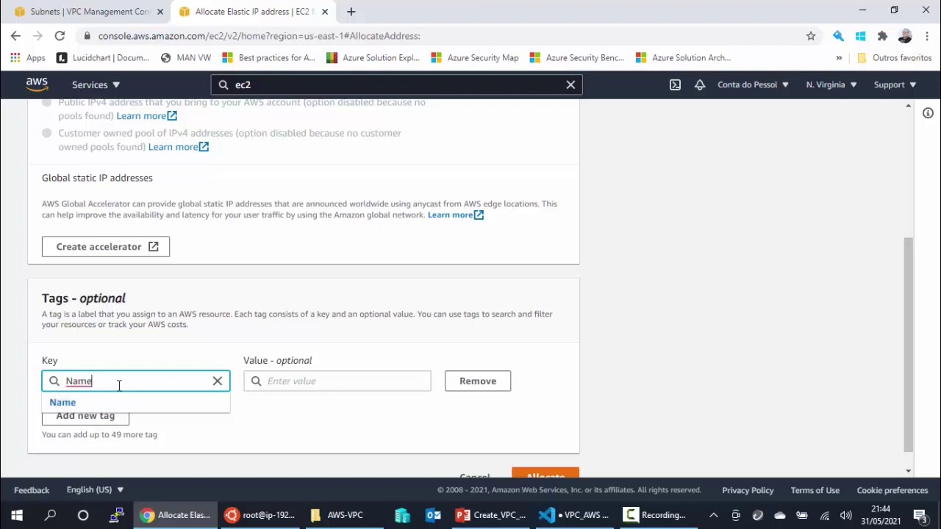
left_click(294, 380)
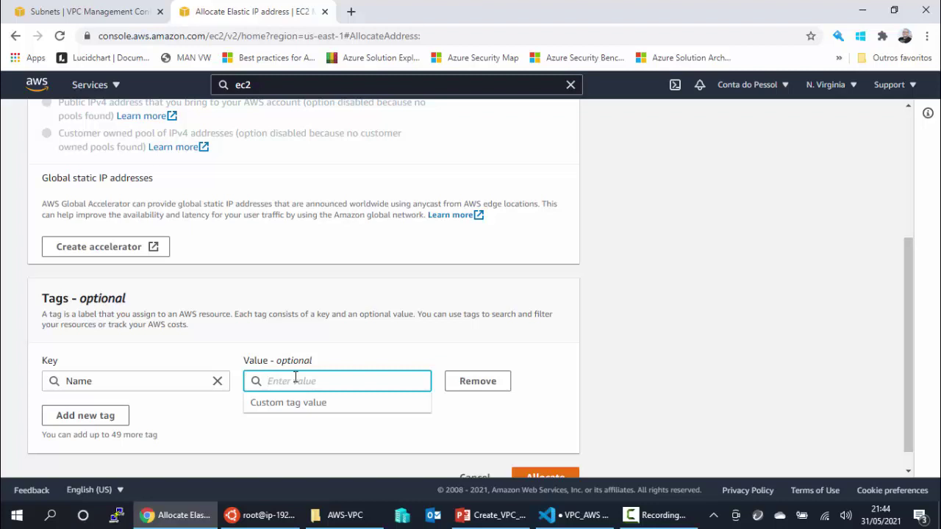
type("pvt")
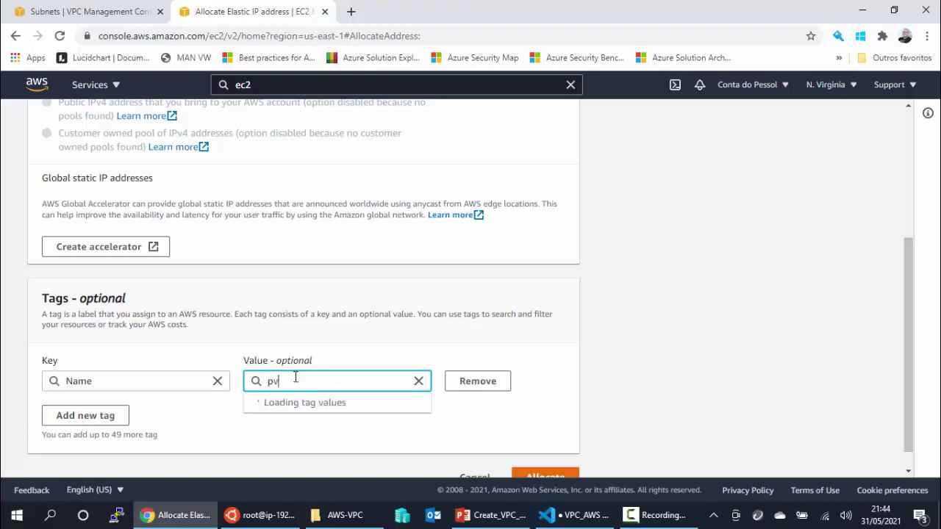
type("-ip")
left_click(554, 478)
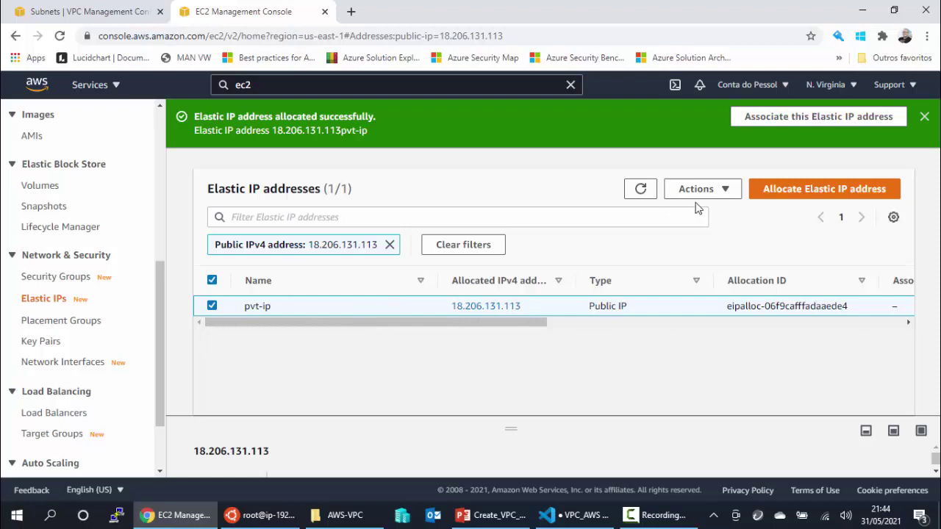
Associate the pvt-ip Elastic IP address with the ec2-pvt instance
left_click(726, 191)
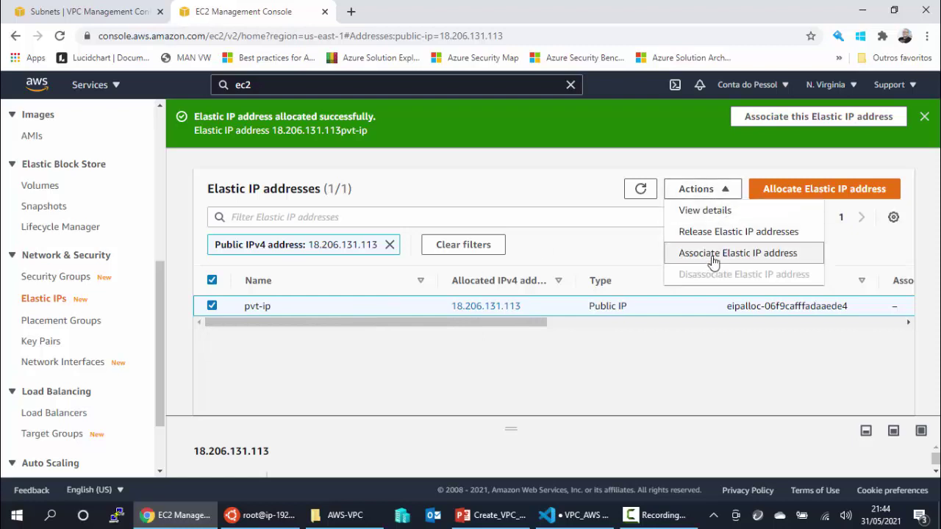
left_click(716, 254)
scroll(266, 356, "down", 1)
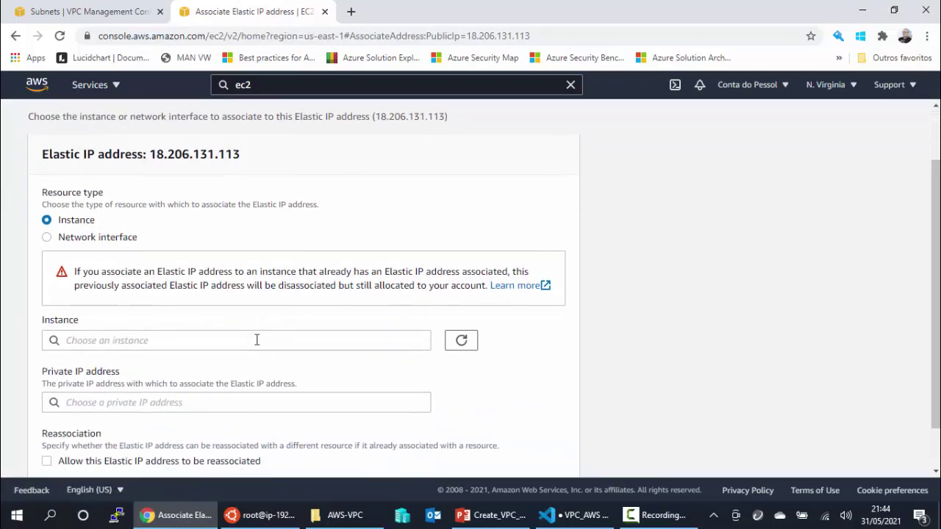
left_click(184, 341)
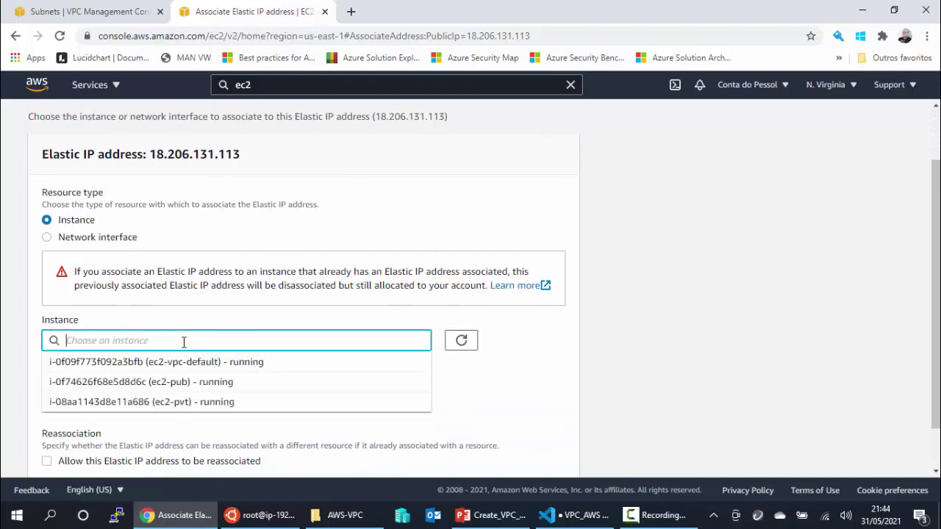
left_click(189, 402)
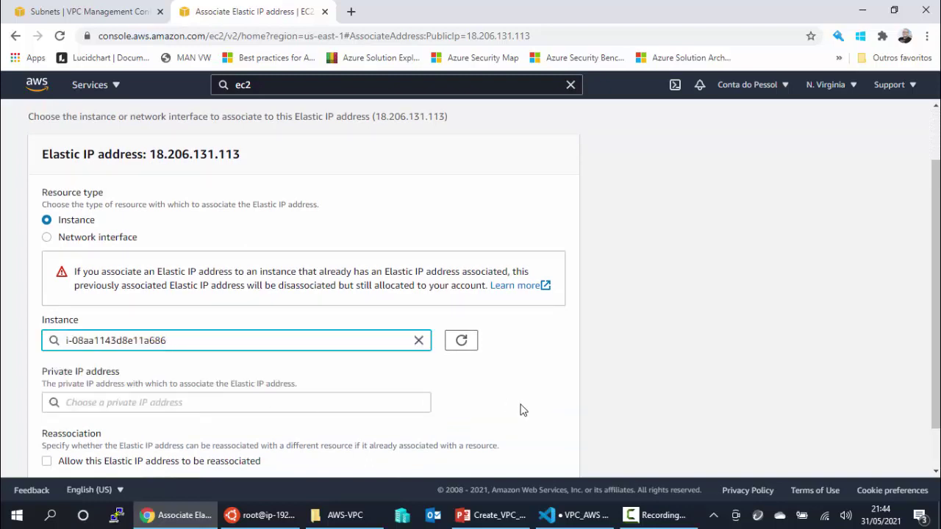
scroll(521, 409, "down", 1)
left_click(544, 456)
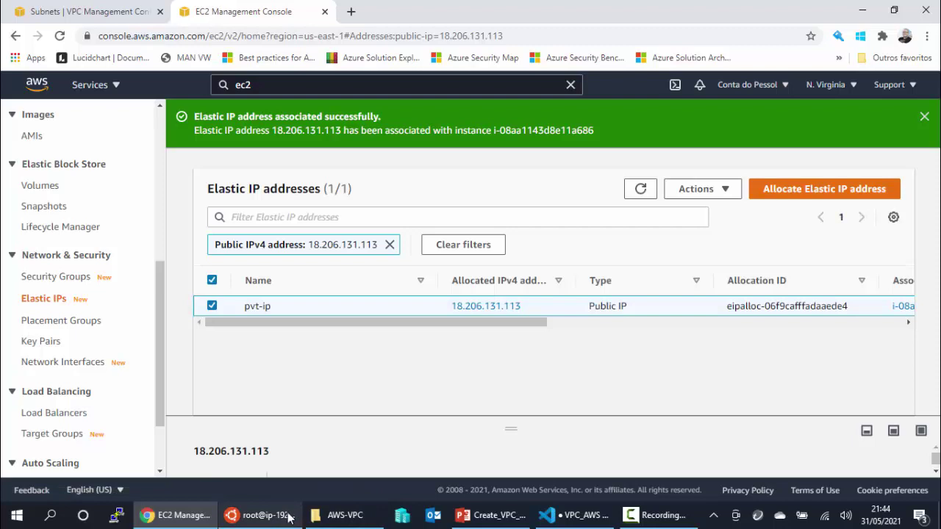
Refresh the EC2 instances list, select ec2-pvt, and copy its public IPv4 address
mouse_move(290, 518)
scroll(88, 269, "up", 5)
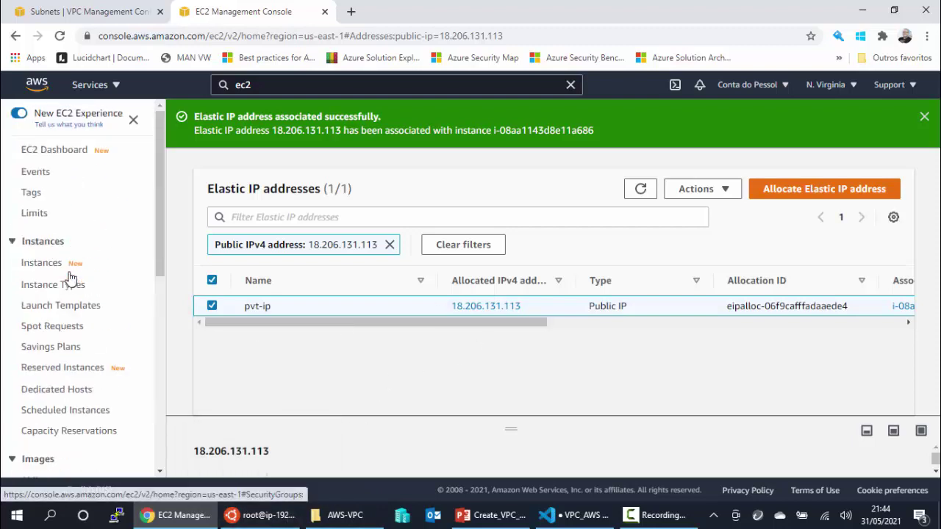
left_click(45, 263)
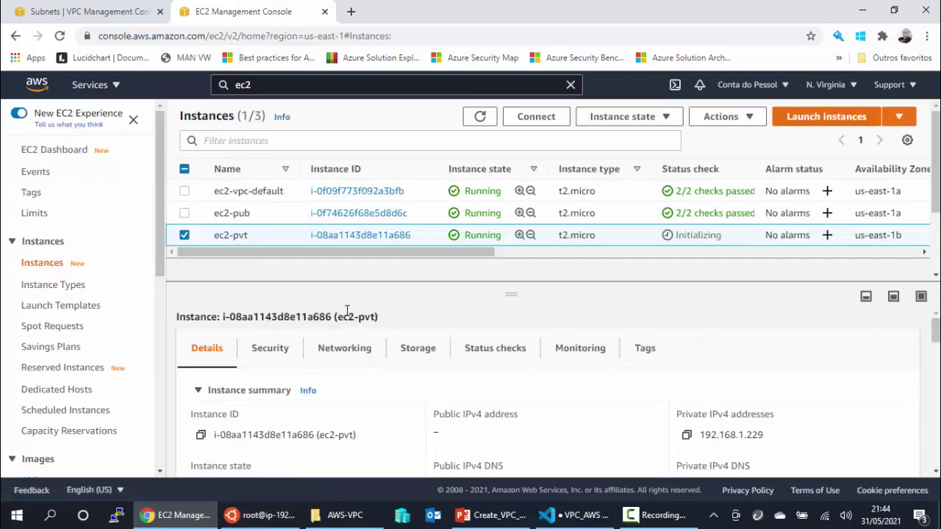
left_click(480, 119)
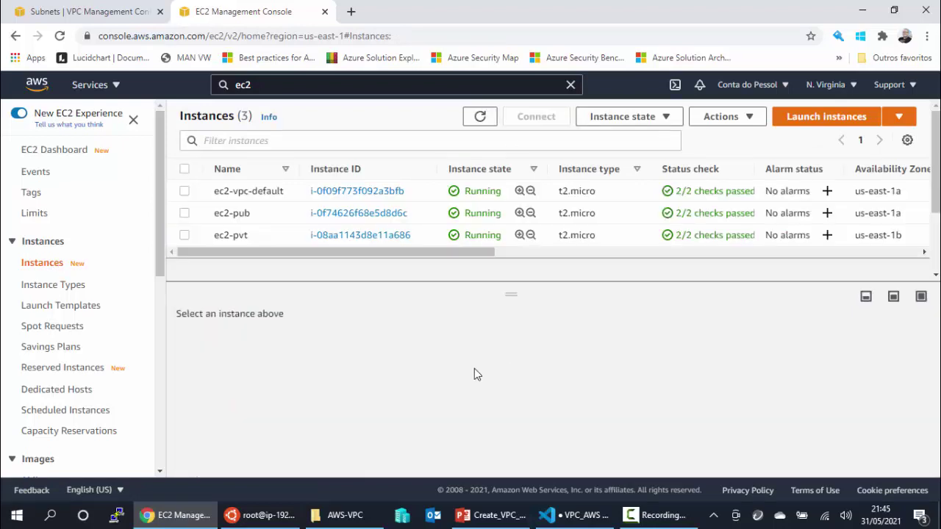
left_click(278, 235)
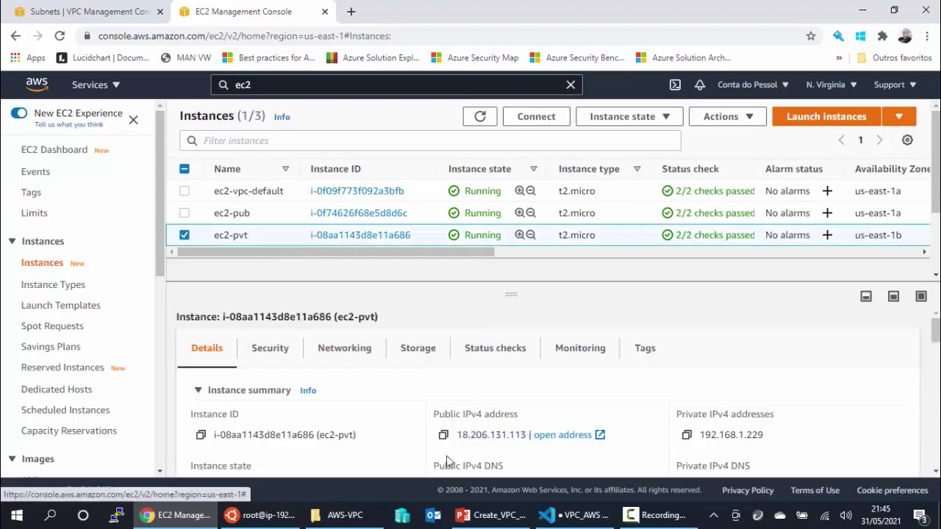
left_click(443, 435)
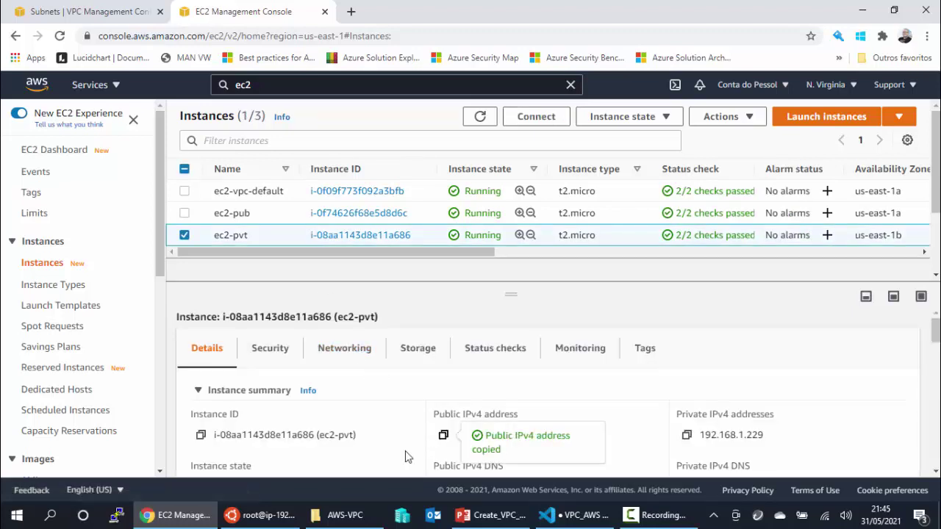
Switch to the Ubuntu terminal and exit the root shell and both SSH sessions to return to the local prompt
left_click(268, 515)
type("exit")
key("Return")
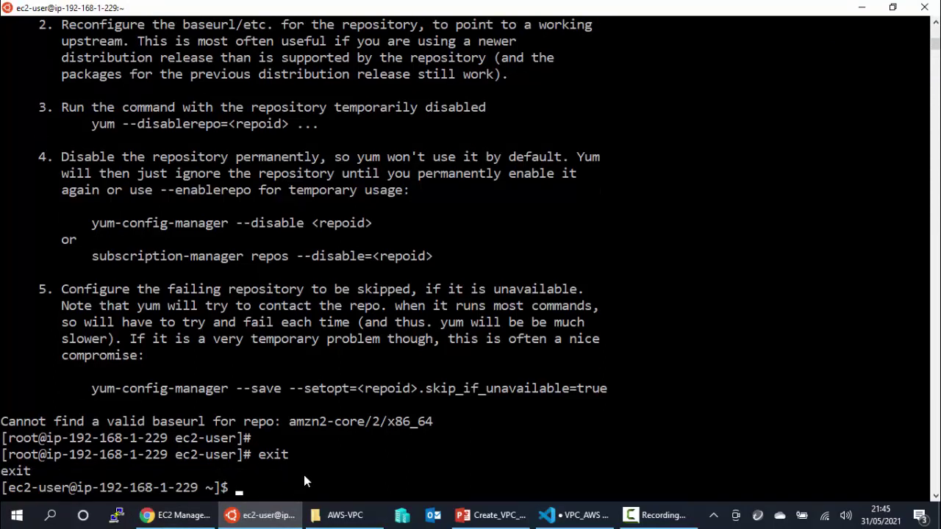
type("exit")
key("BackSpace")
key("BackSpace")
key("BackSpace")
key("BackSpace")
type("exit")
key("Return")
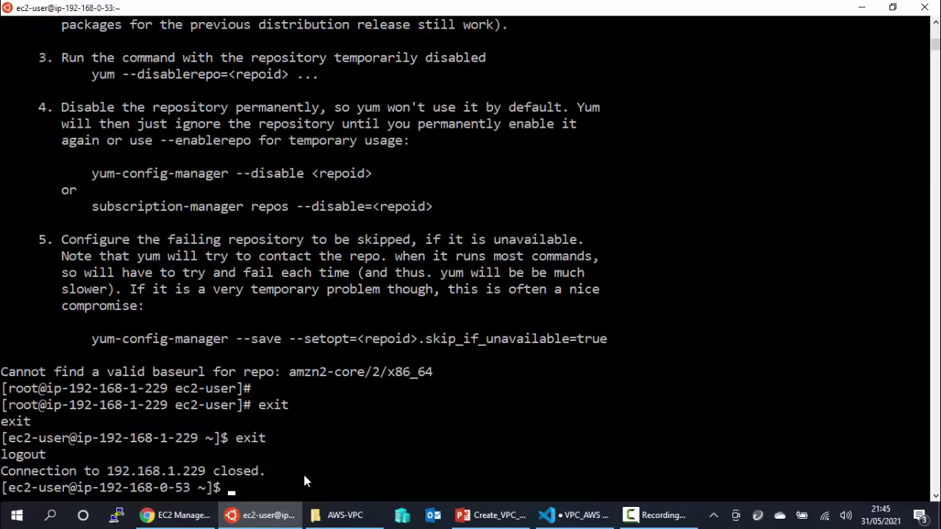
type("exit")
key("Return")
key("Up")
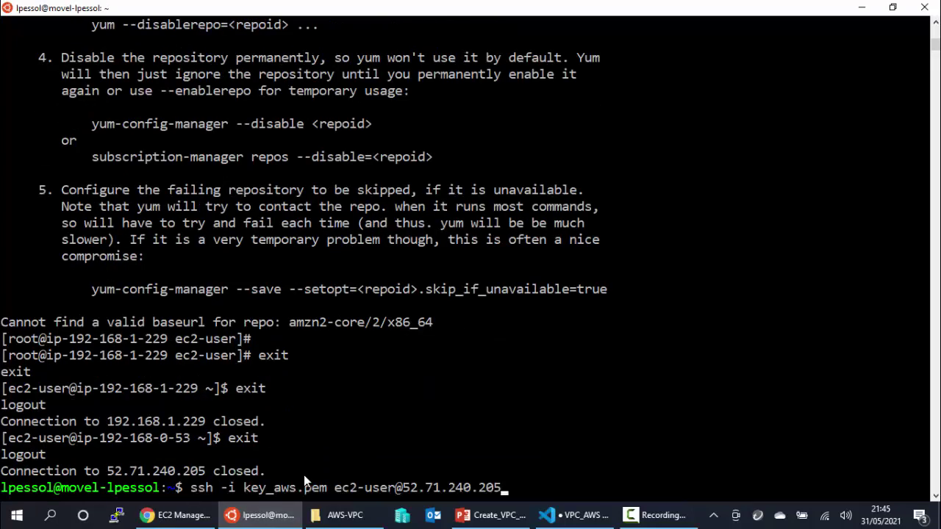
key("BackSpace")
key("BackSpace")
key("BackSpace")
key("BackSpace")
key("BackSpace")
key("BackSpace")
key("BackSpace")
key("BackSpace")
key("BackSpace")
key("BackSpace")
key("BackSpace")
key("BackSpace")
key("BackSpace")
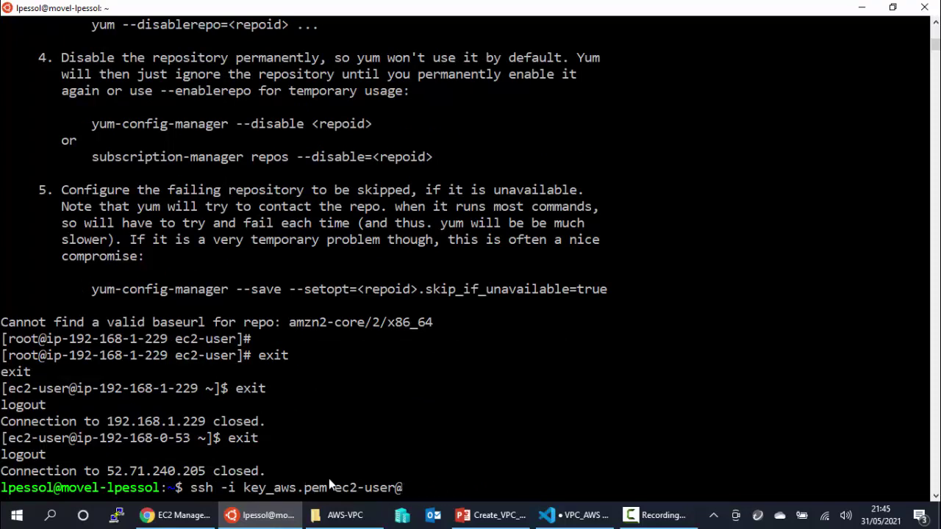
right_click(422, 489)
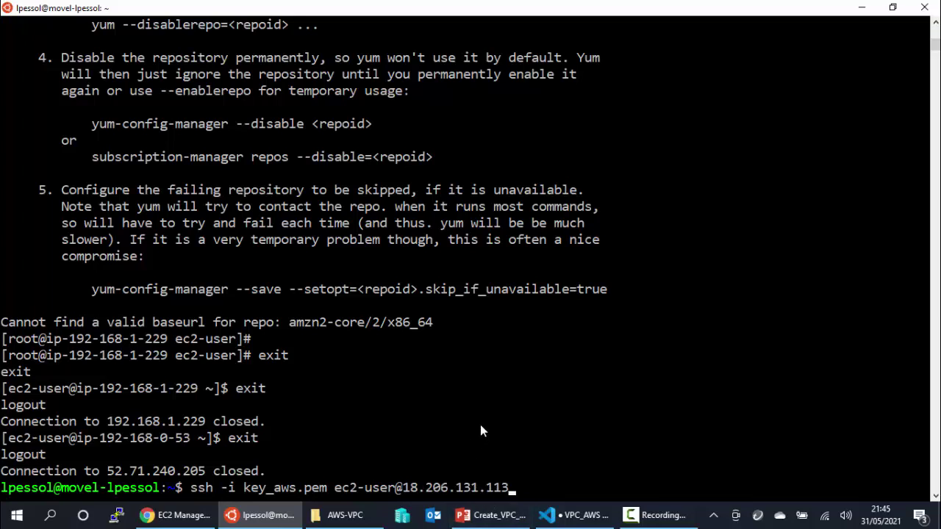
key("Return")
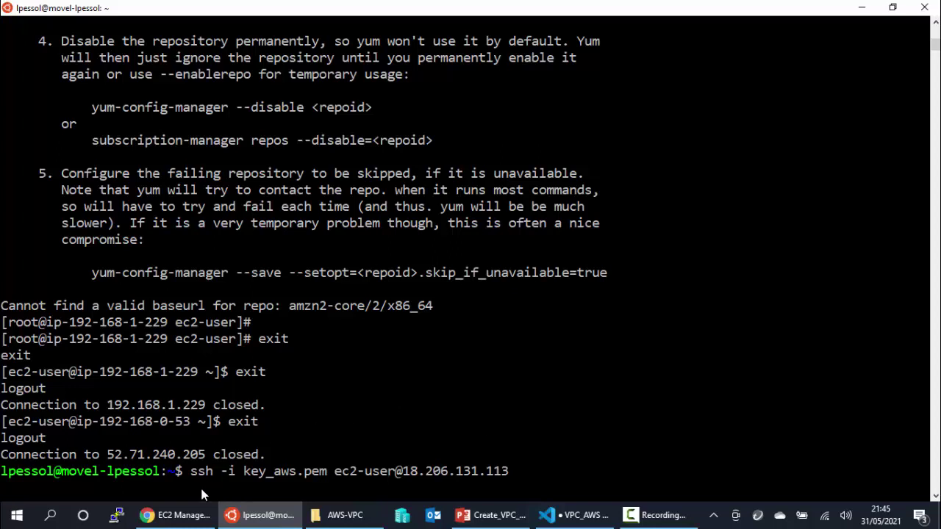
Switch to the EC2 console in Chrome and examine the port and source of ec2-pvt's inbound security group rules
left_click(177, 514)
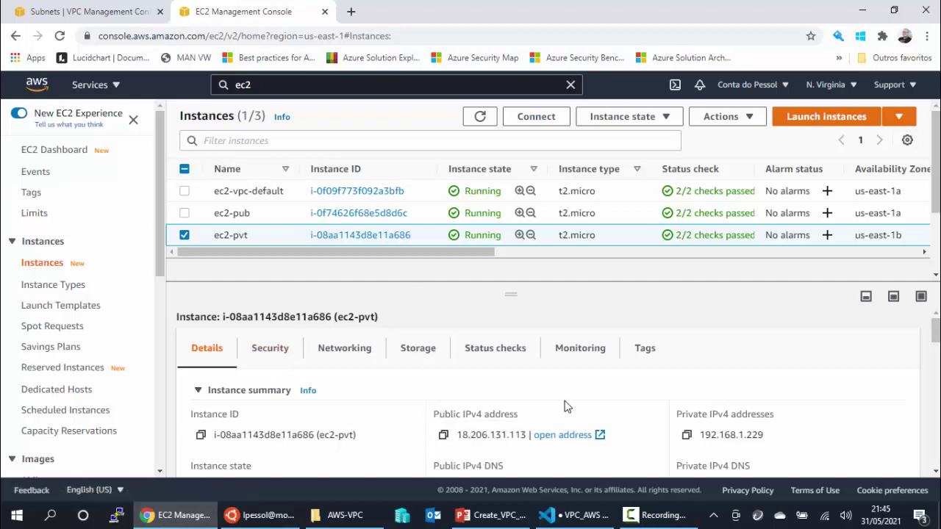
left_click(274, 357)
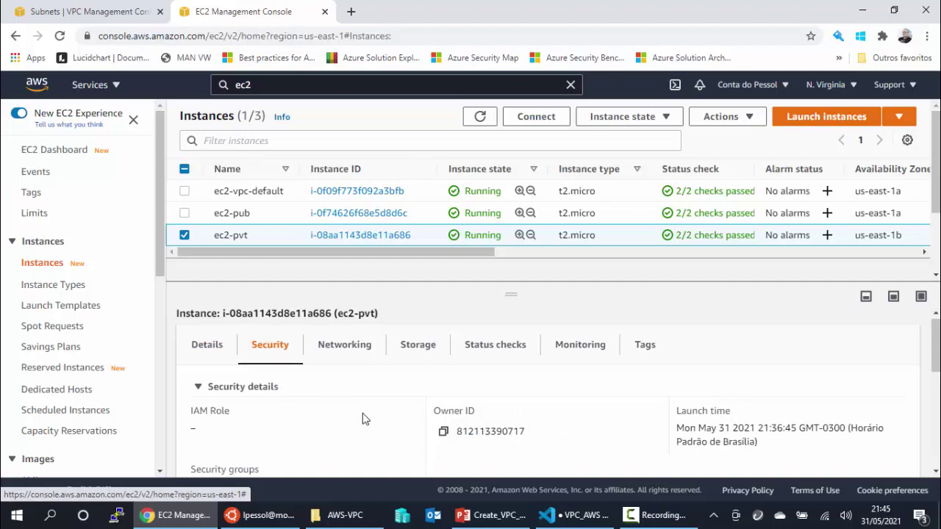
scroll(362, 418, "down", 5)
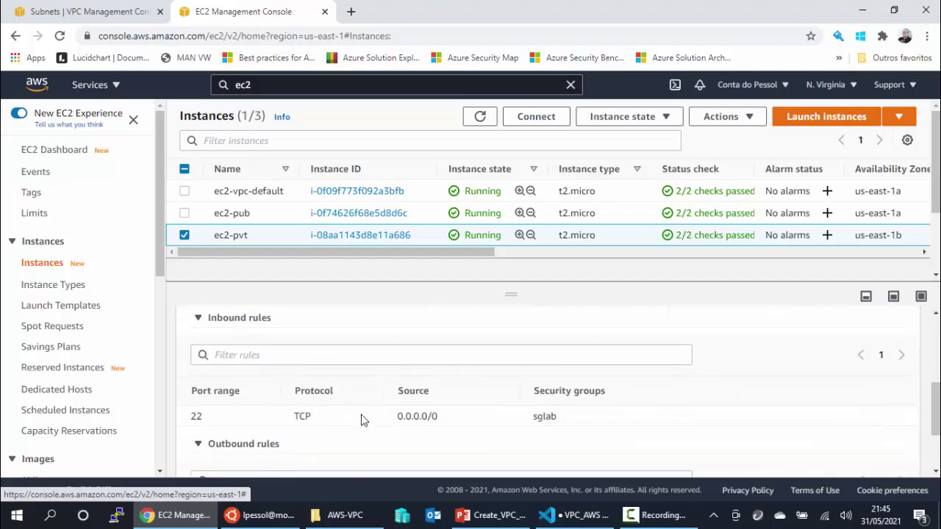
double_click(195, 416)
left_click_drag(441, 417, 397, 419)
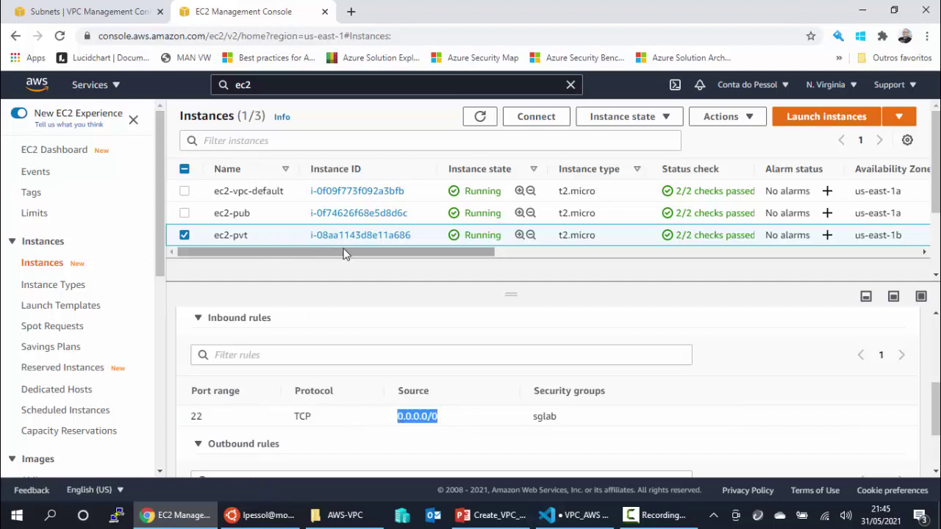
mouse_move(357, 253)
left_mouse_down()
mouse_move(606, 287)
mouse_move(760, 271)
mouse_move(596, 289)
mouse_move(385, 287)
mouse_move(283, 273)
left_mouse_up()
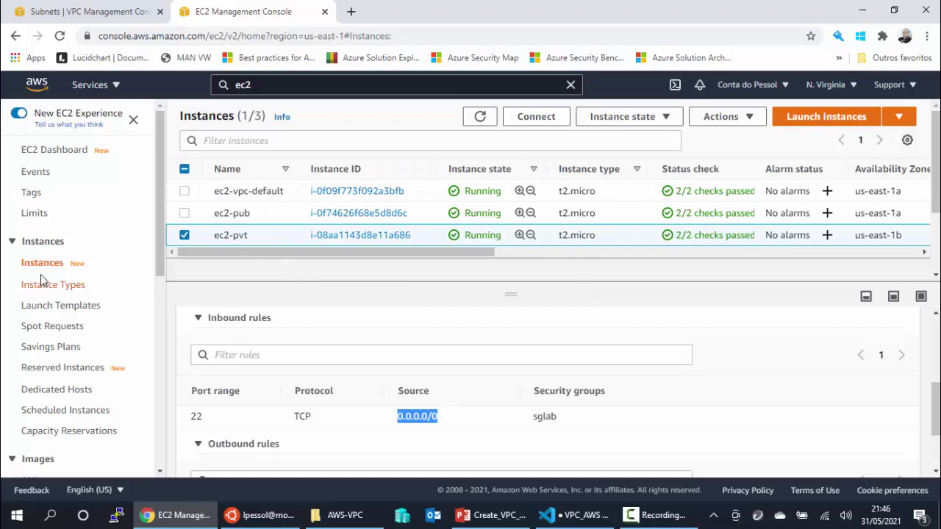
Look up the private subnet sub_pvt_b in the VPC subnets list and return to the EC2 instances page
left_click(103, 14)
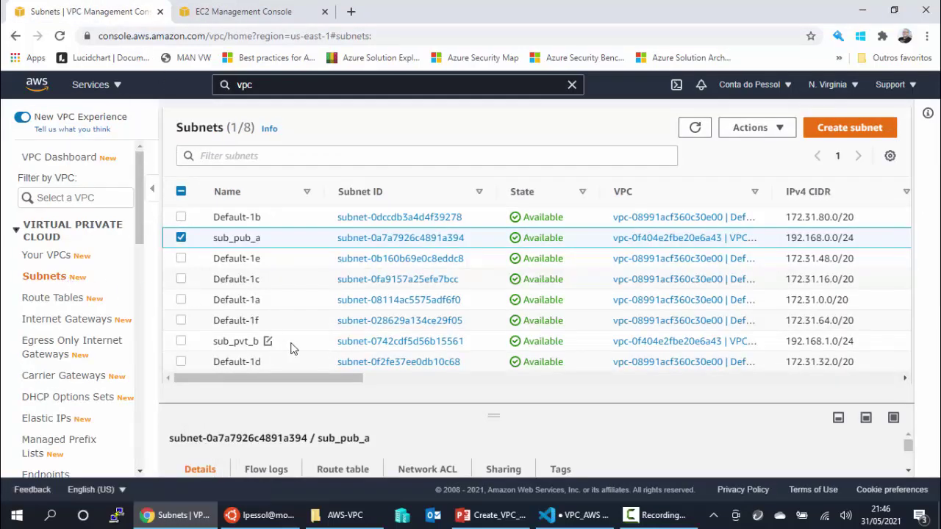
left_click(253, 344)
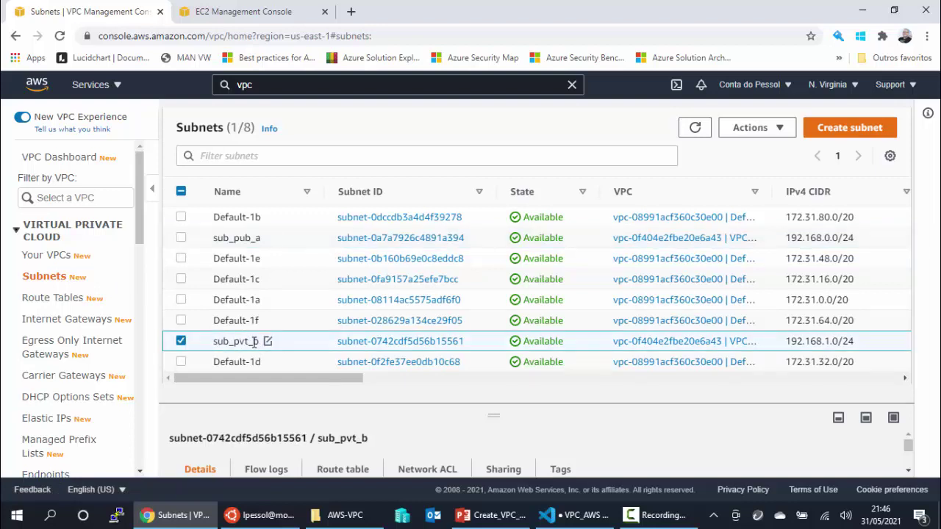
left_click(262, 13)
left_click(261, 515)
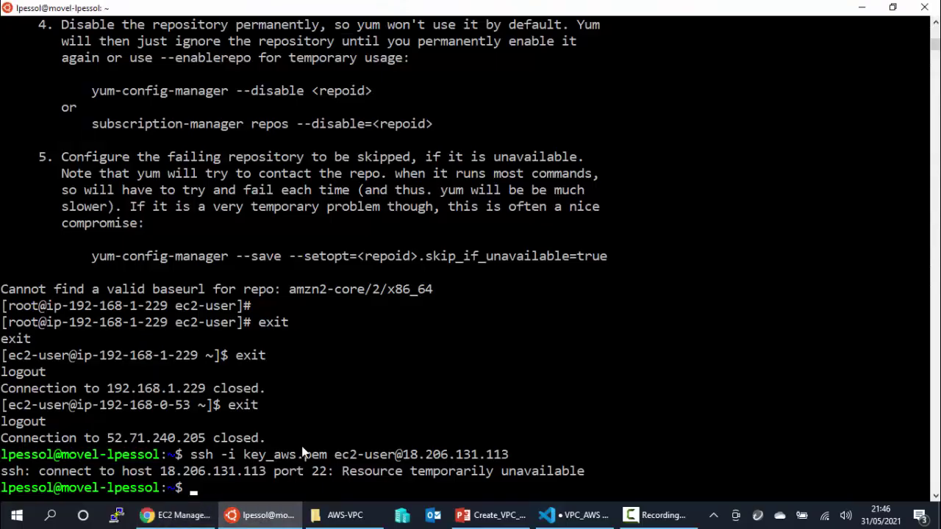
key("Up")
key("Up")
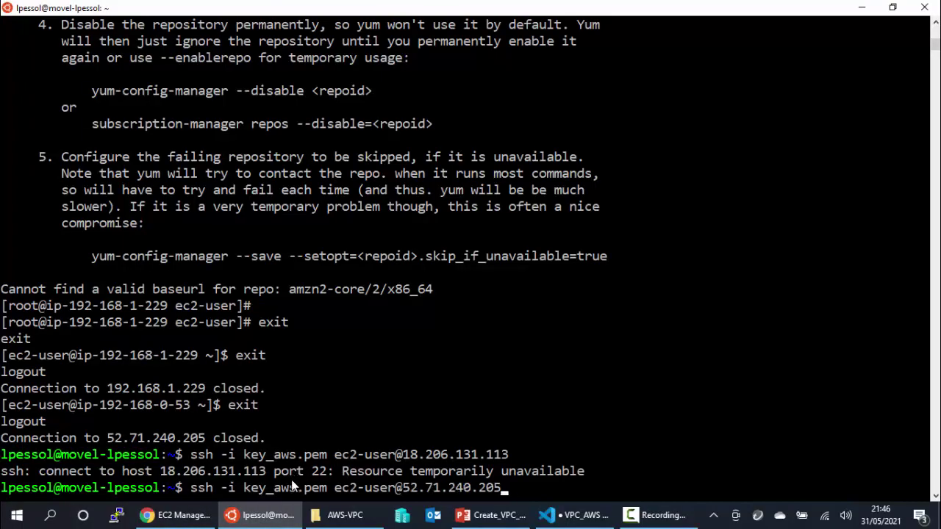
key("Return")
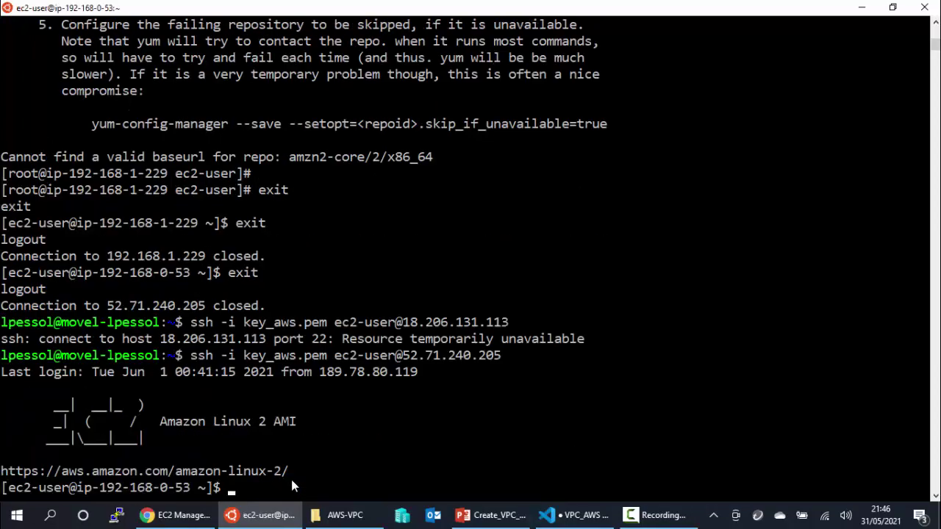
key("Up")
key("Up")
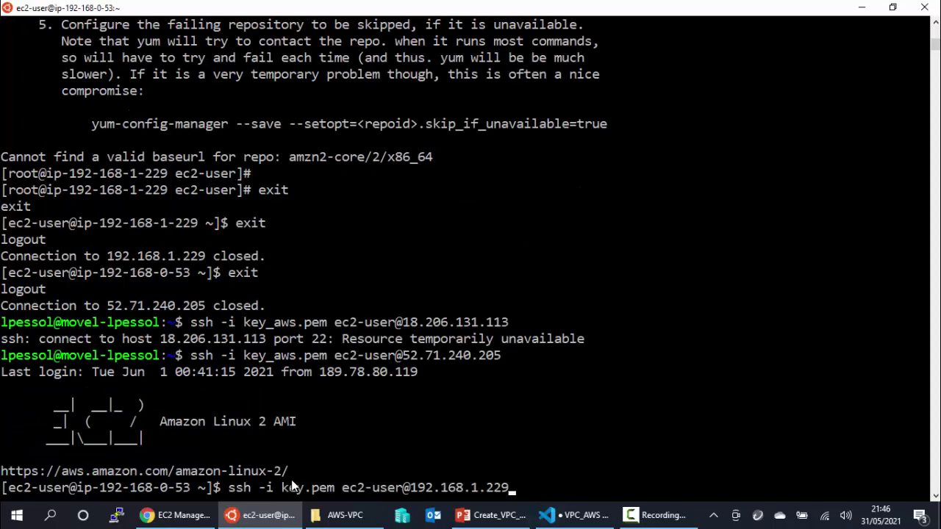
key("Return")
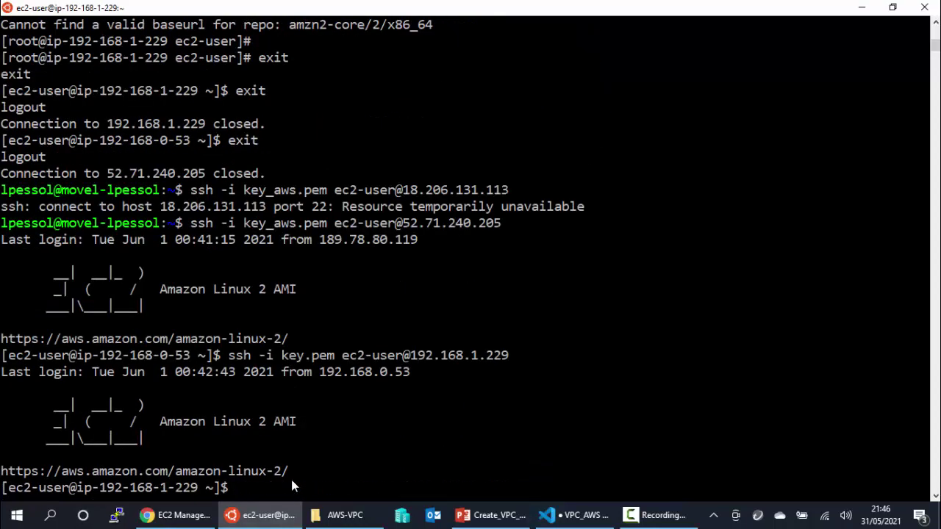
Test internet access on the private instance by running yum update, becoming root with sudo su, repeating the update and interrupting it
type("yum update")
key("Return")
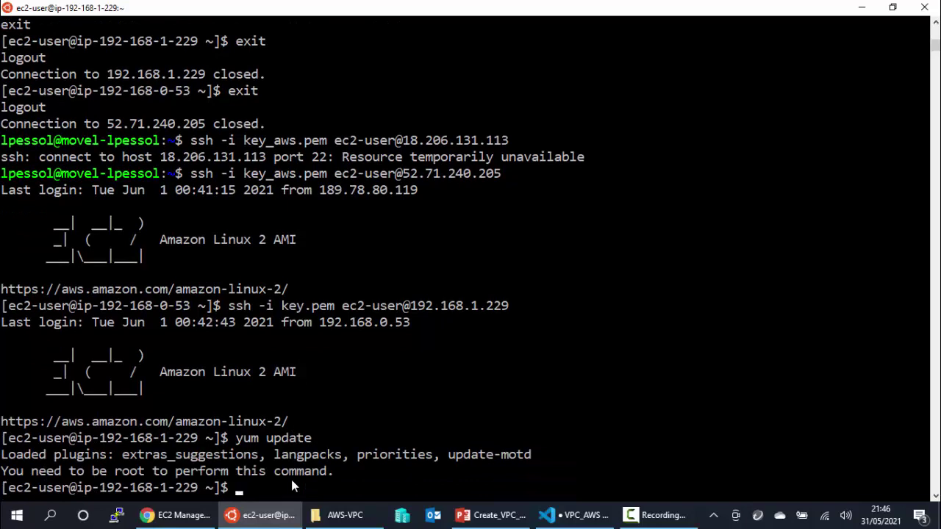
type("sudo su")
key("Return")
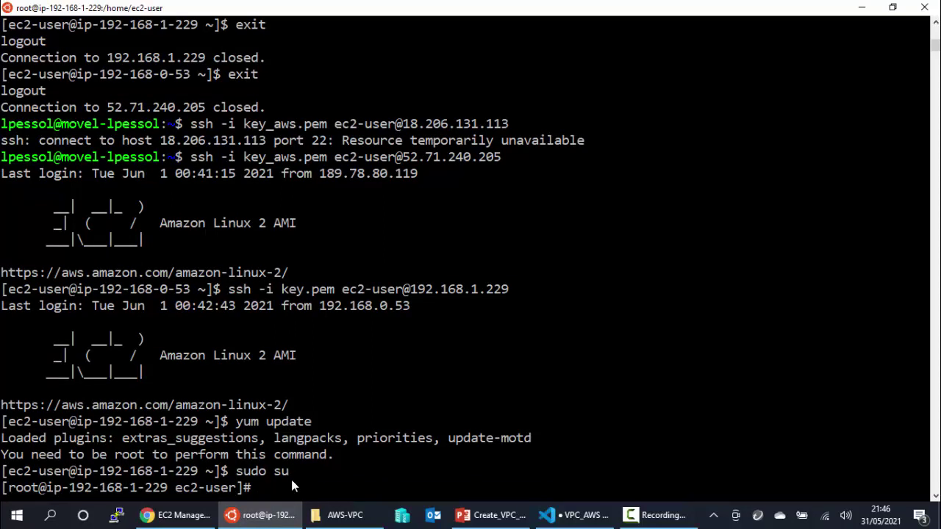
type("yum update")
key("Return")
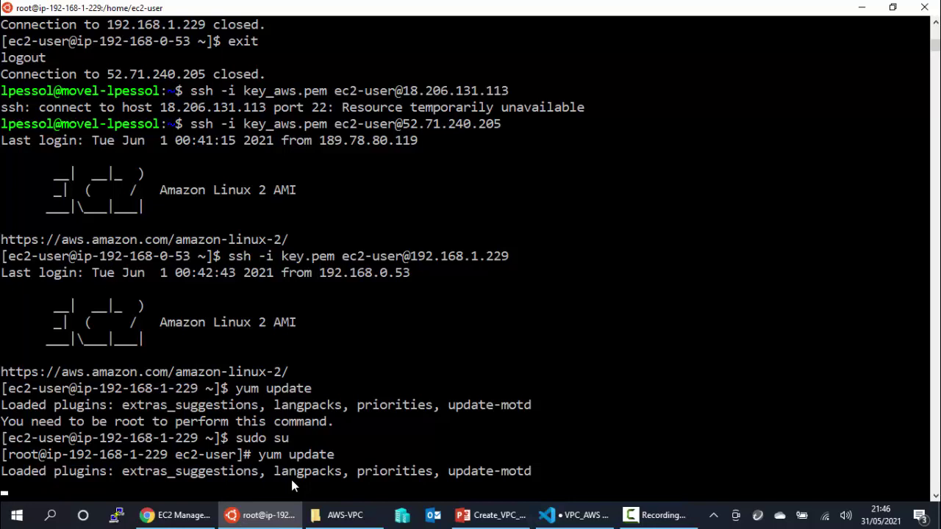
key("ctrl+c")
scroll(291, 479, "down", 2)
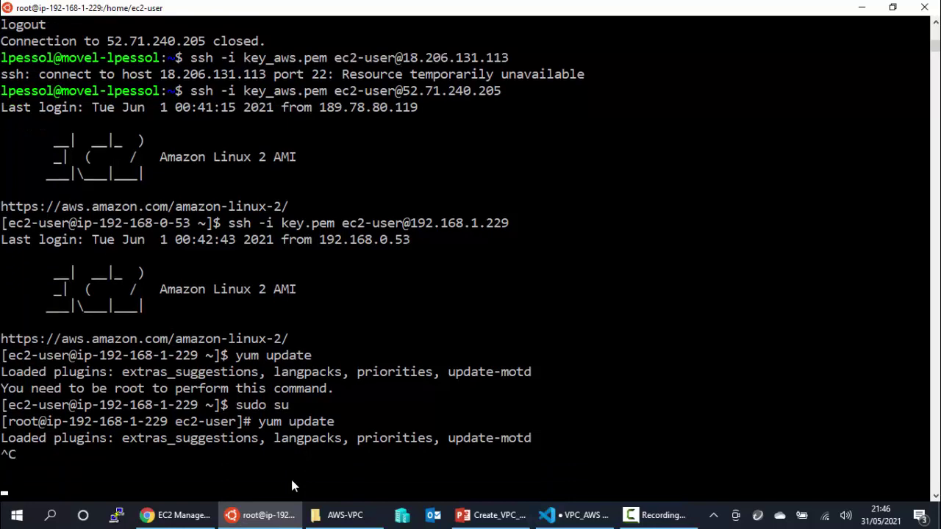
Switch to the VPC console in Chrome and start creating a new NAT gateway
left_click(205, 519)
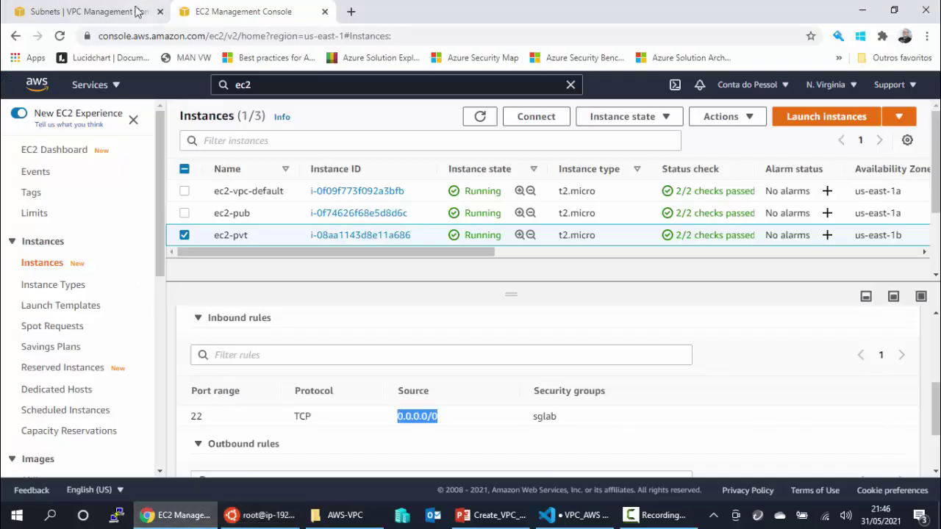
left_click(111, 12)
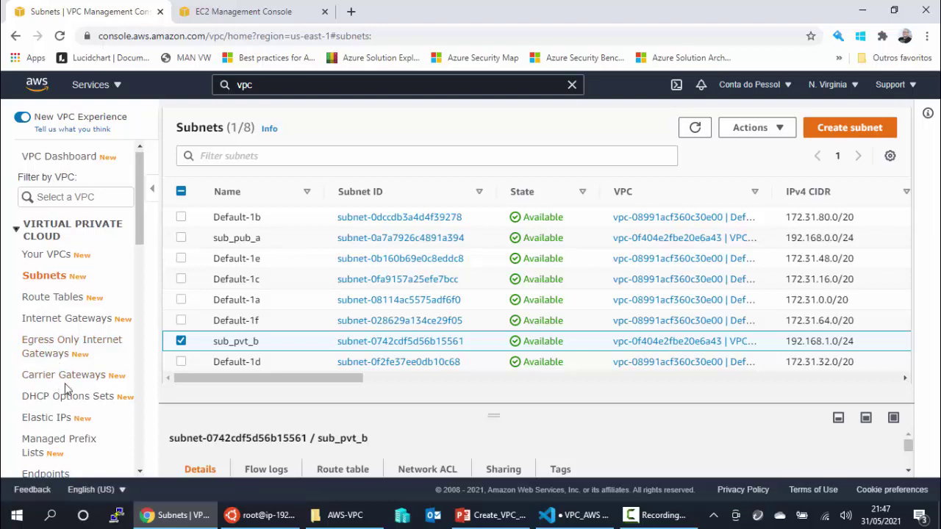
scroll(64, 390, "down", 1)
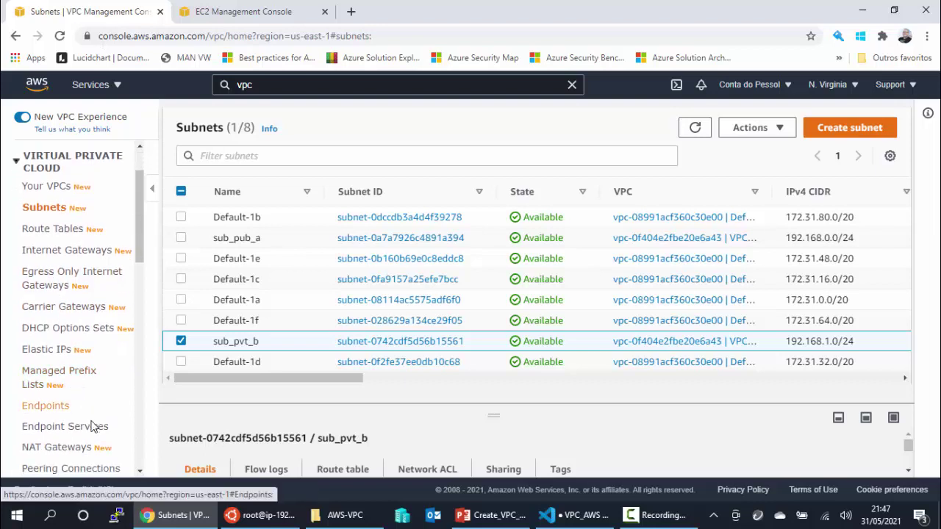
left_click(69, 454)
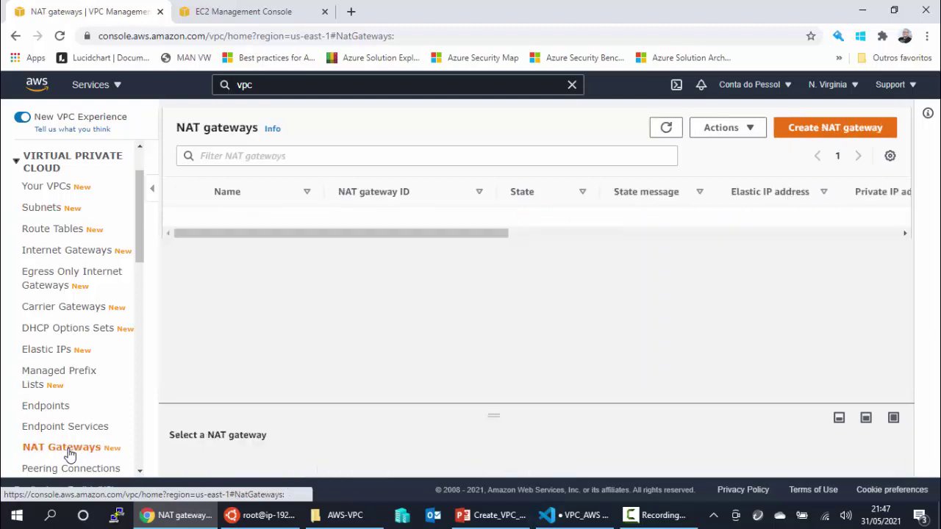
left_click(821, 134)
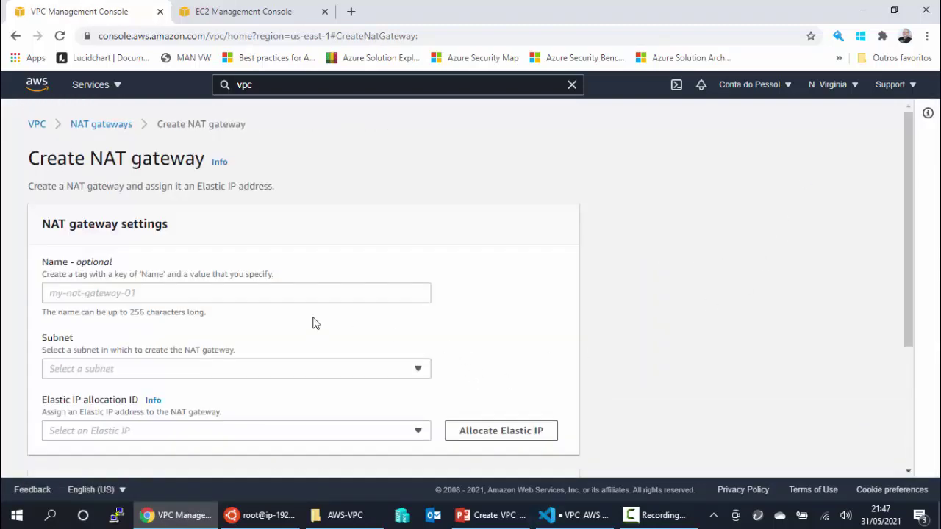
Copy nat_gw_pvt from the VPC_AWS notes in Visual Studio Code and enter it as the NAT gateway's name in Chrome
left_click(579, 523)
left_click(326, 263)
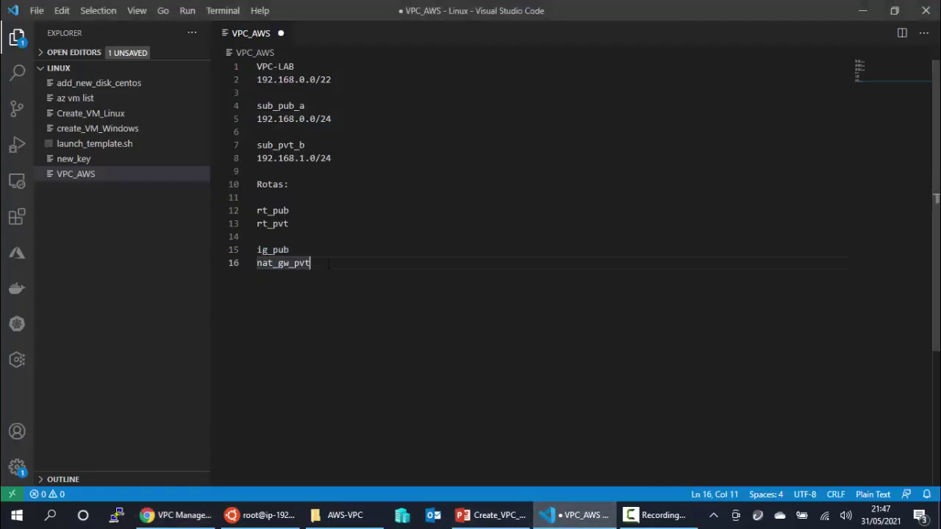
left_click_drag(331, 263, 257, 264)
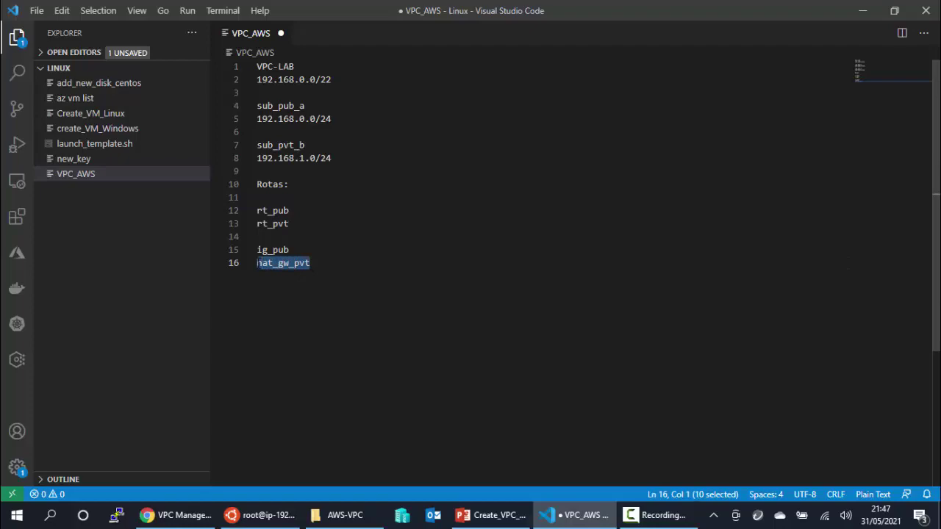
left_click(180, 514)
left_click(176, 292)
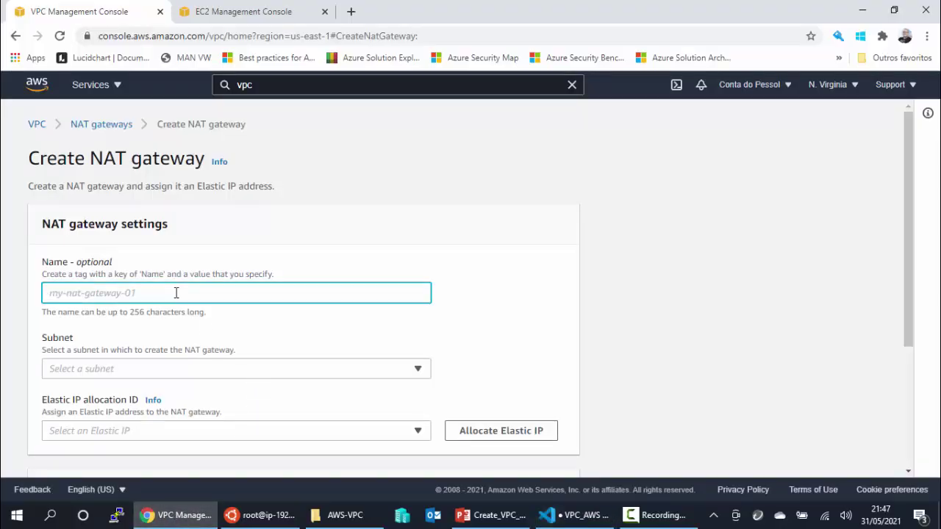
key("ctrl+v")
left_click(471, 350)
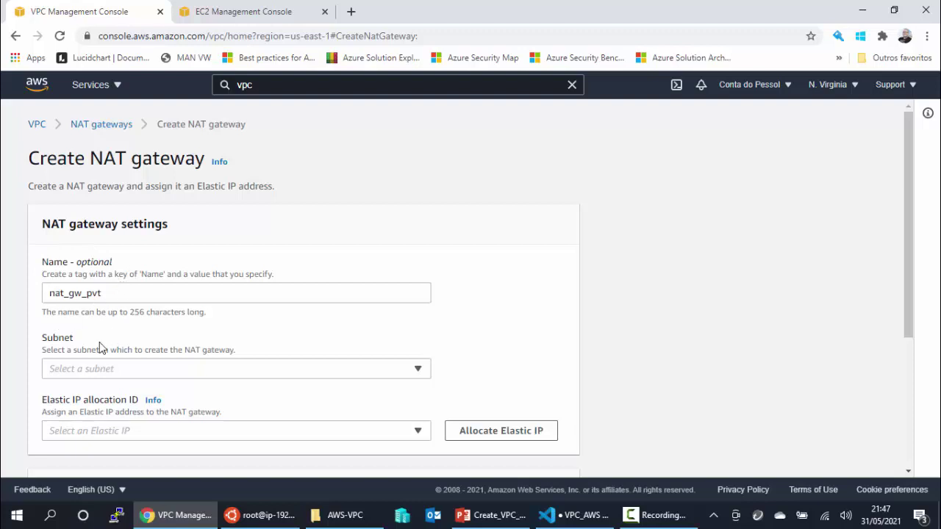
Choose the public subnet sub_pub_a for the NAT gateway
left_click(287, 374)
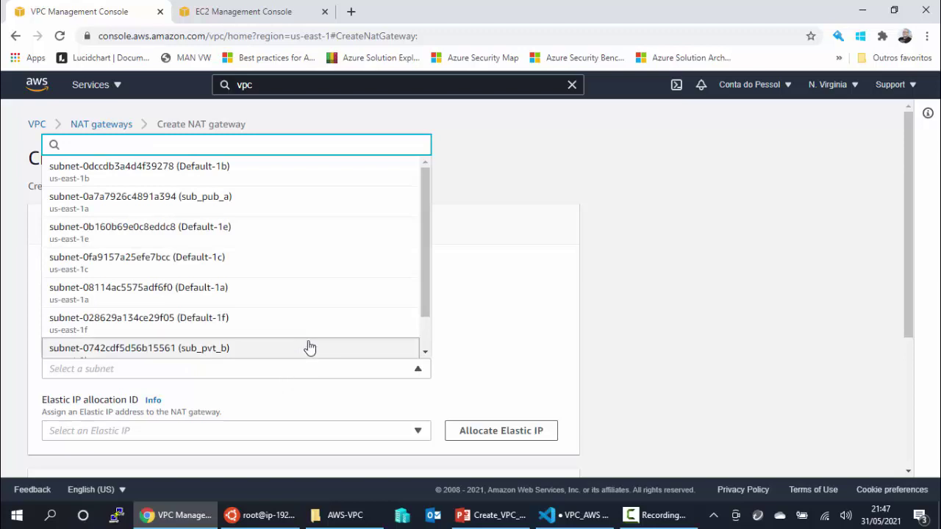
scroll(357, 295, "down", 1)
scroll(357, 294, "up", 1)
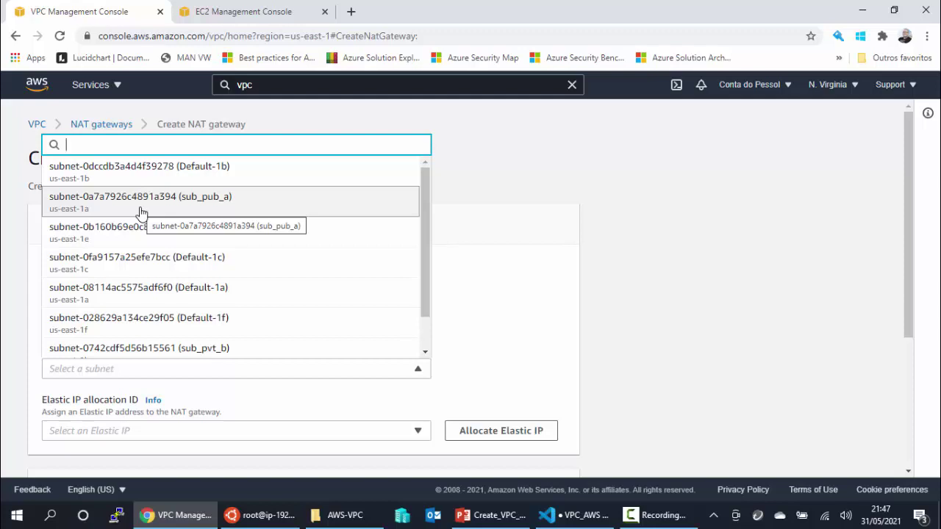
left_click(219, 207)
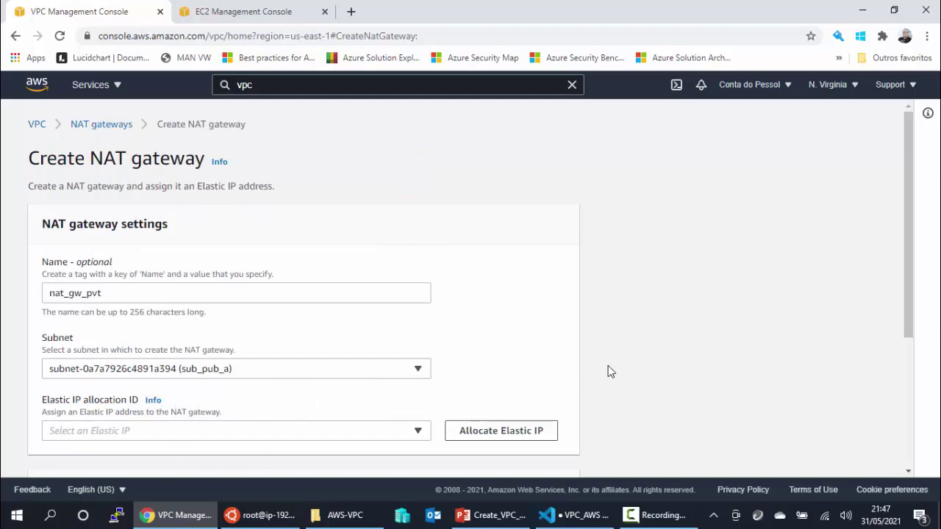
Allocate a new Elastic IP for the NAT gateway, create the gateway and review its details page
scroll(610, 372, "down", 2)
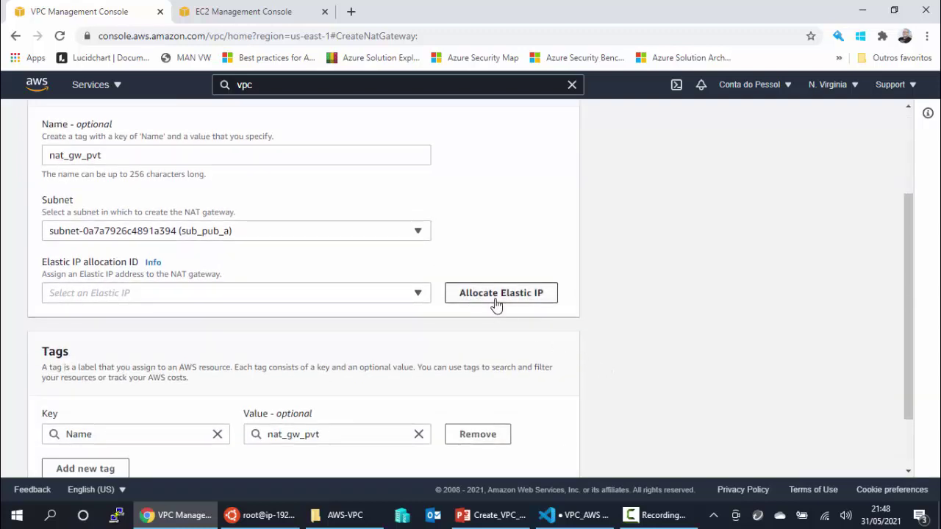
left_click(496, 302)
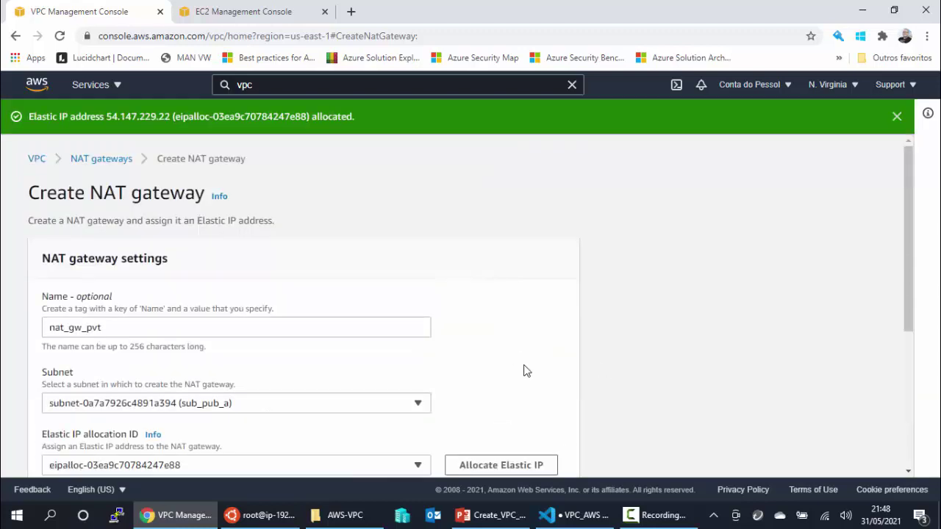
scroll(523, 370, "down", 2)
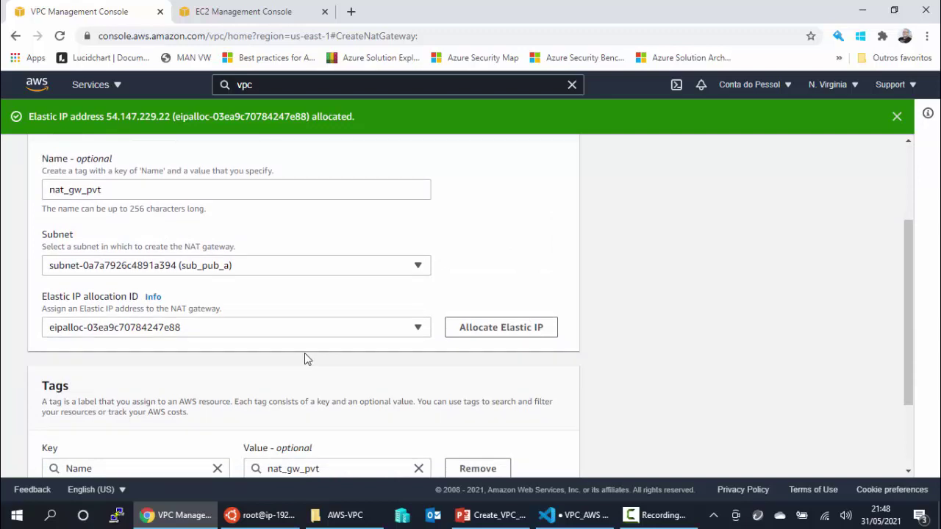
scroll(307, 356, "down", 2)
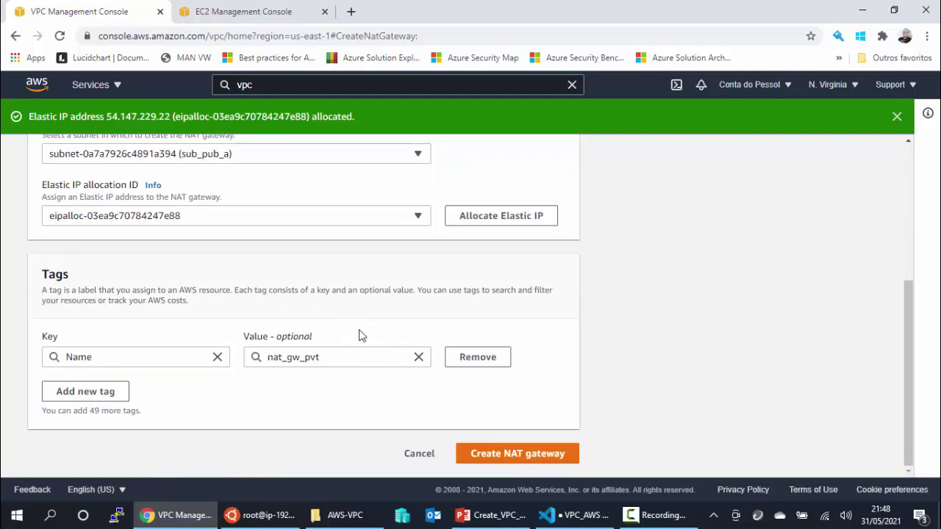
left_click(523, 454)
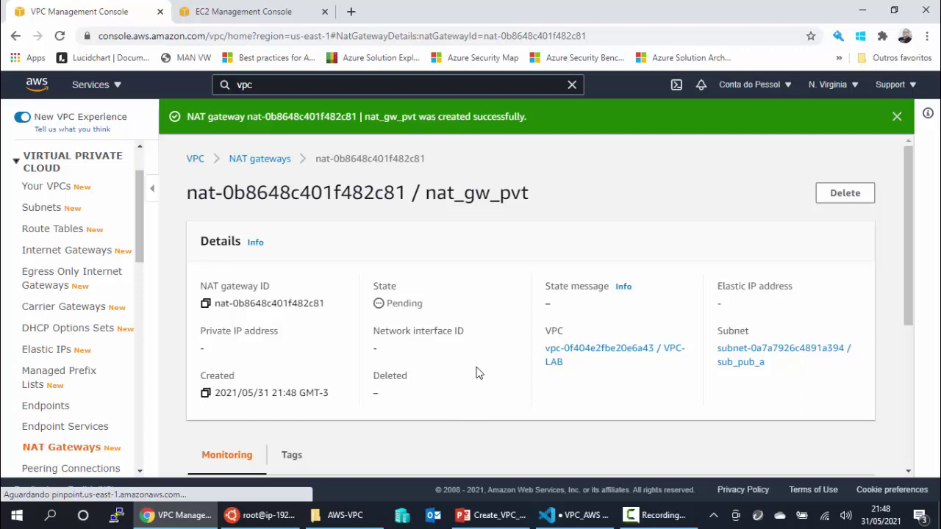
scroll(476, 371, "down", 3)
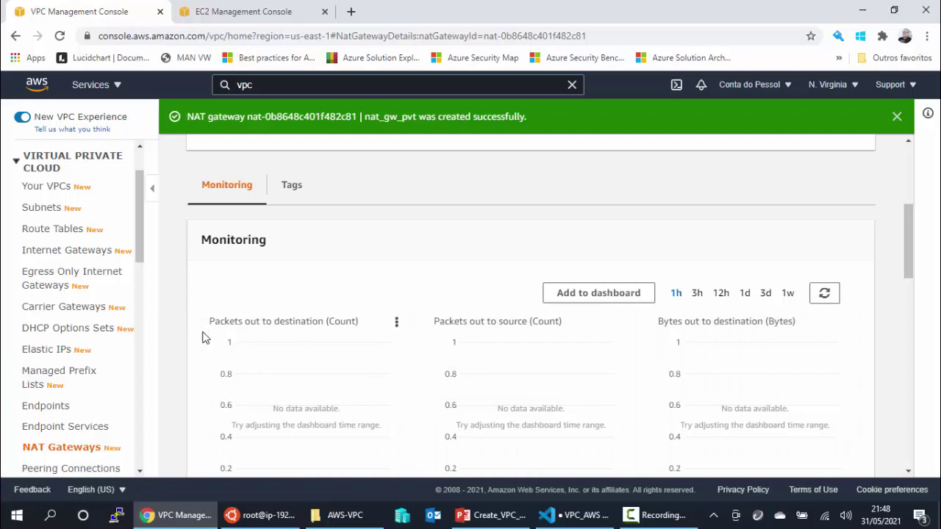
Open the private route table rt_pvt's routes in the VPC console for editing
left_click(63, 234)
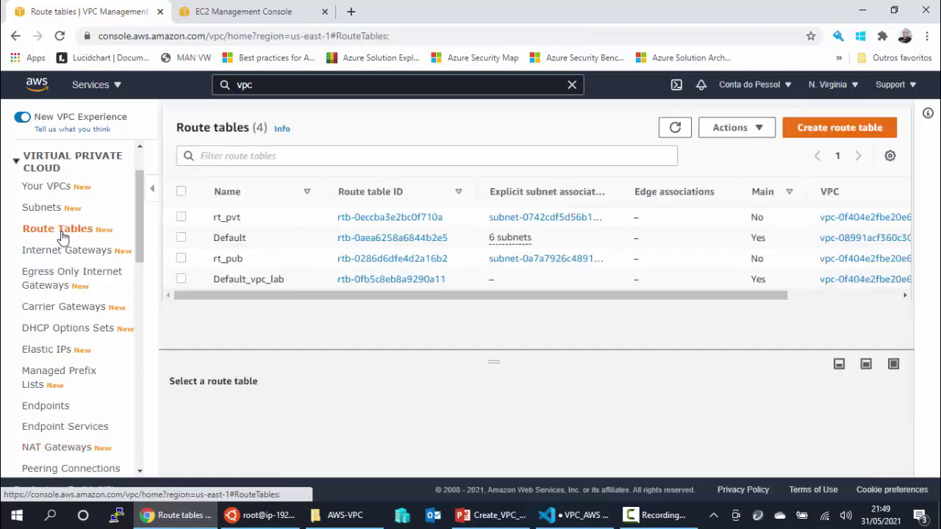
left_click(280, 219)
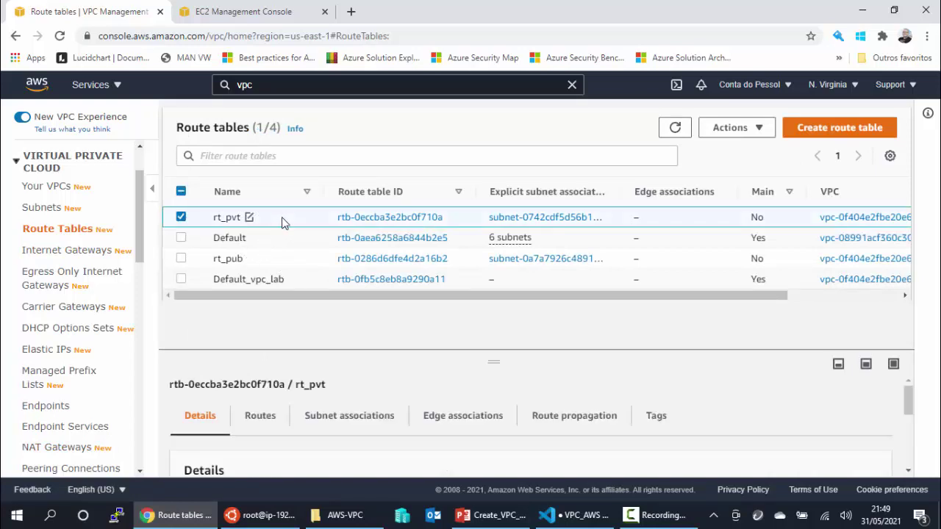
left_click(262, 417)
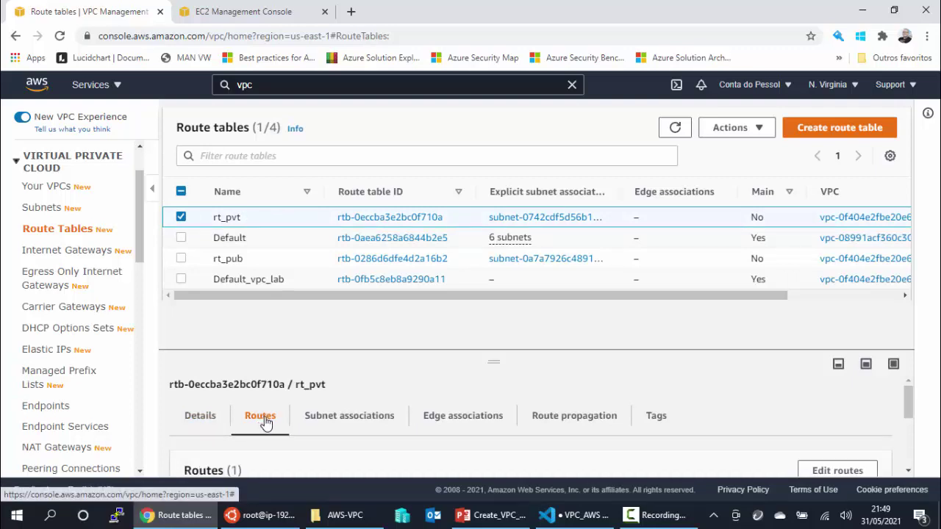
scroll(461, 424, "down", 1)
scroll(463, 423, "down", 2)
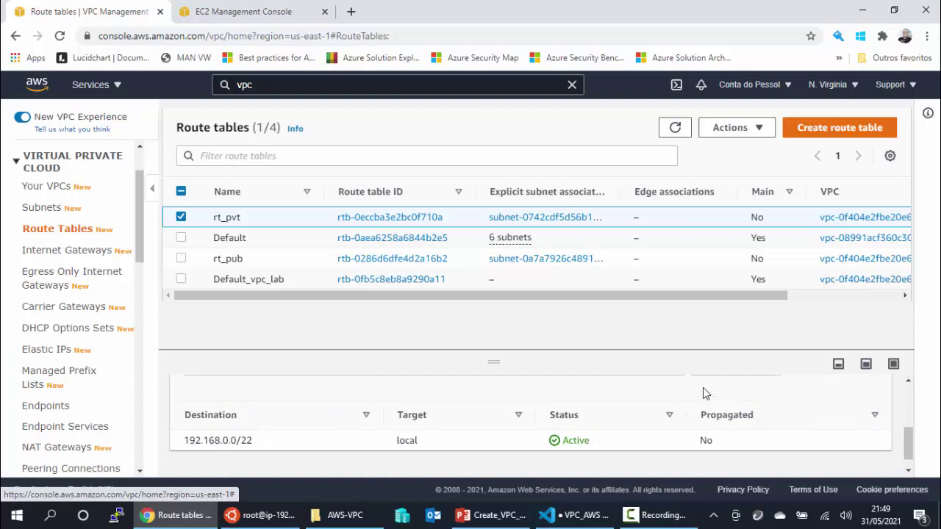
scroll(735, 408, "up", 3)
left_click(829, 407)
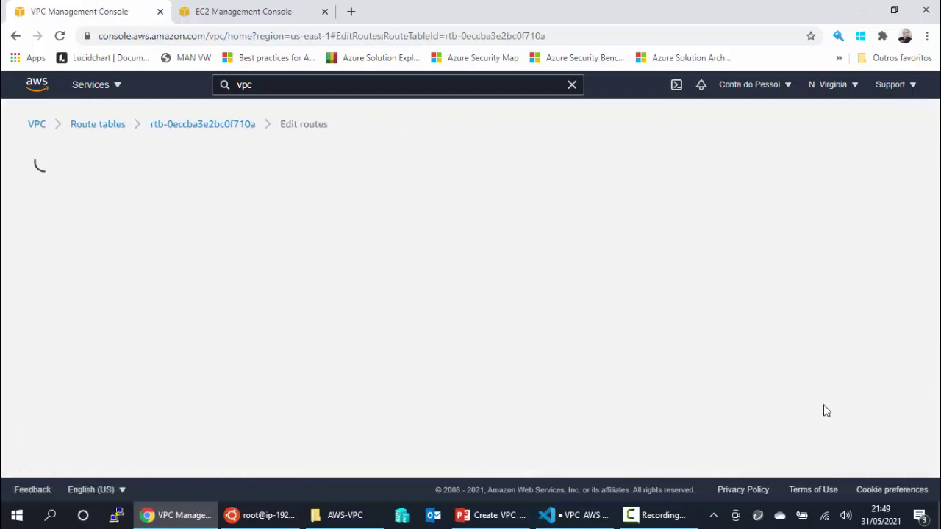
Add a route to rt_pvt with destination 0.0.0.0/0 and the NAT gateway nat_gw_pvt as target, and save the changes
left_click(103, 289)
left_click(86, 285)
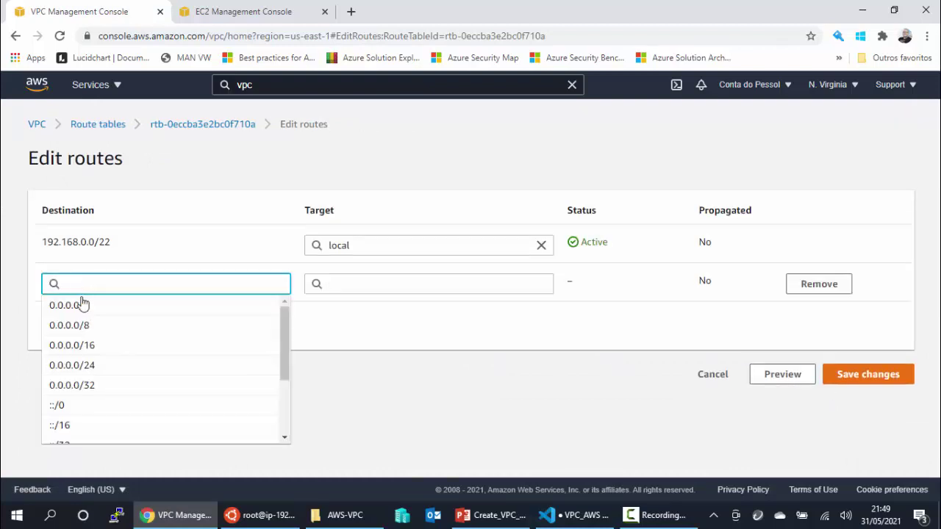
left_click(79, 305)
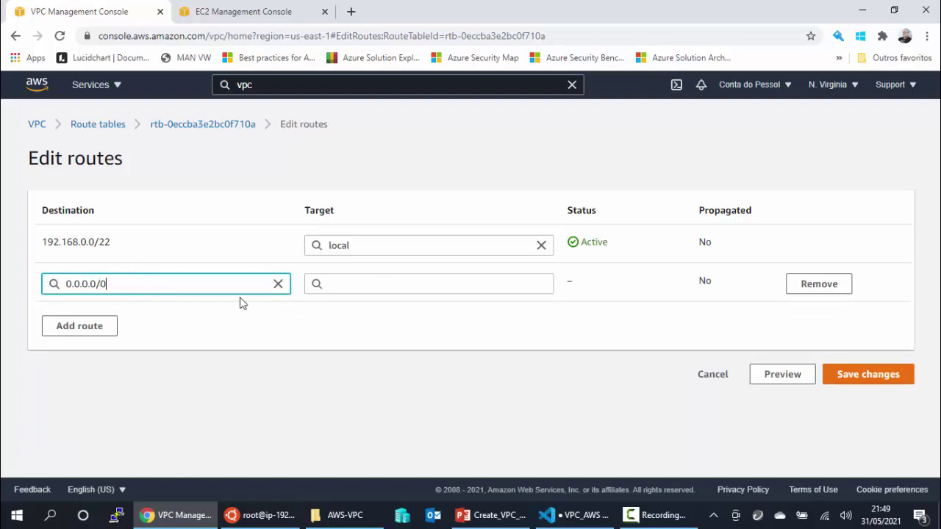
left_click(354, 283)
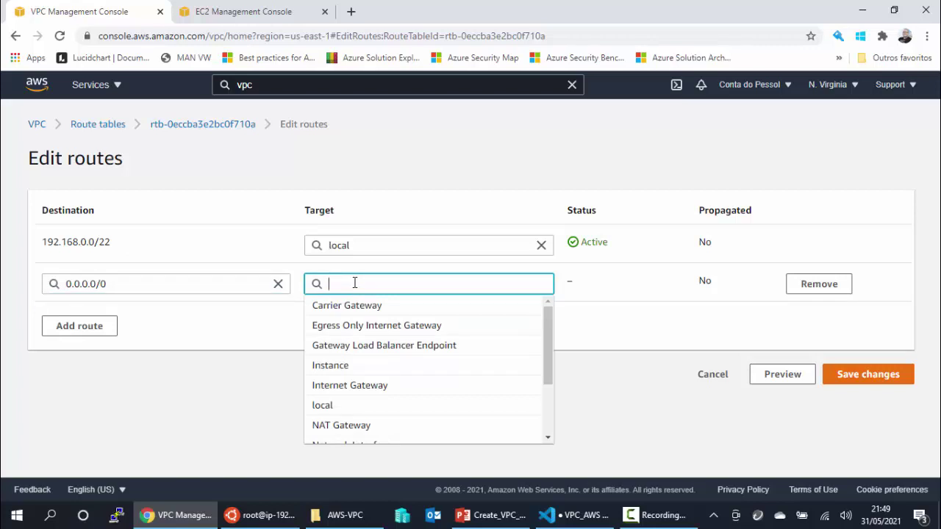
left_click(353, 424)
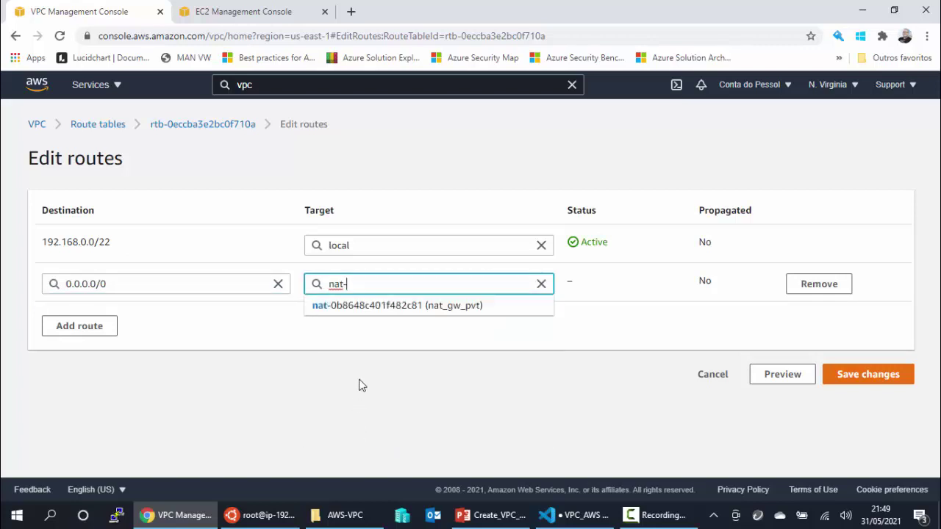
left_click(346, 309)
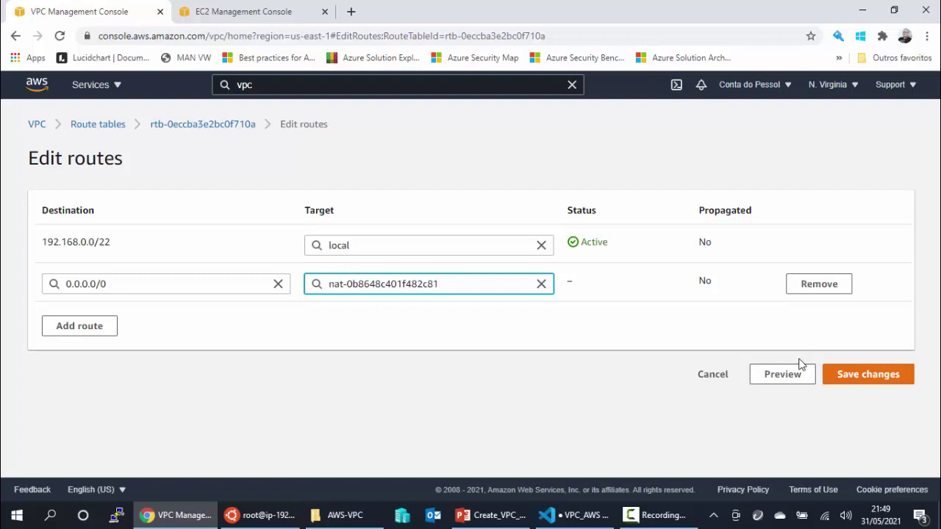
left_click(863, 380)
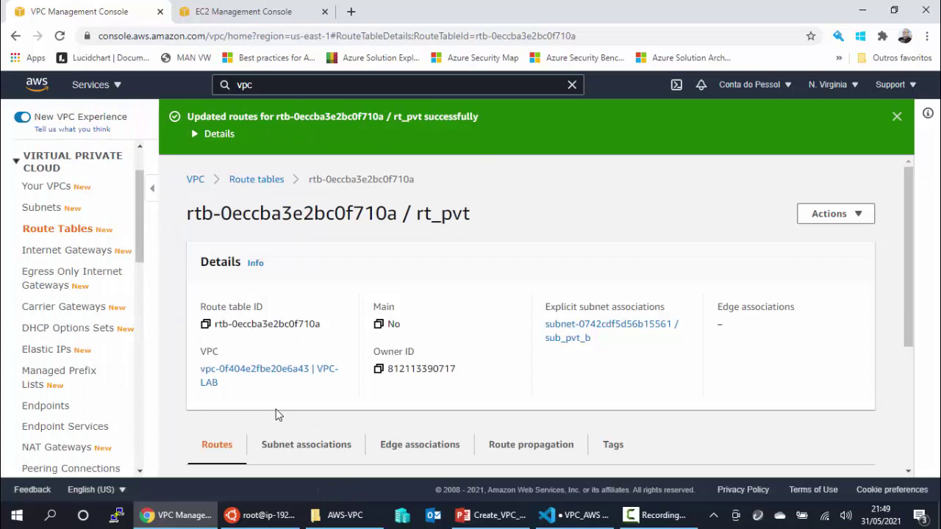
left_click_drag(419, 218, 471, 216)
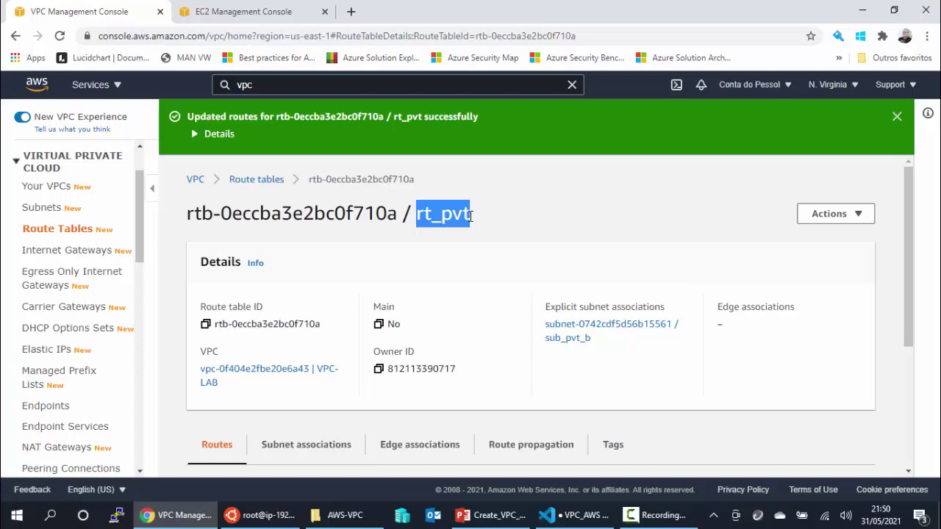
Switch to the Ubuntu terminal and run yum update on the private instance to test its internet access
left_click(259, 519)
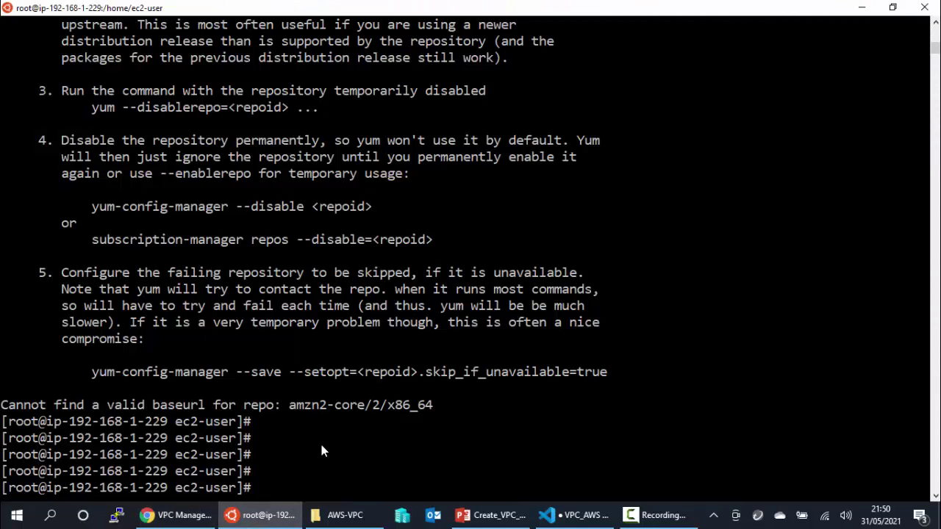
type("yum update")
key("Return")
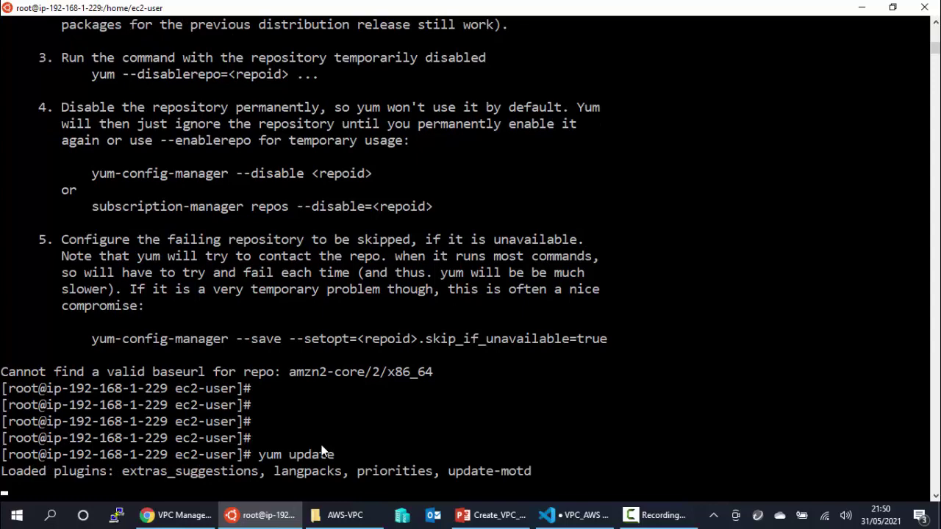
Switch to the VPC console in Chrome and review the explicit subnet associations column and the routes of rt_pvt
left_click(186, 518)
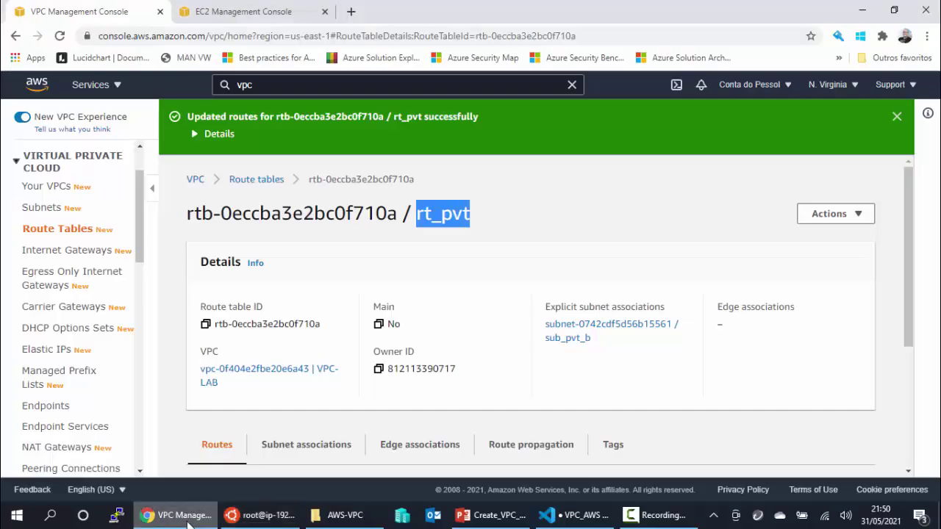
left_click(251, 180)
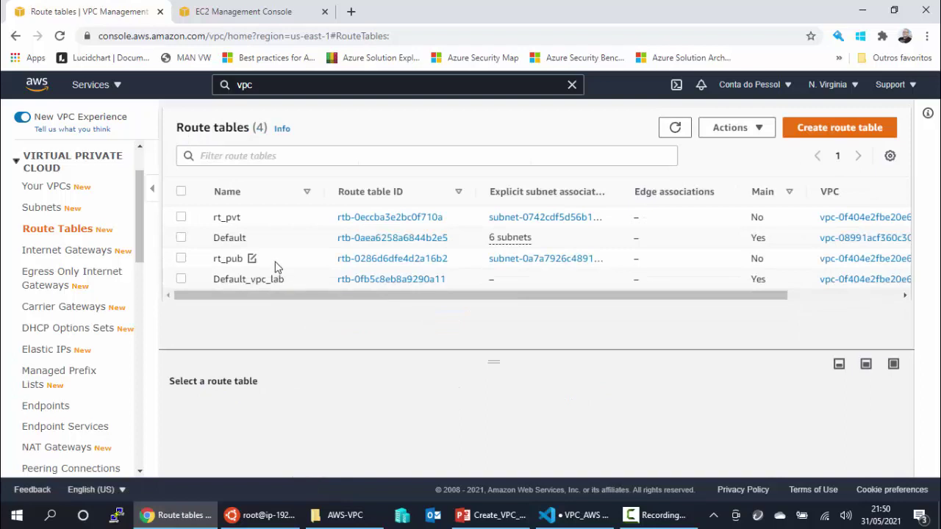
left_click_drag(622, 188, 706, 183)
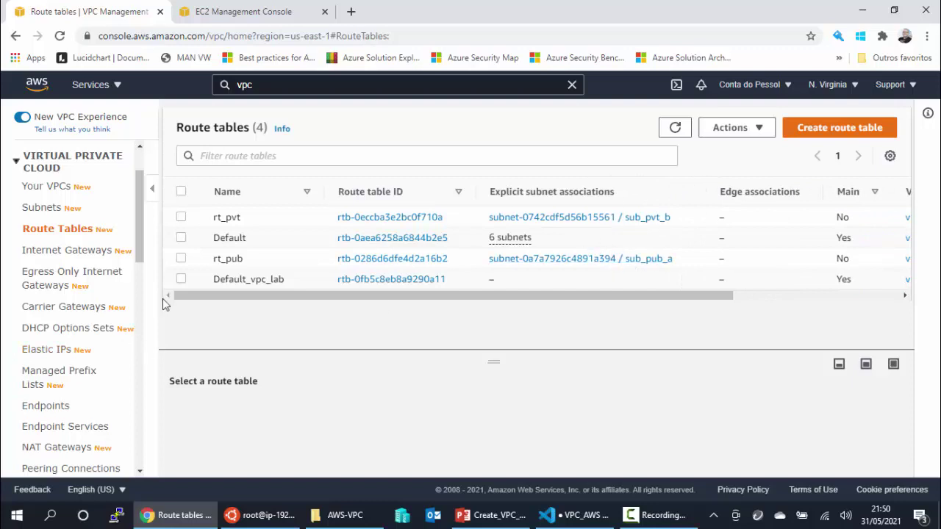
left_click(268, 222)
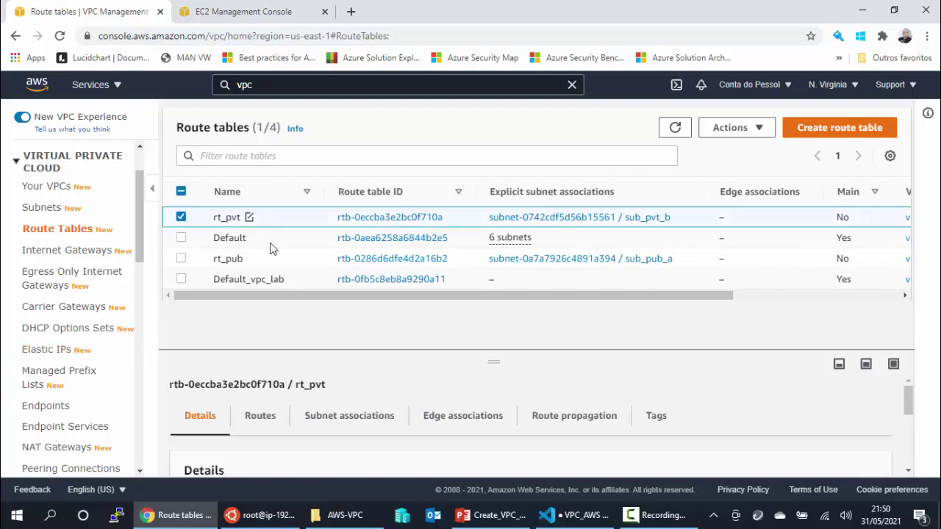
left_click(268, 426)
scroll(293, 422, "down", 1)
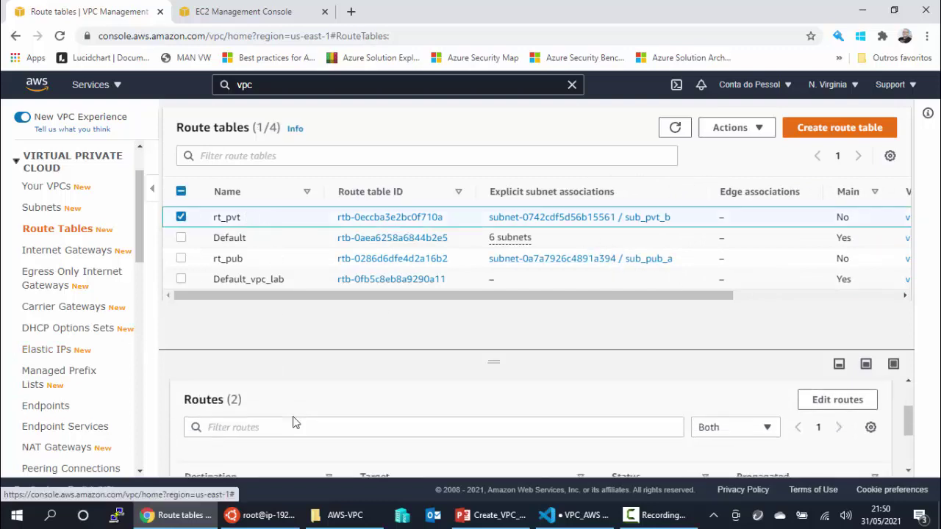
scroll(292, 423, "down", 2)
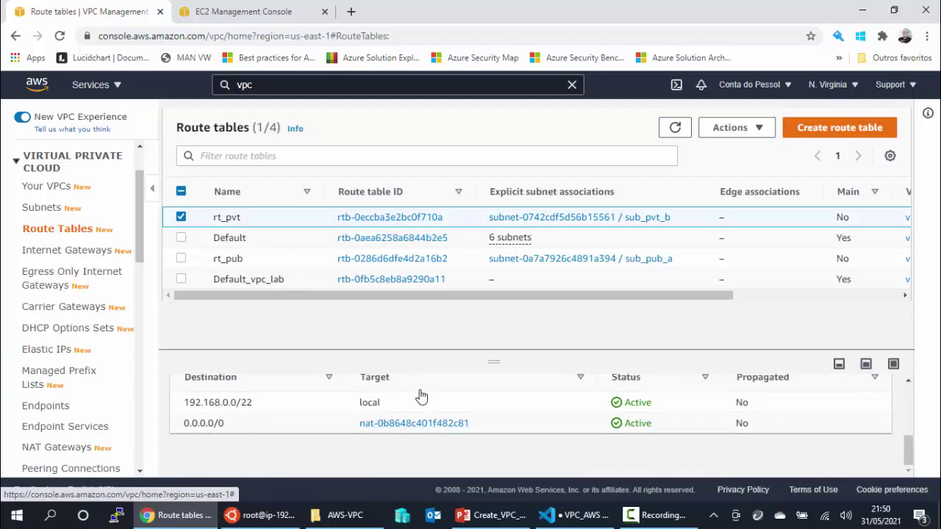
scroll(403, 415, "up", 3)
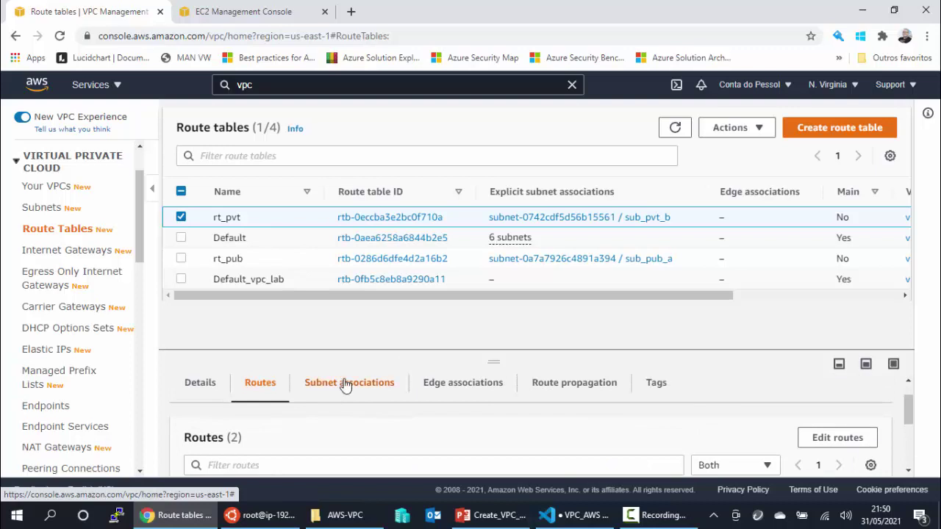
Check which subnet is explicitly associated with the rt_pvt route table
left_click(345, 386)
scroll(350, 393, "down", 1)
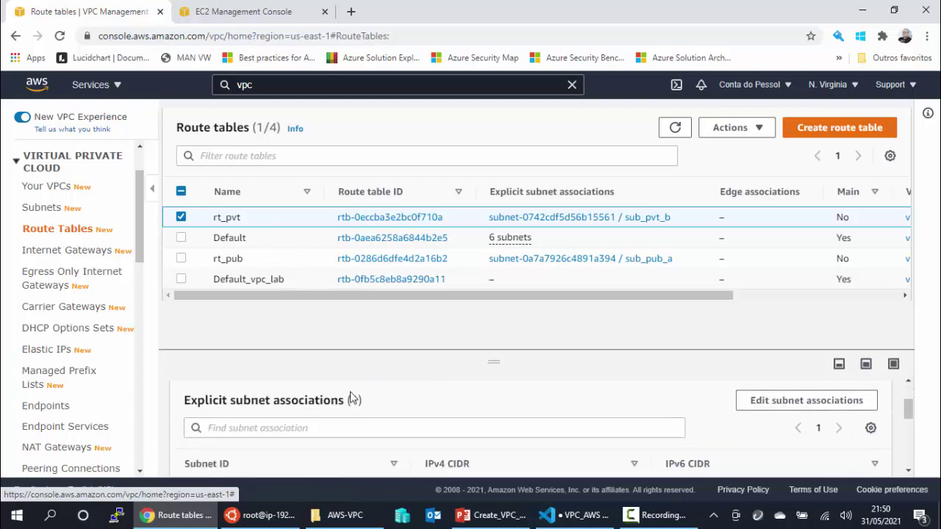
scroll(351, 398, "down", 1)
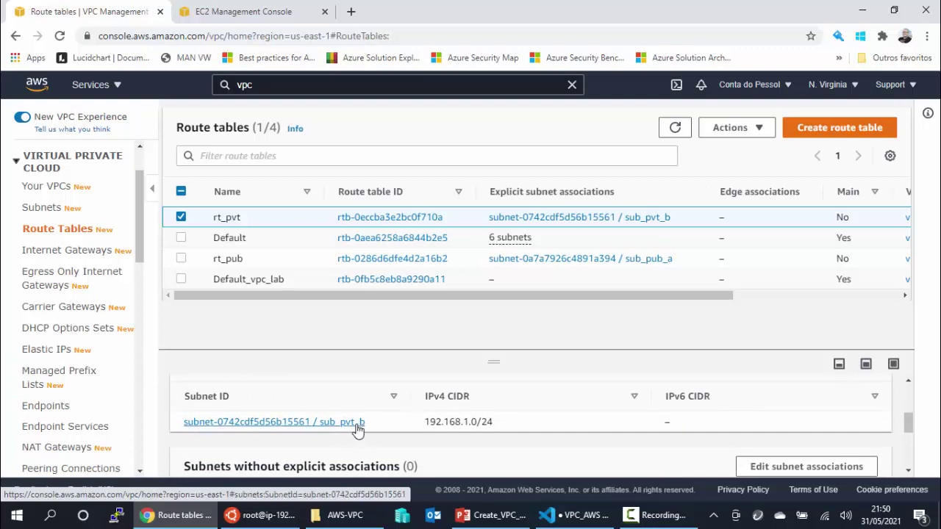
scroll(357, 405, "up", 2)
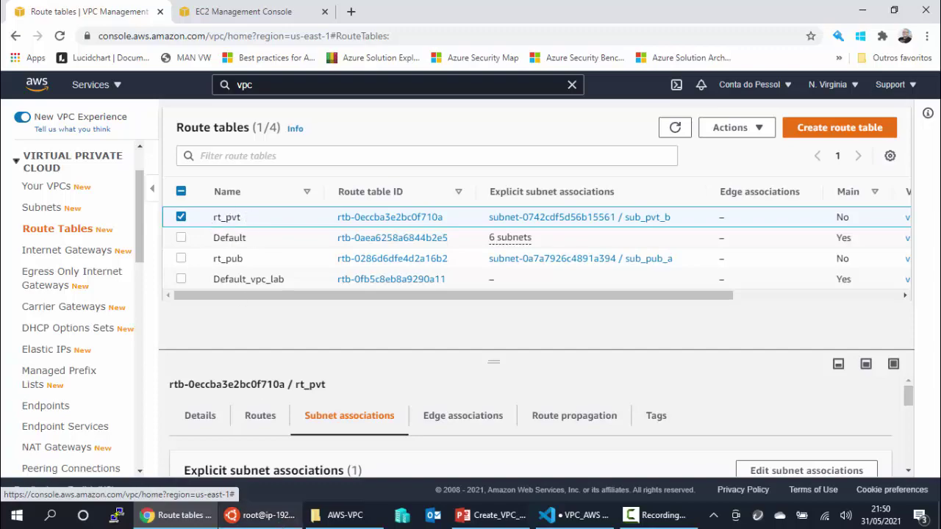
Switch to the Ubuntu terminal, cancel the pending update, and rerun yum update on the private instance, accepting the package installation
left_click(261, 515)
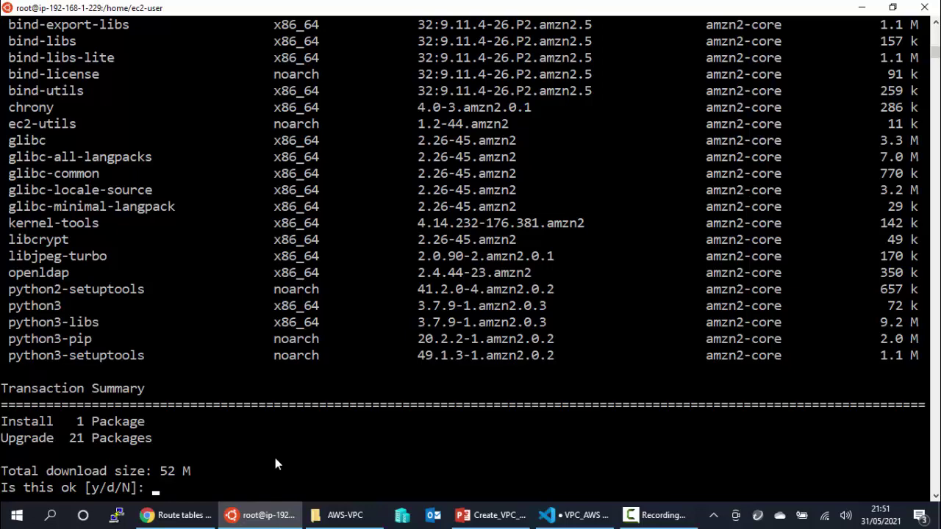
key("ctrl+c")
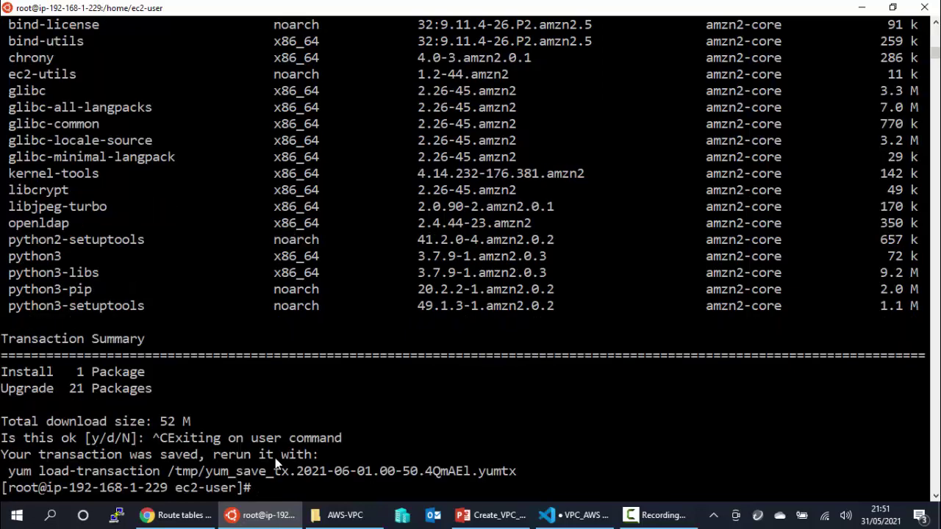
key("Up")
left_click_drag(75, 487, 166, 486)
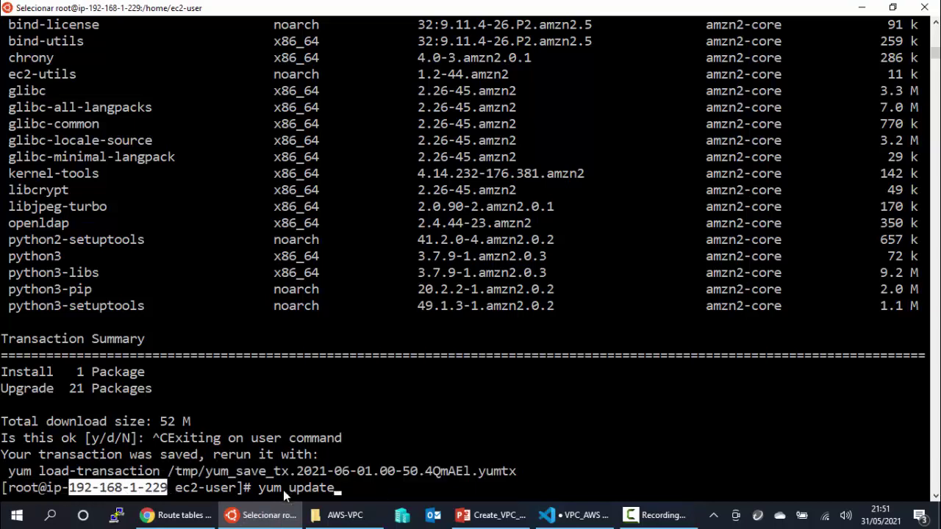
key("ctrl+c")
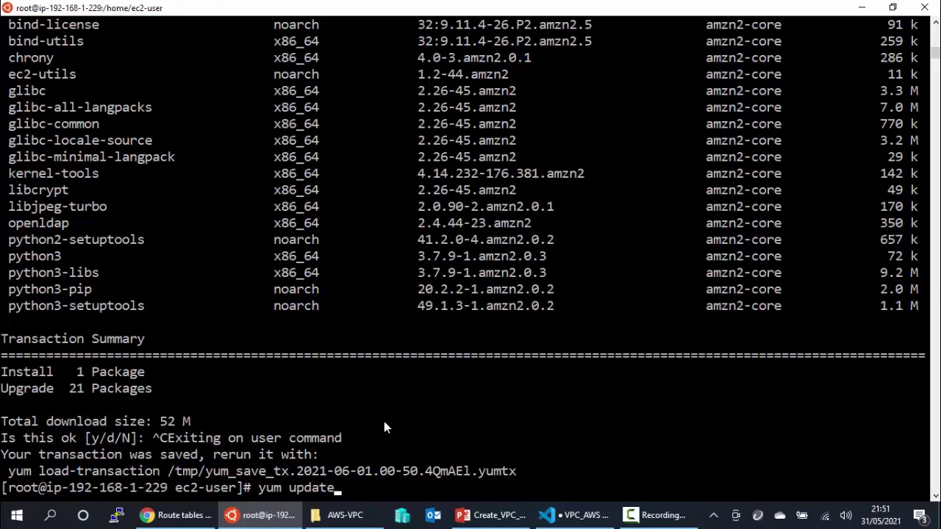
left_click(384, 421)
key("Escape")
key("Return")
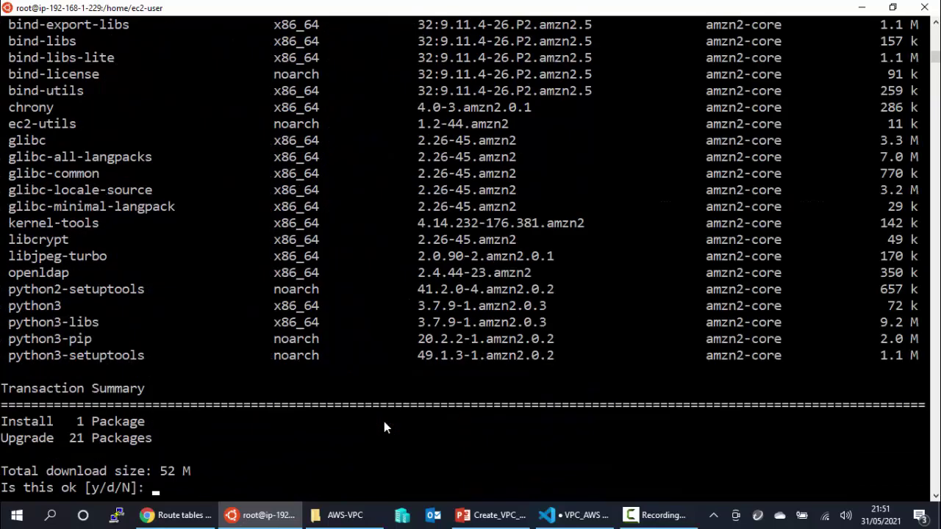
type("y")
key("Return")
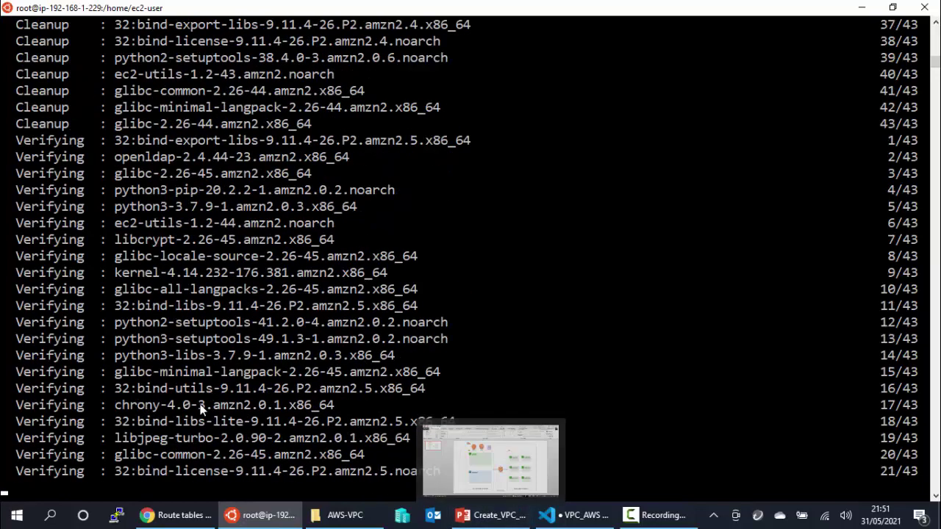
Exit the root shell and close the SSH sessions on the private and public instances, returning to the local shell
type("exit")
key("Return")
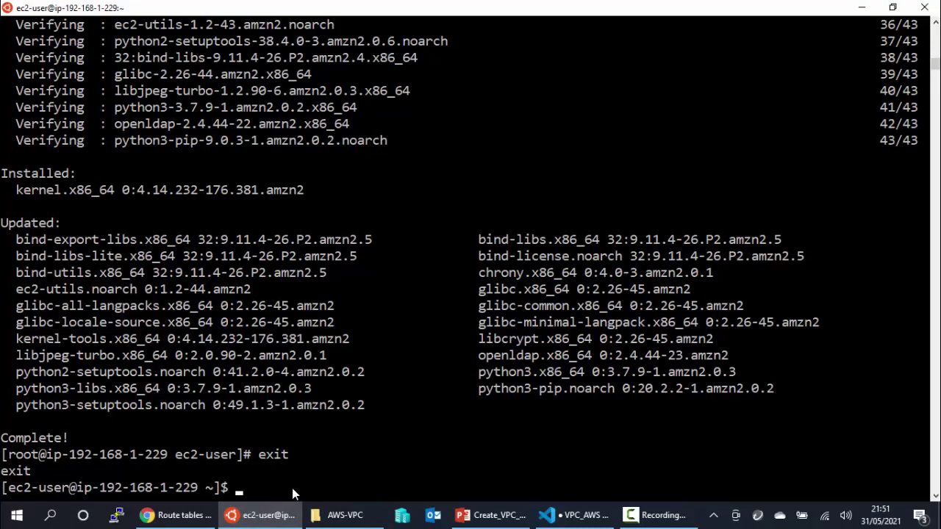
type("exit")
key("Return")
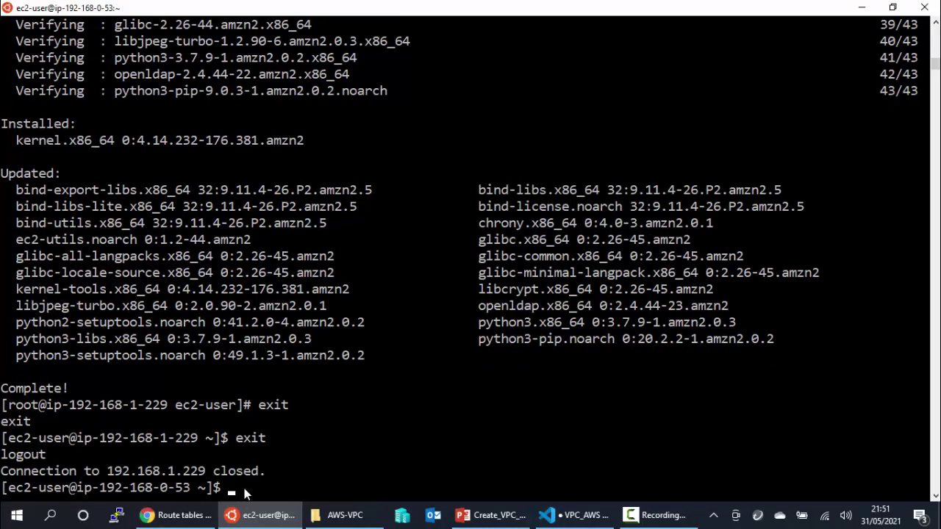
type("exit")
key("Return")
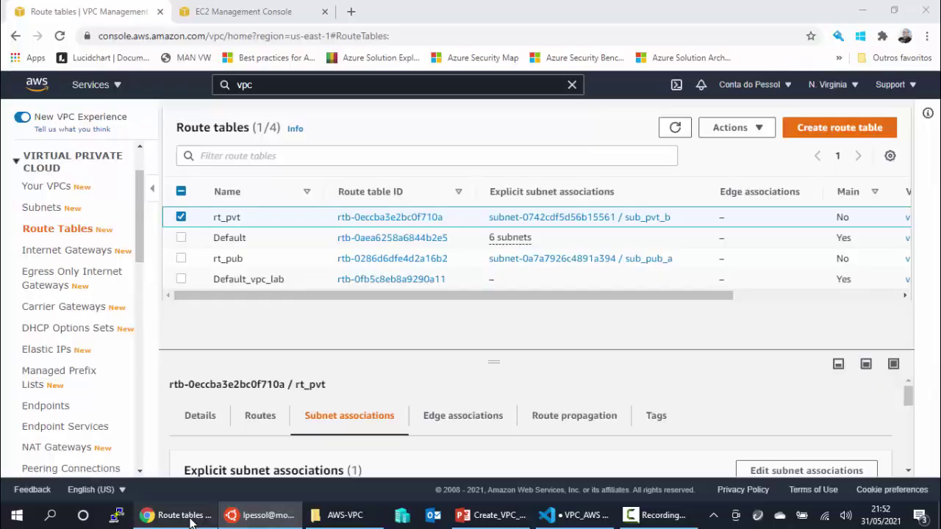
Switch to the EC2 console in Chrome and copy the public IPv4 address from the details of the ec2-pvt instance
left_click(190, 519)
left_click(226, 13)
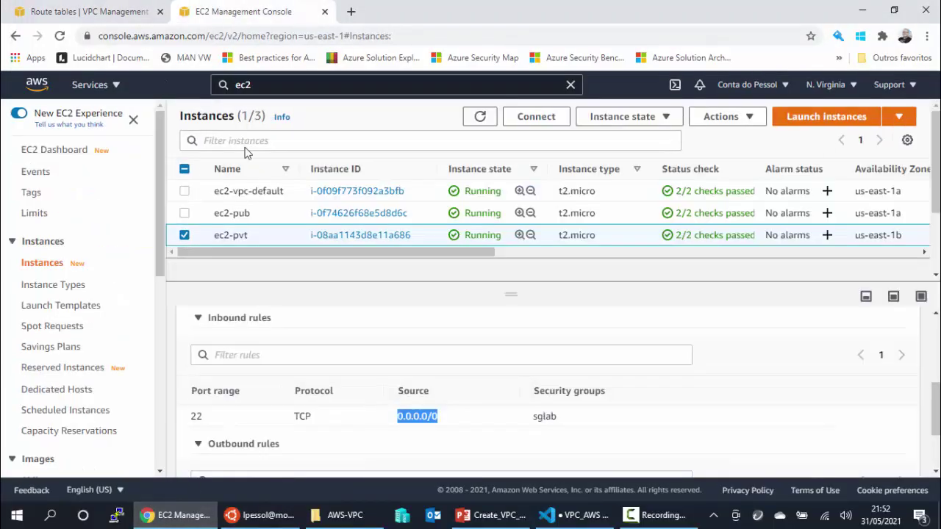
left_click(288, 241)
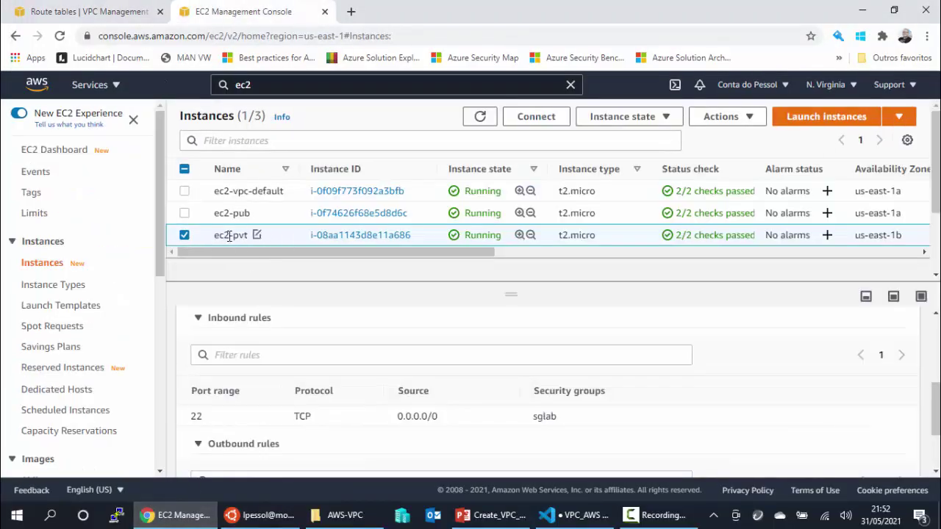
scroll(311, 383, "up", 5)
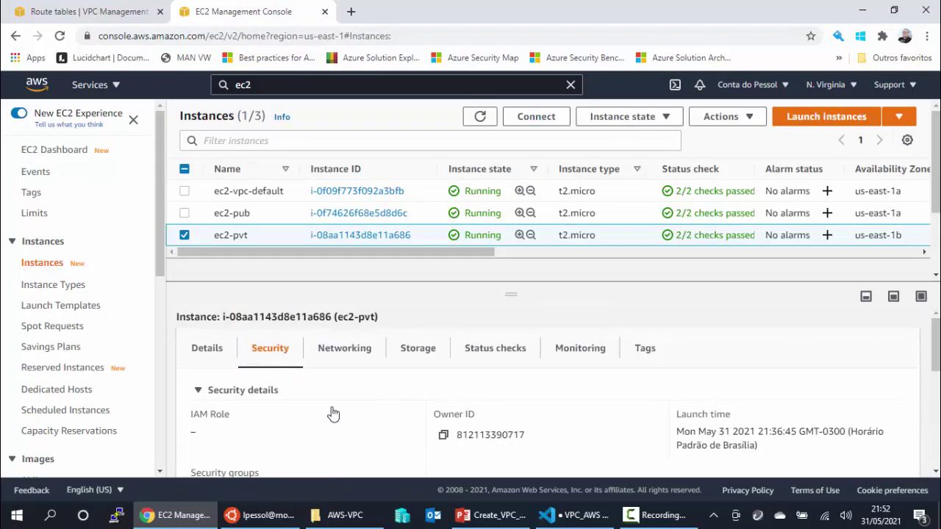
left_click(207, 349)
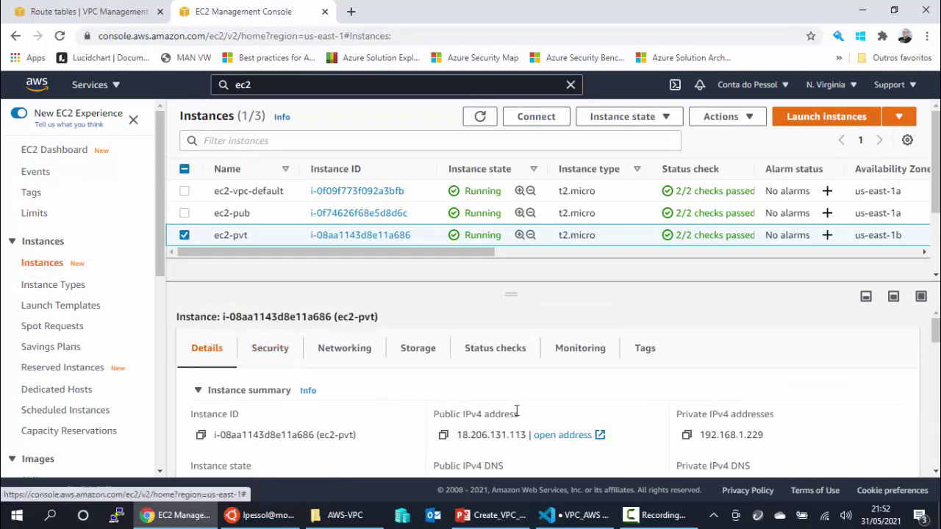
left_click(443, 437)
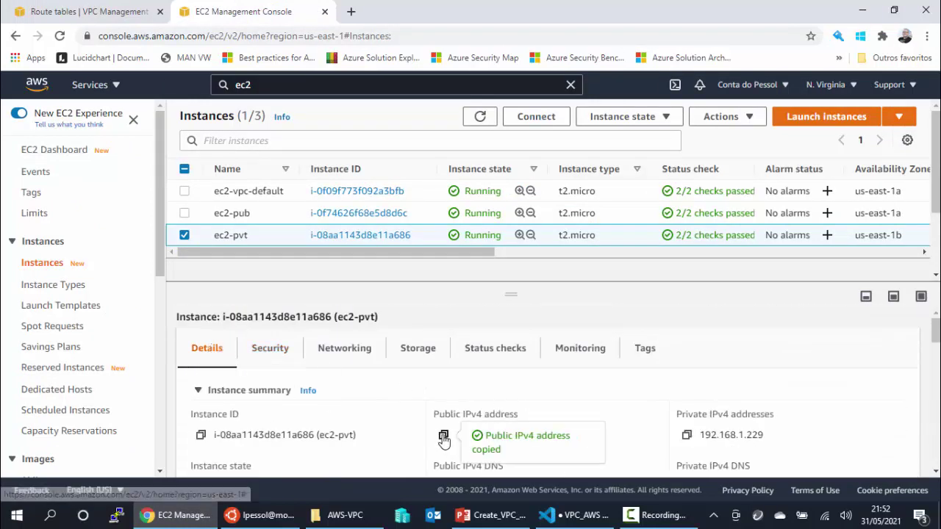
left_click(261, 514)
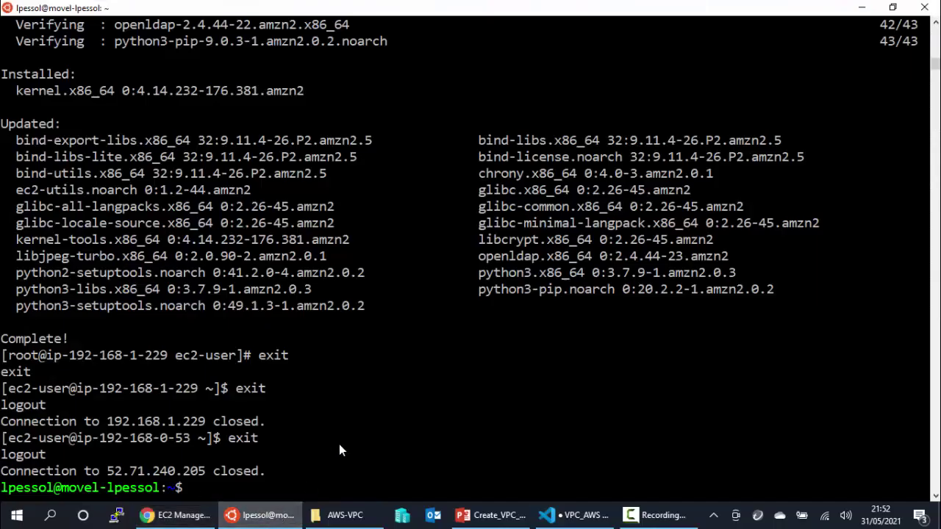
key("Up")
key("BackSpace")
key("BackSpace")
key("BackSpace")
key("BackSpace")
key("BackSpace")
key("BackSpace")
key("BackSpace")
key("BackSpace")
key("BackSpace")
key("BackSpace")
key("BackSpace")
key("BackSpace")
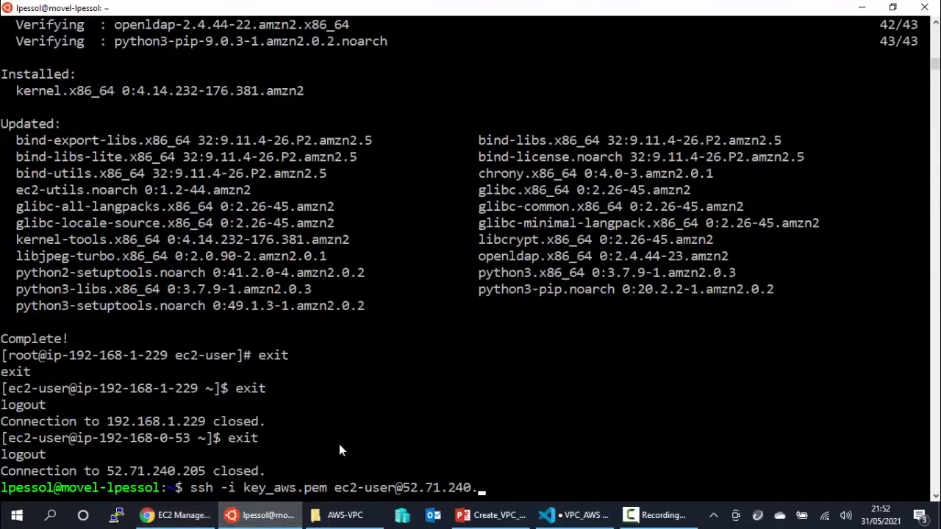
key("BackSpace")
right_click(431, 486)
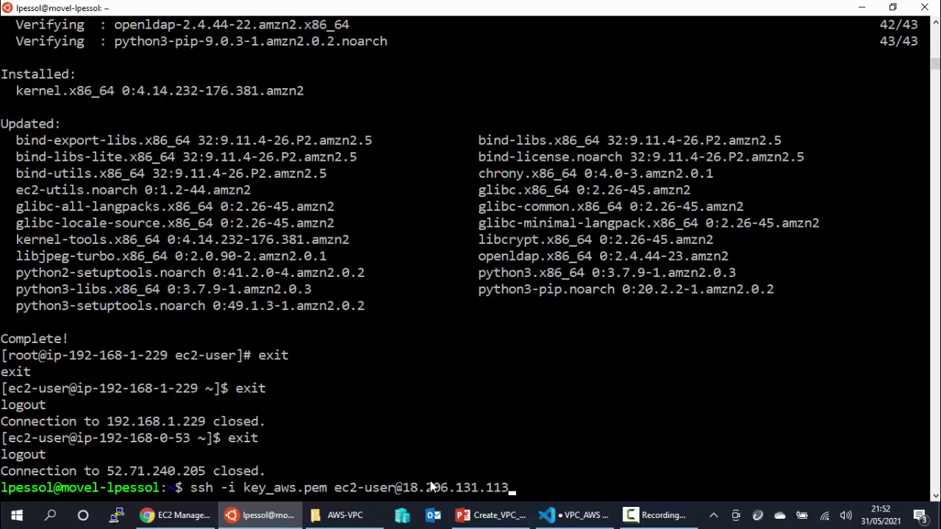
key("Return")
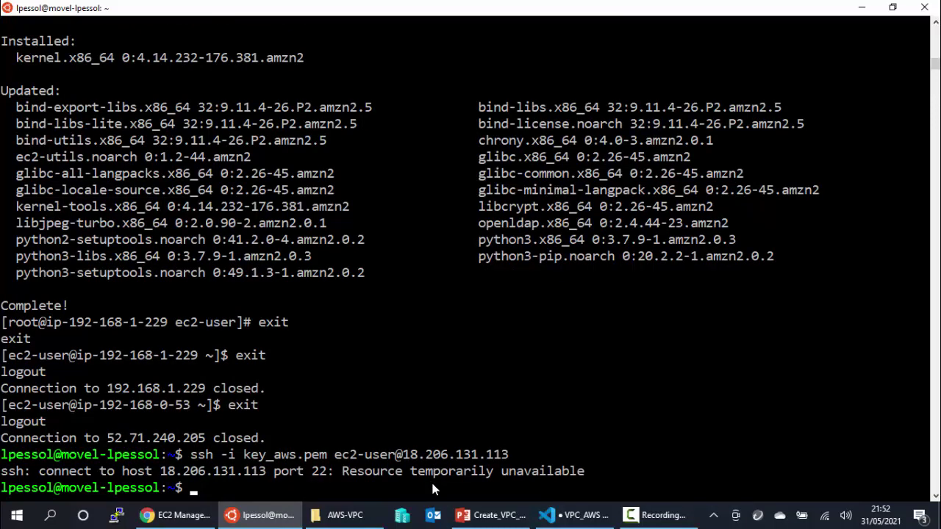
Switch to the Create_VPC_Subnet_Public_and_Private presentation in PowerPoint and show the VPC diagram as a slide show
left_click(474, 514)
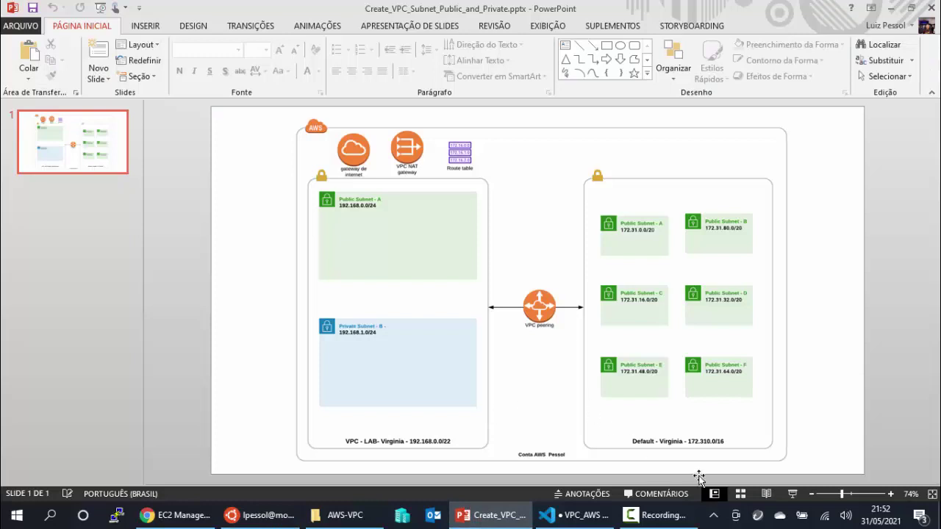
left_click(792, 494)
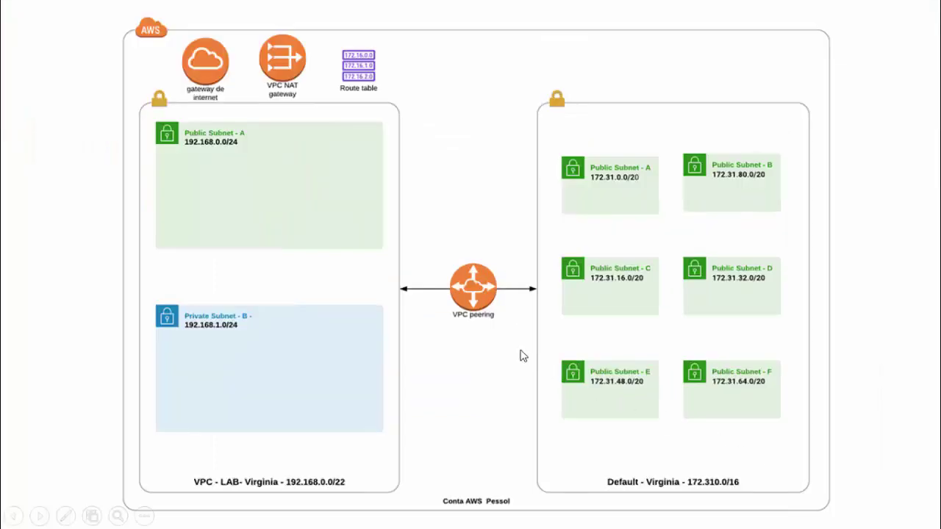